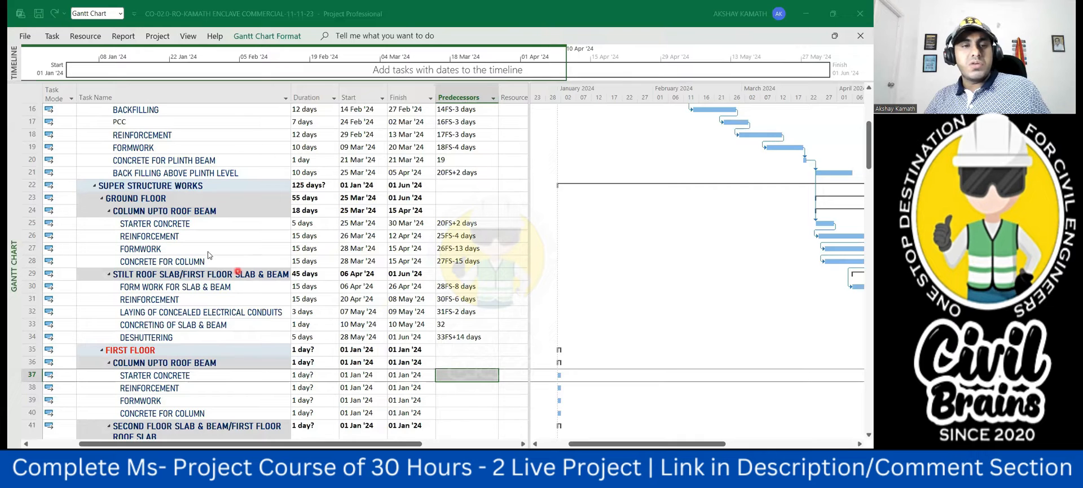
# - Review the superstructure task list from the ground floor up to the lift machine room slab tasks
pyautogui.click(298, 226)
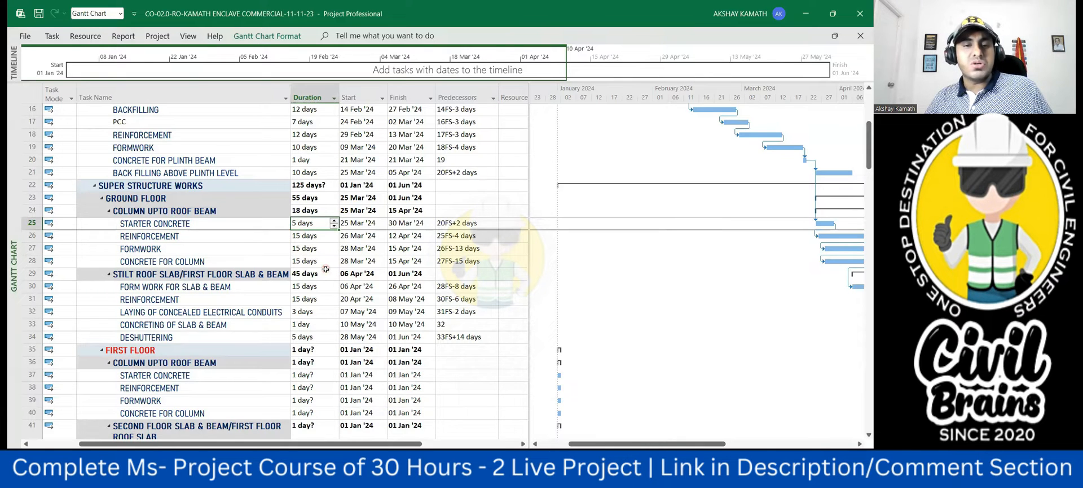
pyautogui.scroll(-1, 327, 269)
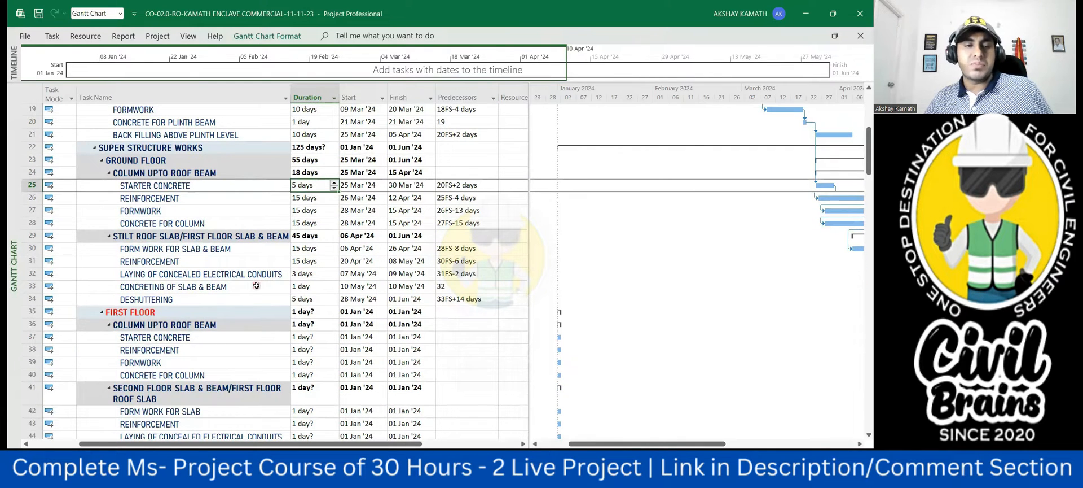
pyautogui.scroll(-8, 256, 286)
pyautogui.scroll(-7, 198, 267)
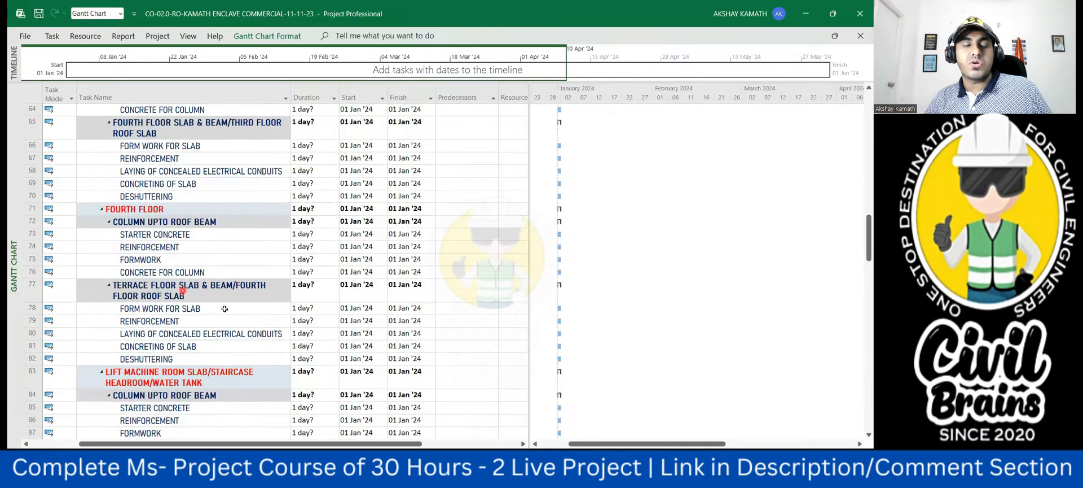
pyautogui.scroll(6, 225, 309)
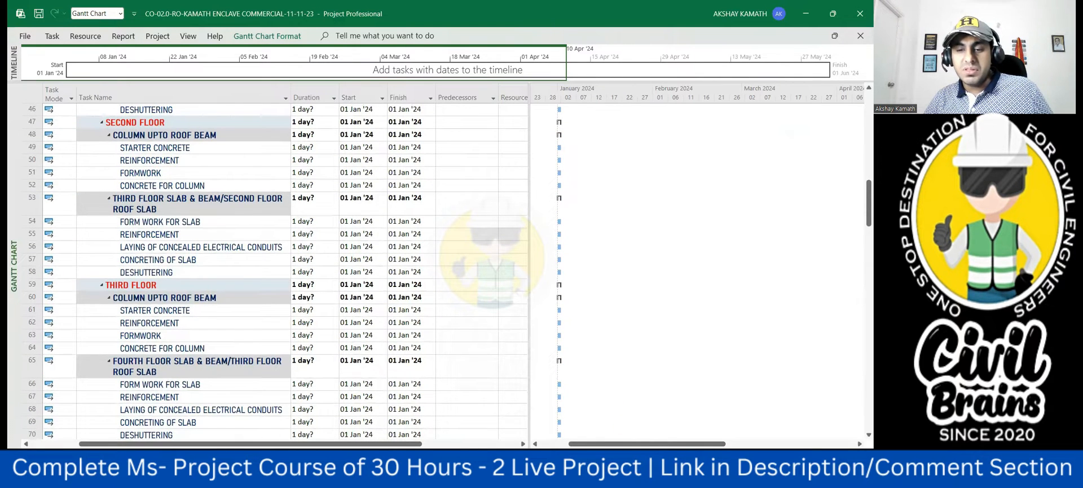
# - Switch to the drawings in Adobe Acrobat and examine the first floor plan and the second floor roof slab layout
pyautogui.click(510, 473)
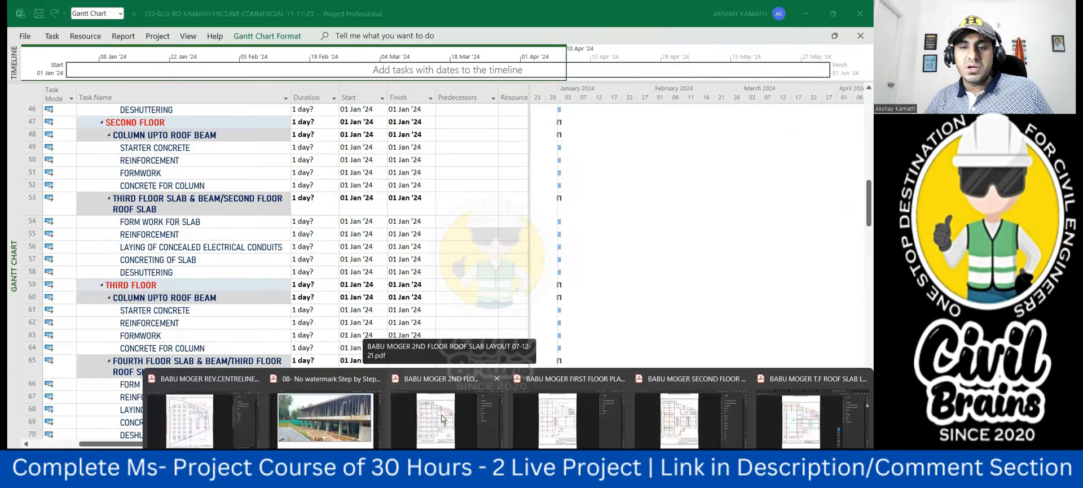
pyautogui.click(555, 415)
pyautogui.keyDown('ctrl'); pyautogui.scroll(3, 354, 129); pyautogui.keyUp('ctrl')
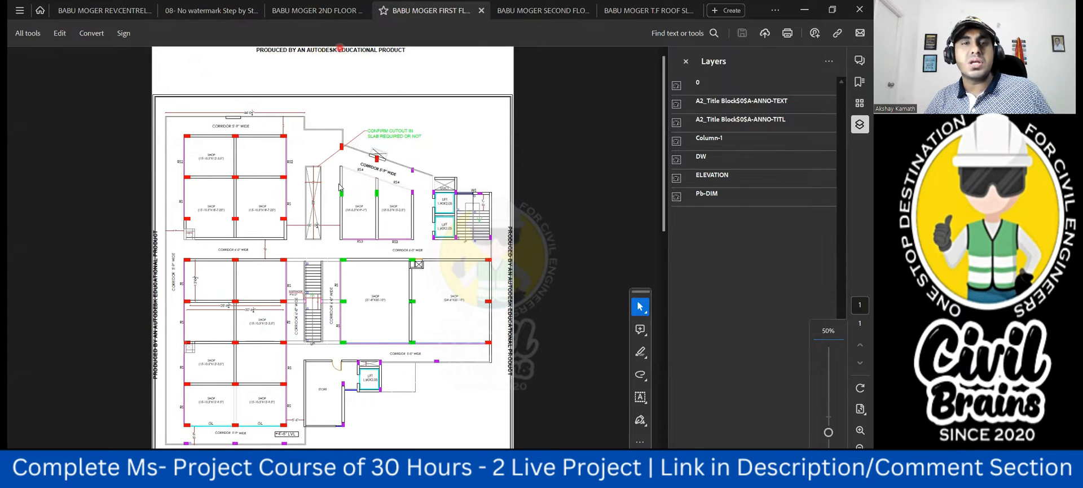
pyautogui.click(333, 11)
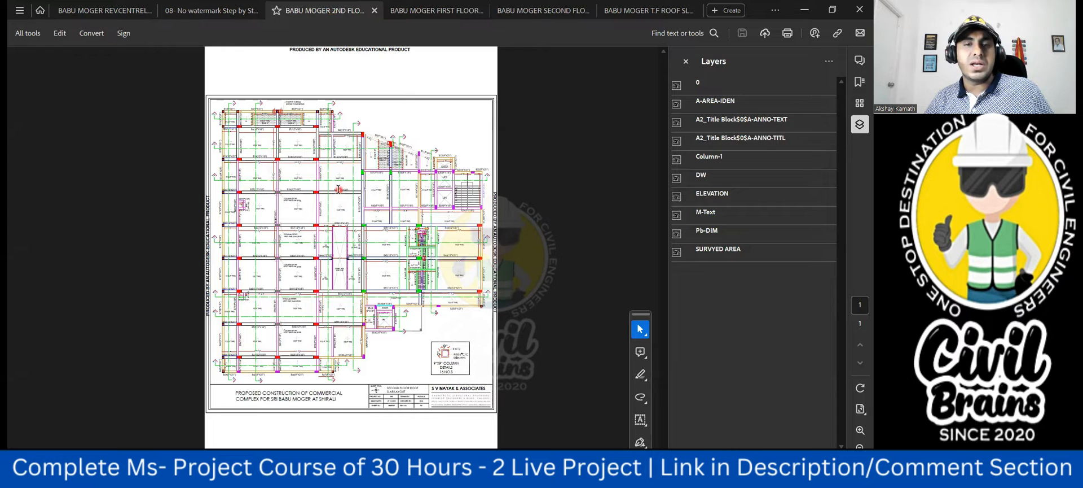
pyautogui.keyDown('ctrl'); pyautogui.scroll(1, 339, 189); pyautogui.keyUp('ctrl')
pyautogui.keyDown('ctrl'); pyautogui.scroll(-1, 359, 183); pyautogui.keyUp('ctrl')
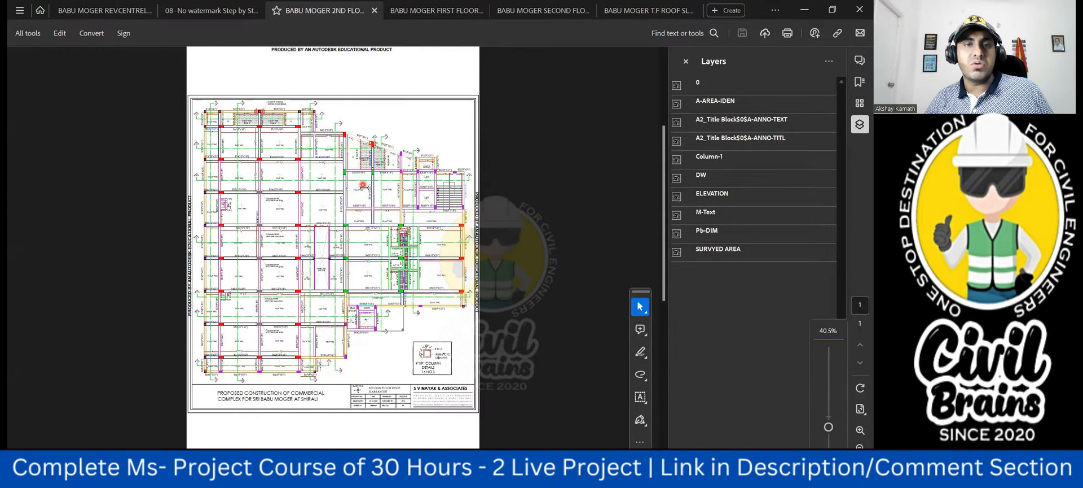
pyautogui.keyDown('ctrl'); pyautogui.scroll(1, 365, 187); pyautogui.keyUp('ctrl')
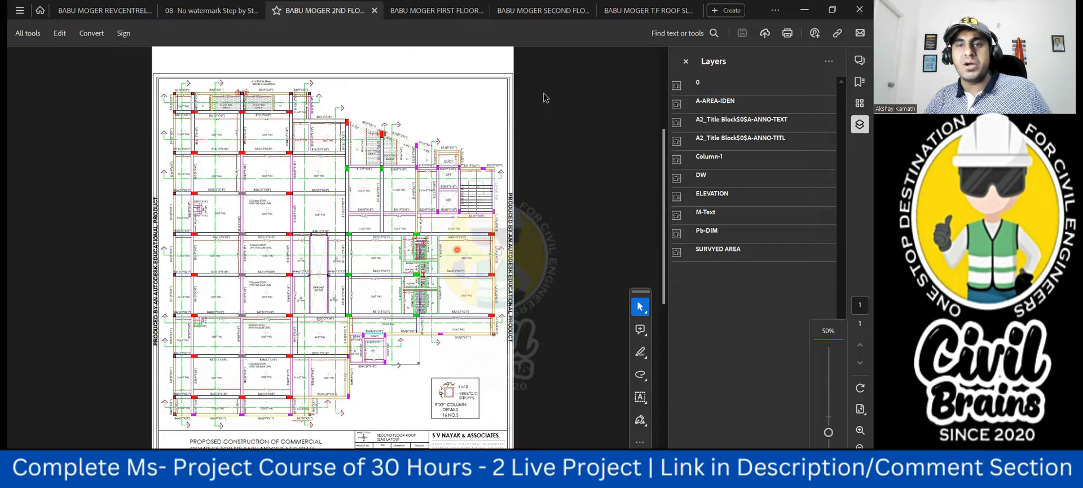
# - Examine the third floor roof slab layout and its title block, and compare it with the second floor roof slab layout
pyautogui.click(633, 13)
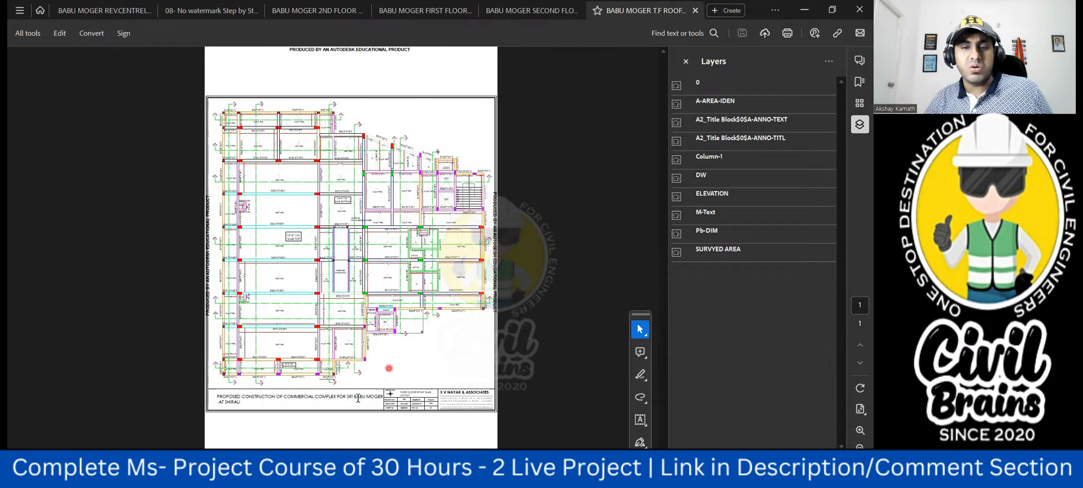
pyautogui.keyDown('ctrl'); pyautogui.scroll(1, 363, 395); pyautogui.keyUp('ctrl')
pyautogui.keyDown('ctrl'); pyautogui.scroll(1, 477, 388); pyautogui.keyUp('ctrl')
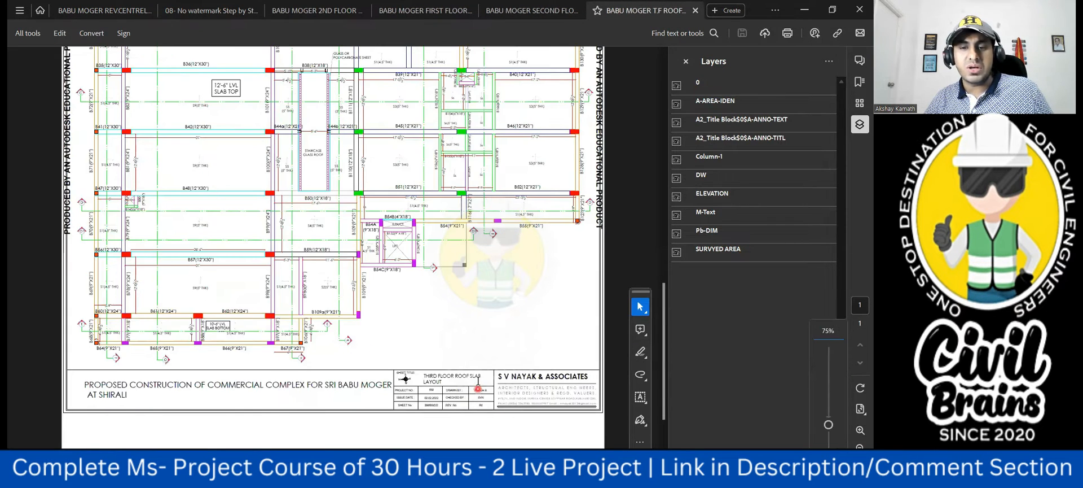
pyautogui.keyDown('ctrl'); pyautogui.scroll(-1, 471, 379); pyautogui.keyUp('ctrl')
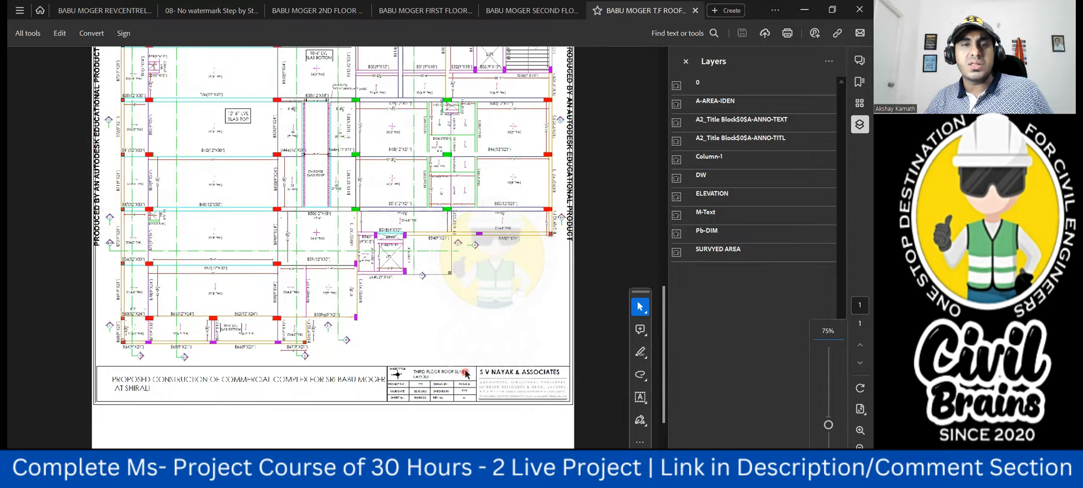
pyautogui.keyDown('ctrl'); pyautogui.scroll(-2, 466, 374); pyautogui.keyUp('ctrl')
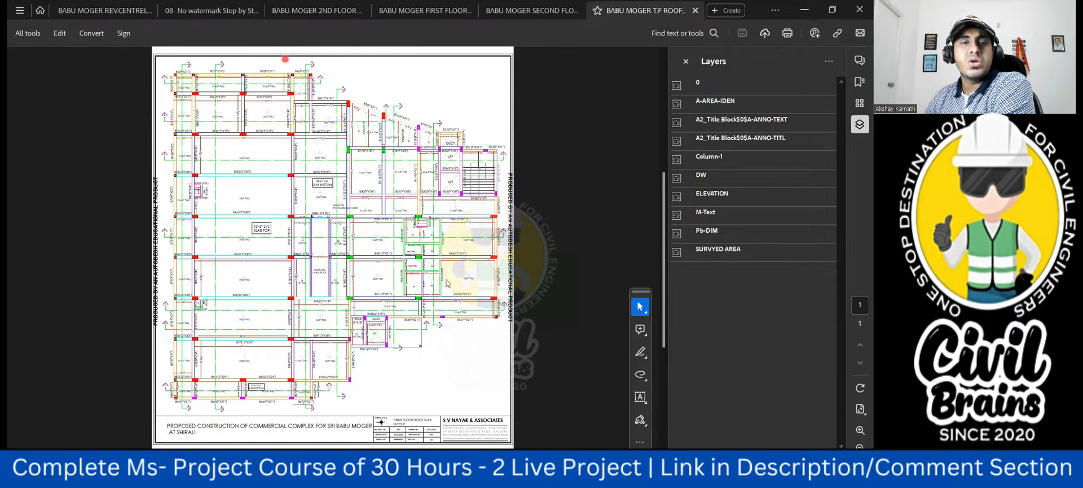
pyautogui.click(311, 12)
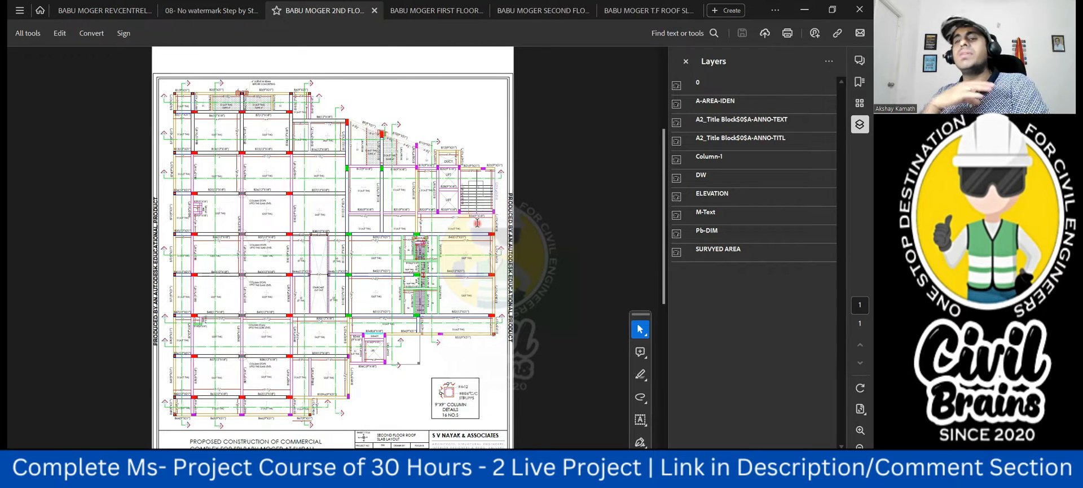
# - Switch to Microsoft Project and copy the ground floor durations, from starter concrete through deshuttering, onto the corresponding first floor tasks
pyautogui.moveTo(565, 477)
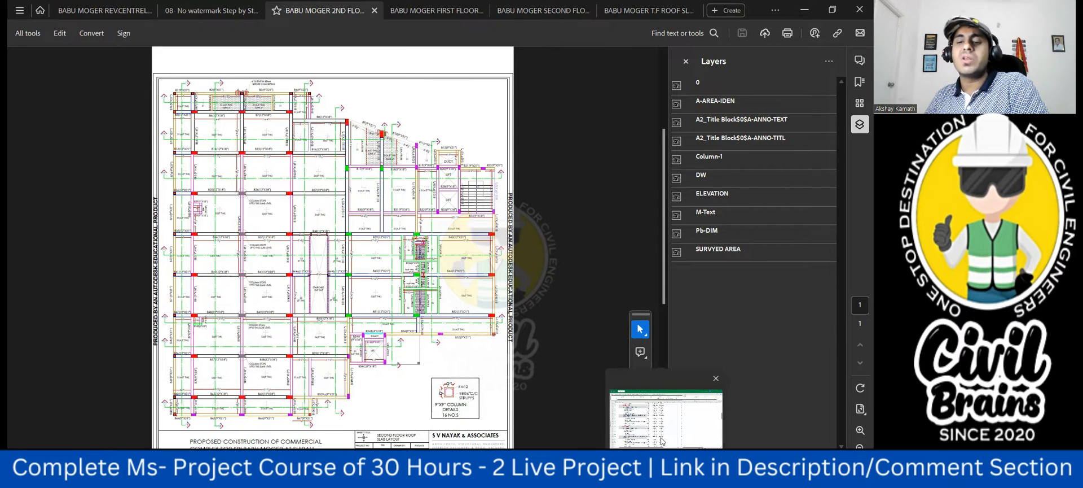
pyautogui.click(661, 437)
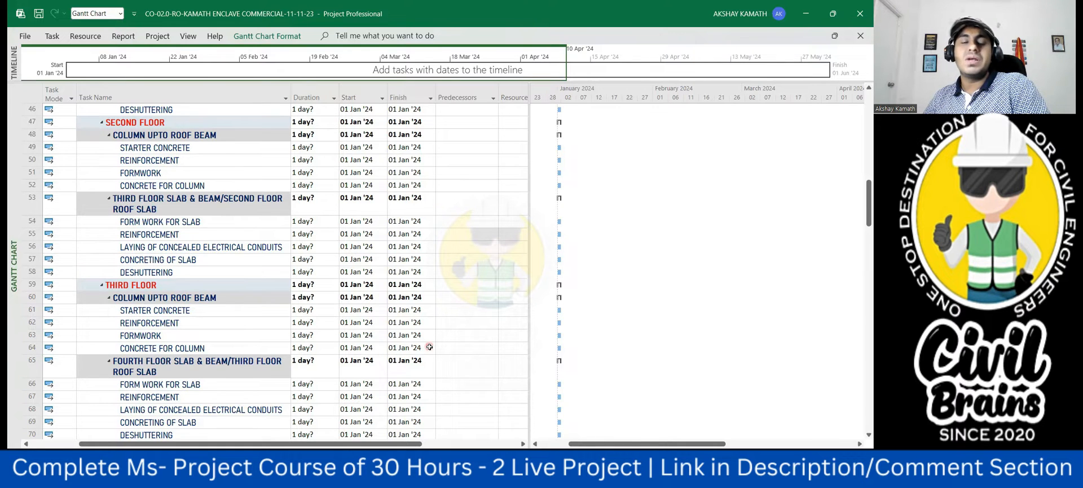
pyautogui.scroll(3, 423, 350)
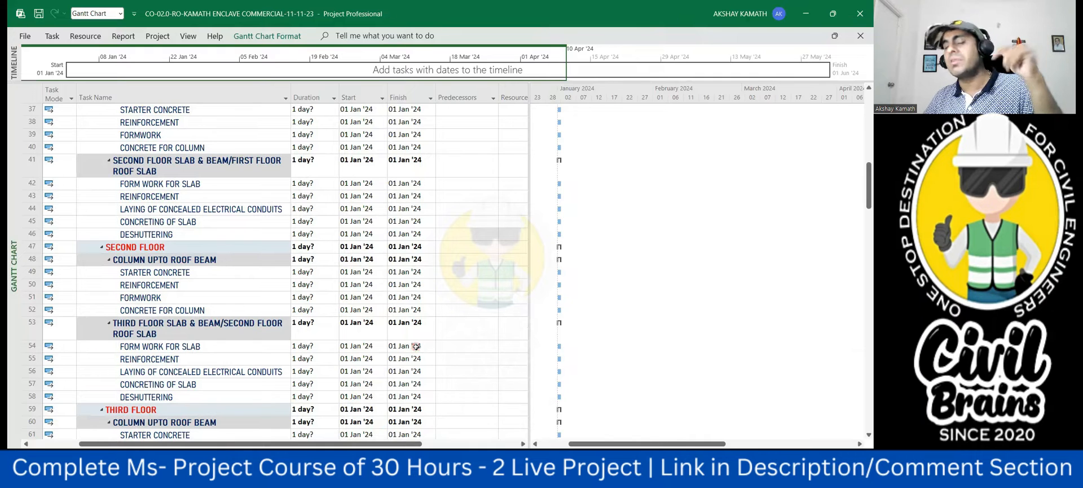
pyautogui.scroll(6, 416, 346)
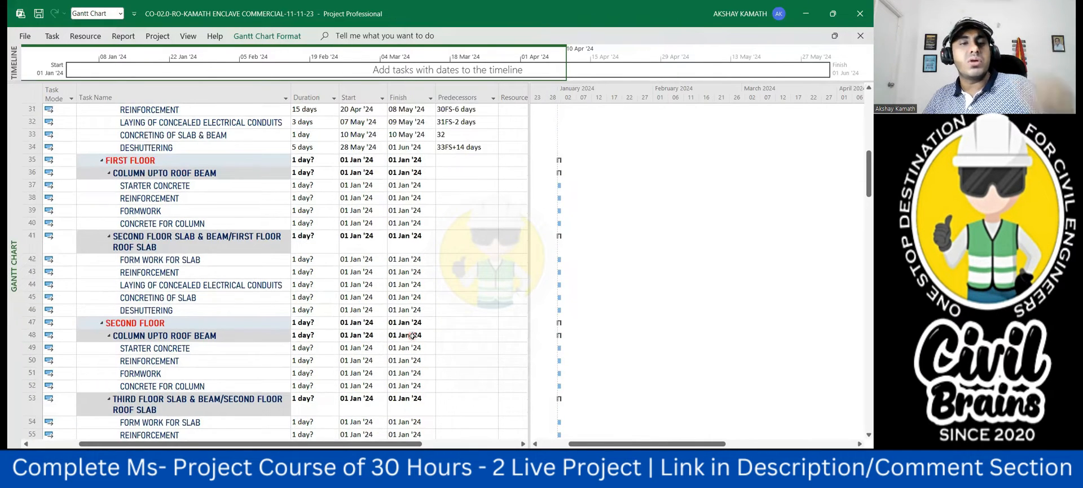
pyautogui.scroll(1, 393, 271)
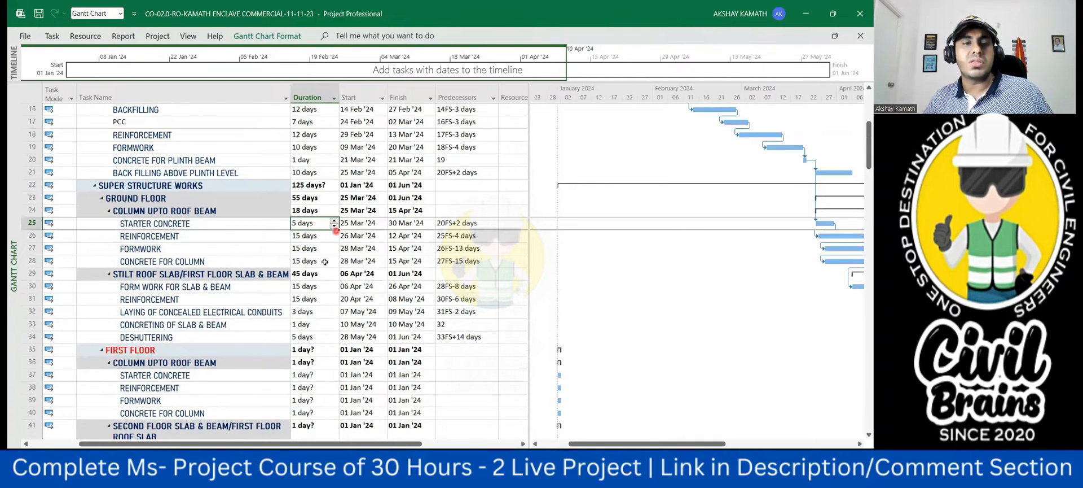
pyautogui.scroll(-1, 323, 260)
pyautogui.moveTo(312, 198); pyautogui.dragTo(310, 299)
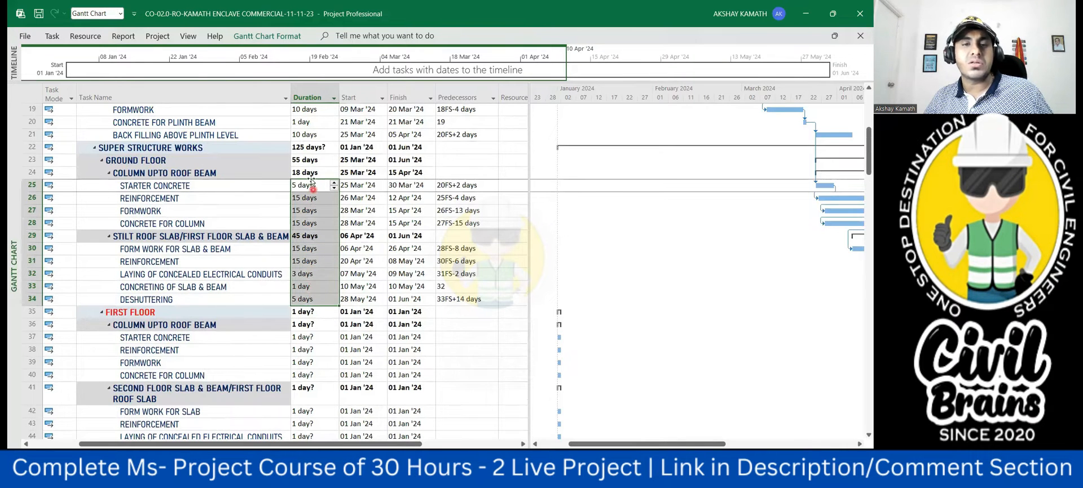
pyautogui.scroll(-3, 309, 212)
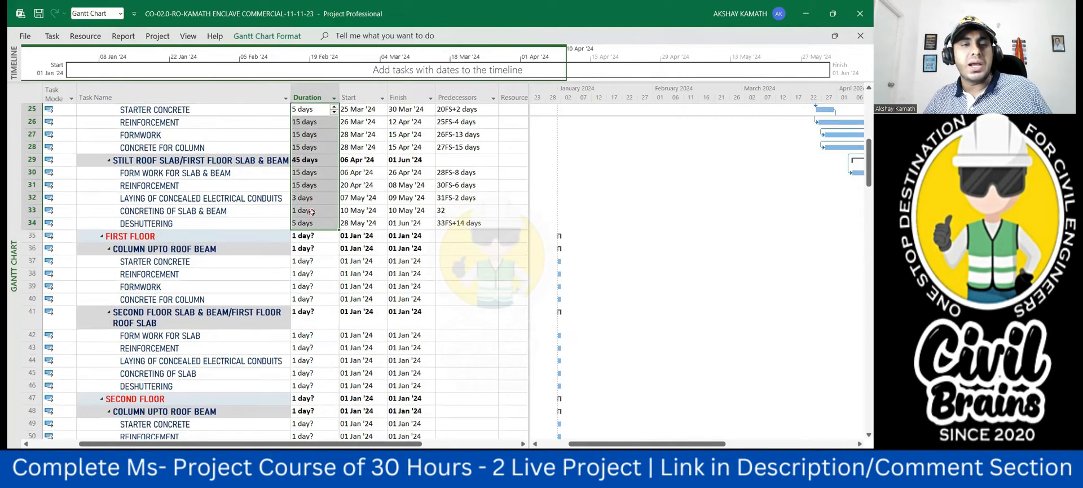
pyautogui.click(311, 224)
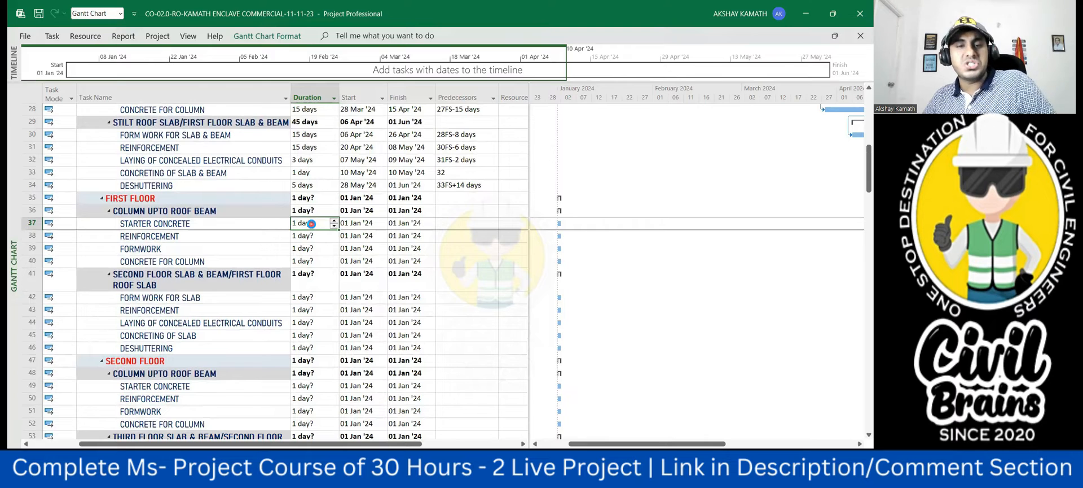
pyautogui.write('5 days 15 days 15 days 15 days 45 days 15 days 15 days 3 days 1 day 5 days')
pyautogui.click(490, 321)
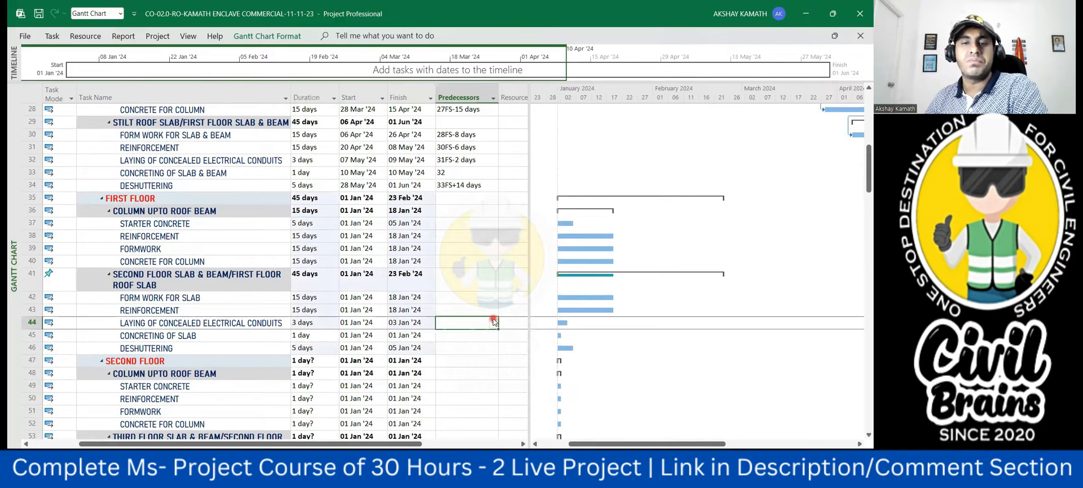
# - Link the first floor starter concrete to the ground floor's concreting of slab & beam with predecessor 33FS+2 days
pyautogui.click(456, 222)
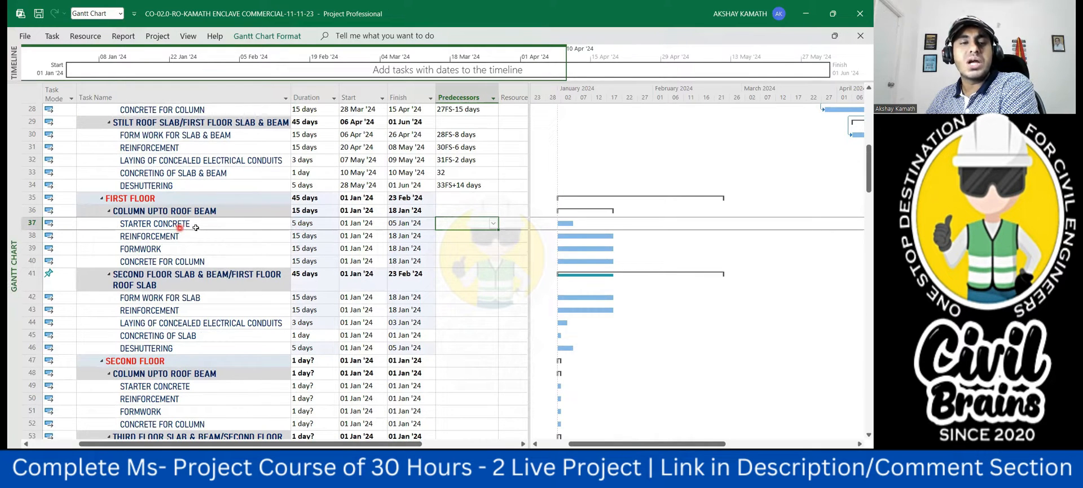
pyautogui.click(192, 175)
pyautogui.scroll(1, 358, 178)
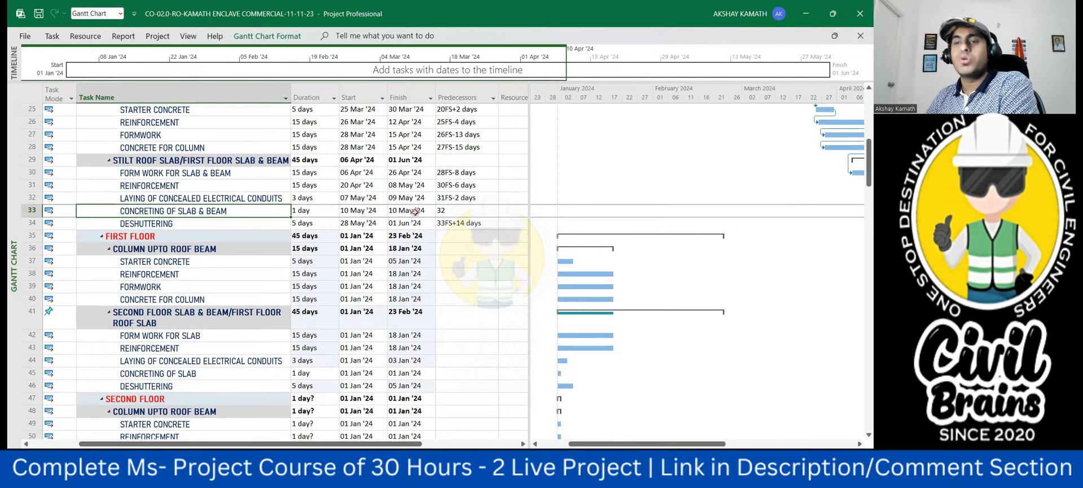
pyautogui.scroll(2, 415, 212)
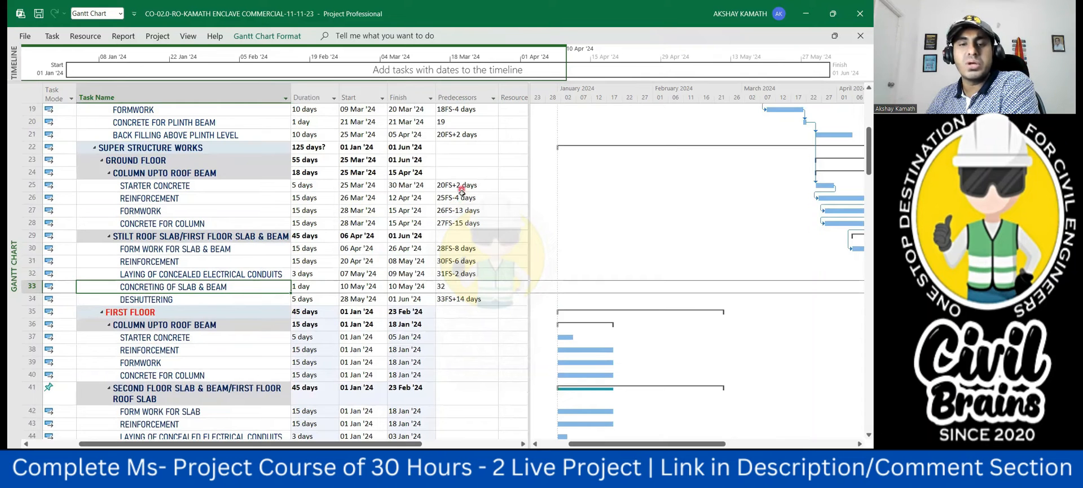
pyautogui.scroll(-2, 463, 197)
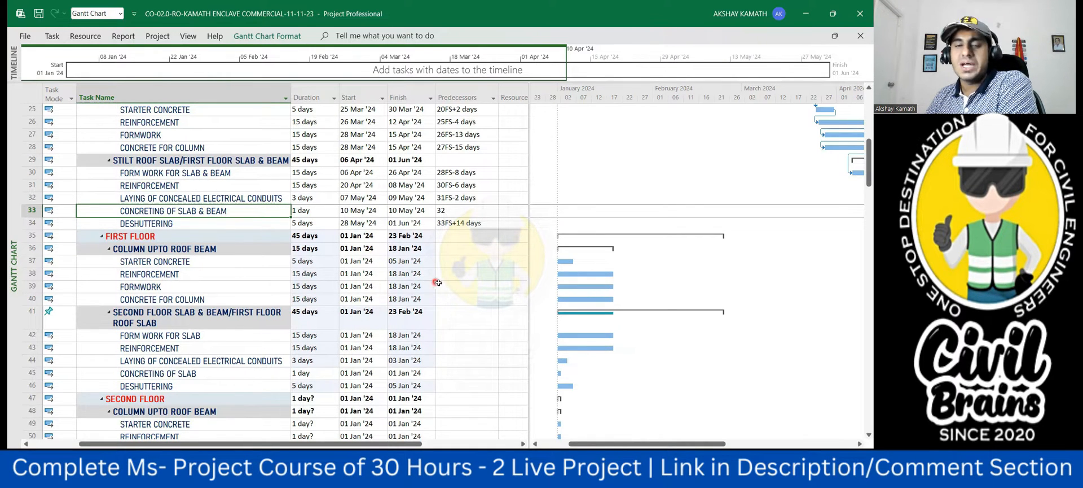
pyautogui.click(452, 249)
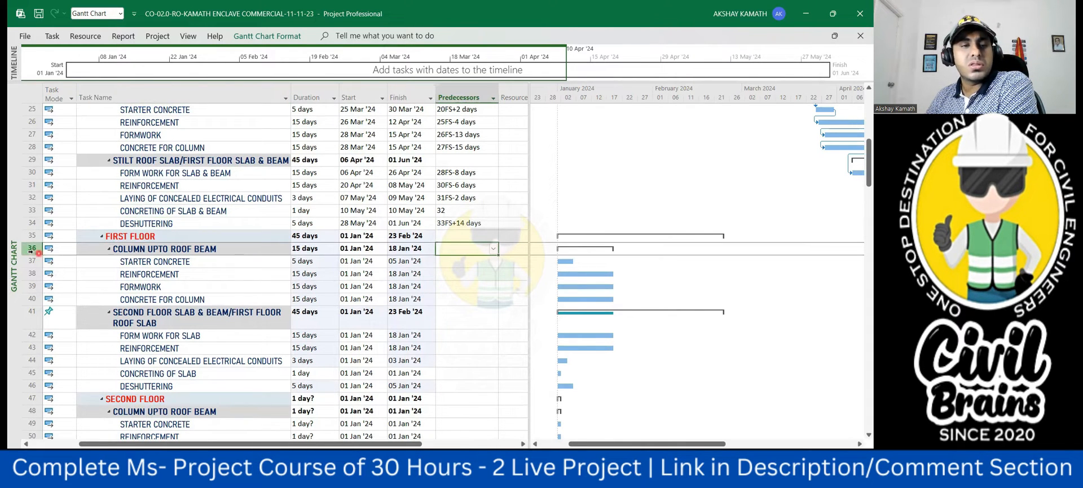
pyautogui.click(24, 211)
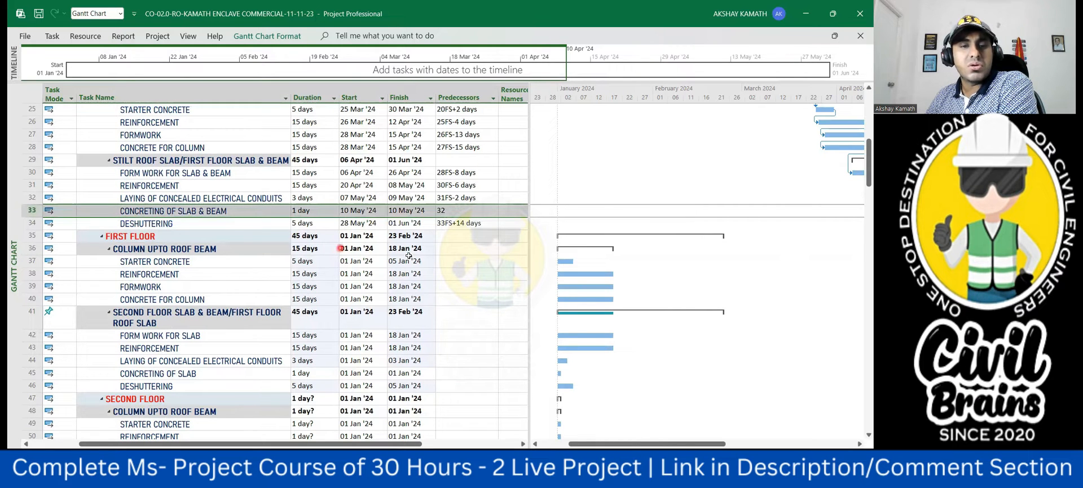
pyautogui.click(441, 262)
pyautogui.write('33fs+2')
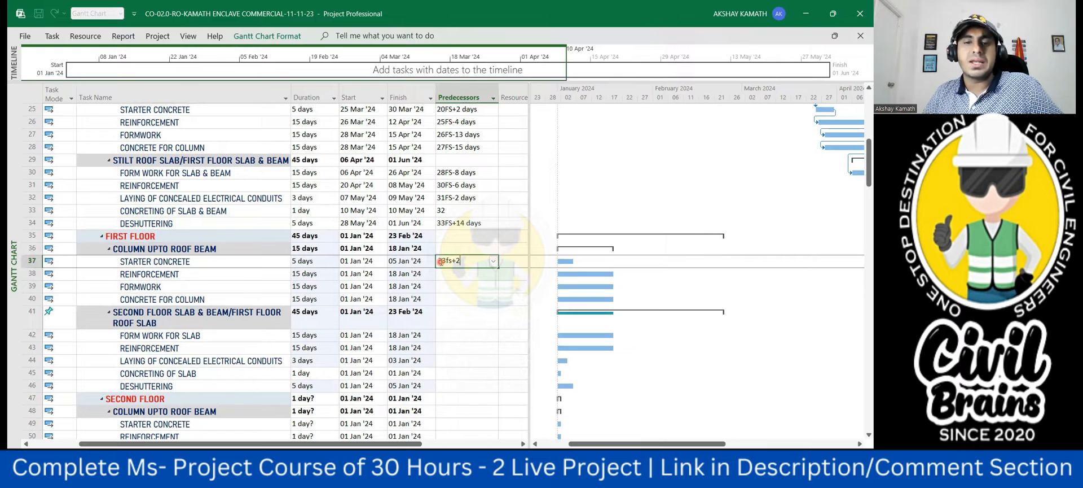
pyautogui.click(484, 312)
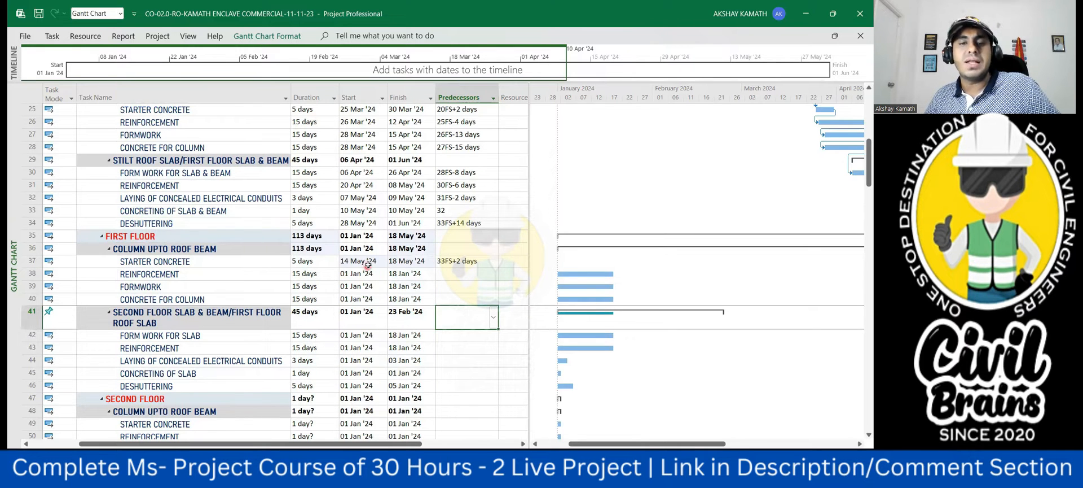
# - Check the slab concreting's finish date against the first floor starter concrete's start date using the calendar
pyautogui.click(426, 211)
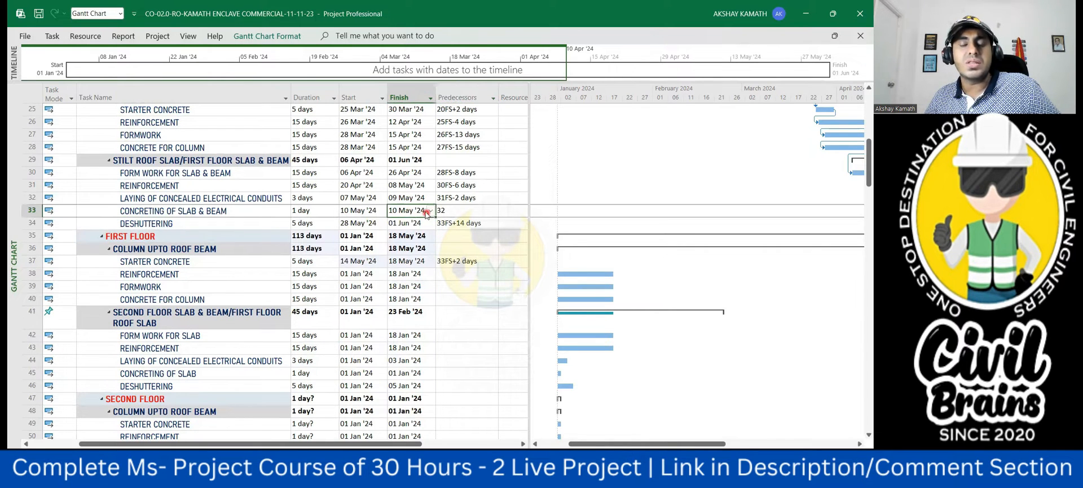
pyautogui.click(364, 260)
pyautogui.click(385, 263)
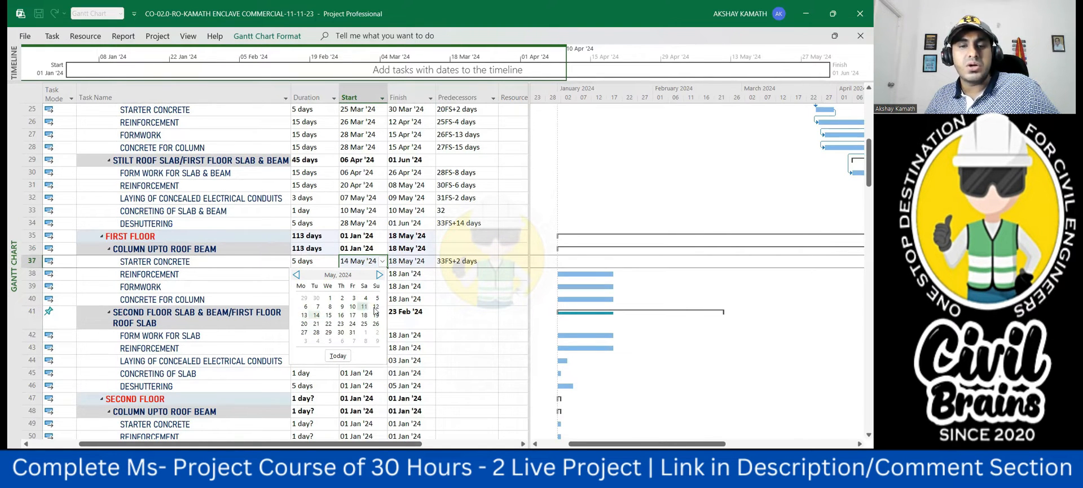
pyautogui.click(474, 331)
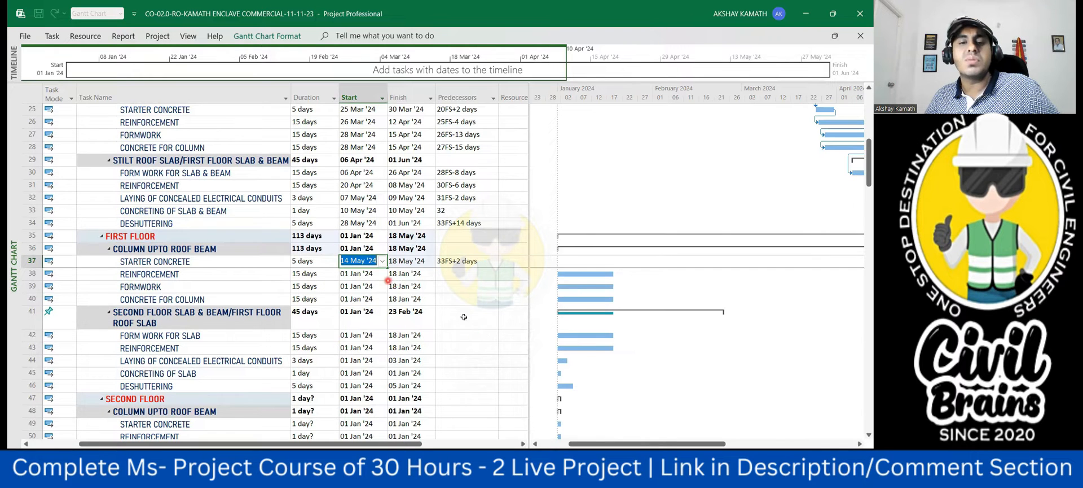
pyautogui.click(477, 334)
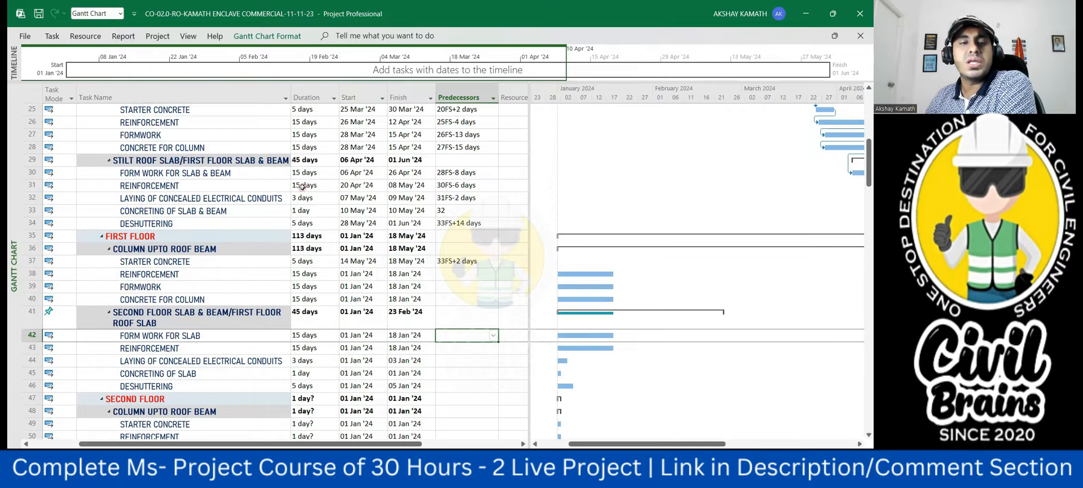
# - Switch to the G+4 commercial hotel estimation workbook in Excel and find the reinforcement quantities on the SF sheet
pyautogui.scroll(2, 303, 190)
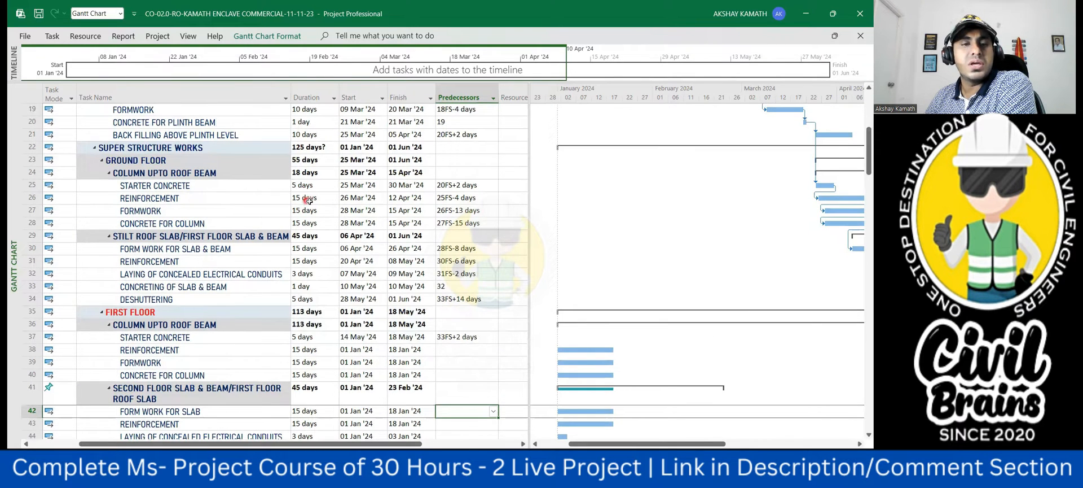
pyautogui.scroll(-1, 312, 206)
pyautogui.scroll(-1, 318, 316)
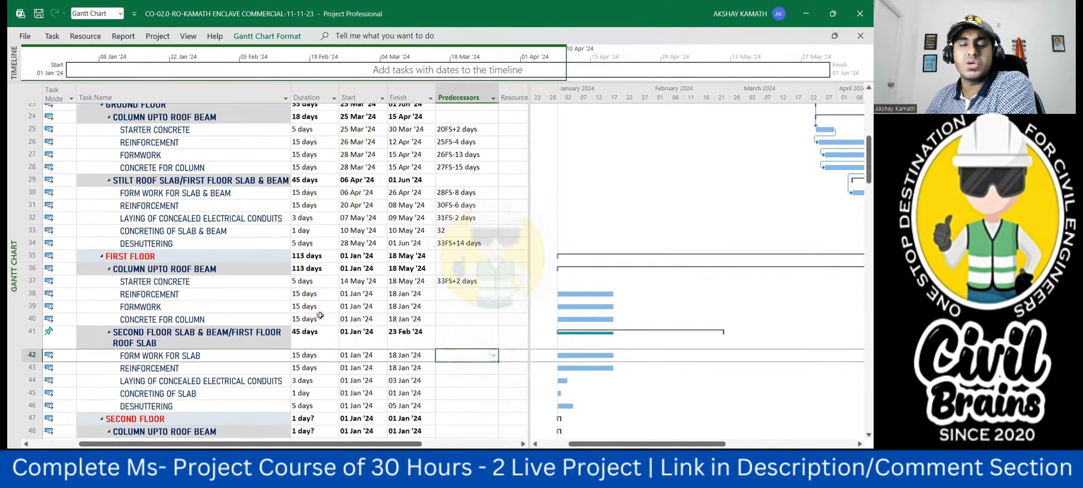
pyautogui.moveTo(591, 473)
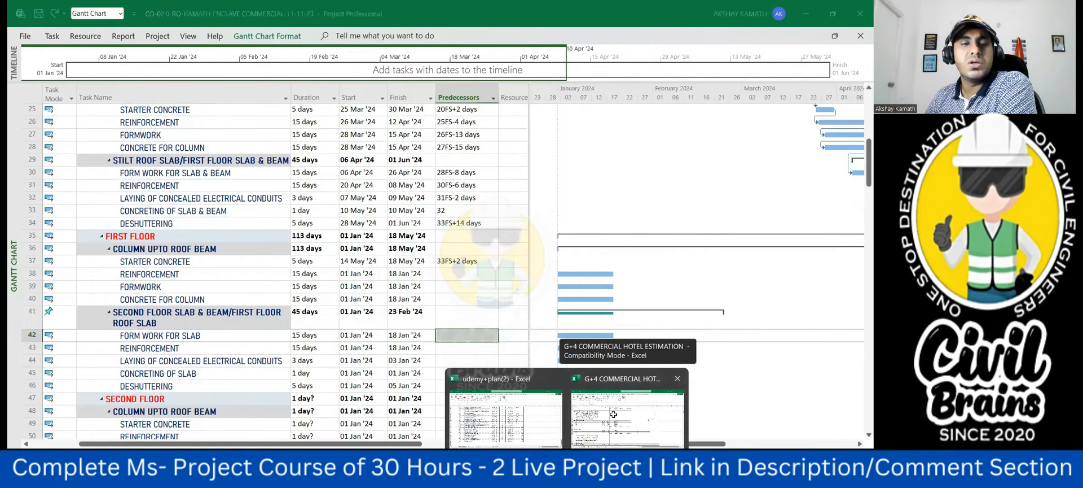
pyautogui.click(614, 418)
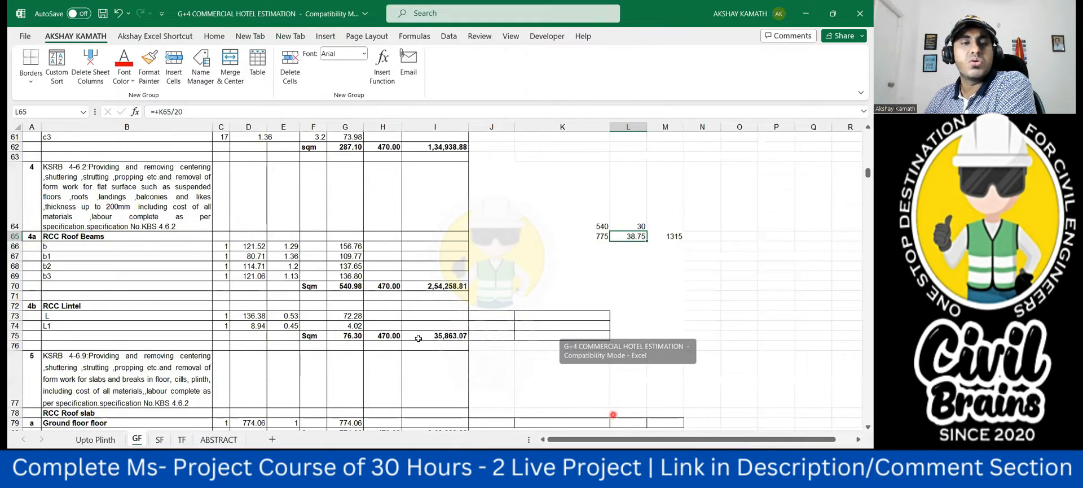
pyautogui.click(159, 439)
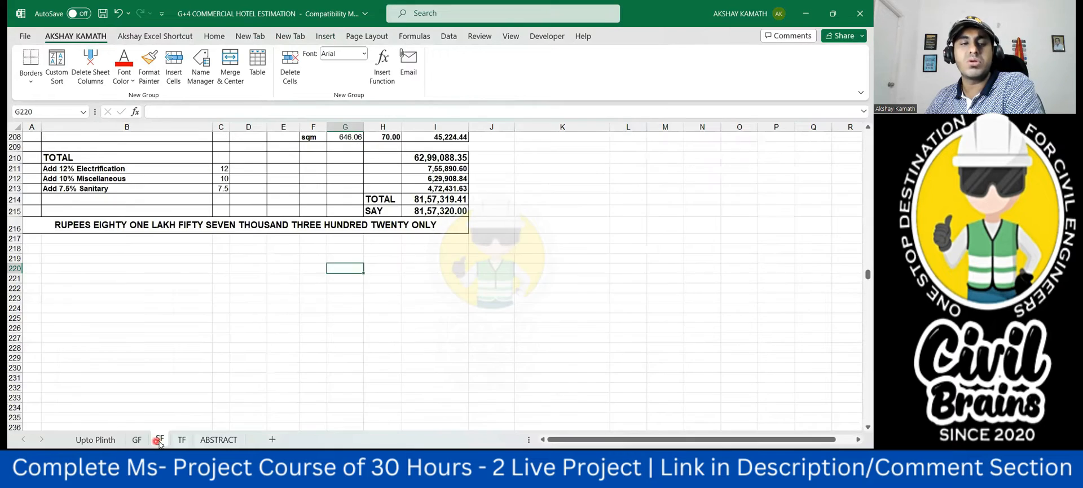
pyautogui.scroll(14, 260, 300)
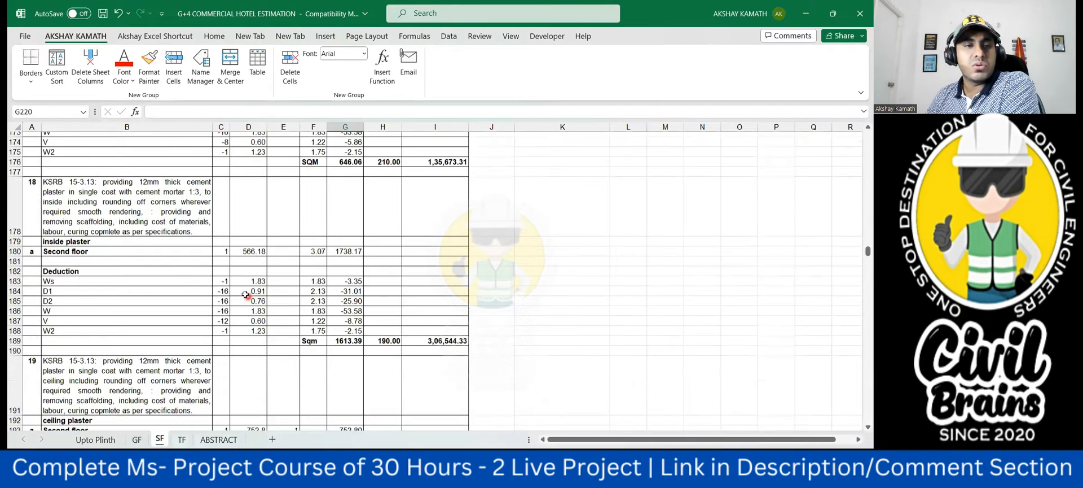
pyautogui.scroll(20, 246, 294)
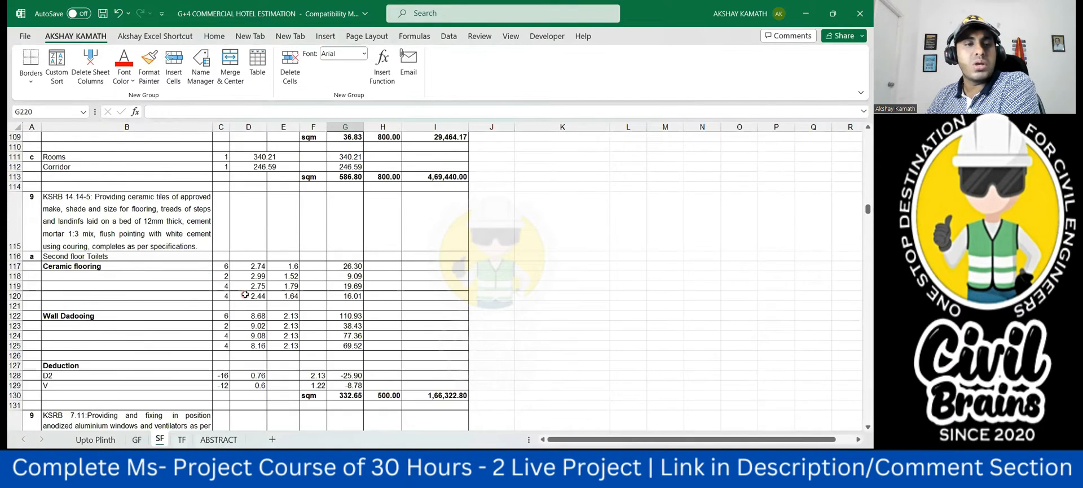
pyautogui.scroll(19, 244, 292)
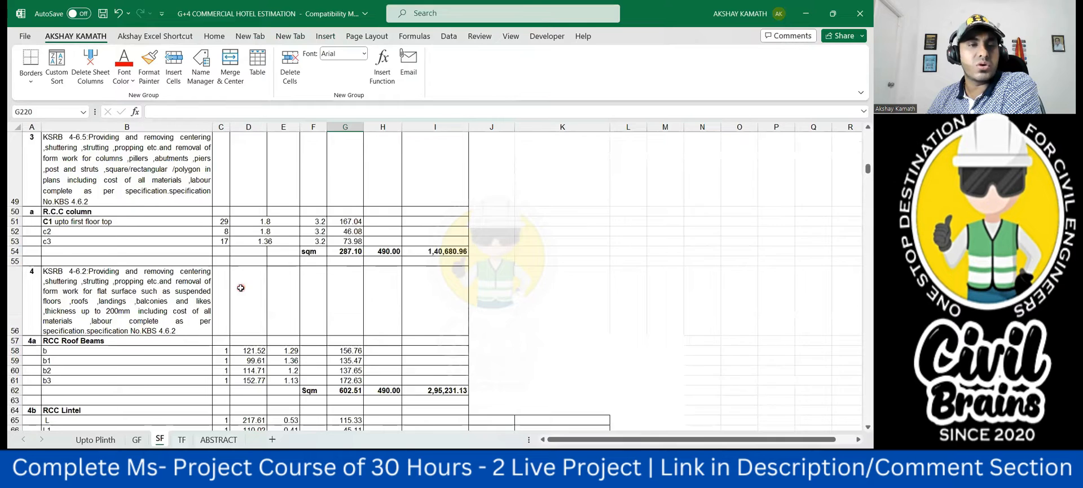
pyautogui.scroll(2, 240, 287)
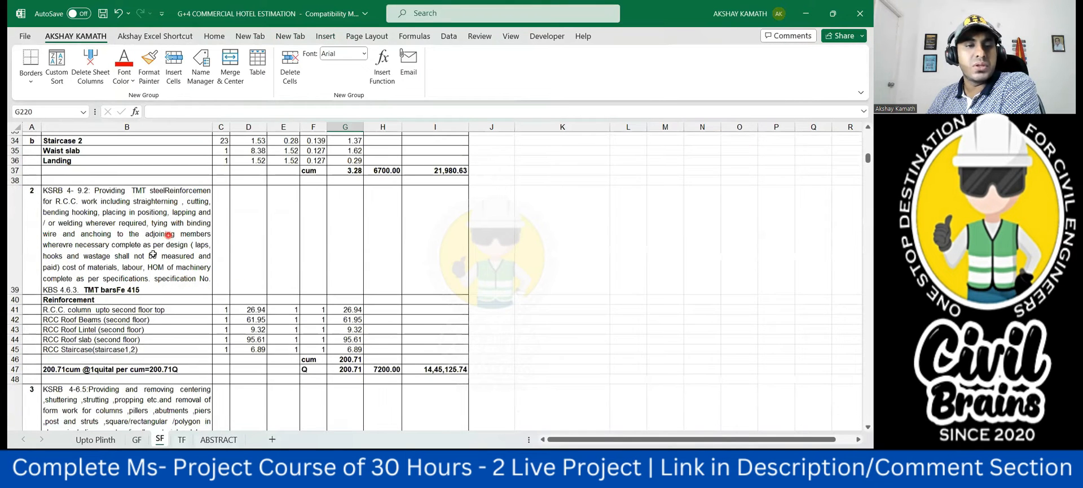
pyautogui.scroll(-1, 152, 254)
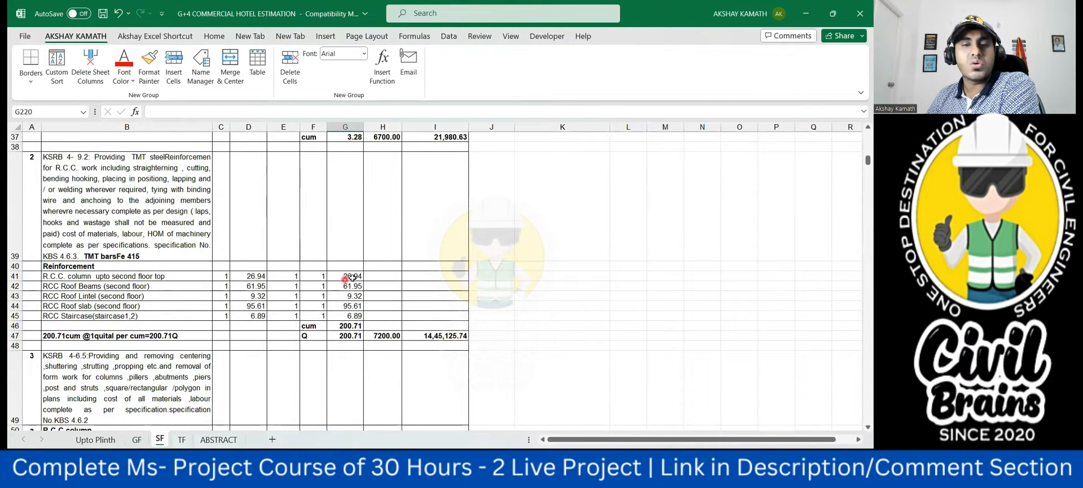
# - Beside the second floor R.C.C. column reinforcement quantity on the SF sheet, calculate in H41 the quantity in G41 multiplied by 100
pyautogui.click(375, 274)
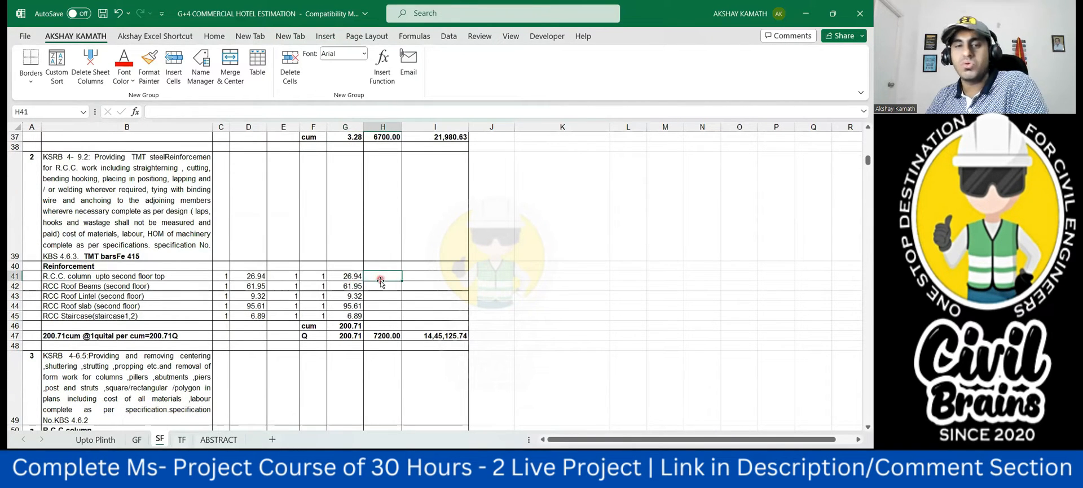
pyautogui.write('+')
pyautogui.click(350, 277)
pyautogui.write('*100')
pyautogui.click(424, 299)
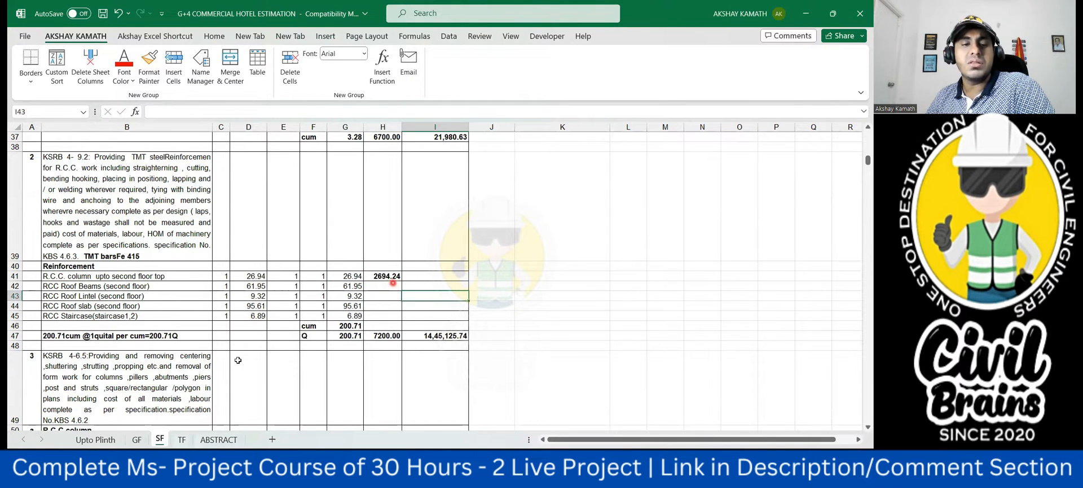
# - Compare the R.C.C. column reinforcement weight on the GF sheet with the one calculated on the SF sheet
pyautogui.click(137, 439)
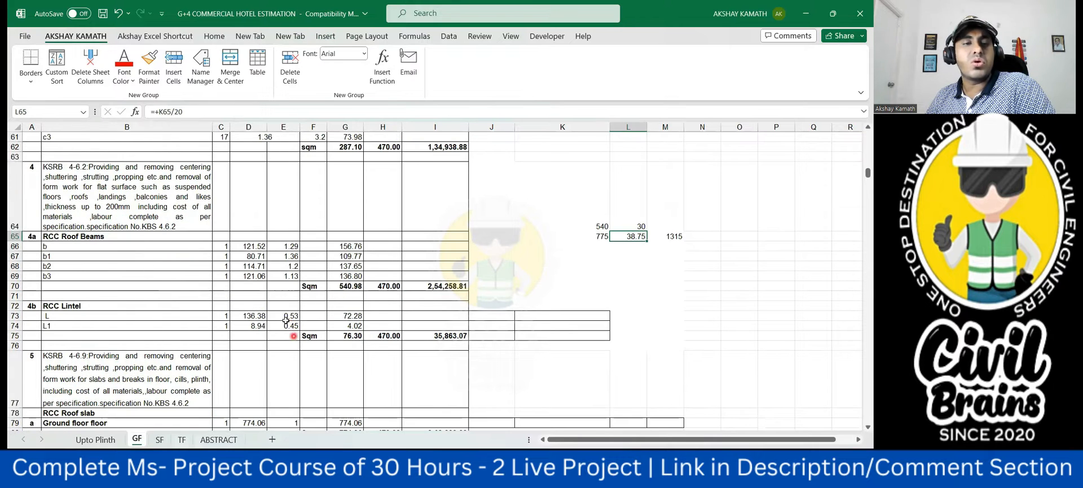
pyautogui.scroll(3, 292, 326)
pyautogui.scroll(-3, 292, 322)
pyautogui.scroll(3, 293, 316)
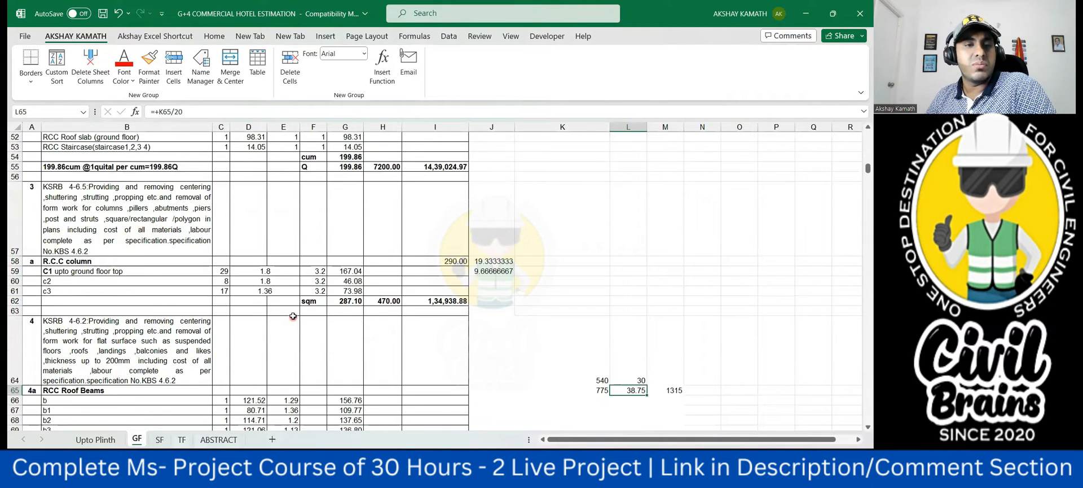
pyautogui.scroll(6, 293, 316)
pyautogui.scroll(-3, 293, 316)
pyautogui.scroll(-2, 370, 333)
pyautogui.click(390, 268)
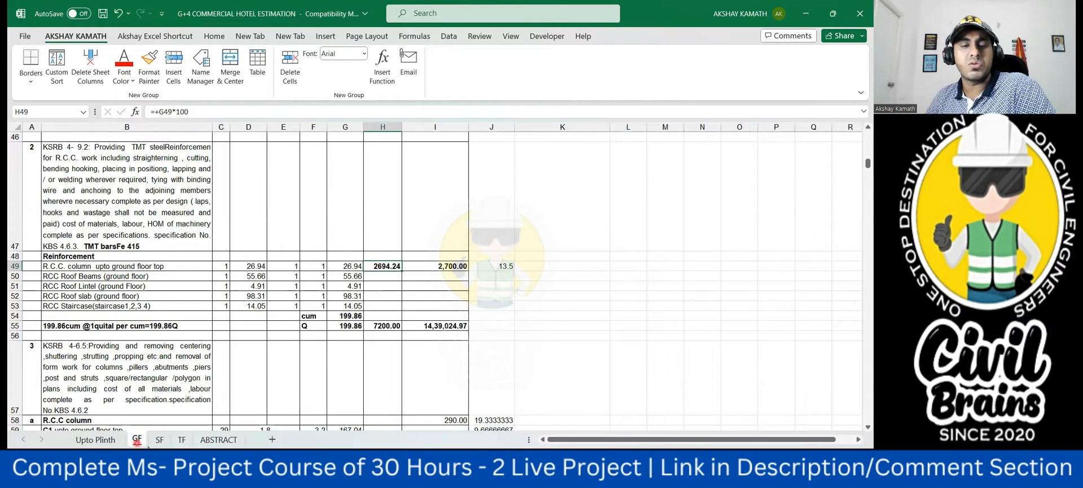
pyautogui.click(160, 440)
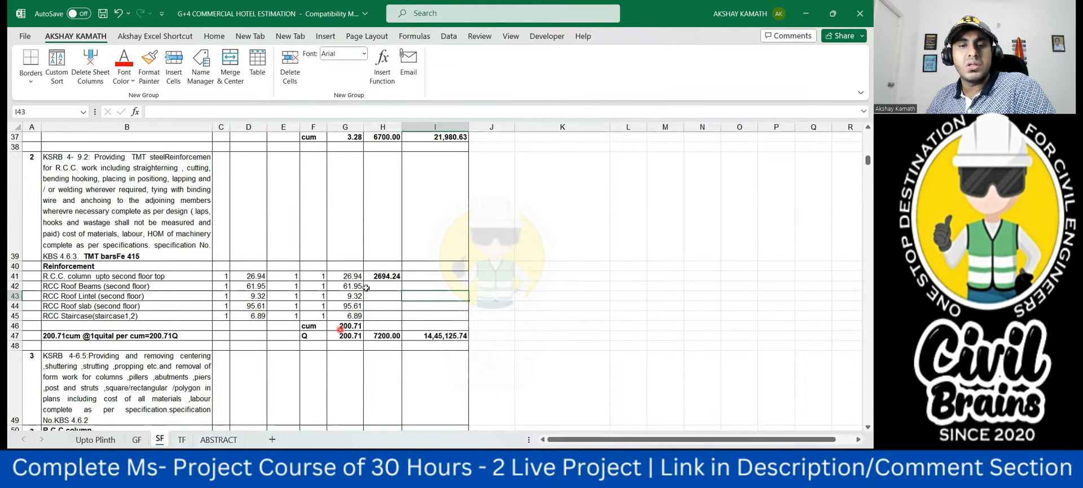
pyautogui.click(382, 278)
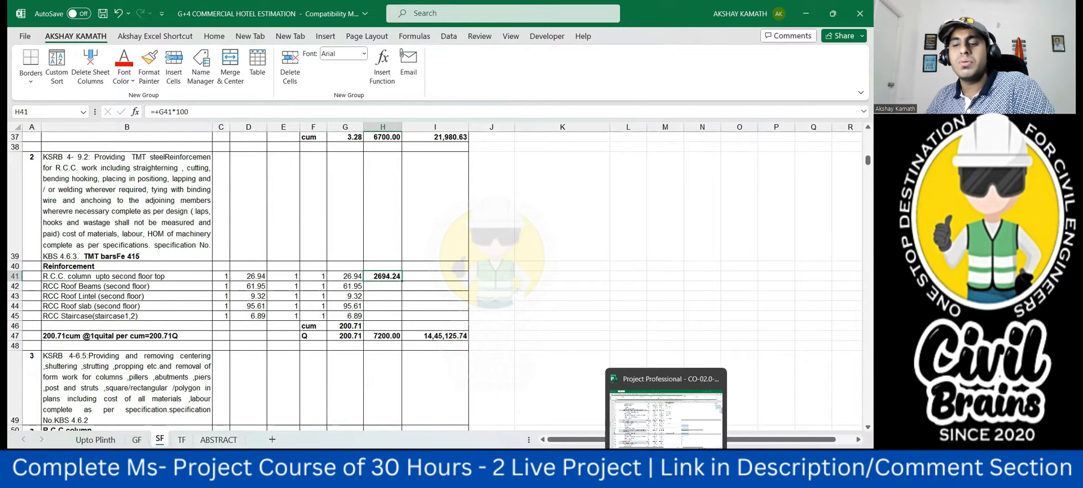
# - Switch to Microsoft Project and link the first floor column reinforcement to its starter concrete with predecessor 37FS-4 days
pyautogui.click(667, 475)
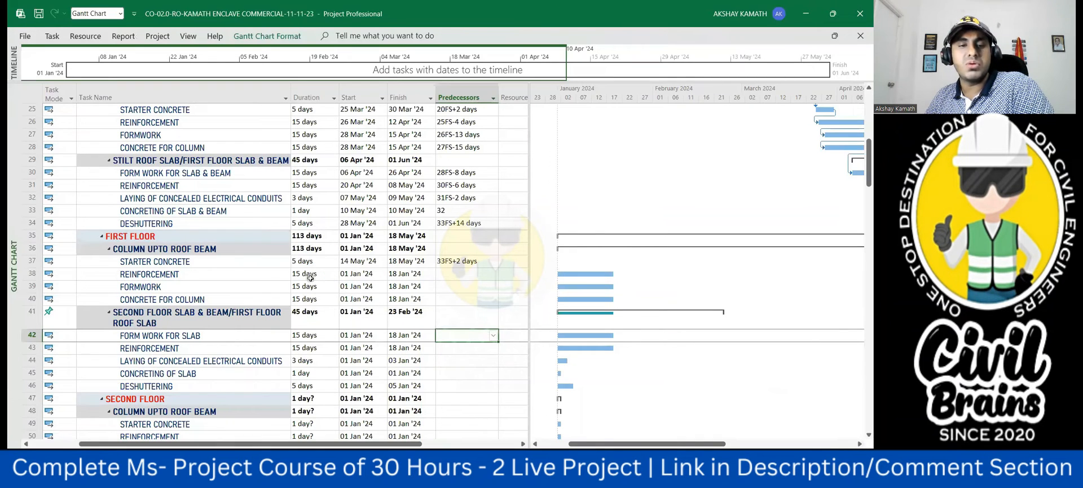
pyautogui.click(448, 276)
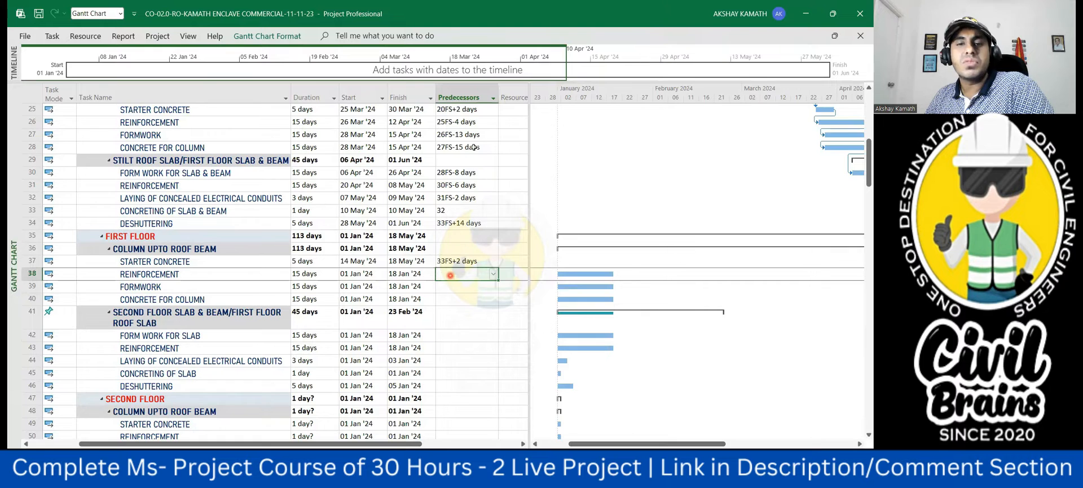
pyautogui.scroll(1, 475, 163)
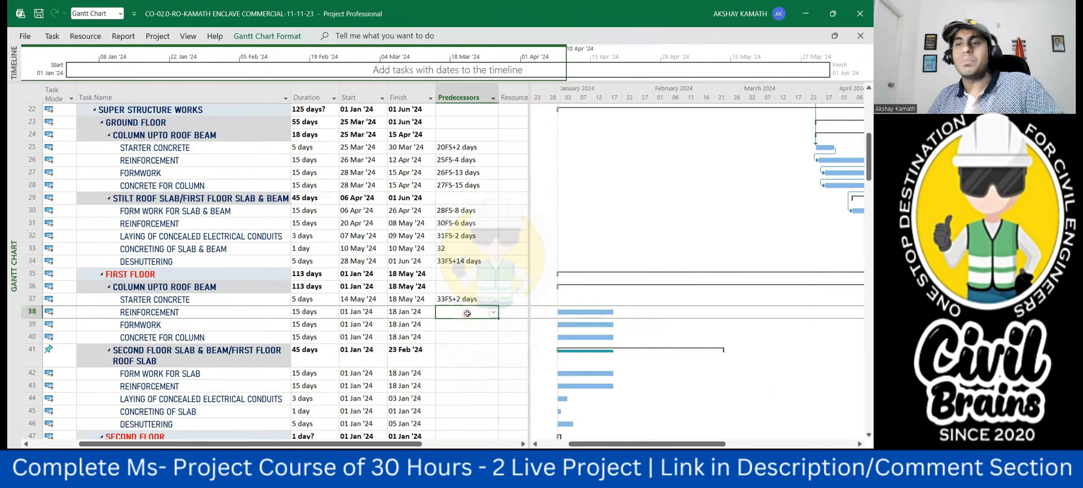
pyautogui.write('37fs-4')
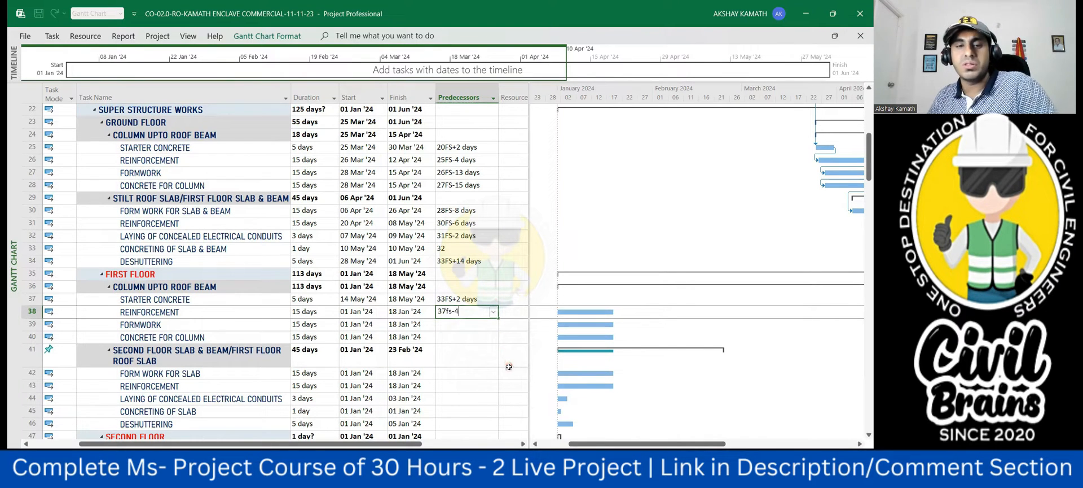
pyautogui.click(509, 367)
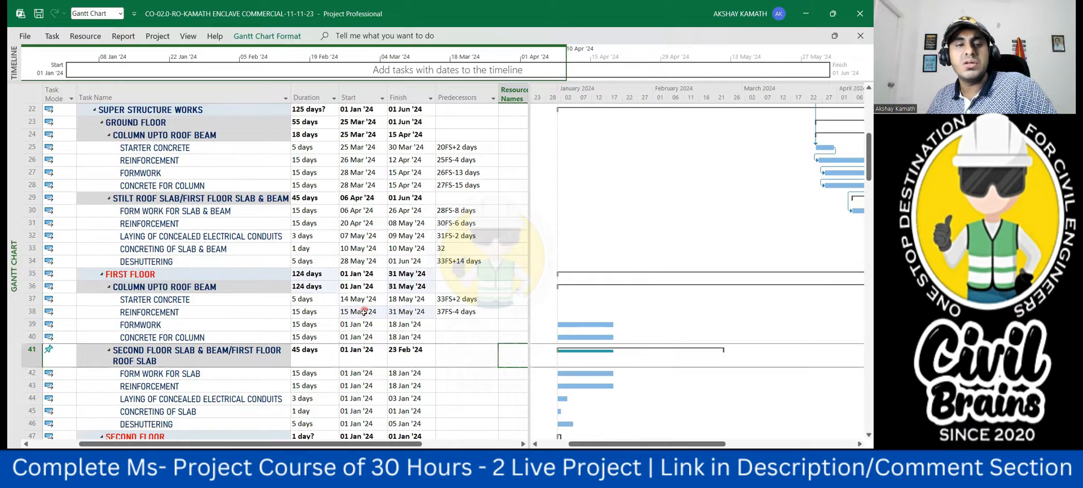
# - Check the first floor column reinforcement's start date against the ground floor starter concrete and reinforcement start dates
pyautogui.click(363, 311)
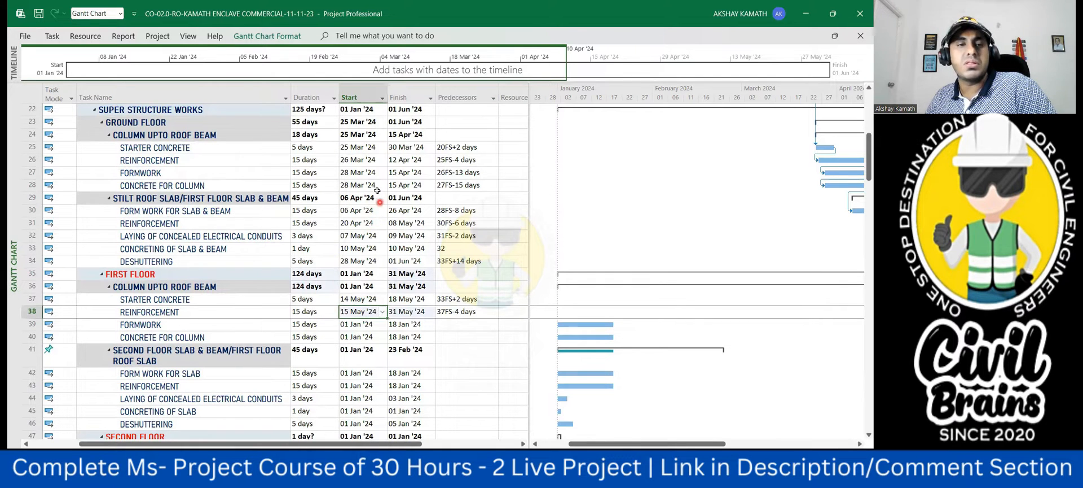
pyautogui.click(361, 147)
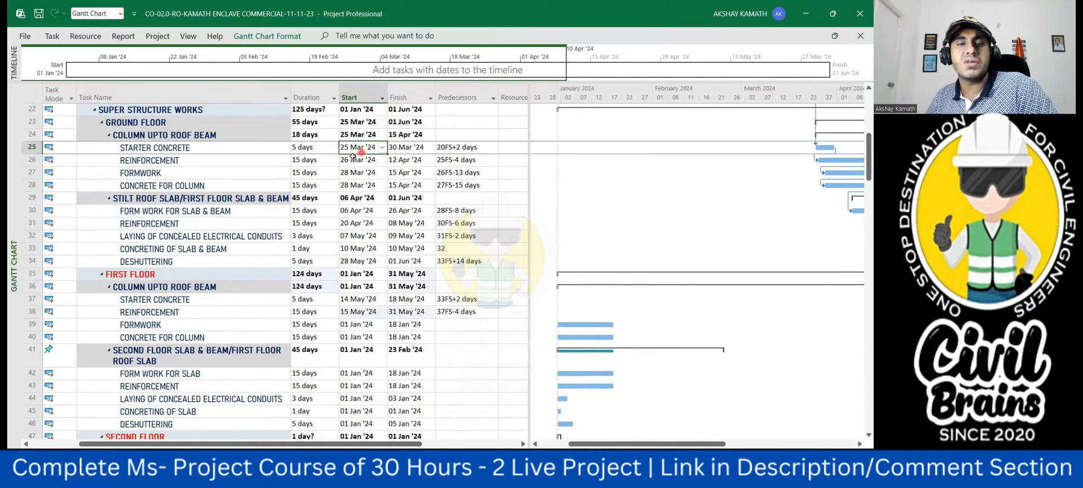
pyautogui.click(353, 162)
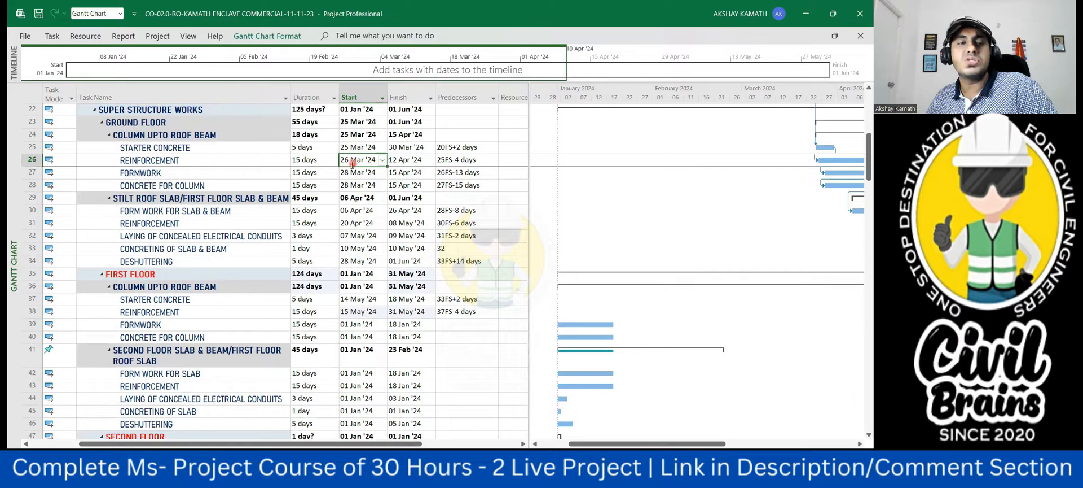
pyautogui.click(465, 350)
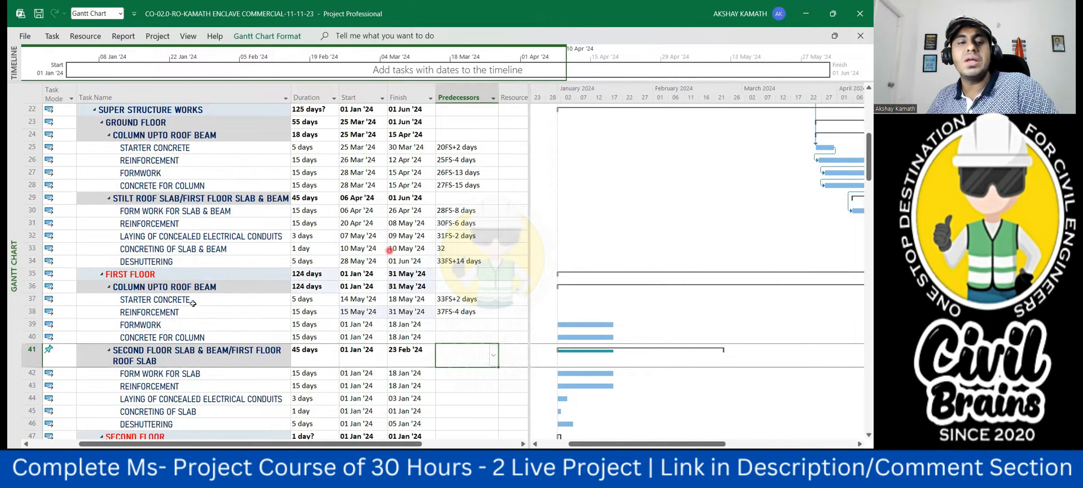
# - Switch to the estimation workbook in Excel and compare the total R.C.C. column formwork area on the SF and GF sheets
pyautogui.scroll(-1, 180, 300)
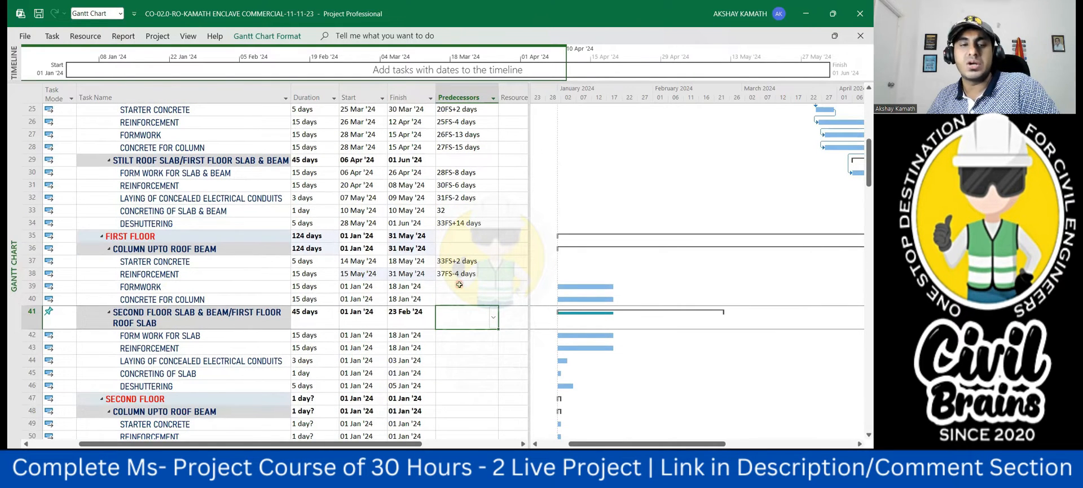
pyautogui.click(460, 285)
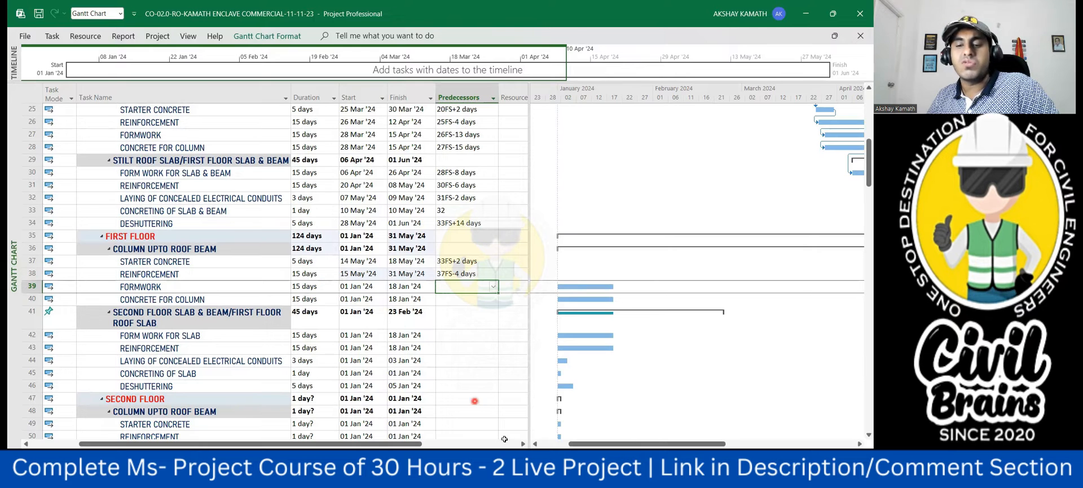
pyautogui.moveTo(566, 458)
pyautogui.click(623, 418)
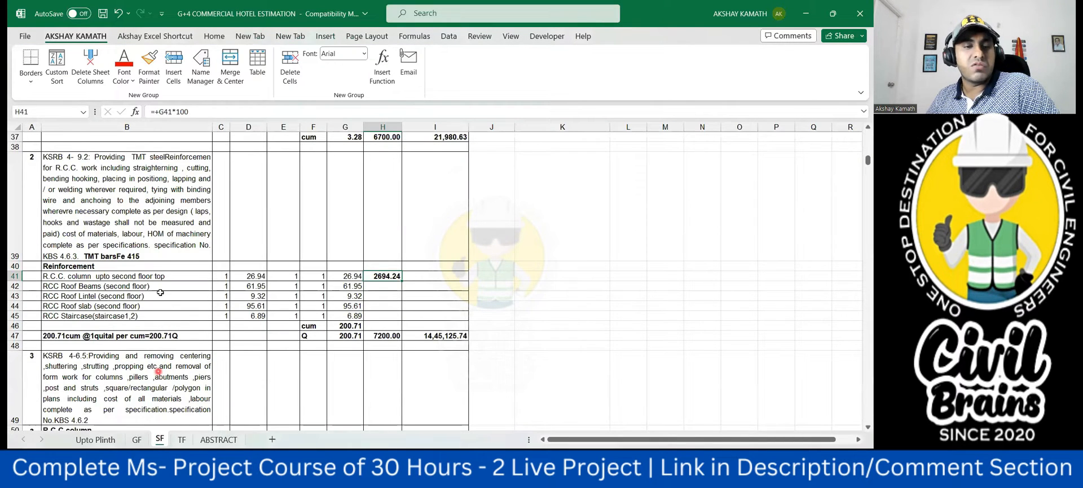
pyautogui.scroll(-2, 167, 299)
pyautogui.scroll(-2, 167, 299)
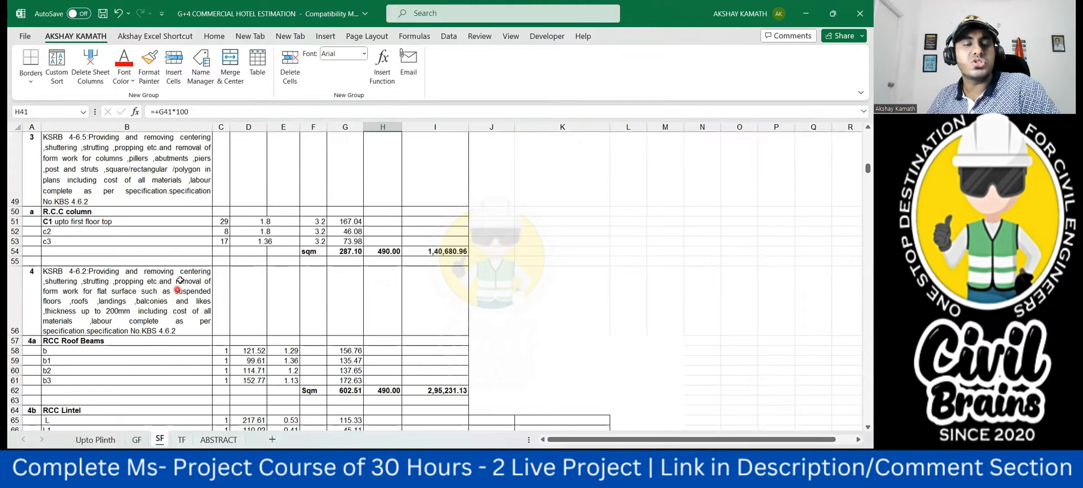
pyautogui.scroll(1, 169, 242)
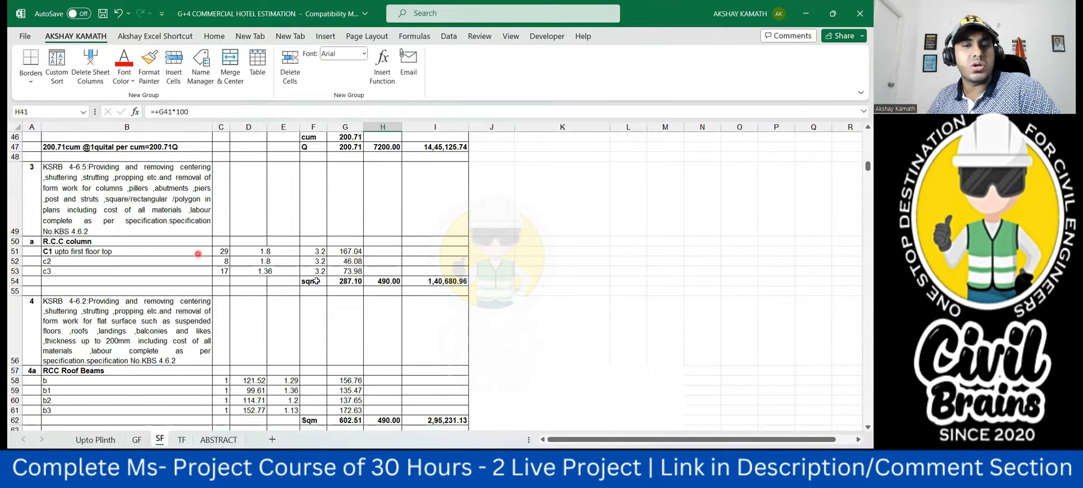
pyautogui.click(346, 283)
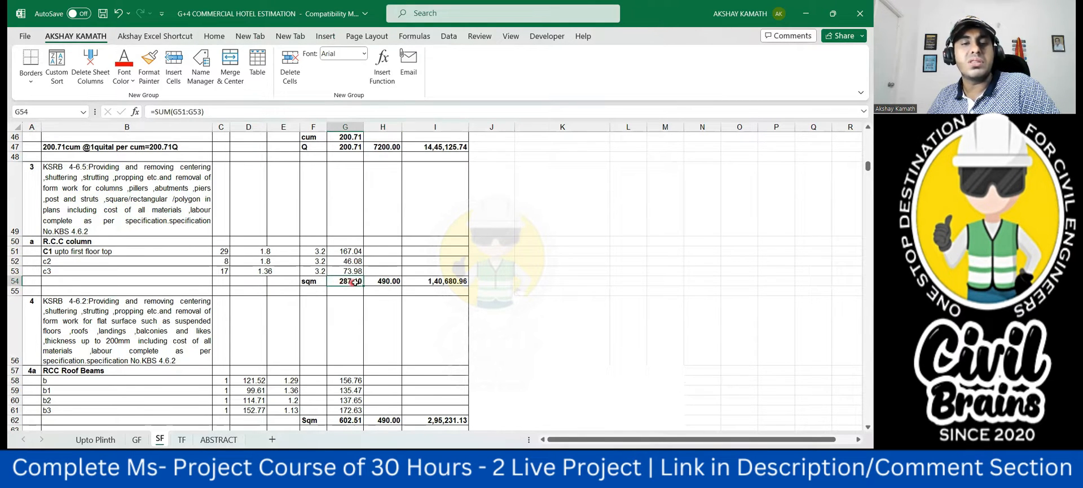
pyautogui.click(139, 440)
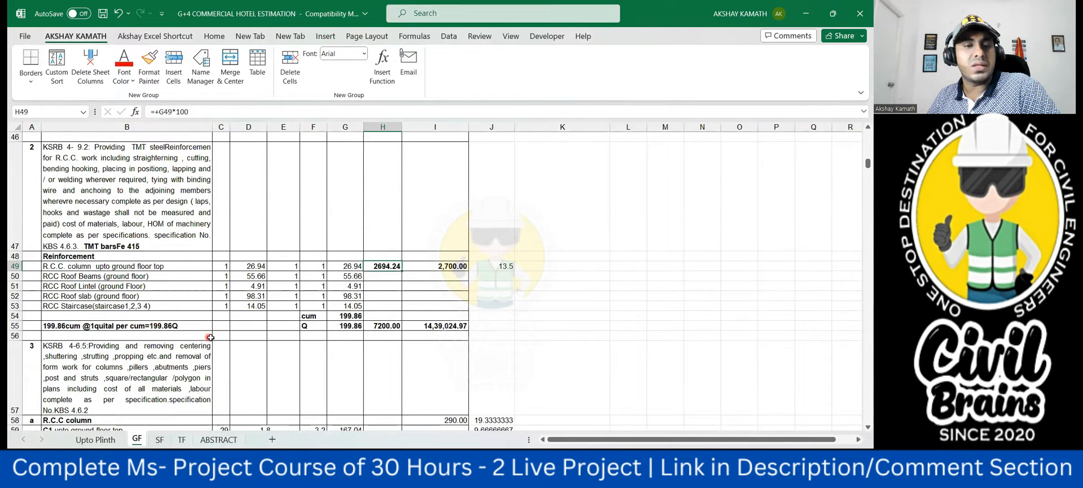
pyautogui.scroll(-1, 212, 336)
pyautogui.click(344, 333)
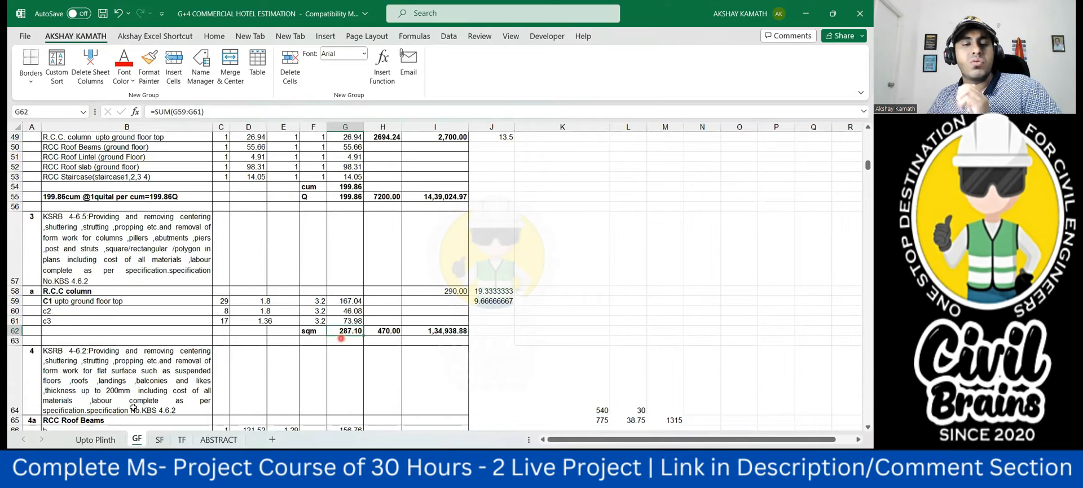
pyautogui.click(159, 440)
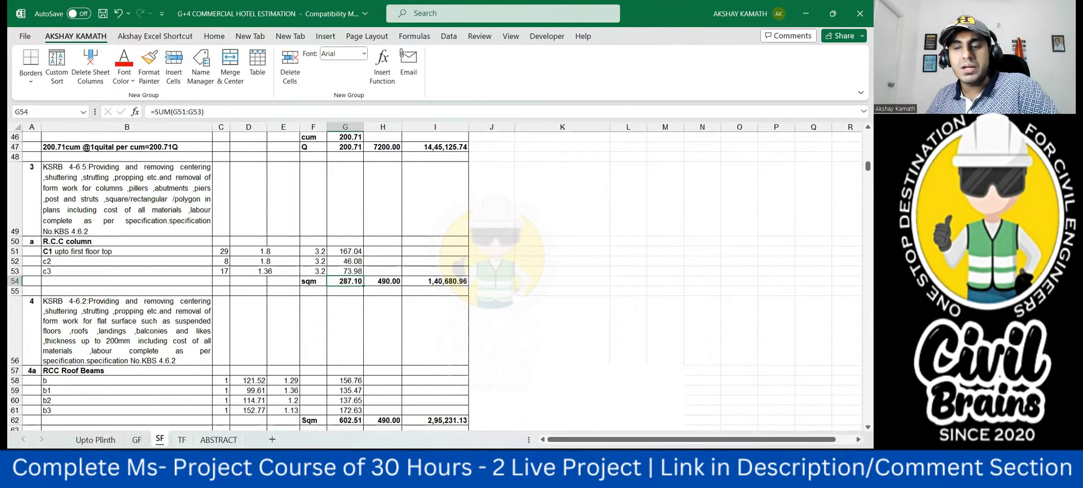
# - Switch to Microsoft Project and link the first floor column formwork to its reinforcement with predecessor 38FS-13 days
pyautogui.click(666, 462)
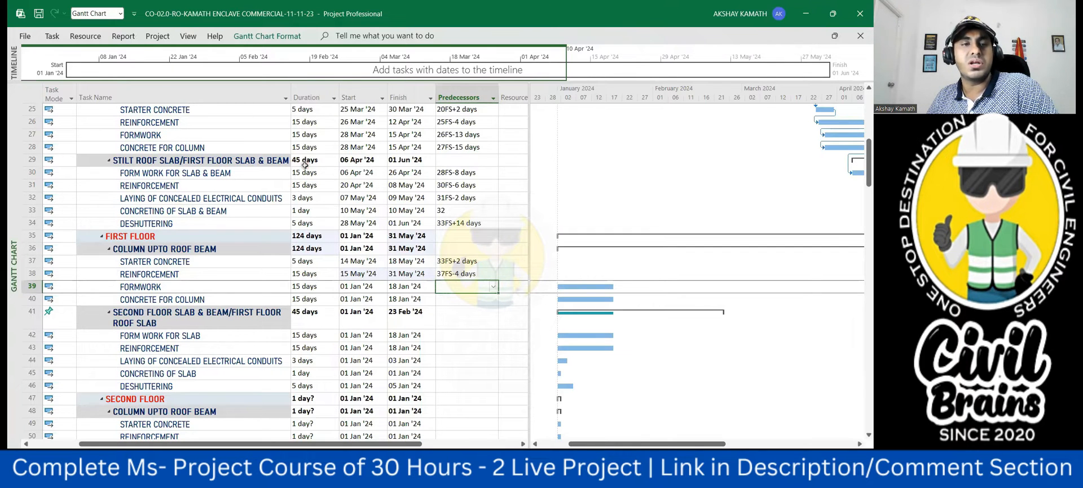
pyautogui.scroll(1, 309, 173)
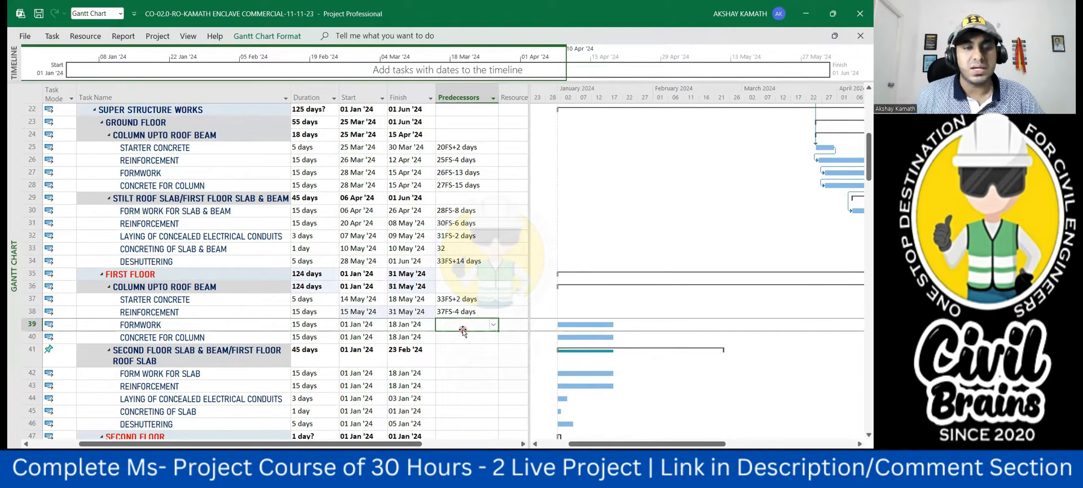
pyautogui.write('38fs-')
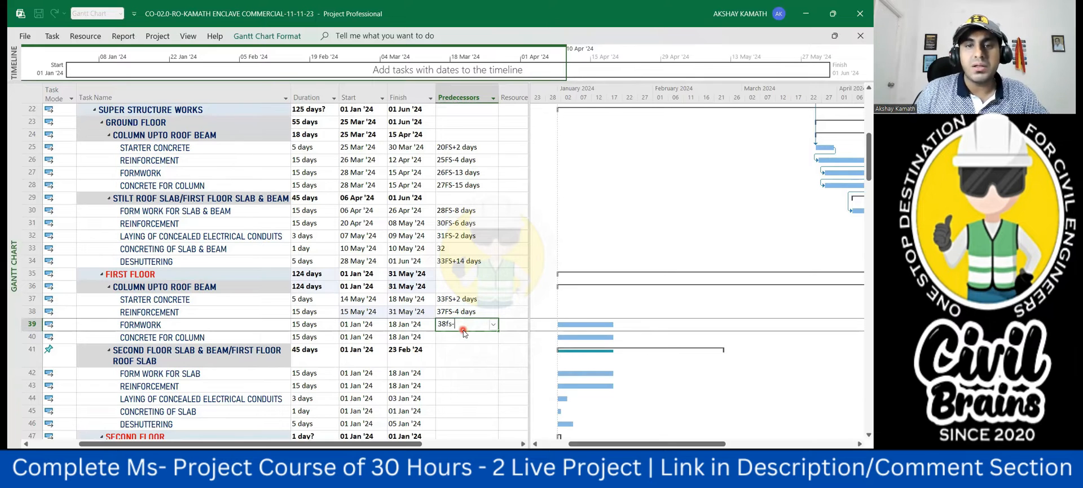
pyautogui.write('13')
pyautogui.click(492, 372)
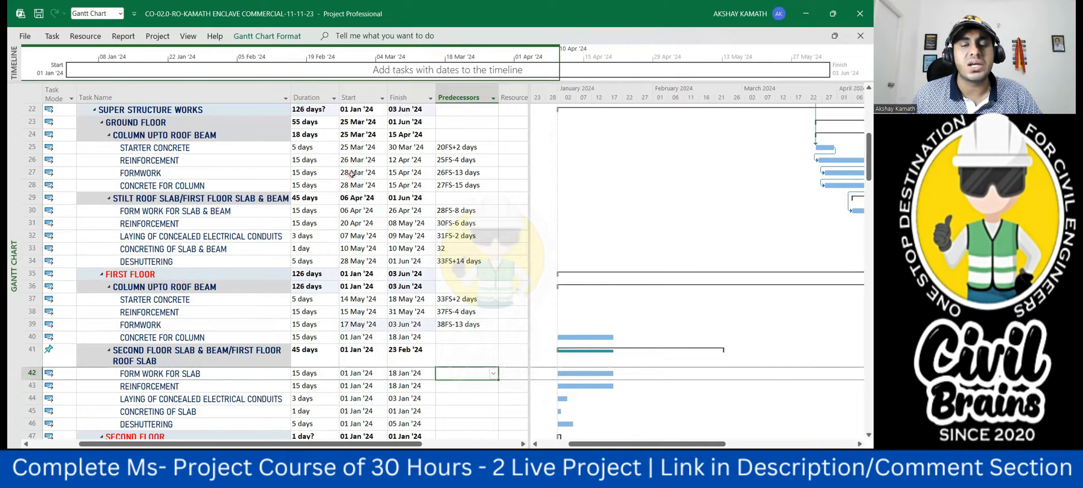
pyautogui.click(353, 311)
pyautogui.click(362, 325)
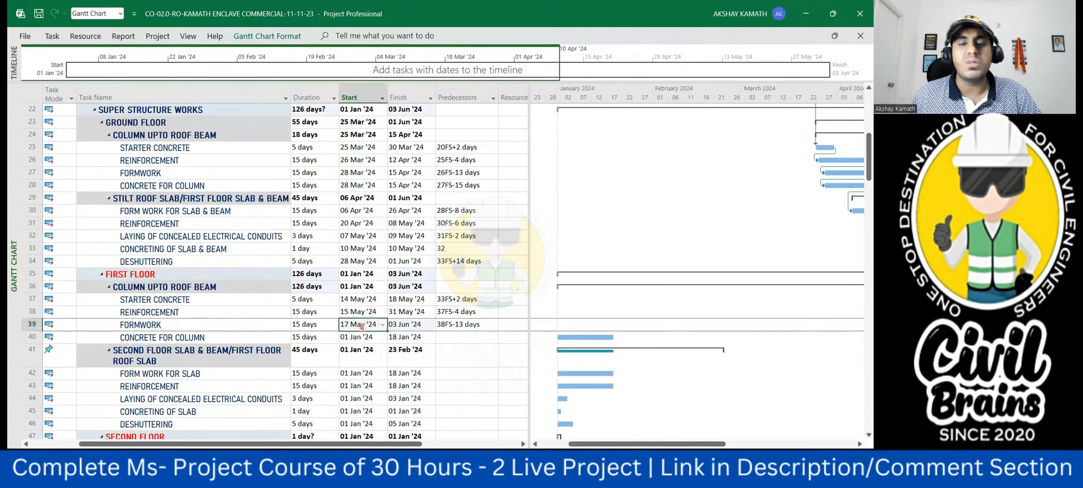
# - Switch to the estimation workbook in Excel and look up the total R.C.C. column concrete volume on the SF sheet
pyautogui.click(473, 337)
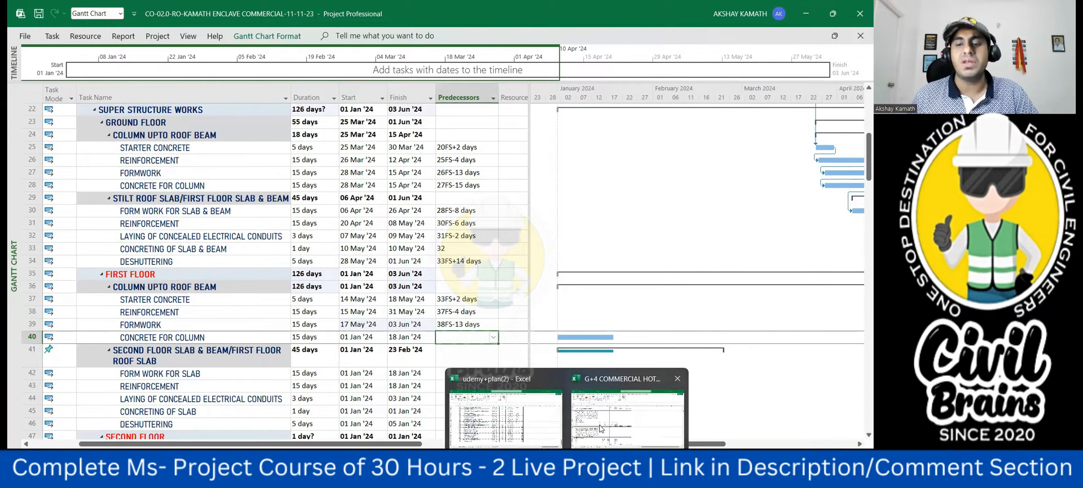
pyautogui.click(635, 406)
pyautogui.scroll(8, 129, 256)
pyautogui.scroll(8, 128, 256)
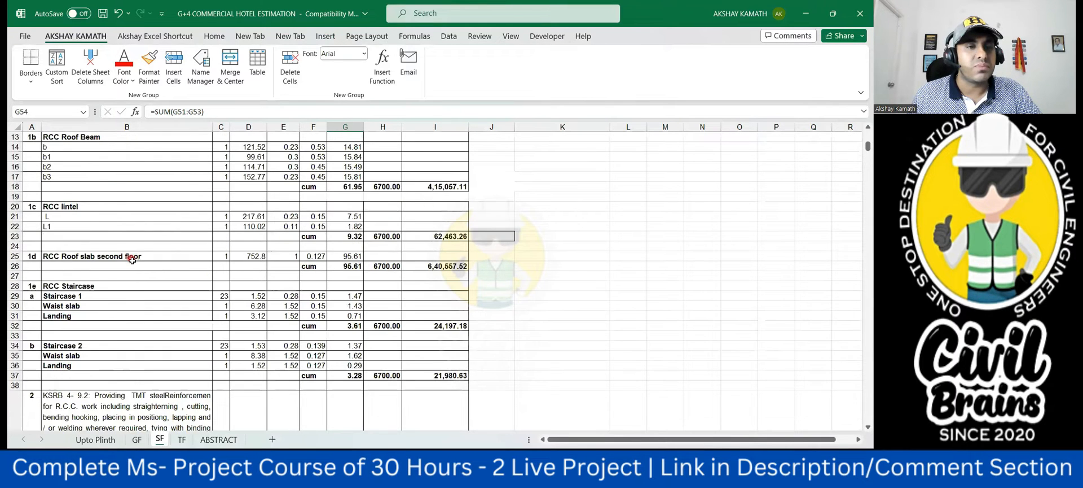
pyautogui.scroll(-2, 160, 279)
pyautogui.scroll(2, 141, 254)
pyautogui.scroll(-3, 175, 200)
pyautogui.scroll(2, 170, 212)
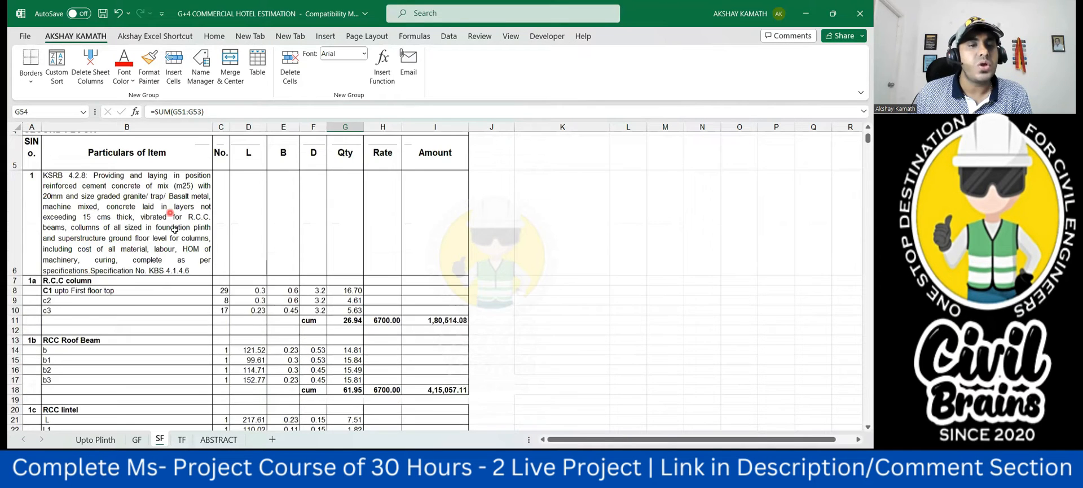
pyautogui.scroll(-2, 316, 195)
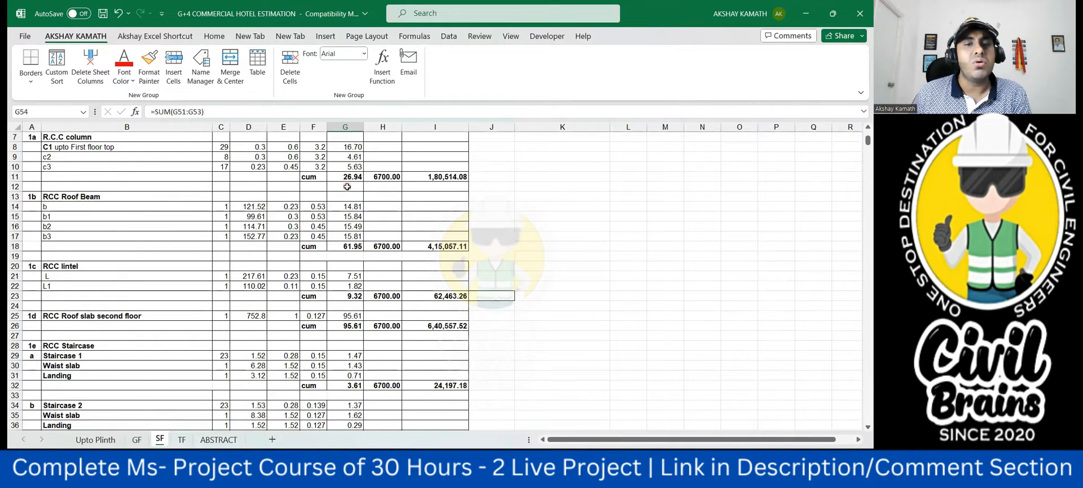
pyautogui.click(353, 178)
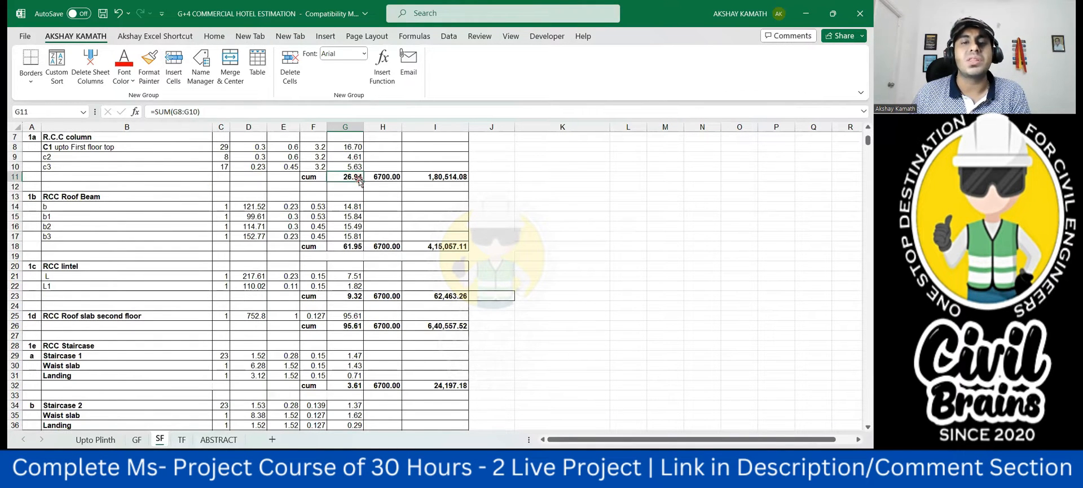
# - Compare the total R.C.C. column concrete volume on the GF sheet with the one on the SF sheet
pyautogui.click(158, 441)
pyautogui.click(137, 440)
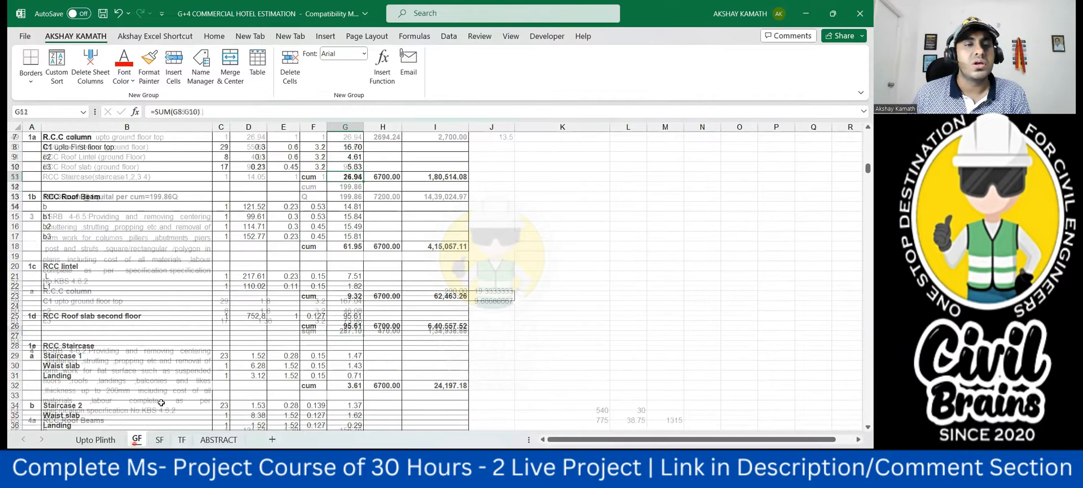
pyautogui.scroll(-10, 226, 320)
pyautogui.scroll(4, 228, 322)
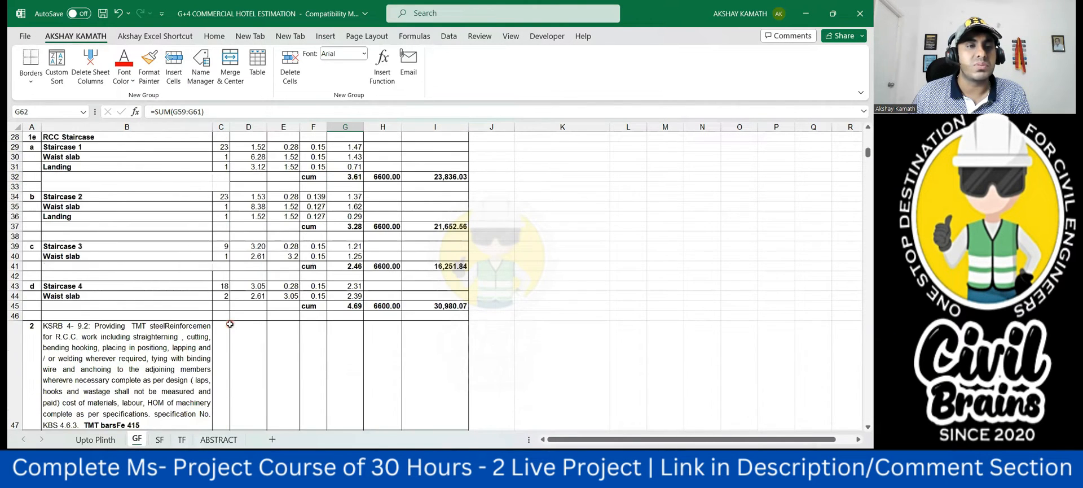
pyautogui.scroll(8, 230, 324)
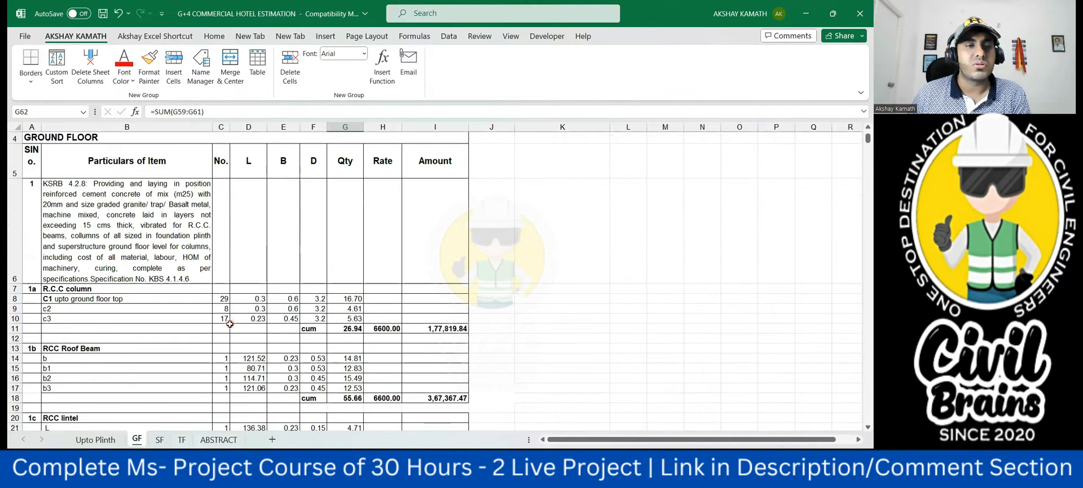
pyautogui.scroll(-1, 250, 324)
pyautogui.click(355, 177)
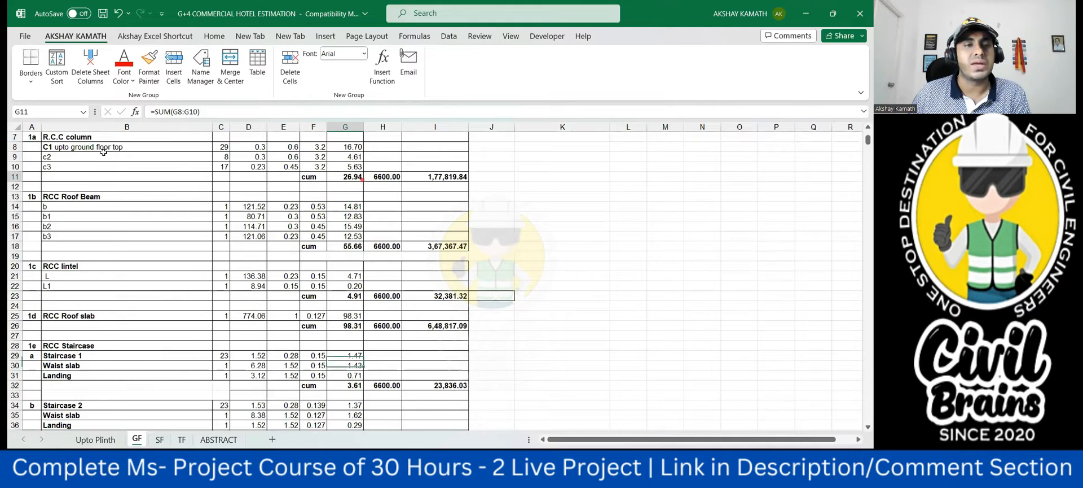
pyautogui.click(164, 440)
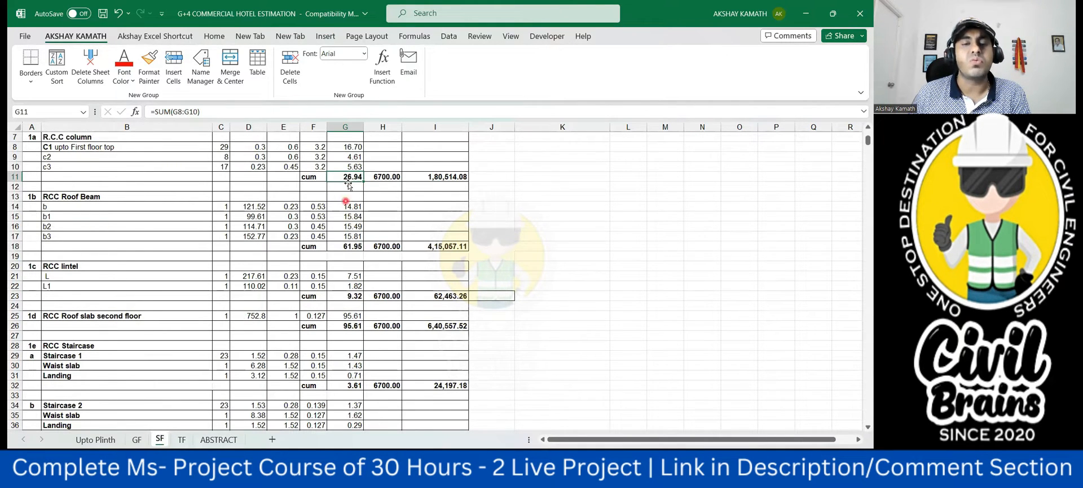
# - Switch to Microsoft Project and link the first floor column concrete to its formwork with predecessor 39FS-15 days
pyautogui.moveTo(665, 477)
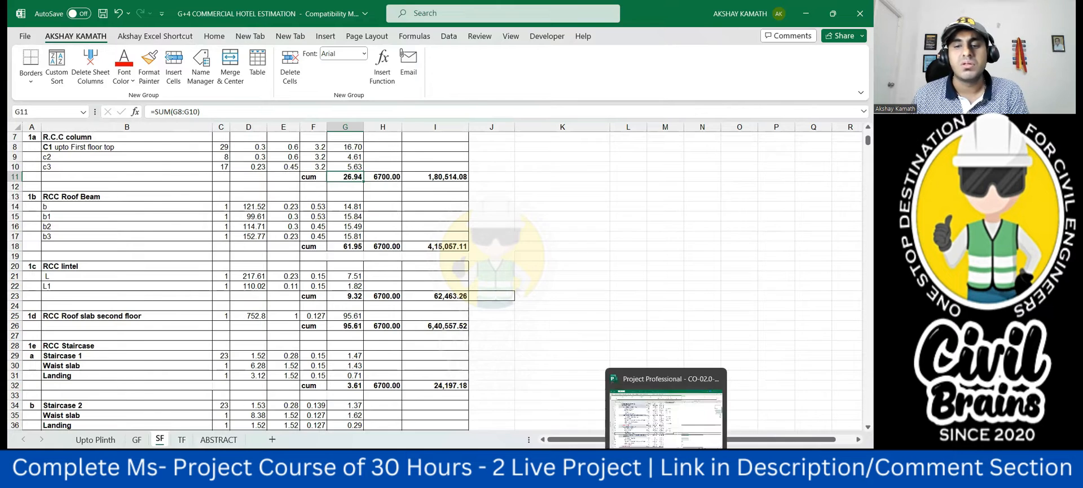
pyautogui.click(666, 417)
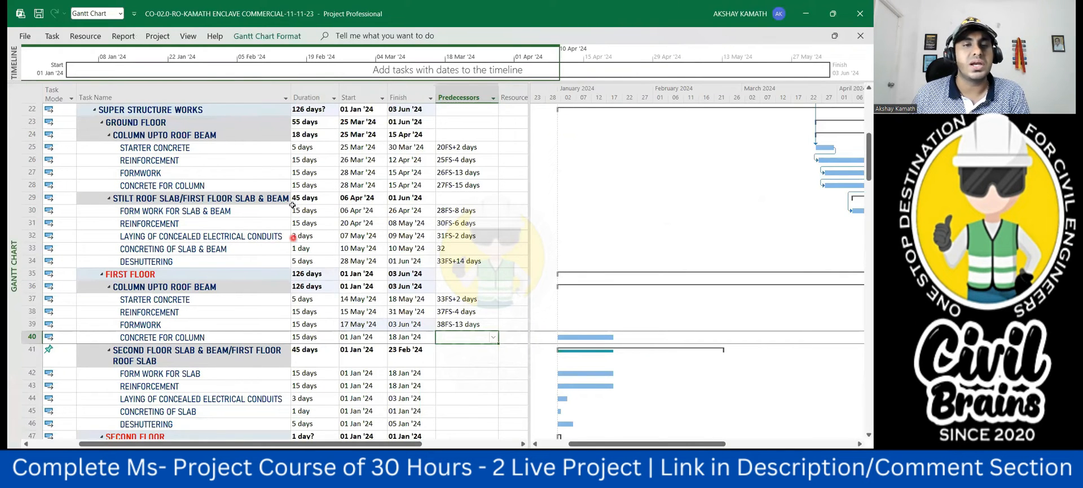
pyautogui.click(314, 186)
pyautogui.click(318, 338)
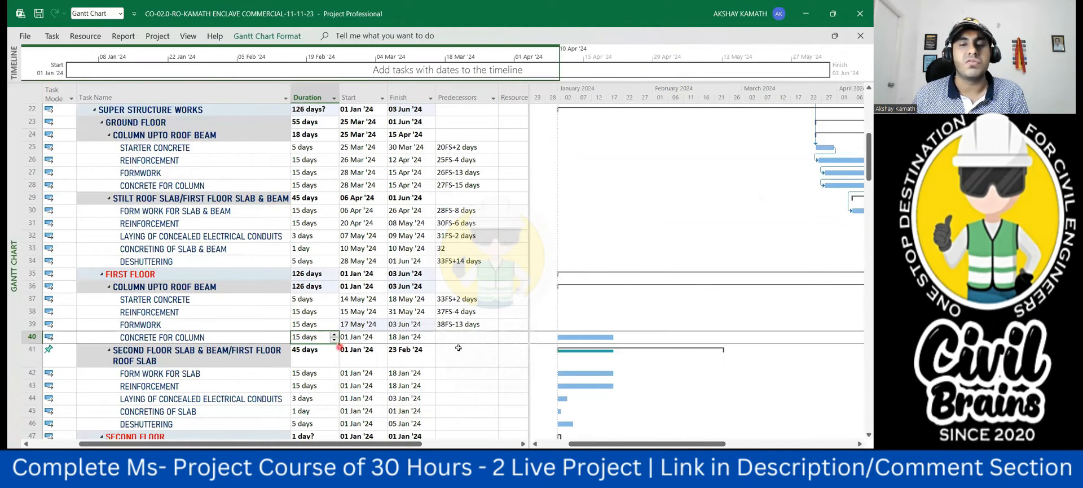
pyautogui.click(465, 338)
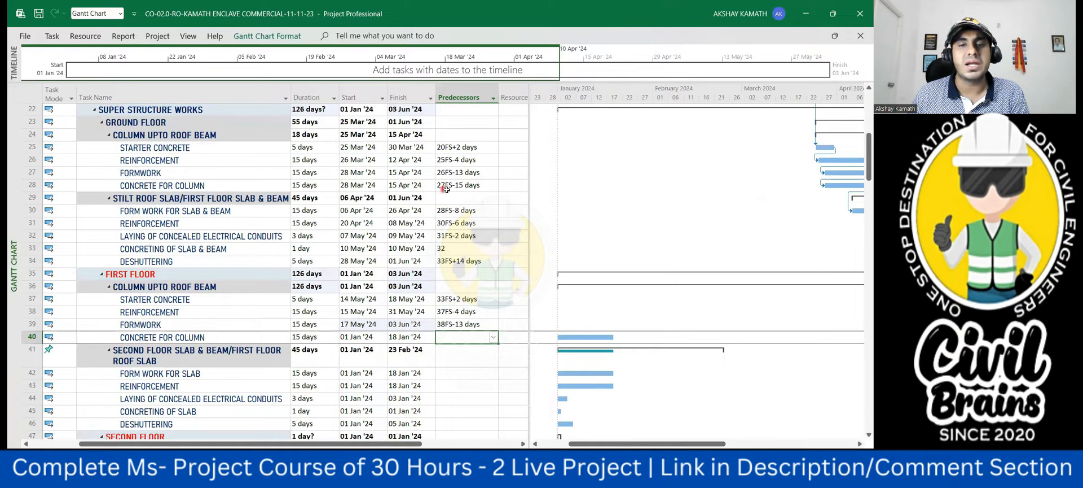
pyautogui.click(451, 336)
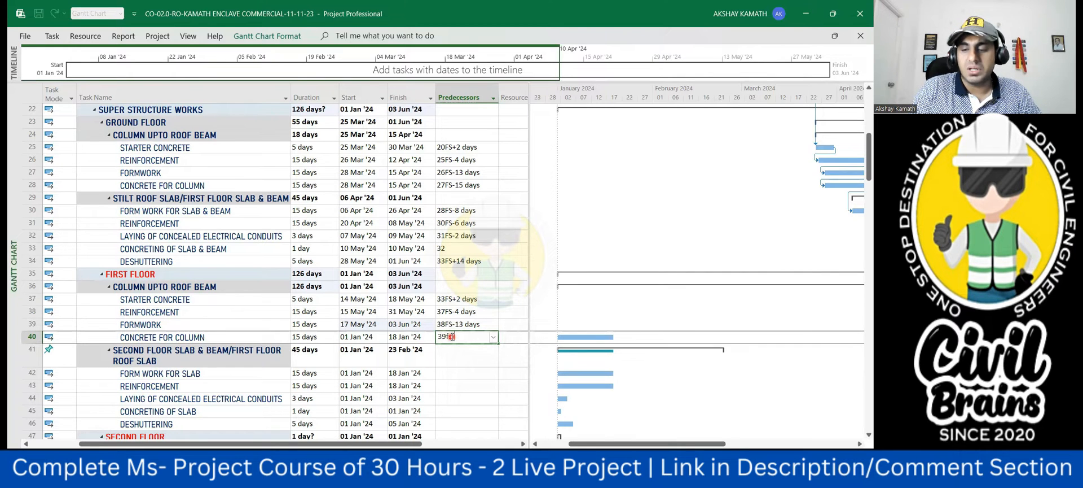
pyautogui.click(479, 387)
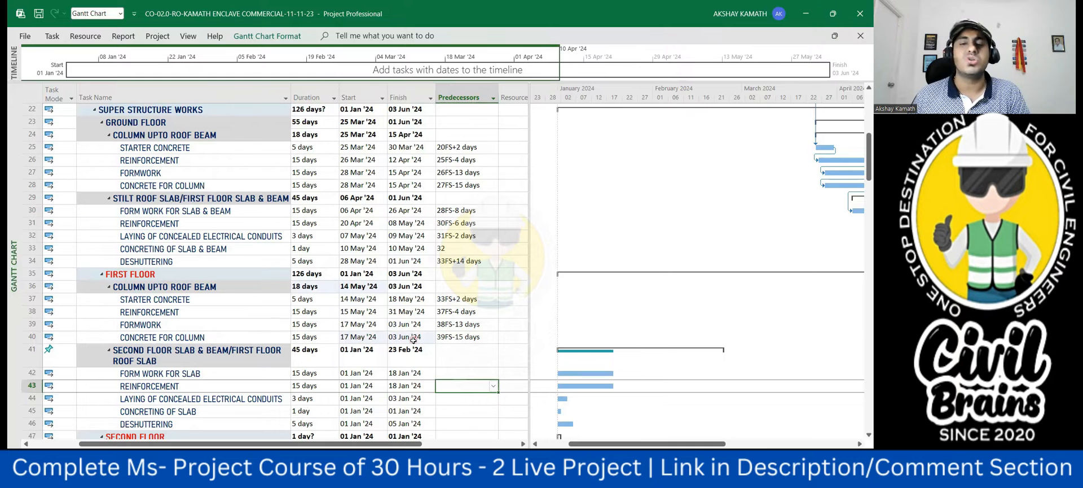
# - Select the predecessor of the first floor roof slab formwork, then switch to Acrobat and look through the first and second floor plans
pyautogui.scroll(-1, 467, 361)
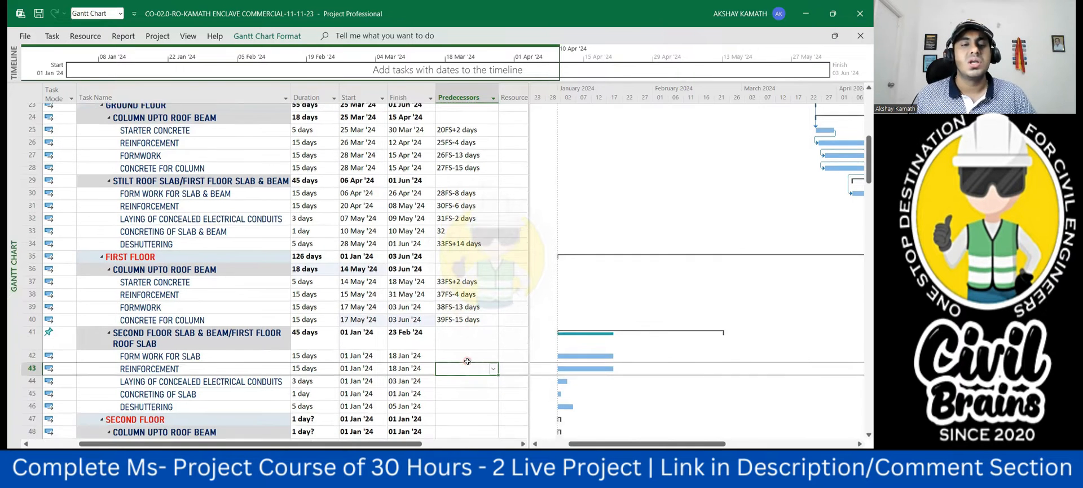
pyautogui.scroll(-2, 467, 361)
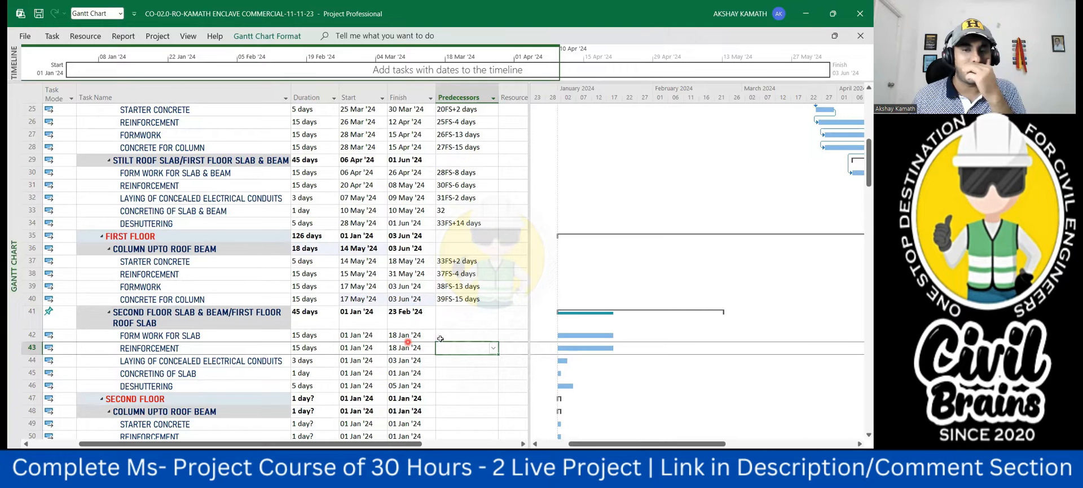
pyautogui.click(459, 337)
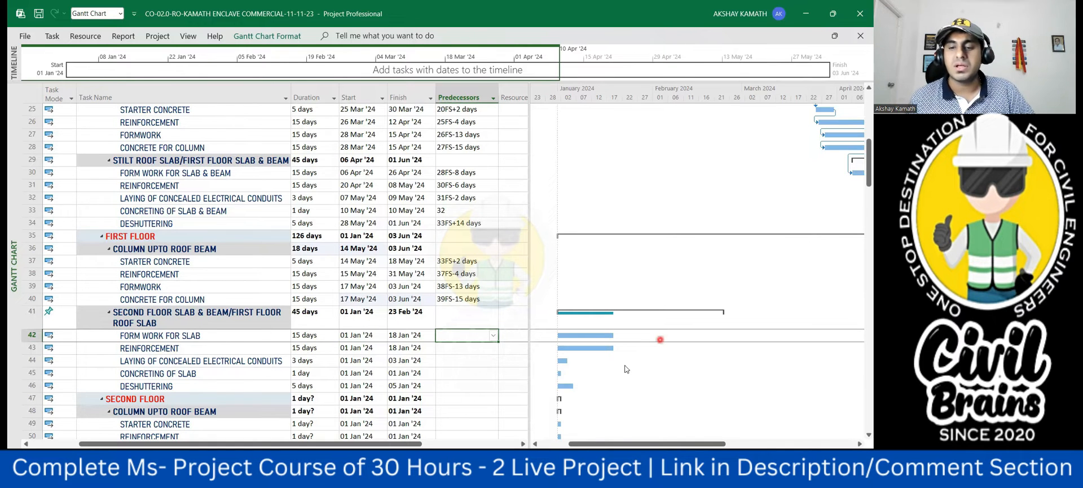
pyautogui.moveTo(522, 462)
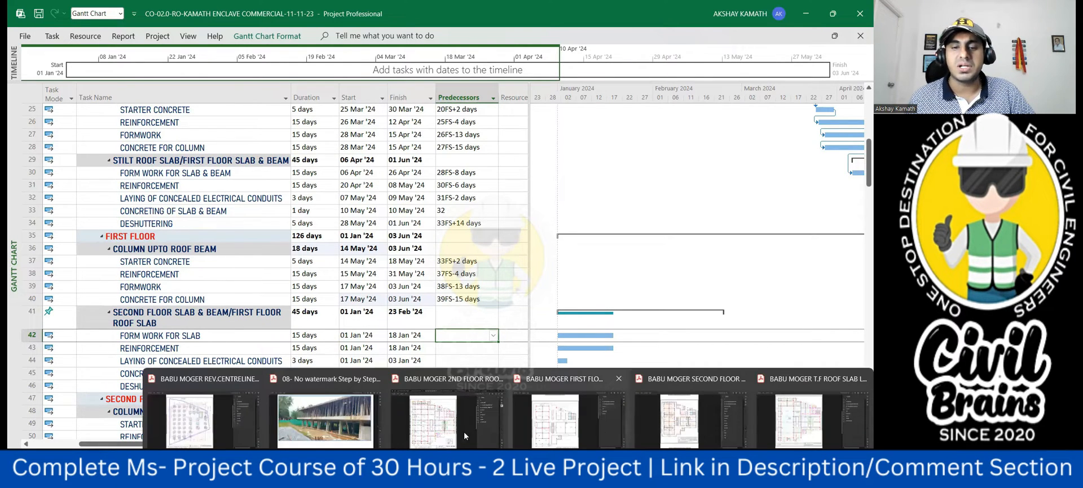
pyautogui.click(562, 422)
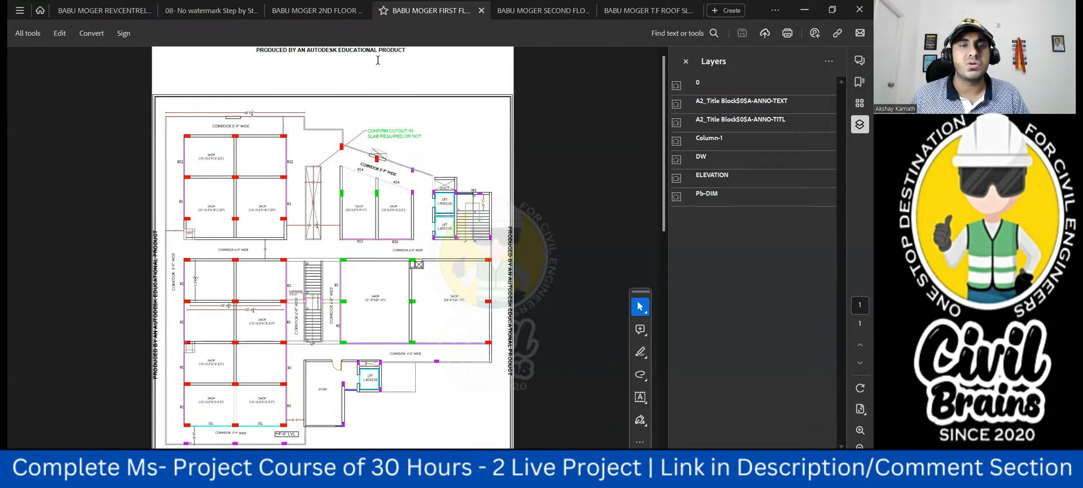
pyautogui.click(544, 10)
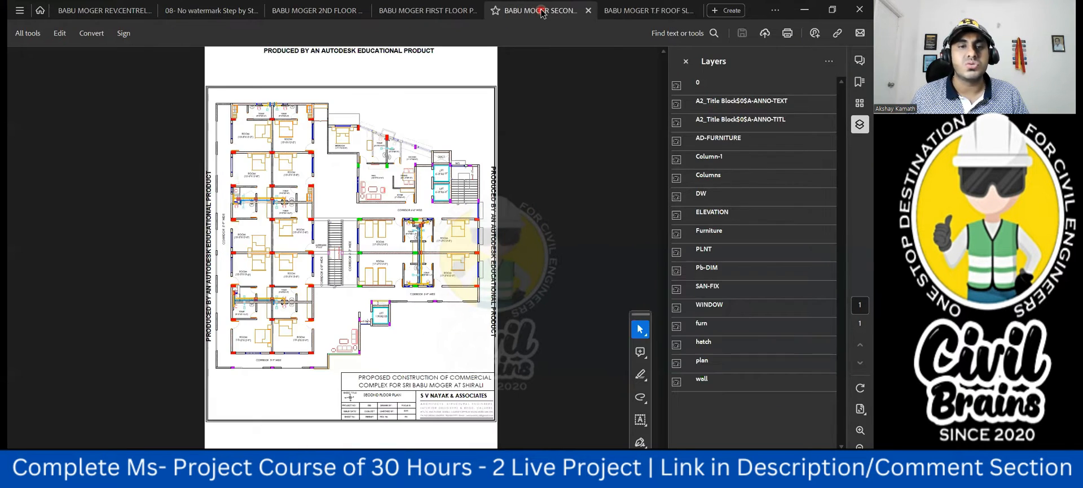
pyautogui.click(643, 10)
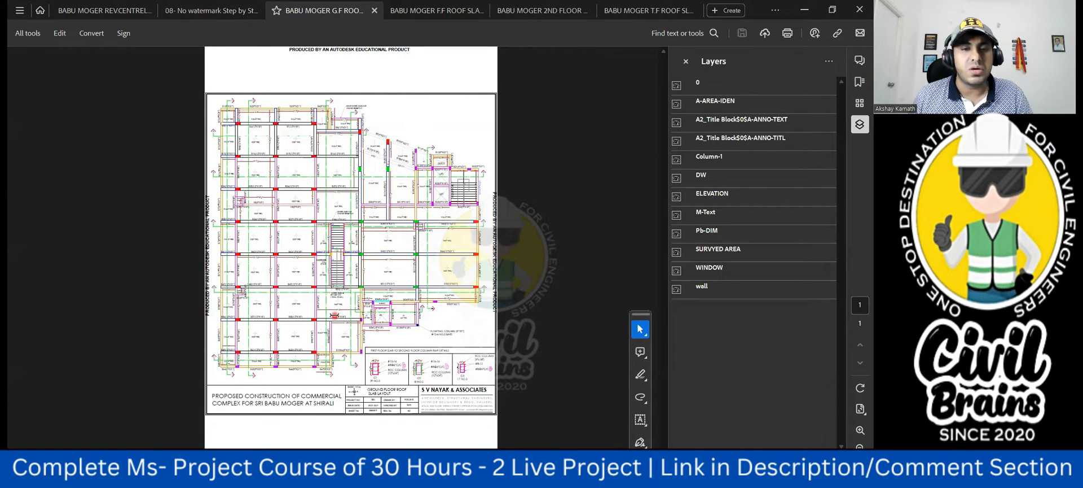
# - Examine the beams and slab panels in the ground floor roof slab layout drawing
pyautogui.scroll(1, 334, 315)
pyautogui.scroll(-1, 334, 318)
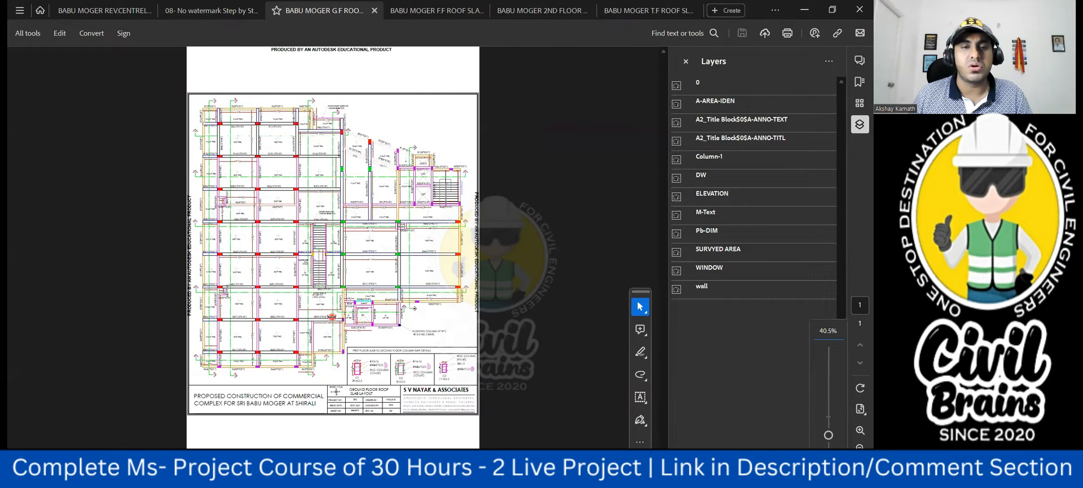
pyautogui.scroll(1, 332, 316)
pyautogui.scroll(1, 331, 316)
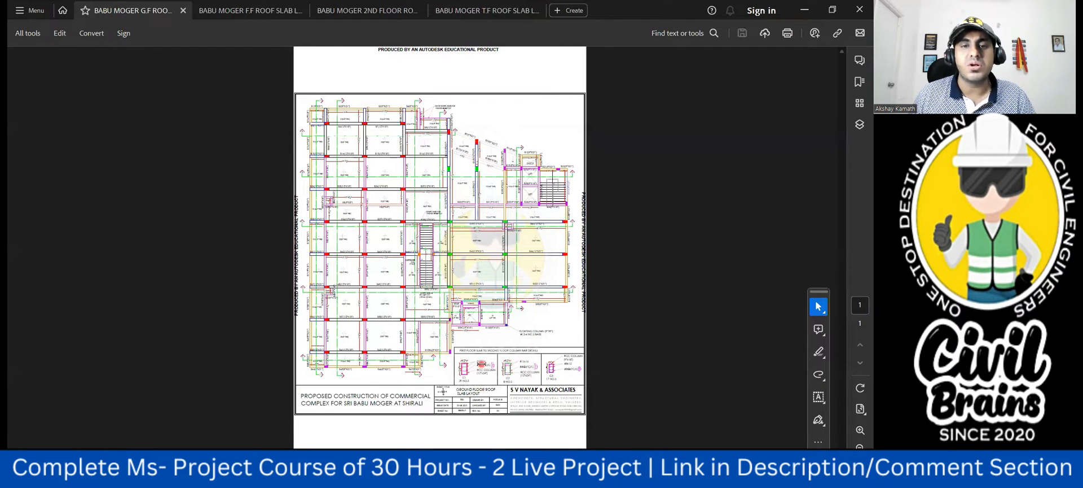
pyautogui.scroll(1, 482, 364)
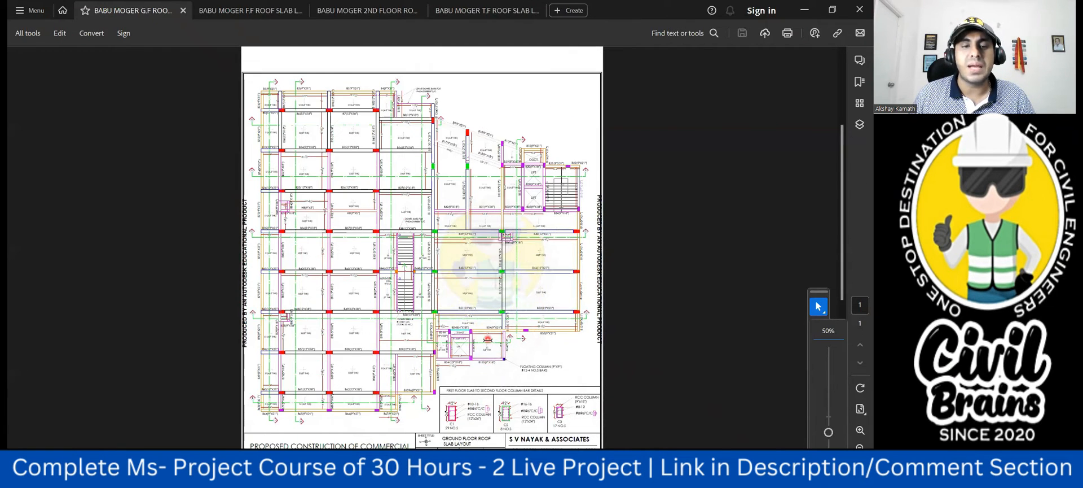
pyautogui.scroll(1, 487, 339)
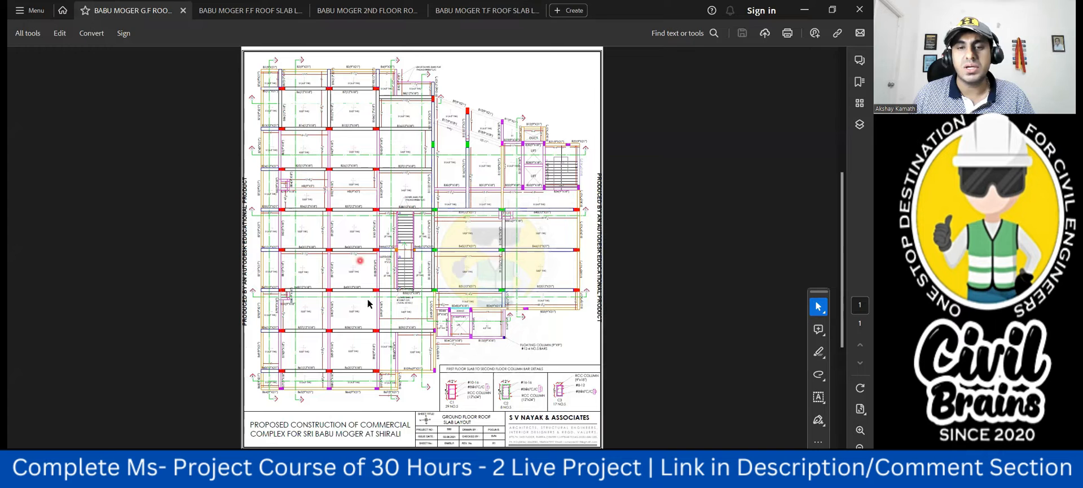
# - Compare the first floor roof slab layout with the ground floor one, closing the tools and layers lists for a larger view
pyautogui.click(243, 13)
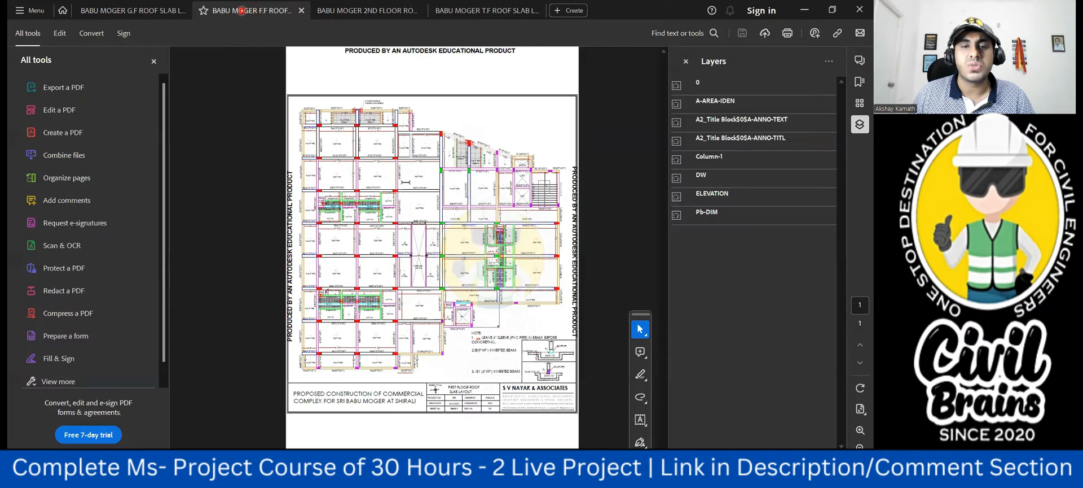
pyautogui.click(160, 63)
pyautogui.click(686, 62)
pyautogui.keyDown('ctrl'); pyautogui.scroll(1, 559, 246); pyautogui.keyUp('ctrl')
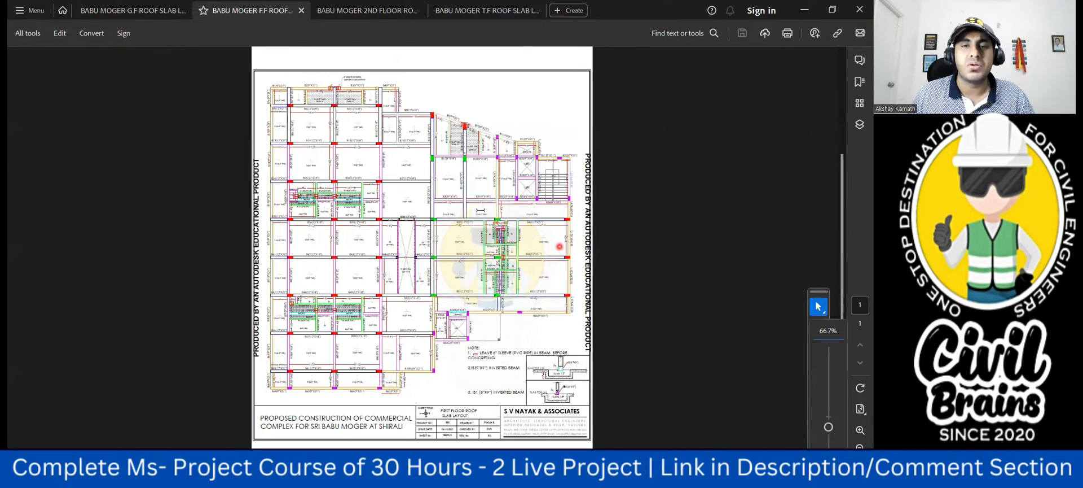
pyautogui.click(137, 10)
pyautogui.click(445, 209)
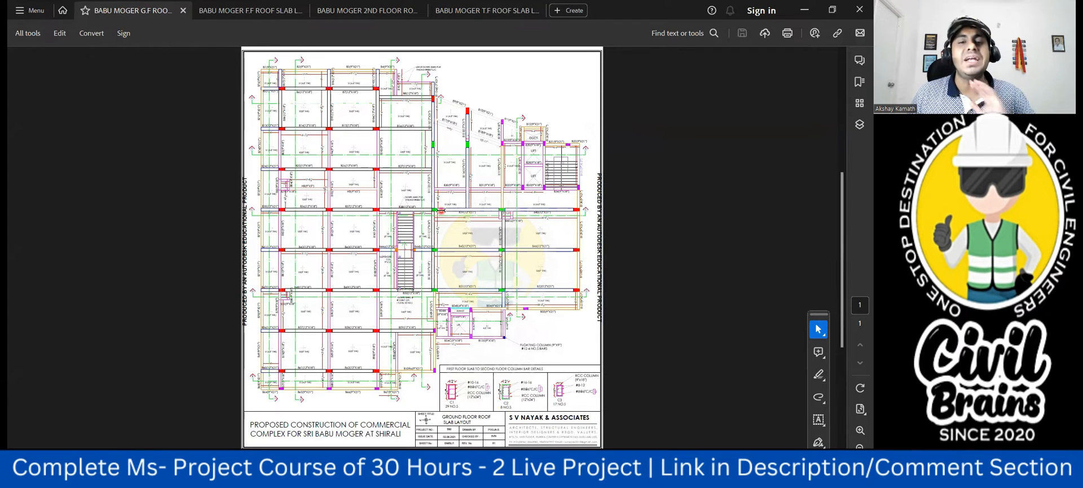
# - Compare the first, second and third floor roof slab layout drawings, closing the tools and layers lists on the second floor plan
pyautogui.click(259, 10)
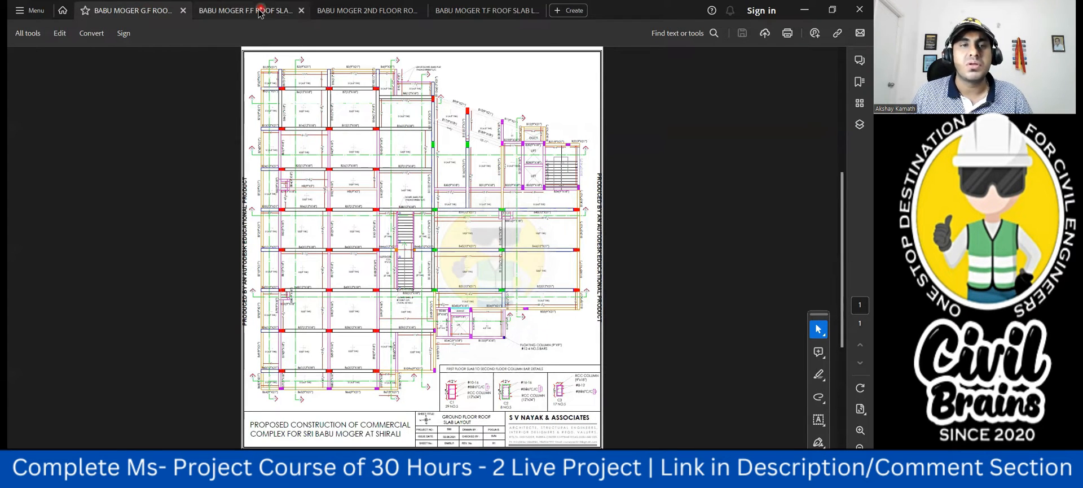
pyautogui.click(284, 45)
pyautogui.click(367, 15)
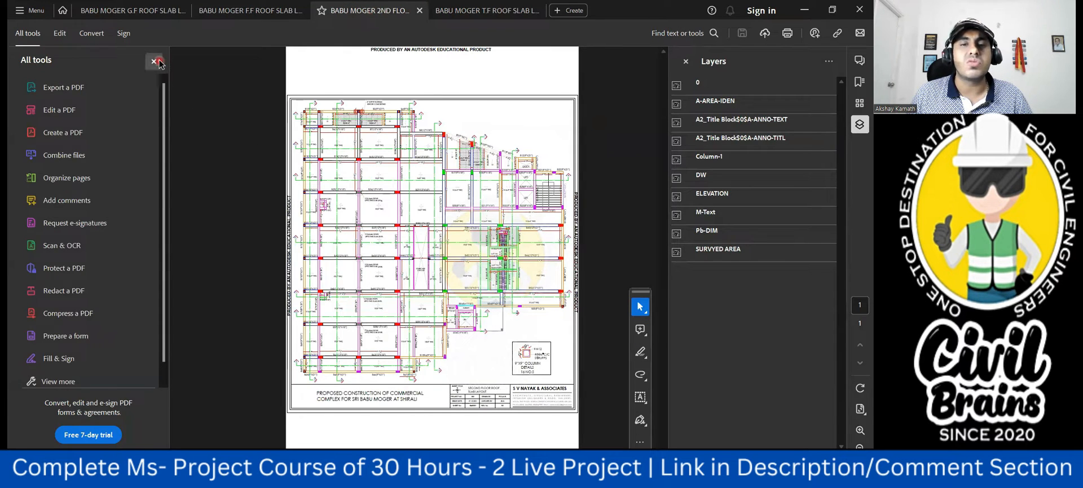
pyautogui.click(154, 60)
pyautogui.click(686, 61)
pyautogui.click(488, 17)
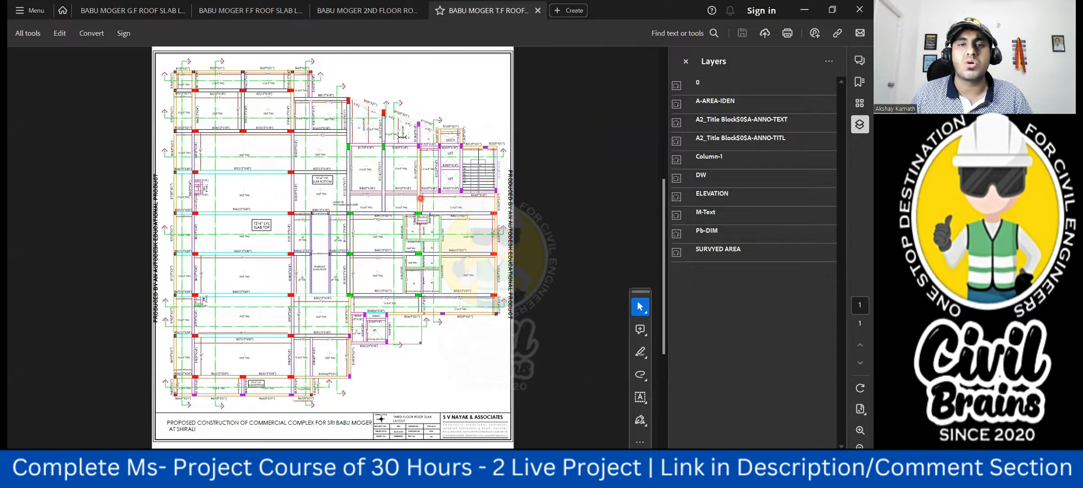
pyautogui.click(375, 9)
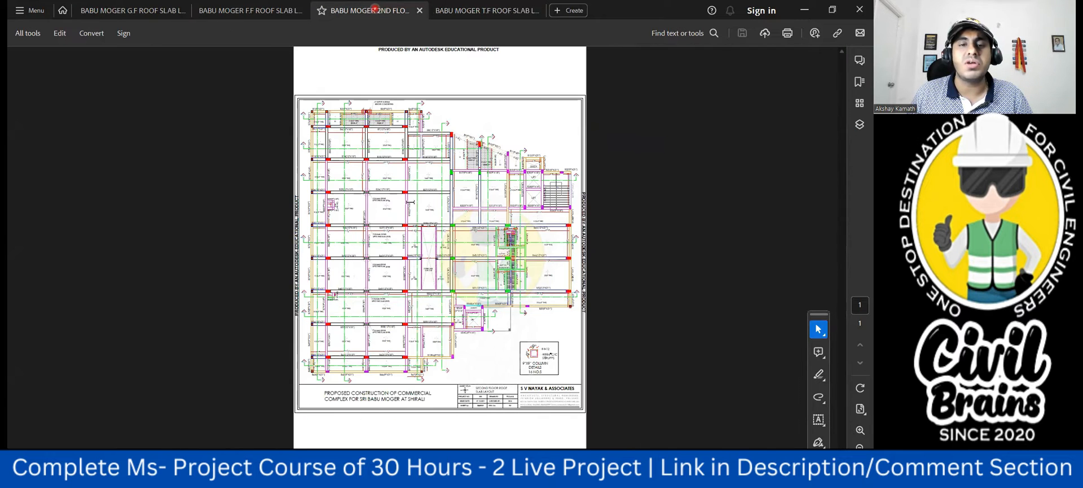
pyautogui.click(500, 10)
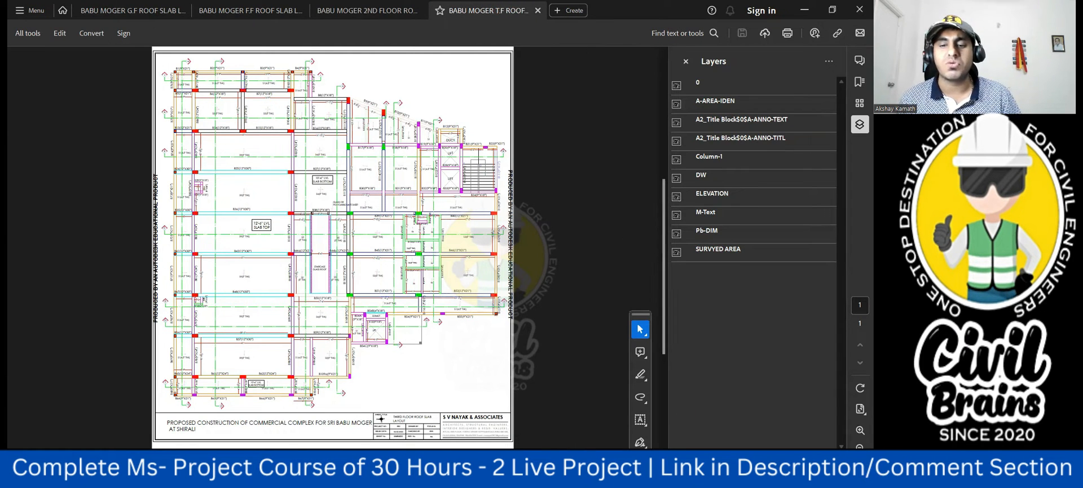
# - Switch to Microsoft Project and link the first floor roof slab formwork to the column concrete with predecessor 40FS-8 days
pyautogui.click(597, 475)
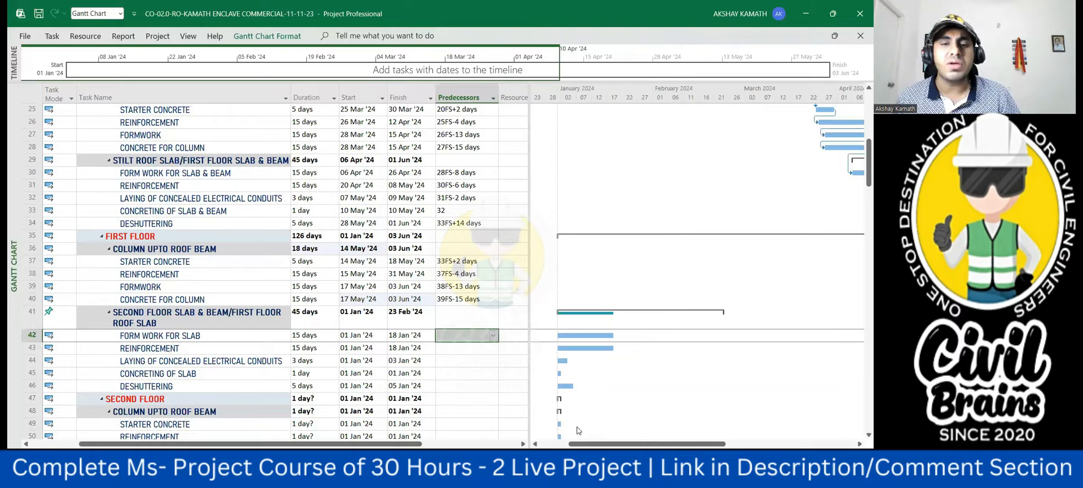
pyautogui.click(580, 341)
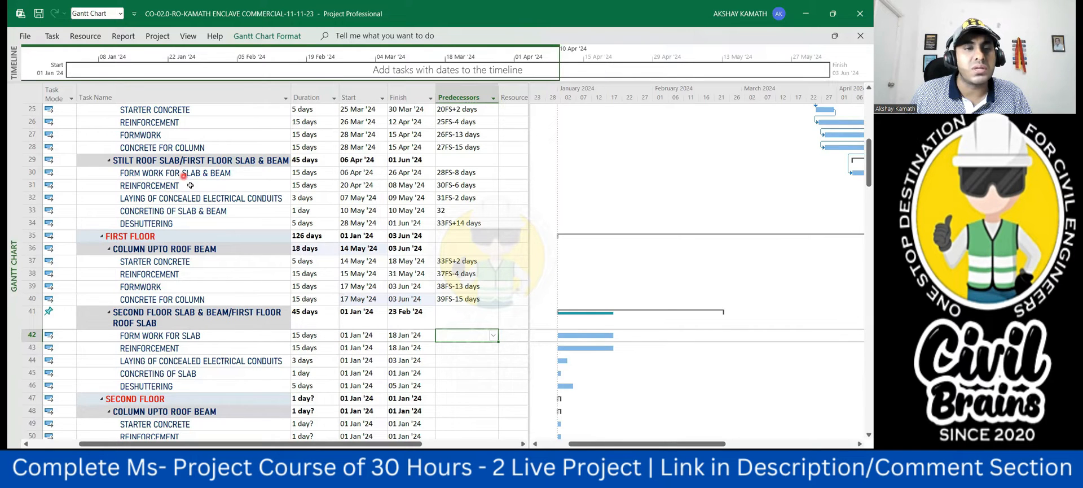
pyautogui.scroll(1, 200, 195)
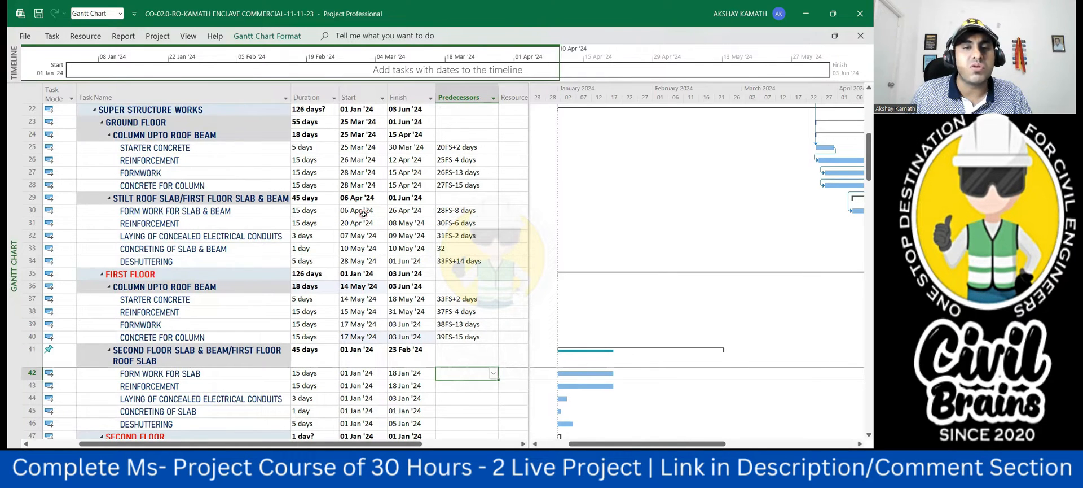
pyautogui.scroll(-1, 363, 214)
pyautogui.click(31, 299)
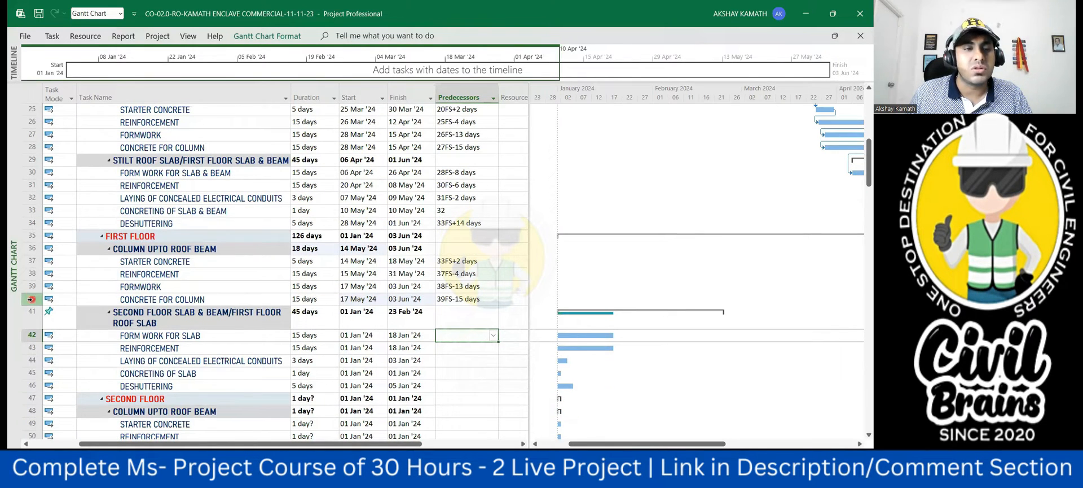
pyautogui.write('40fs-')
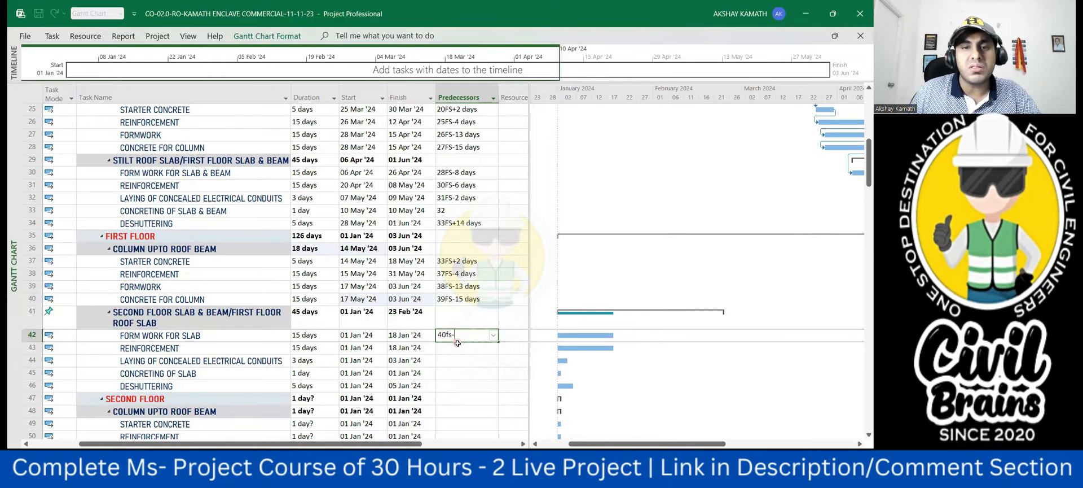
pyautogui.write('8')
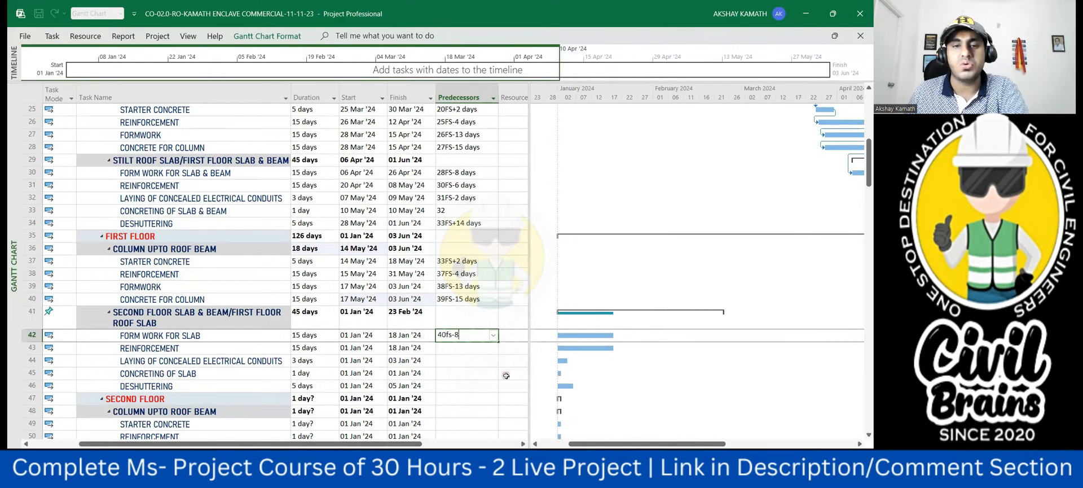
pyautogui.click(502, 374)
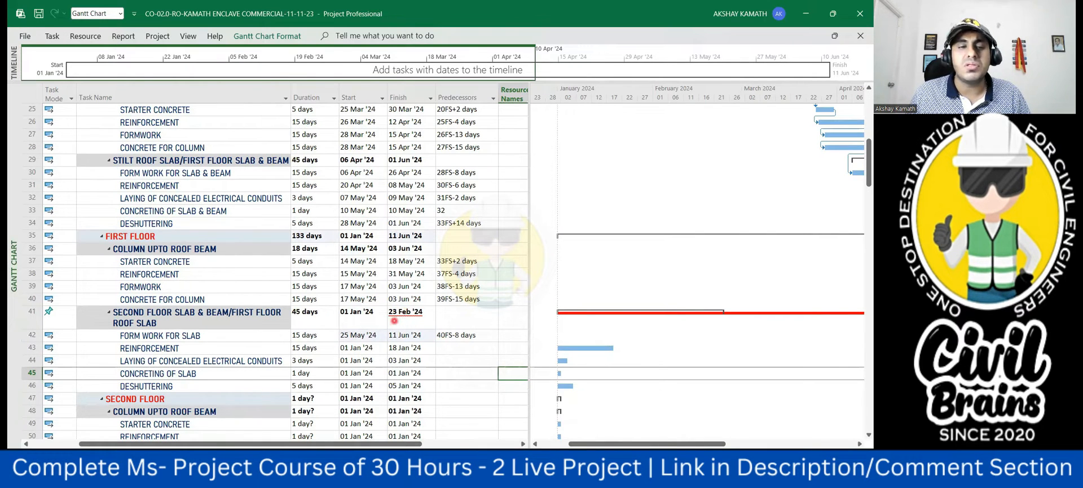
# - Change the task mode of the second floor slab & beam/first floor roof slab summary task to Auto Scheduled
pyautogui.click(48, 312)
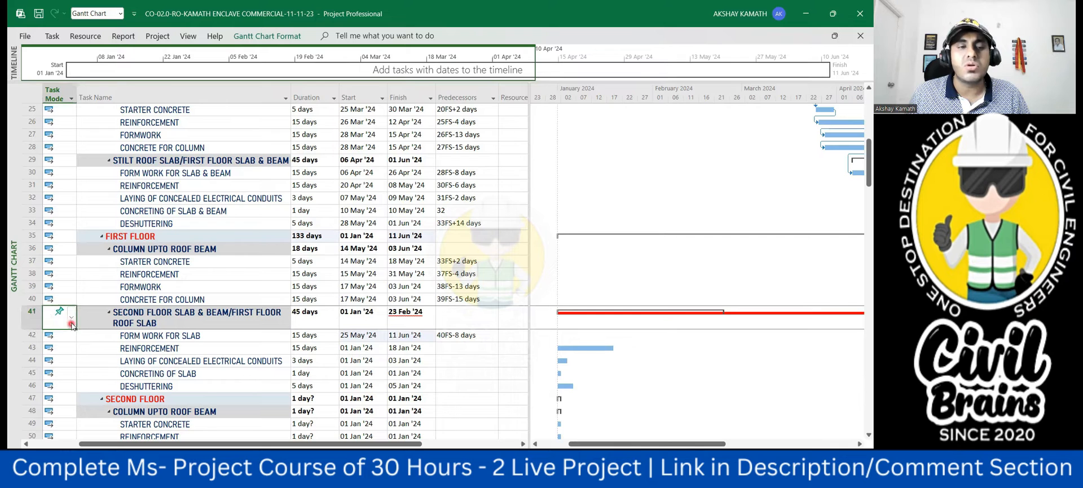
pyautogui.click(72, 319)
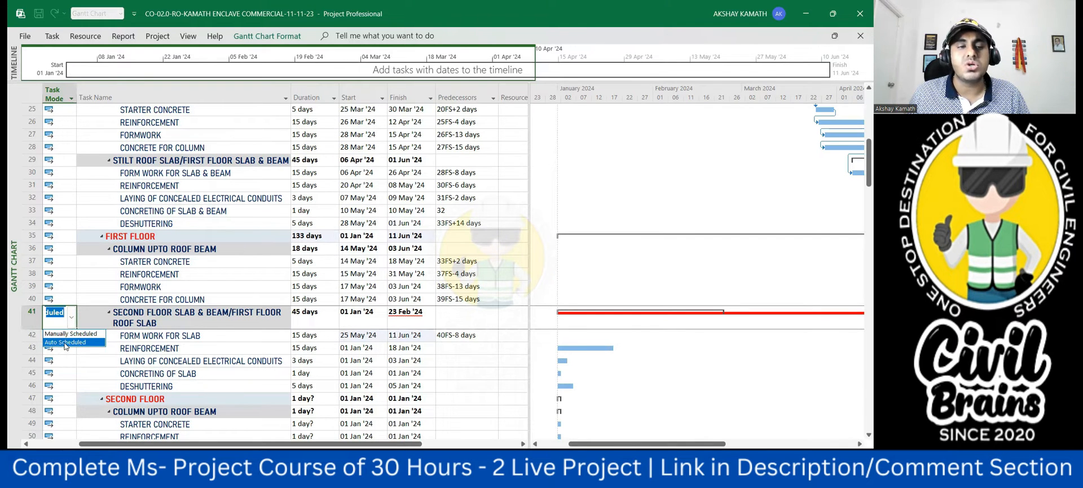
pyautogui.click(65, 341)
pyautogui.click(514, 361)
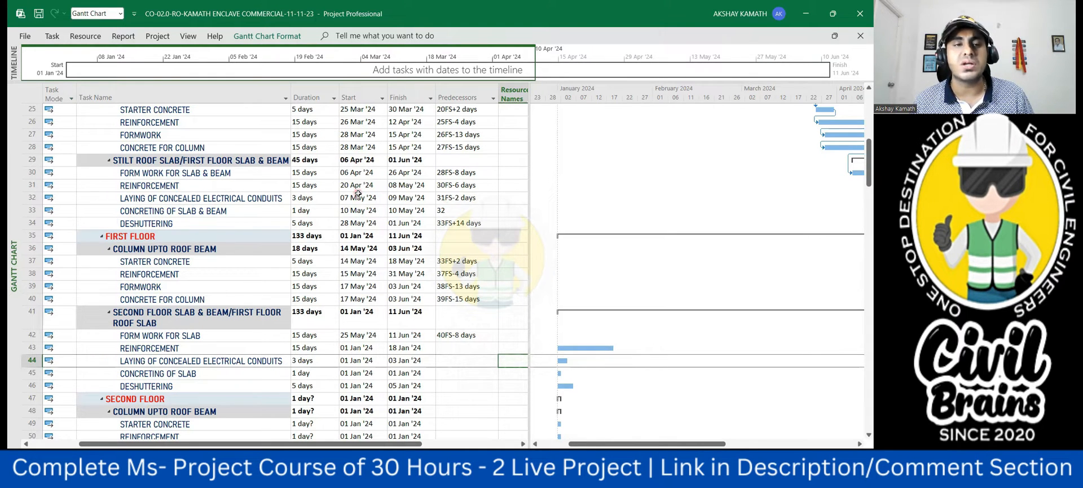
# - Link the first floor roof slab reinforcement to its formwork with predecessor 42FS-6 days
pyautogui.click(476, 346)
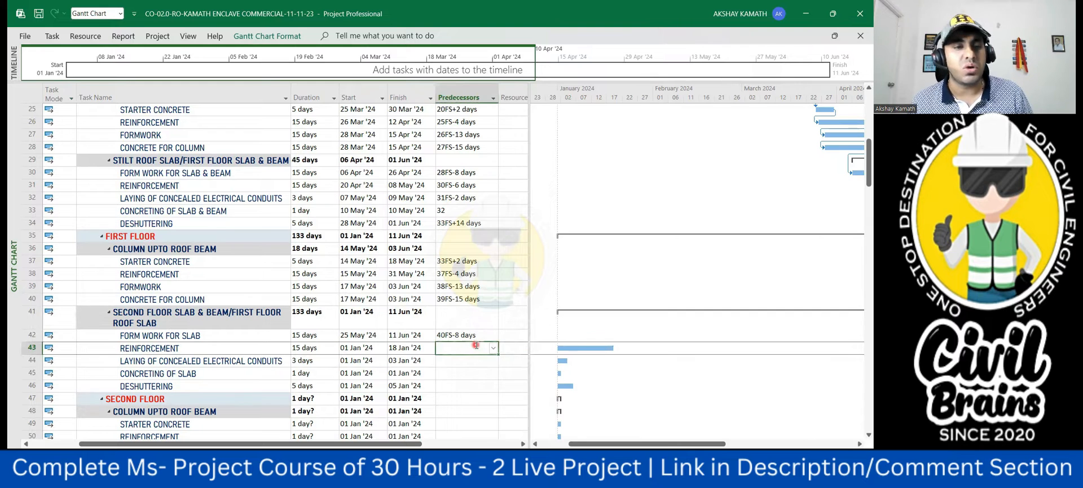
pyautogui.write('42')
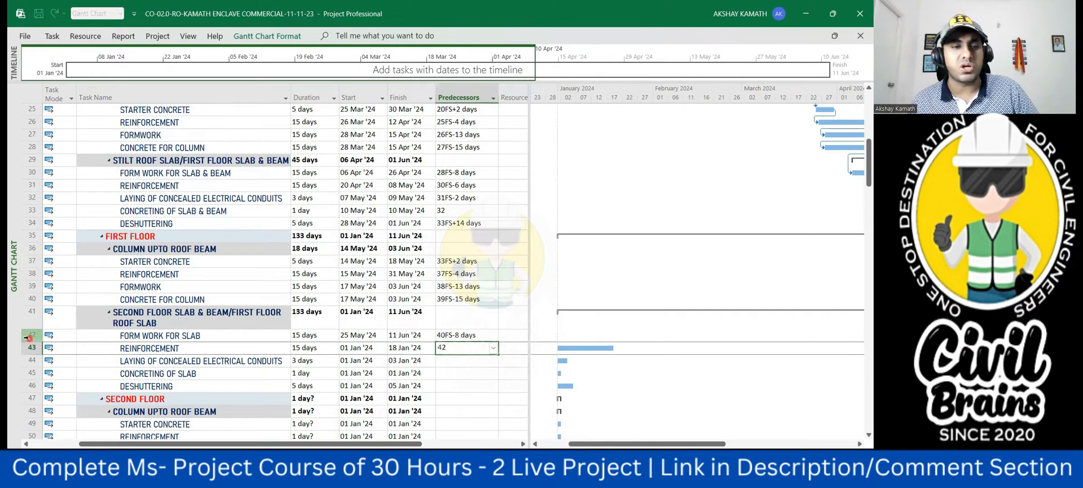
pyautogui.write('fs-6')
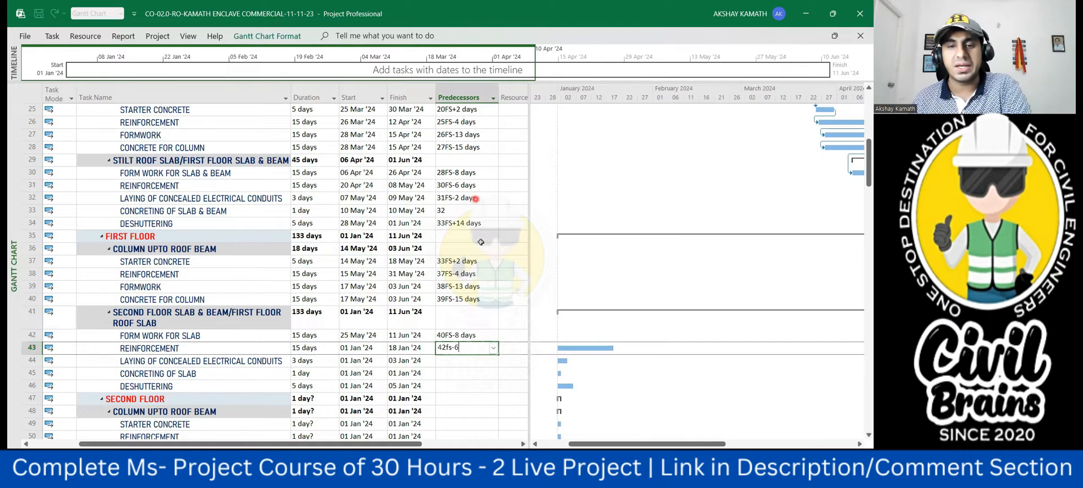
pyautogui.press('Return')
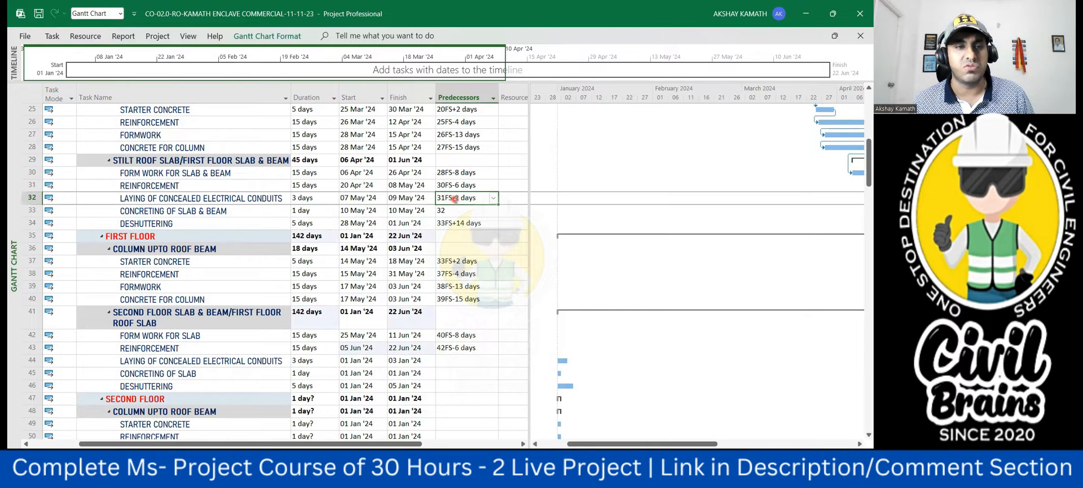
# - Set the first floor roof slab predecessors to 43FS-2 days for laying concealed electrical conduits and 44 for concreting of slab
pyautogui.write('43fs-2')
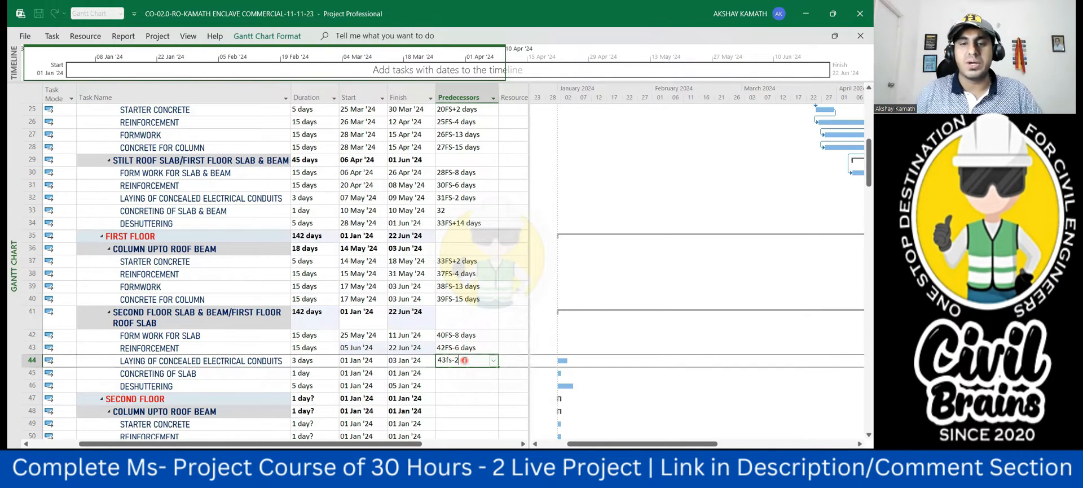
pyautogui.click(478, 400)
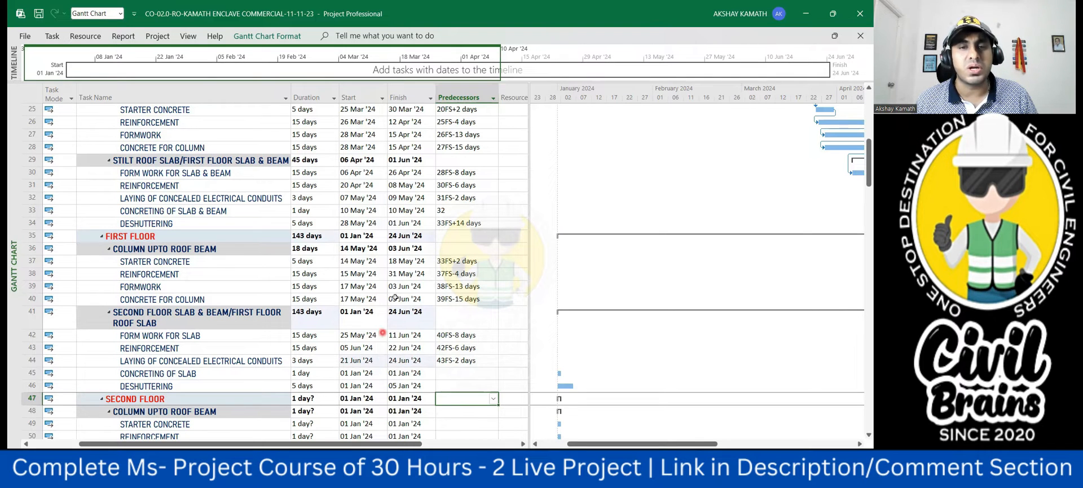
pyautogui.click(452, 373)
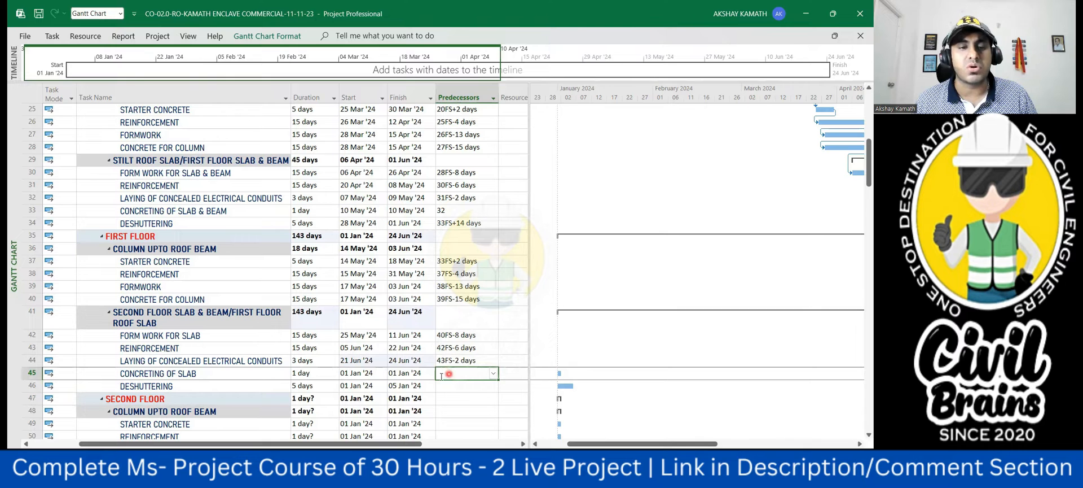
pyautogui.write('44')
pyautogui.press('Return')
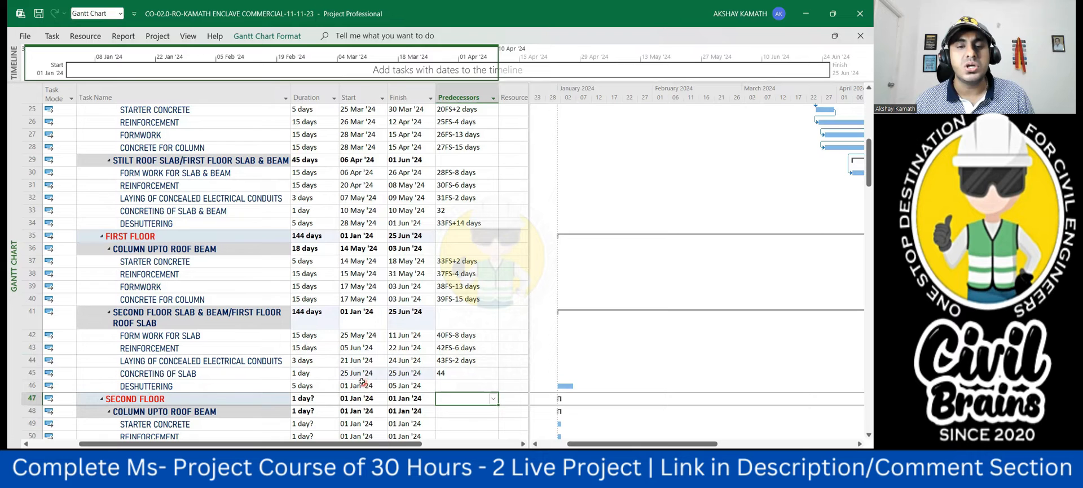
# - Link the first floor roof slab deshuttering to the slab concreting with predecessor 45FS+14 days
pyautogui.click(447, 385)
pyautogui.click(298, 391)
pyautogui.write('45')
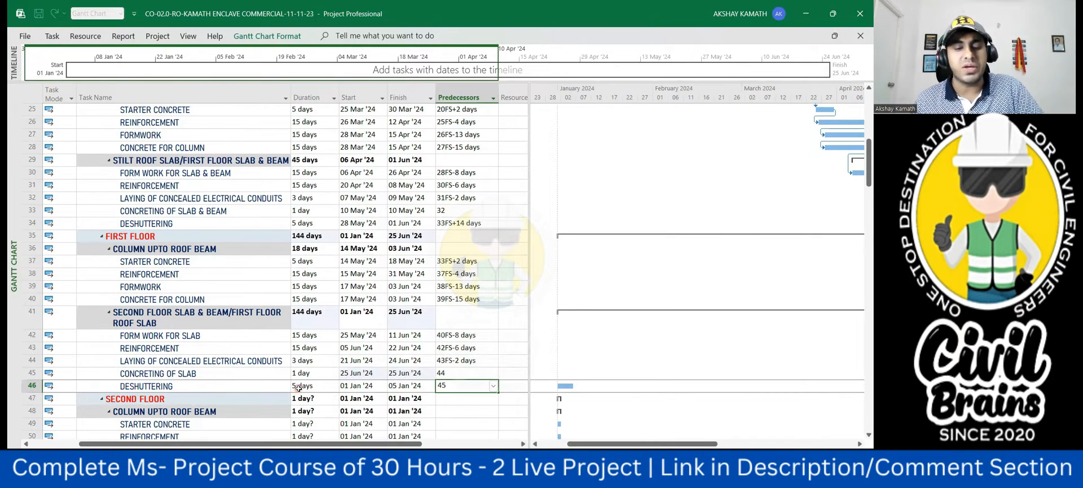
pyautogui.write('fs+14')
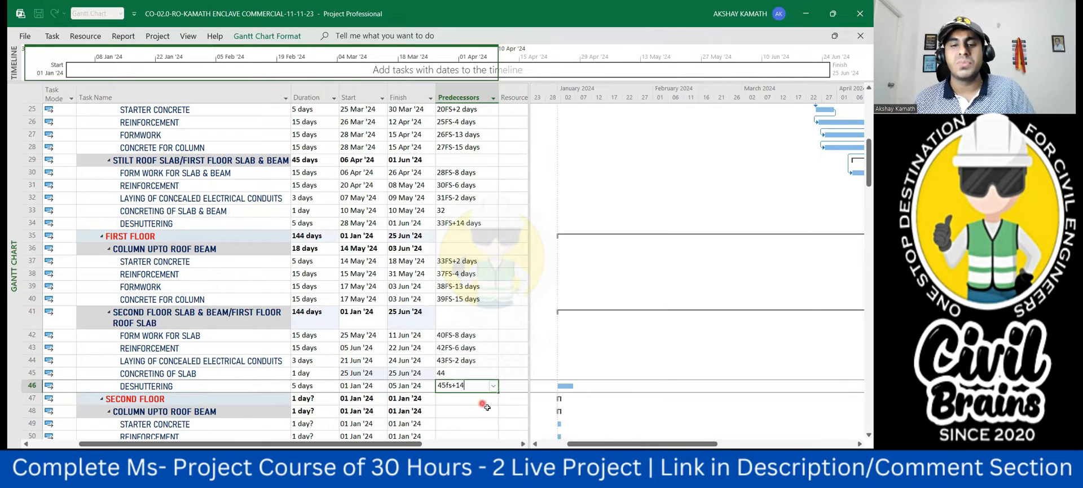
pyautogui.press('Return')
pyautogui.press('Return')
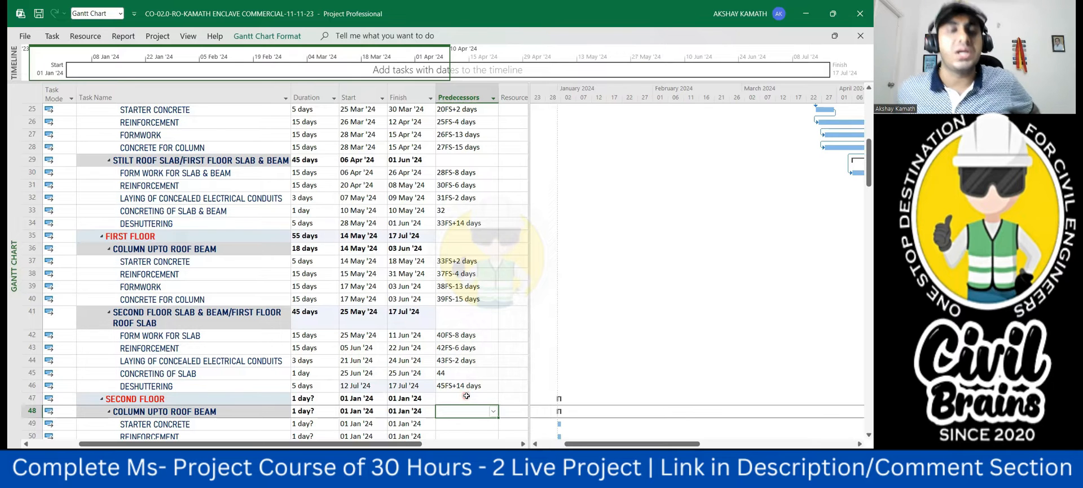
# - Look through the unscheduled column and slab tasks of the second, third and fourth floors
pyautogui.scroll(-2, 467, 396)
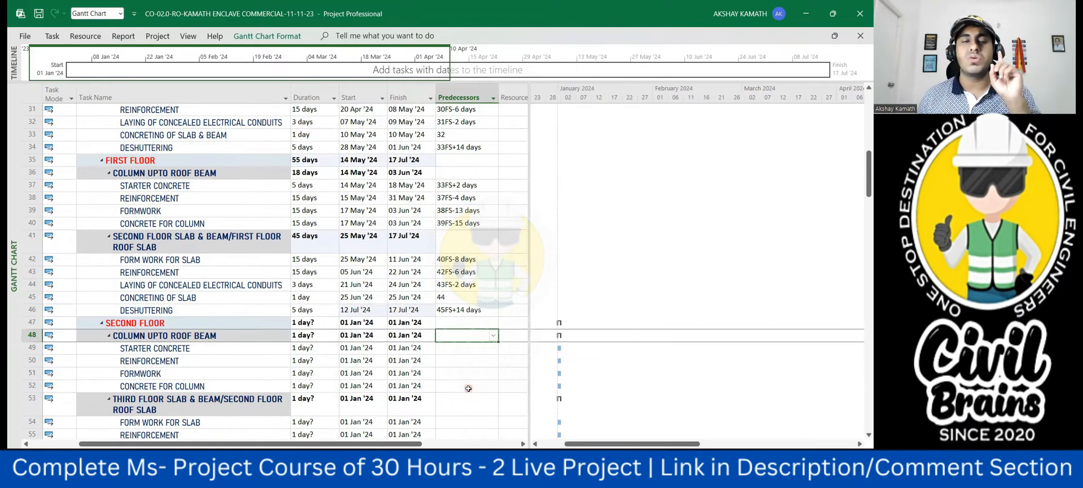
pyautogui.scroll(-2, 468, 388)
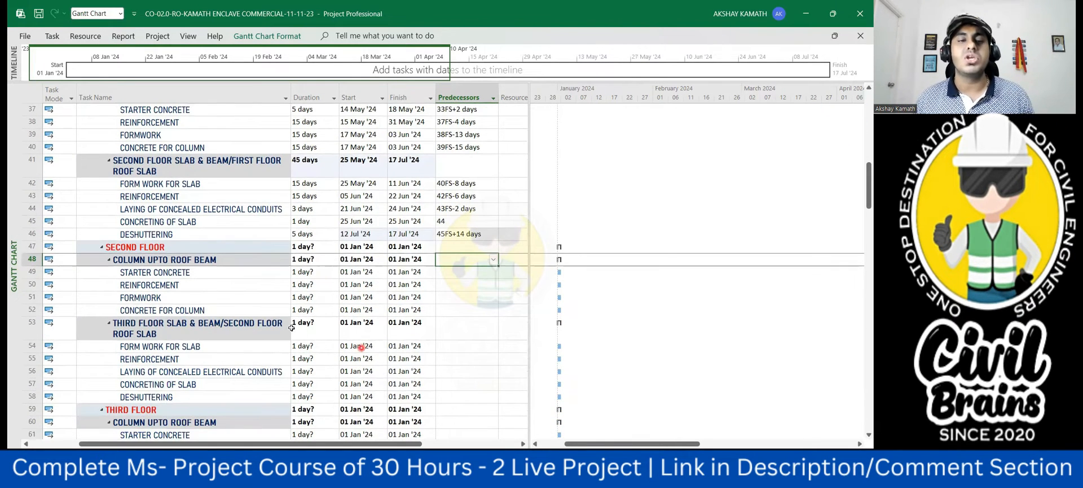
pyautogui.scroll(-8, 304, 307)
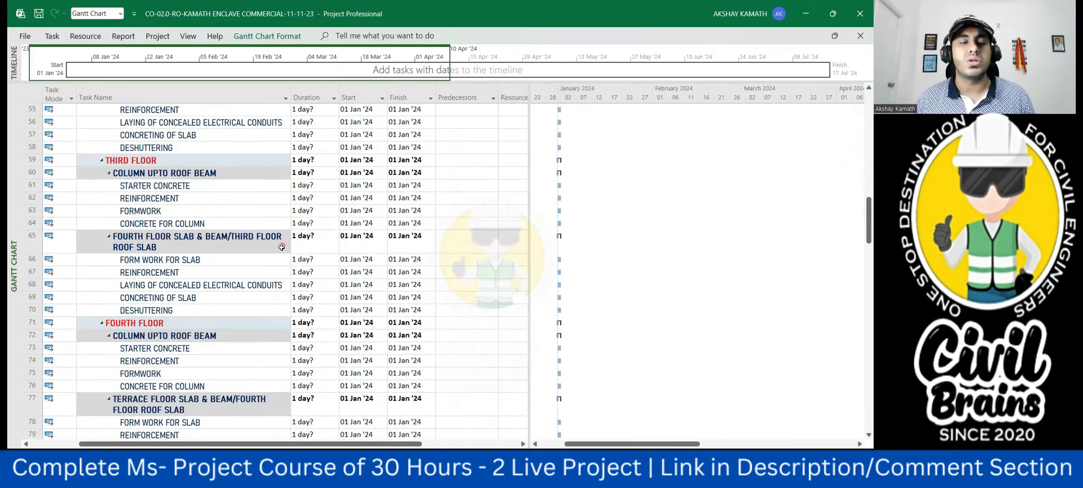
pyautogui.scroll(-2, 337, 295)
pyautogui.scroll(2, 398, 309)
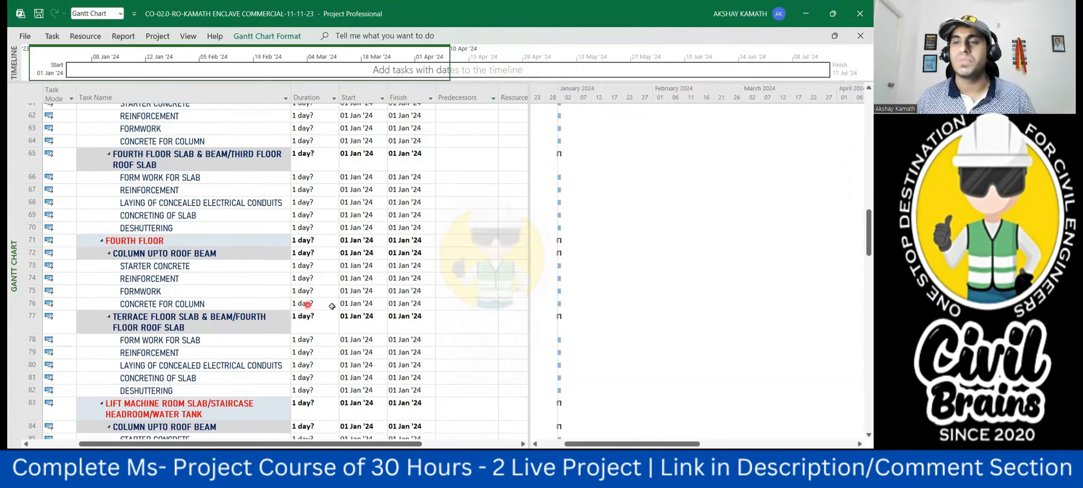
pyautogui.scroll(2, 398, 310)
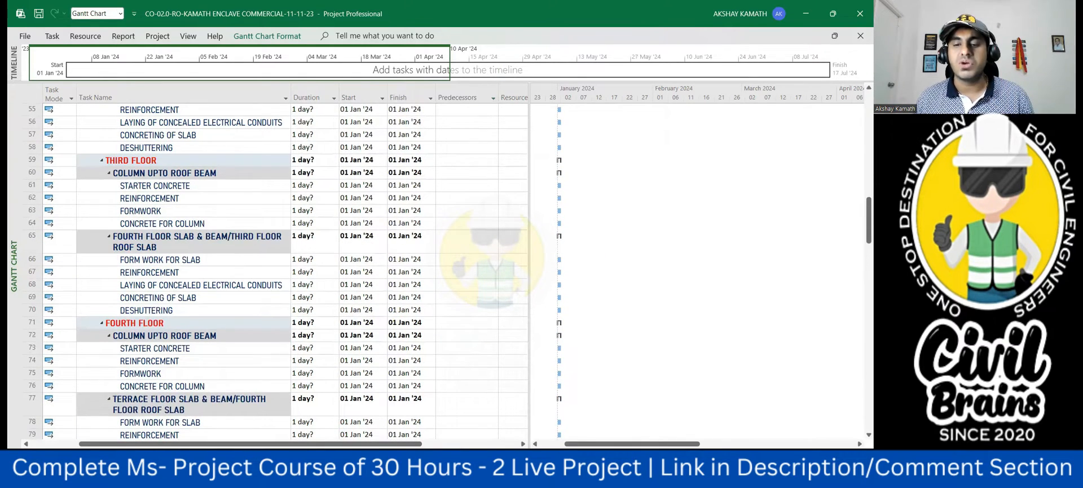
# - Switch to the G+4 COMMERCIAL HOTEL ESTIMATION workbook in Excel and calculate the second floor roof beam reinforcement in H42 as its quantity times 100
pyautogui.moveTo(606, 430)
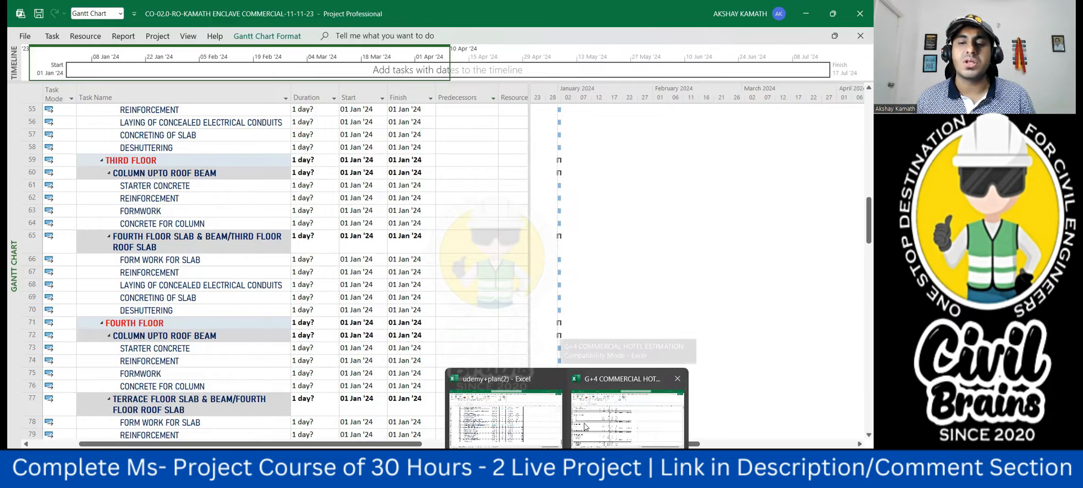
pyautogui.click(608, 418)
pyautogui.scroll(-7, 236, 314)
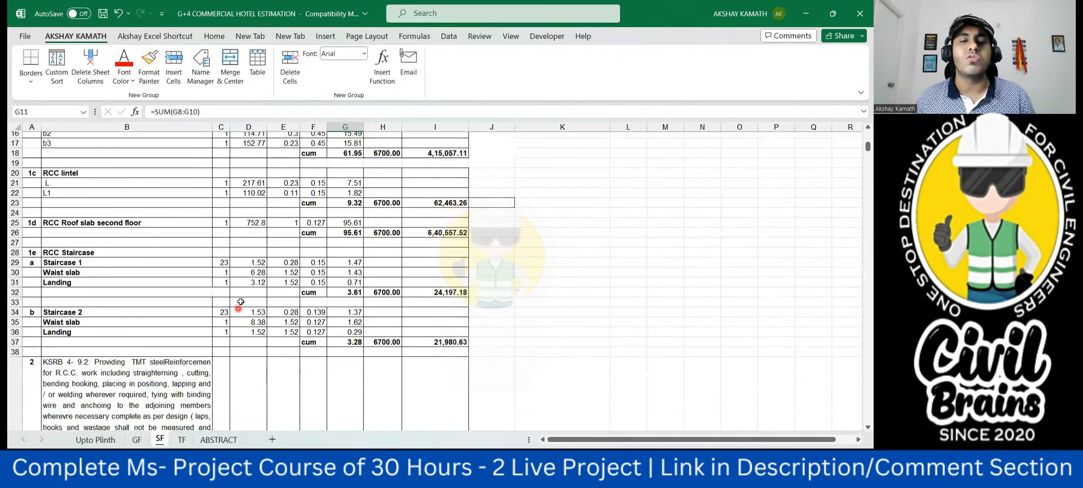
pyautogui.scroll(-1, 329, 281)
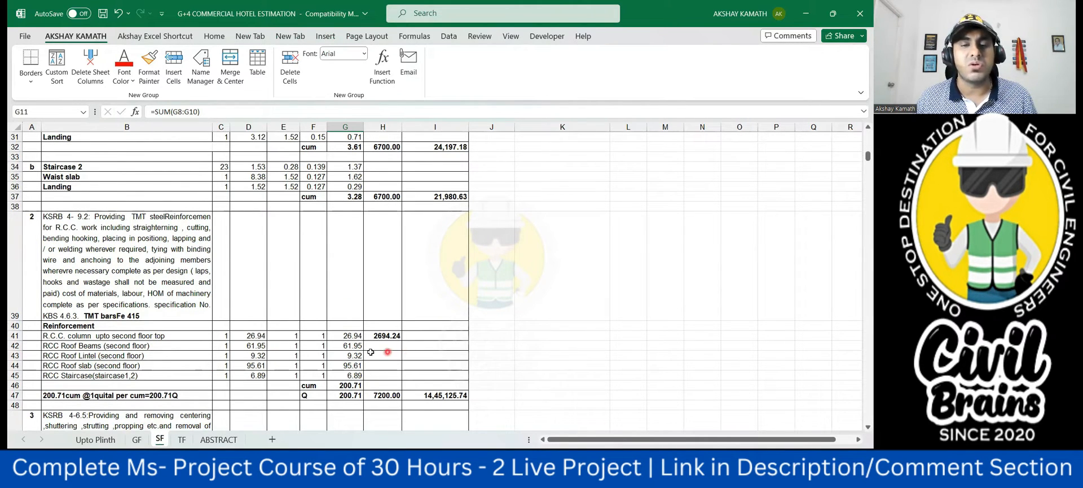
pyautogui.click(380, 347)
pyautogui.write('+')
pyautogui.click(353, 345)
pyautogui.write('-*100')
pyautogui.click(458, 386)
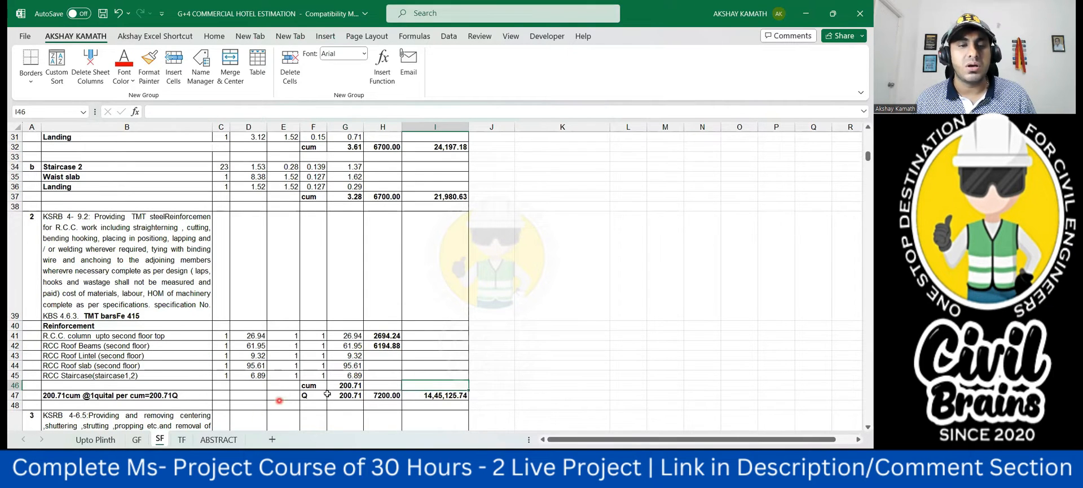
# - Calculate the second floor roof slab reinforcement in H44 as its quantity in G44 times 100
pyautogui.click(383, 367)
pyautogui.write('+')
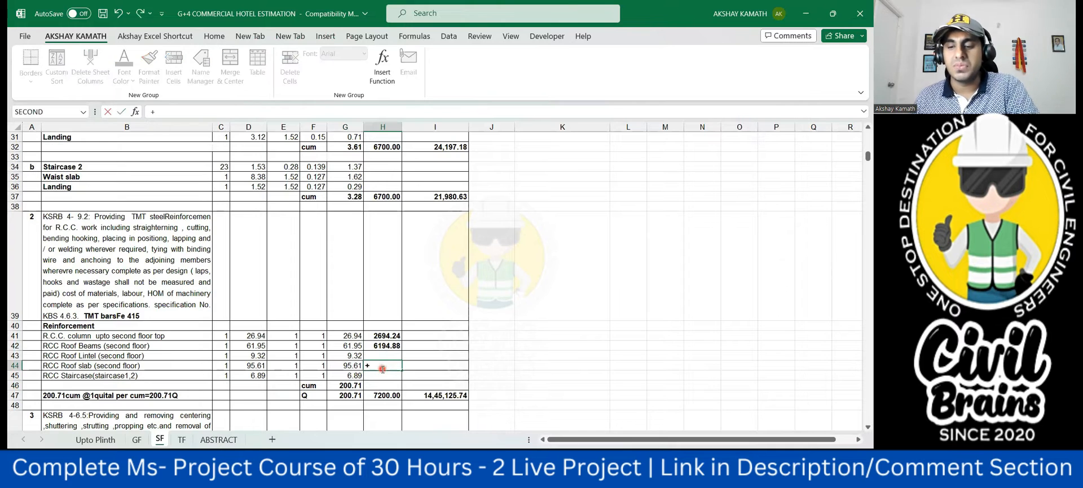
pyautogui.click(355, 366)
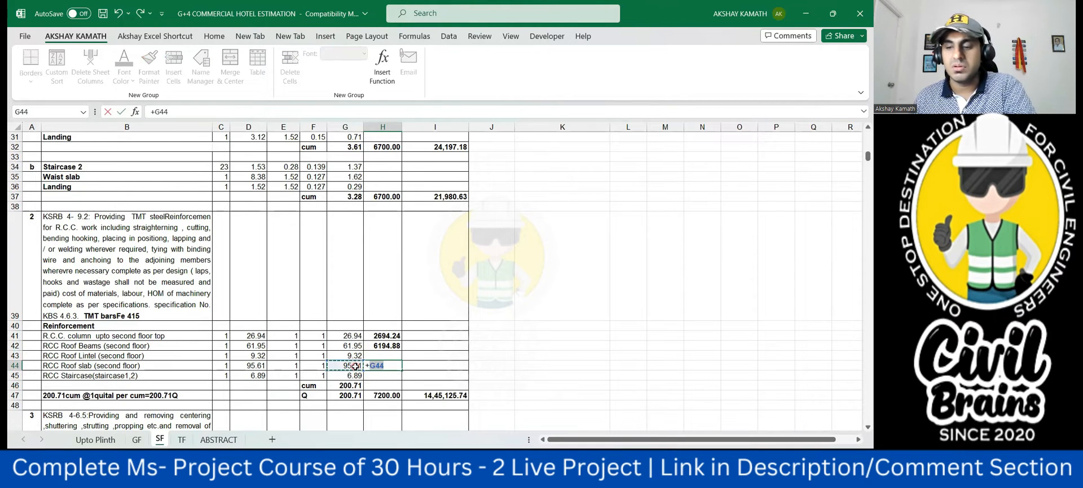
pyautogui.write('*')
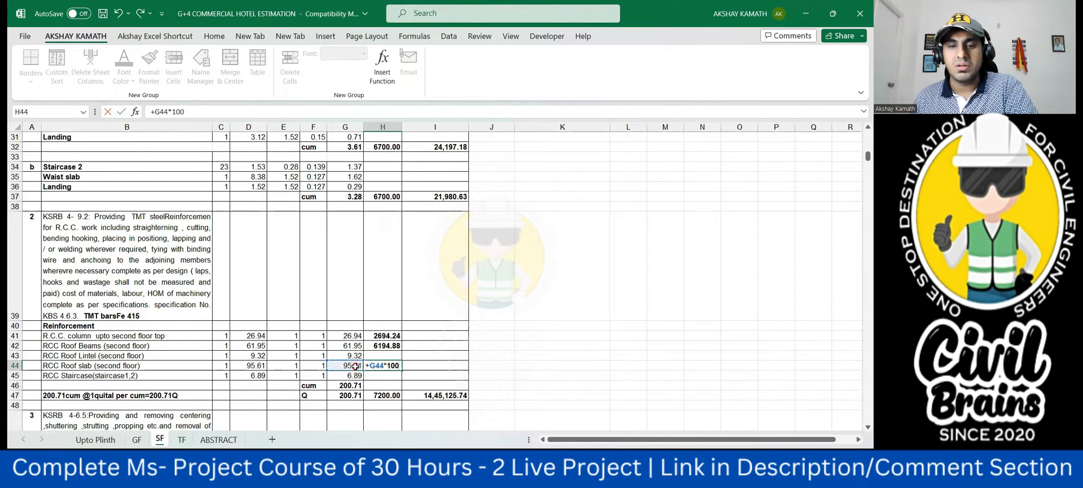
pyautogui.click(439, 371)
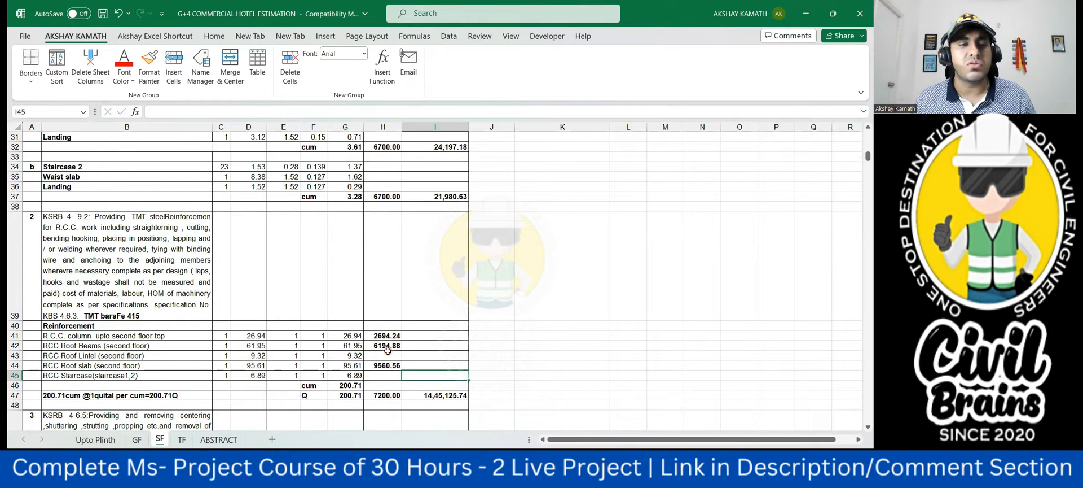
# - On the GF sheet, calculate the ground floor roof beam reinforcement in H50 as its quantity in G50 times 100
pyautogui.click(136, 439)
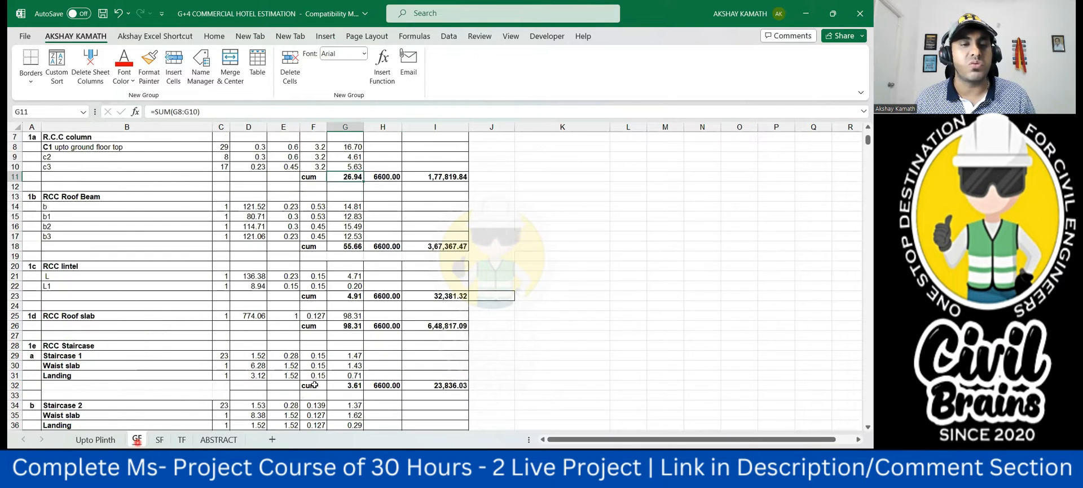
pyautogui.scroll(3, 281, 344)
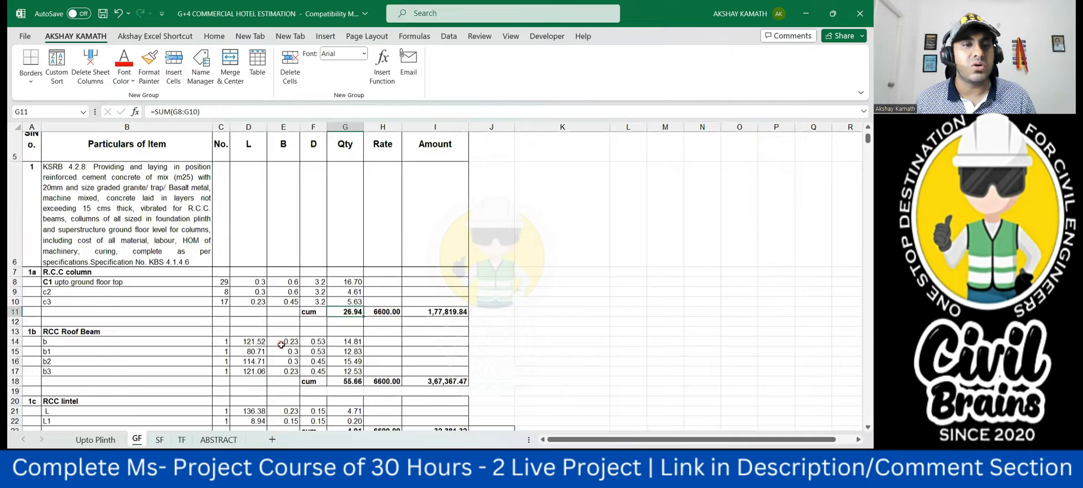
pyautogui.scroll(-12, 285, 335)
pyautogui.scroll(-2, 289, 331)
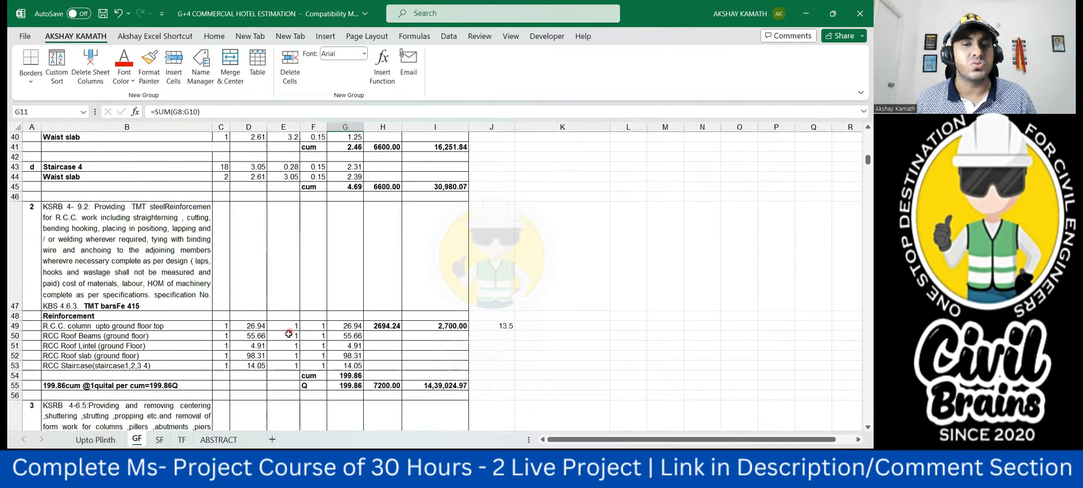
pyautogui.click(383, 307)
pyautogui.write('+')
pyautogui.click(357, 306)
pyautogui.write('*100')
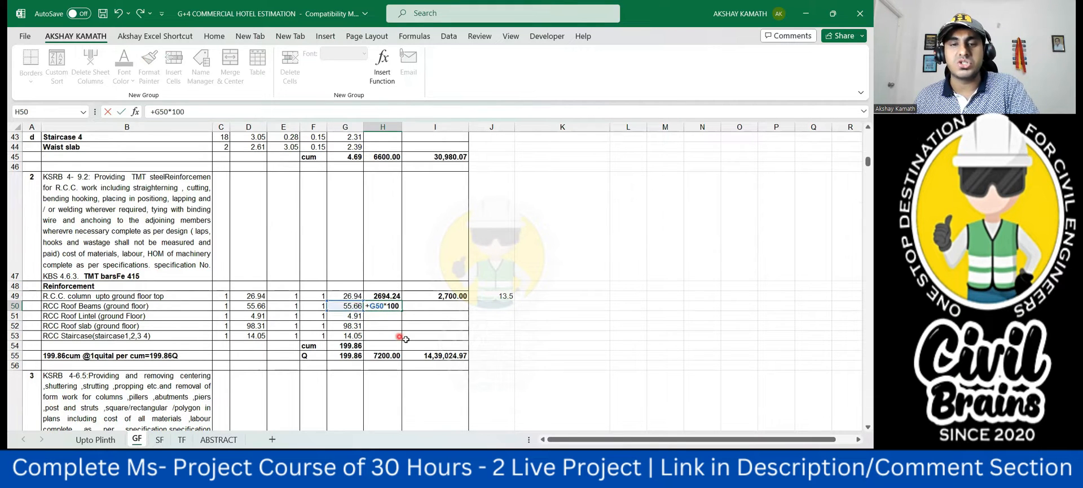
pyautogui.click(404, 336)
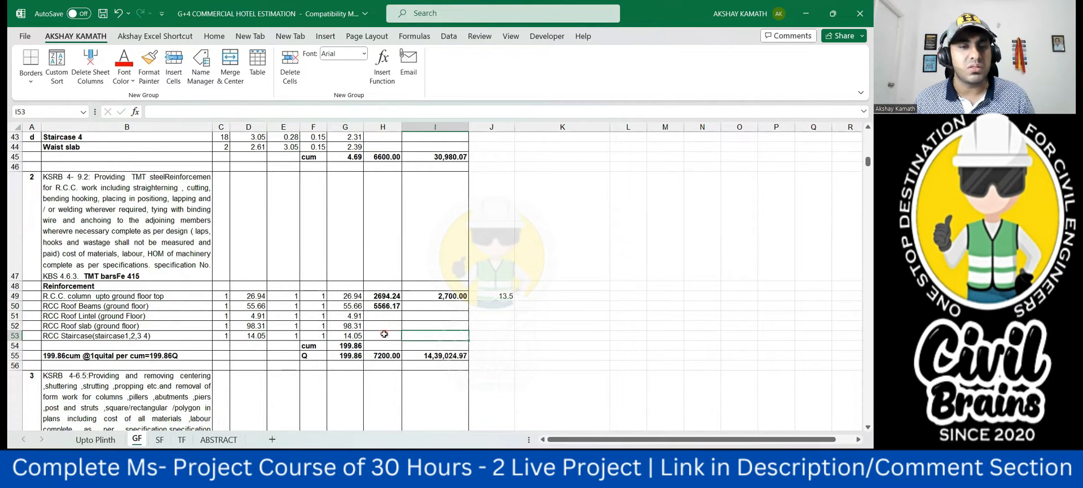
# - Calculate the ground floor roof slab reinforcement in H52 as G52 times 100 and compare the results with the SF sheet
pyautogui.click(387, 327)
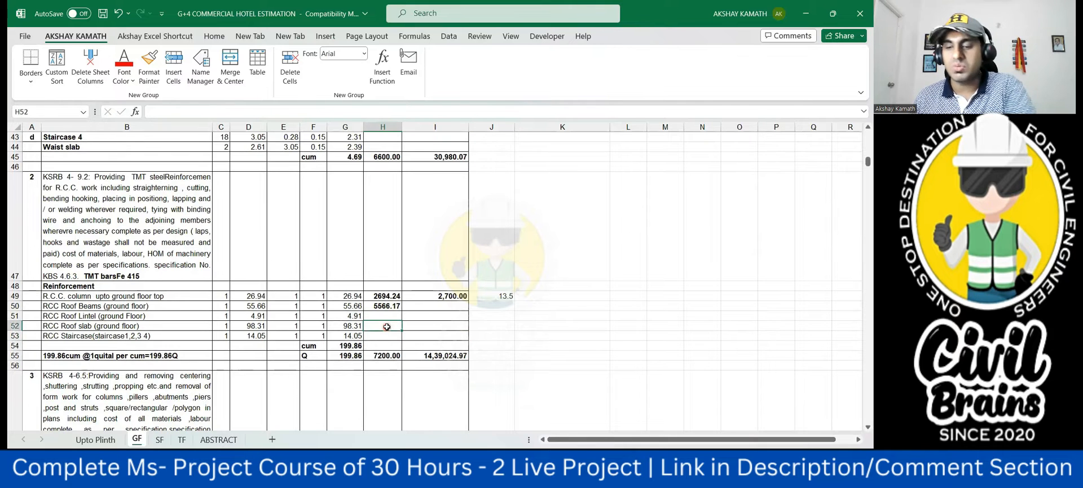
pyautogui.write('+')
pyautogui.click(357, 328)
pyautogui.write('*100')
pyautogui.click(412, 334)
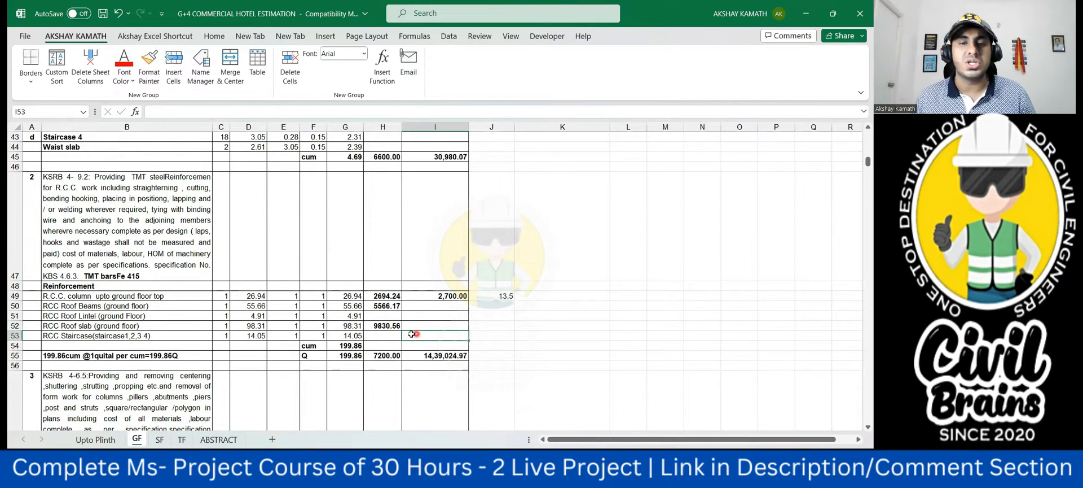
pyautogui.click(160, 439)
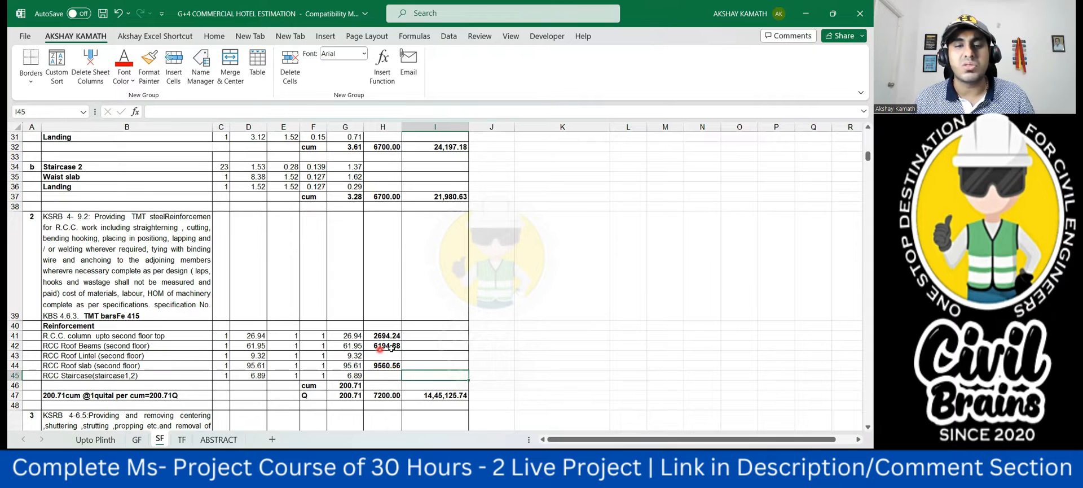
pyautogui.click(144, 442)
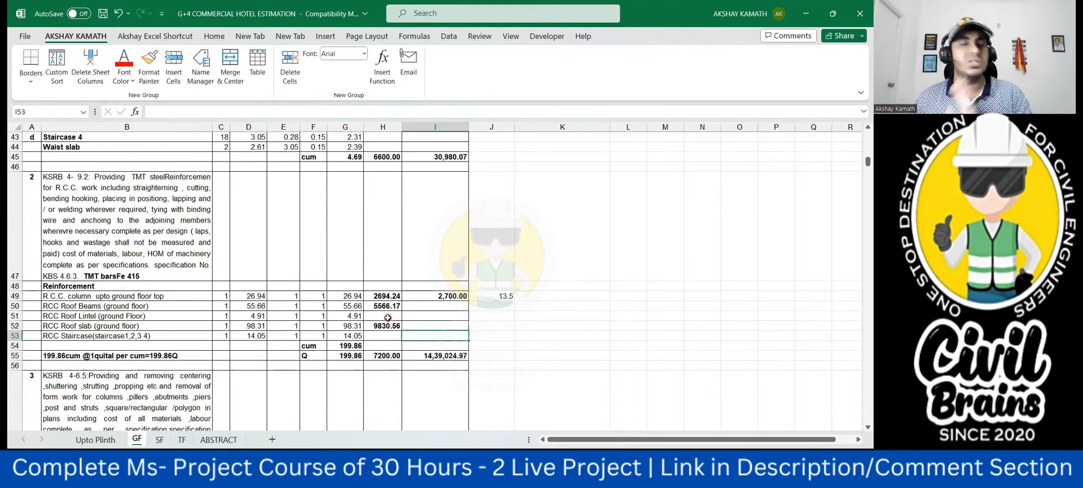
# - Switch to the schedule in Microsoft Project and set the second floor starter concrete predecessor to 45FS+2 days
pyautogui.moveTo(641, 473)
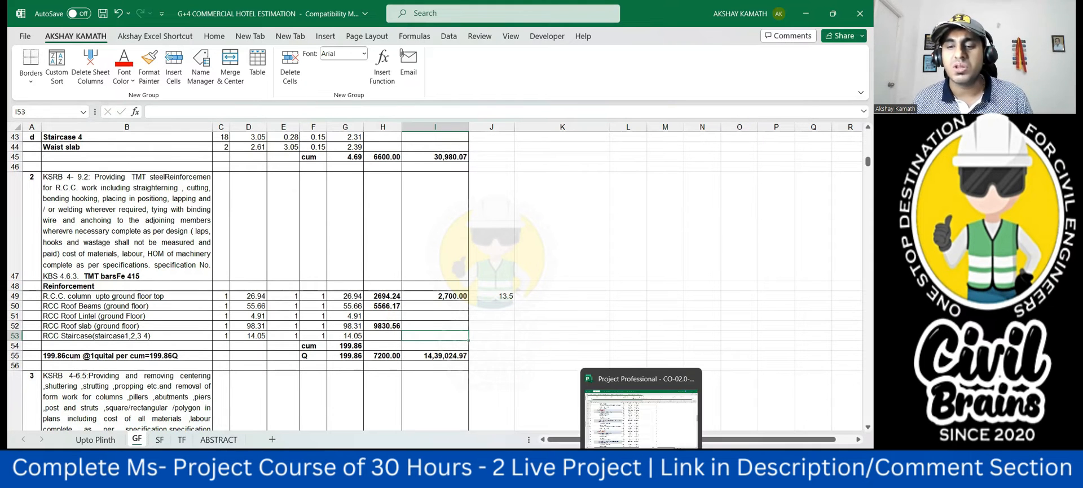
pyautogui.click(647, 429)
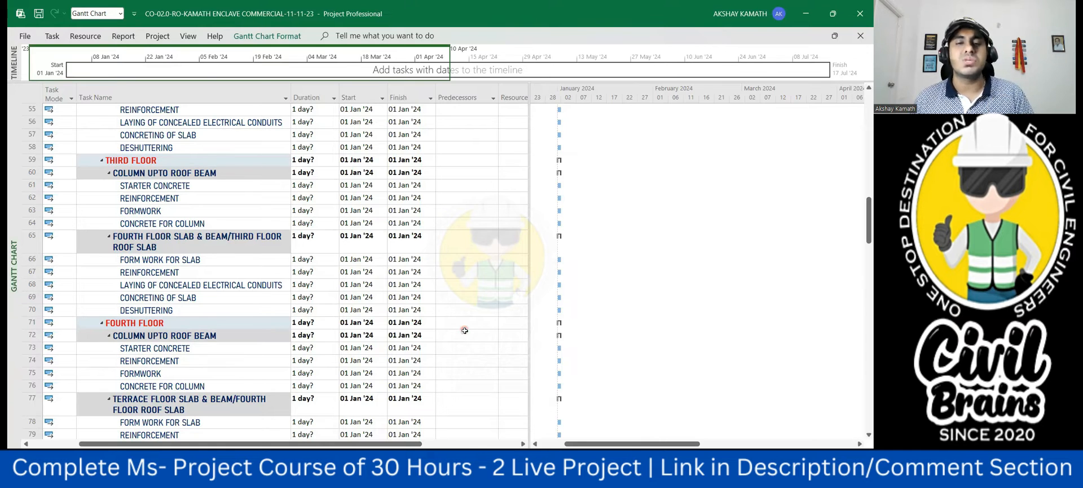
pyautogui.scroll(6, 462, 337)
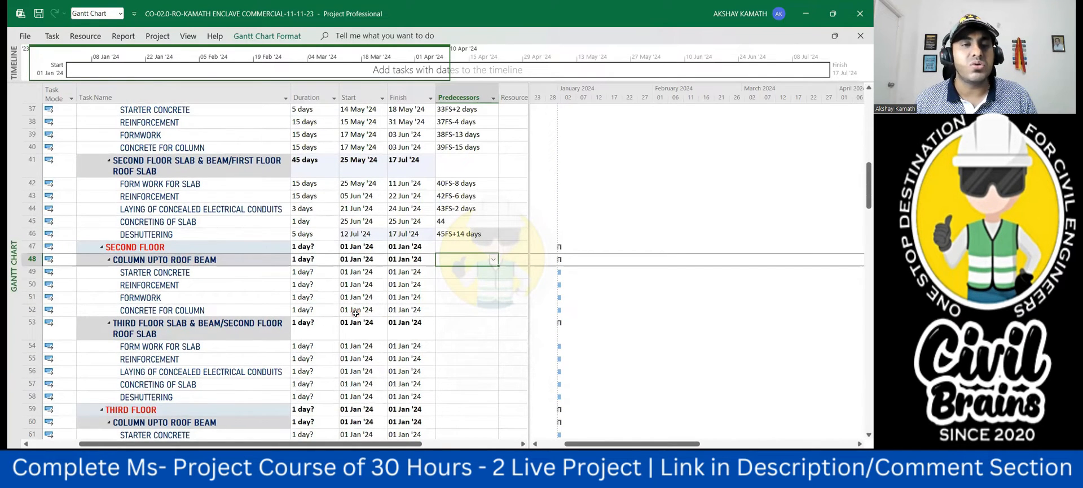
pyautogui.scroll(1, 455, 324)
pyautogui.click(474, 333)
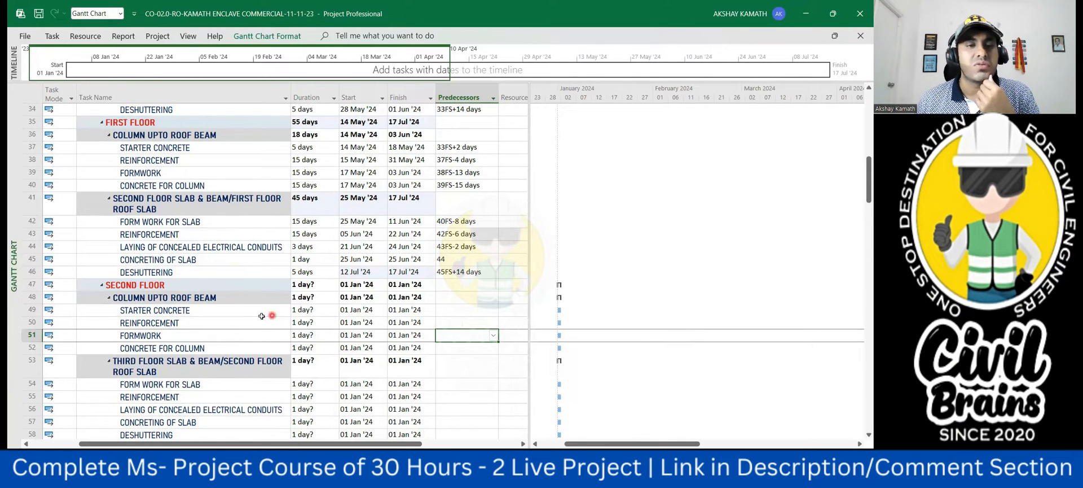
pyautogui.scroll(-1, 208, 293)
pyautogui.scroll(1, 224, 285)
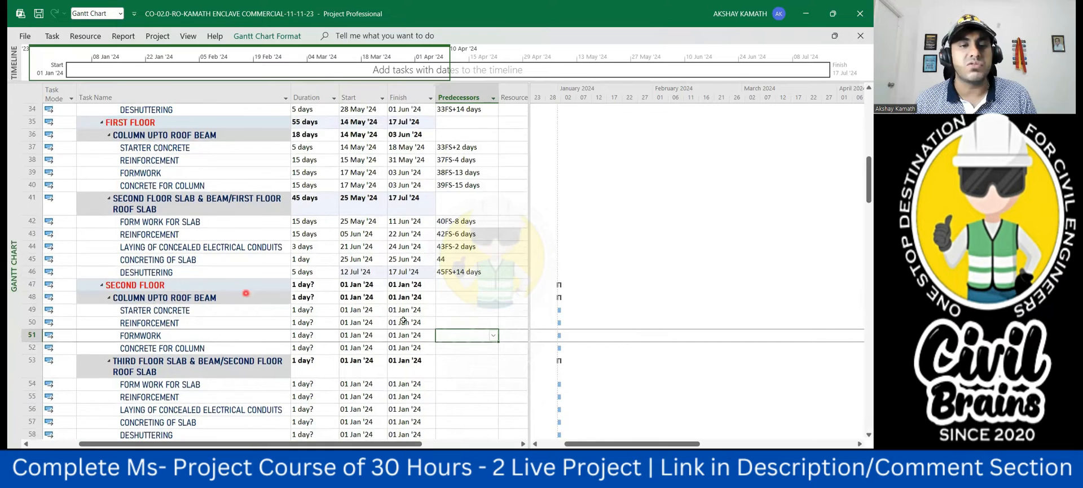
pyautogui.click(466, 310)
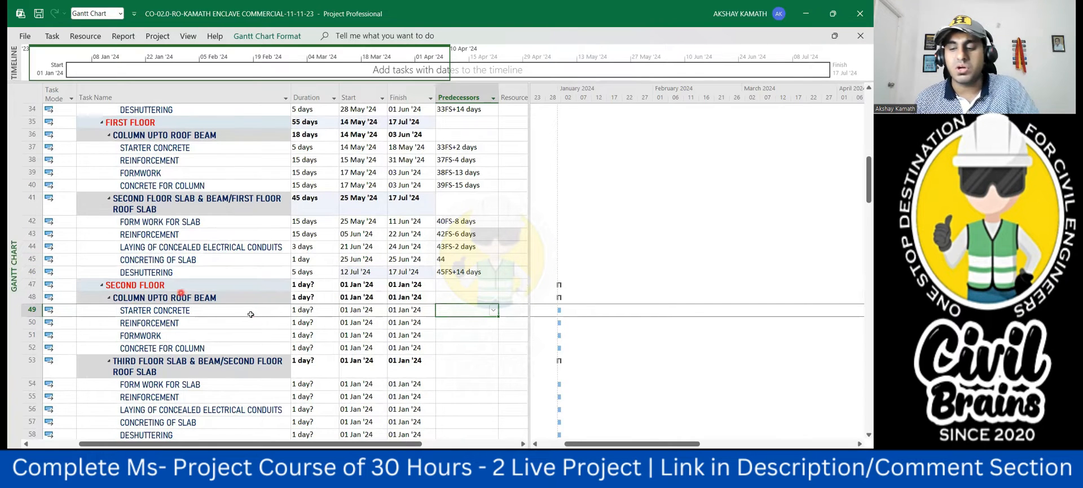
pyautogui.write('45fs+2')
pyautogui.click(450, 362)
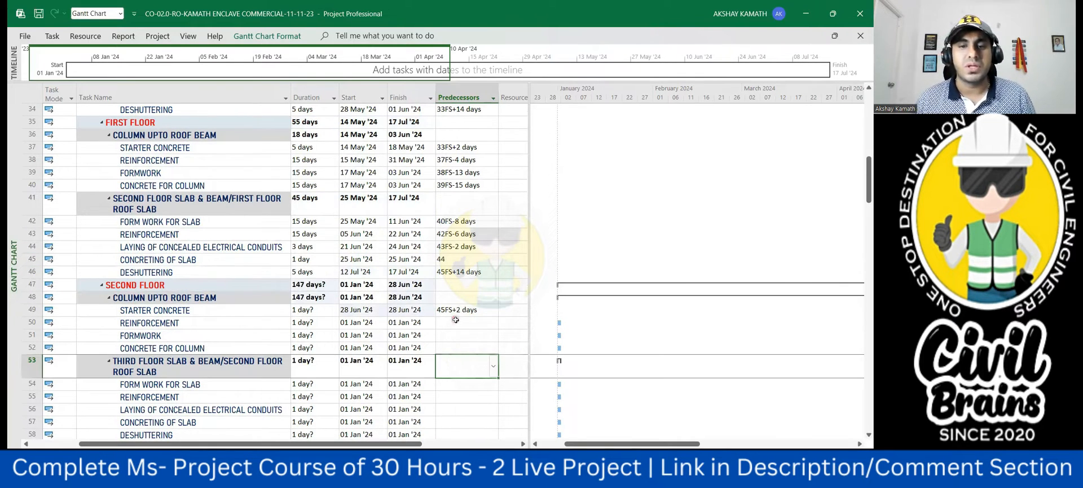
# - Link the second floor column reinforcement to its starter concrete with predecessor 49FS-4 days
pyautogui.click(455, 323)
pyautogui.write('49fs')
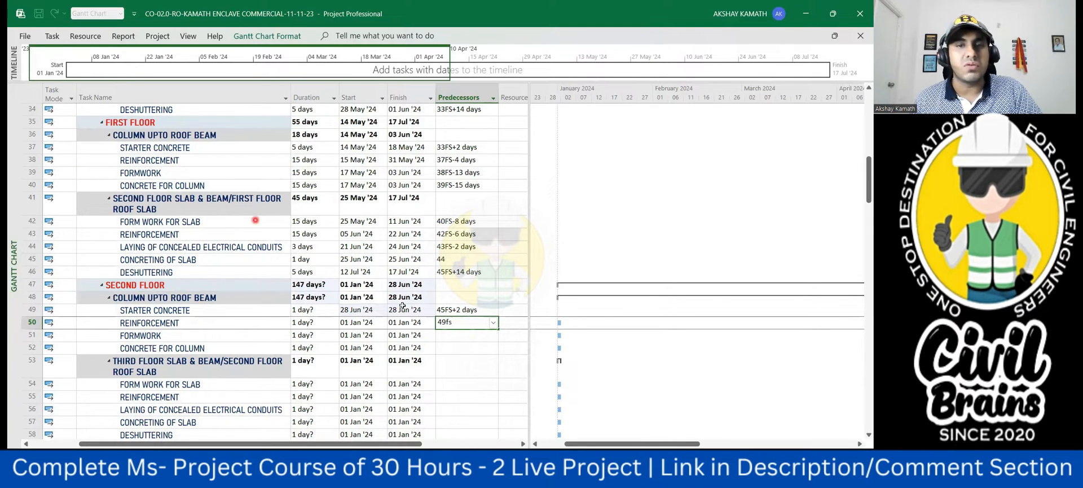
pyautogui.write('-4')
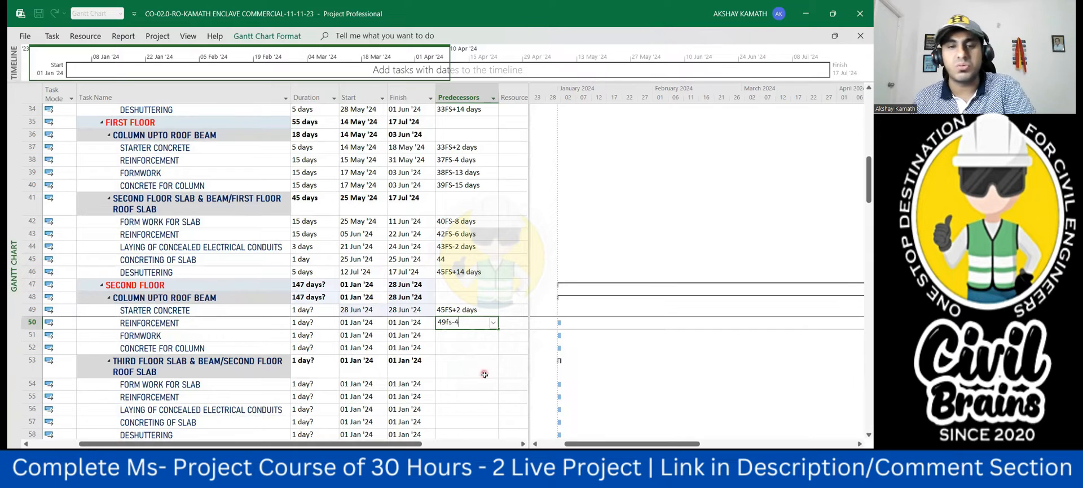
pyautogui.click(484, 376)
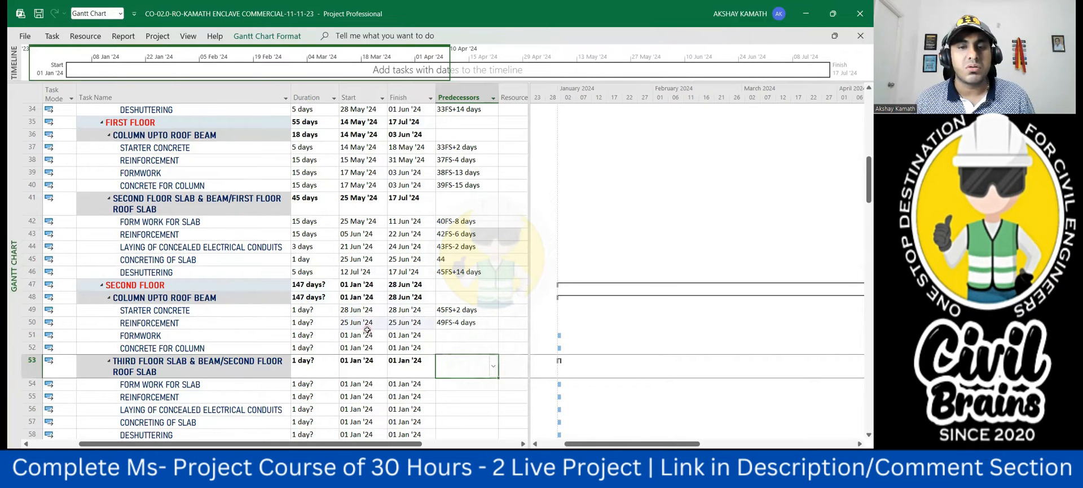
pyautogui.click(368, 322)
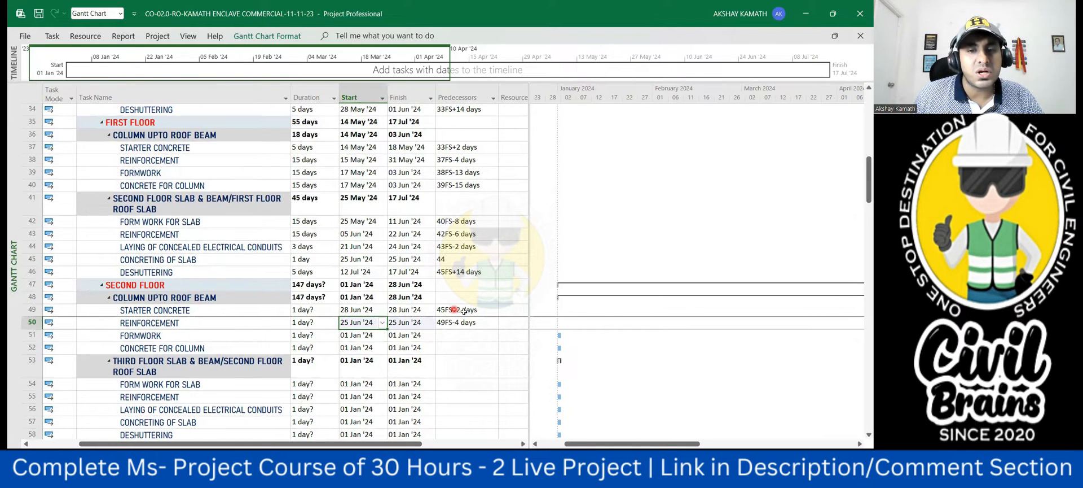
pyautogui.click(477, 364)
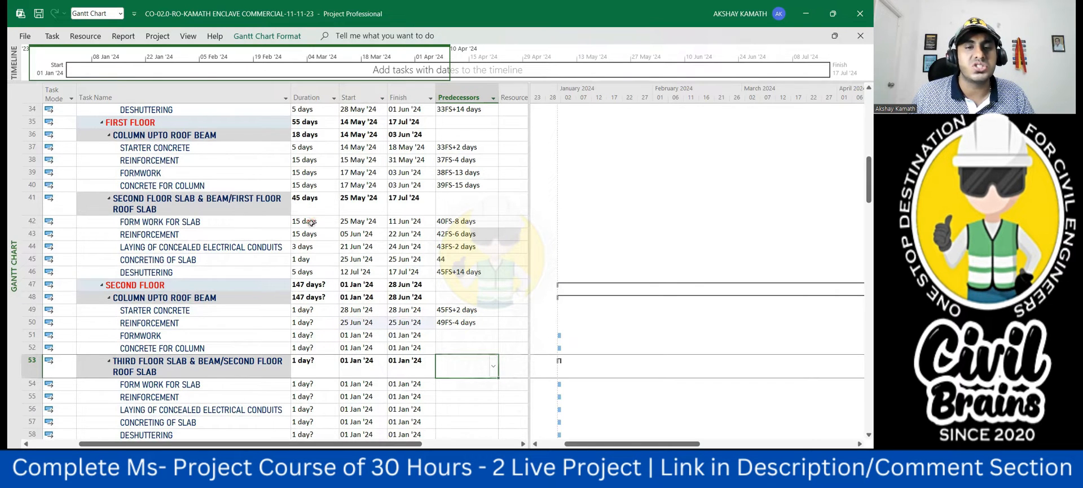
# - Copy the ground floor durations of tasks 25 to 34 onto the second floor tasks, starting at starter concrete in row 49
pyautogui.scroll(2, 312, 223)
pyautogui.moveTo(313, 185); pyautogui.dragTo(318, 221)
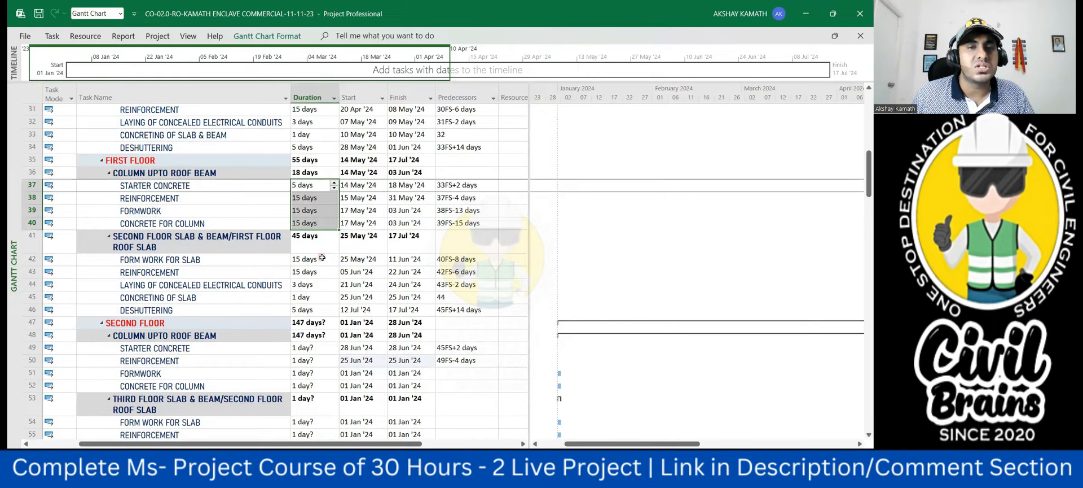
pyautogui.scroll(3, 323, 257)
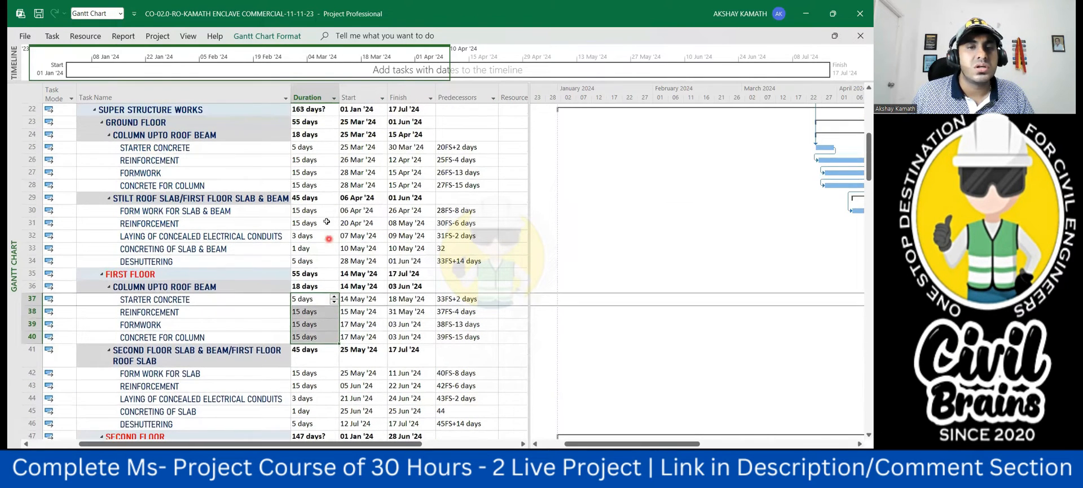
pyautogui.click(318, 236)
pyautogui.moveTo(318, 171); pyautogui.dragTo(319, 261)
pyautogui.hotkey('ctrl', 'c')
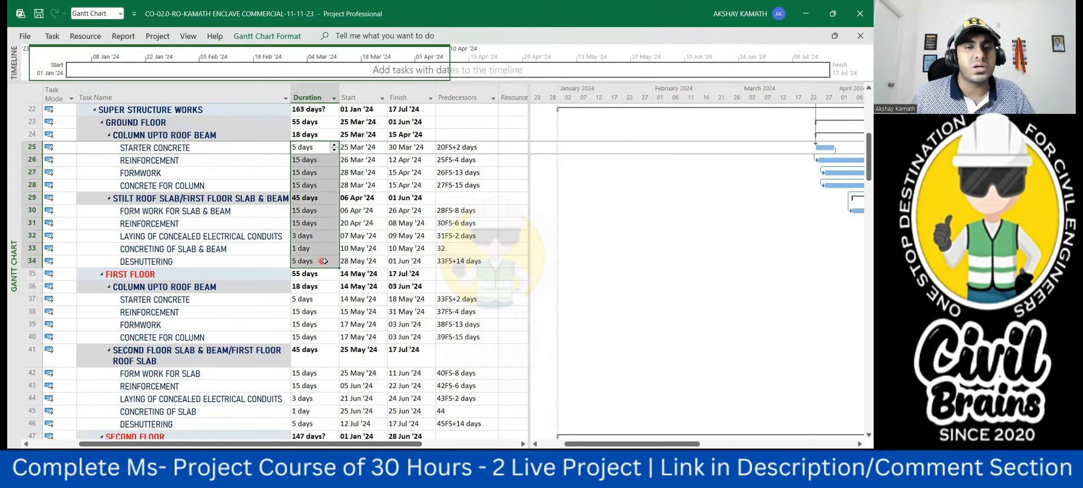
pyautogui.scroll(-2, 319, 255)
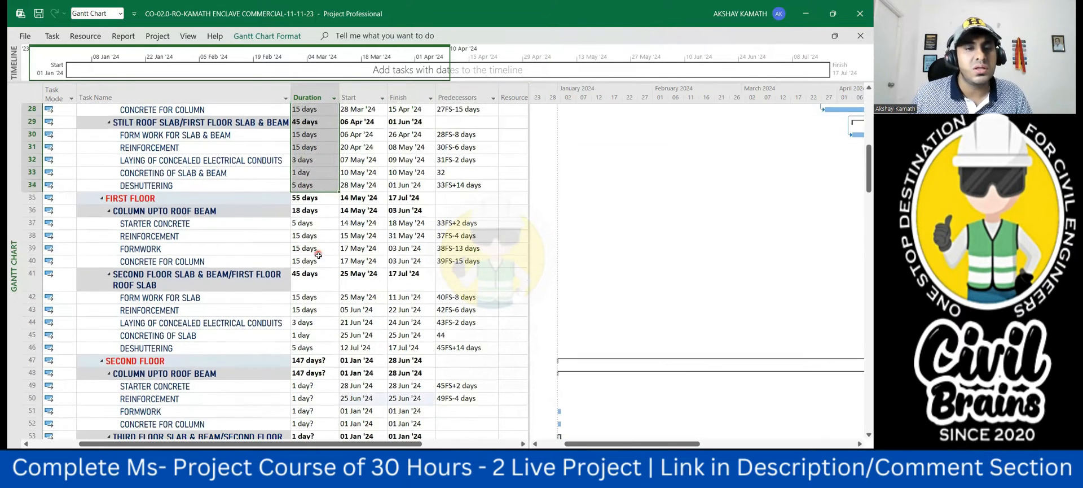
pyautogui.scroll(-1, 324, 277)
pyautogui.scroll(-1, 324, 277)
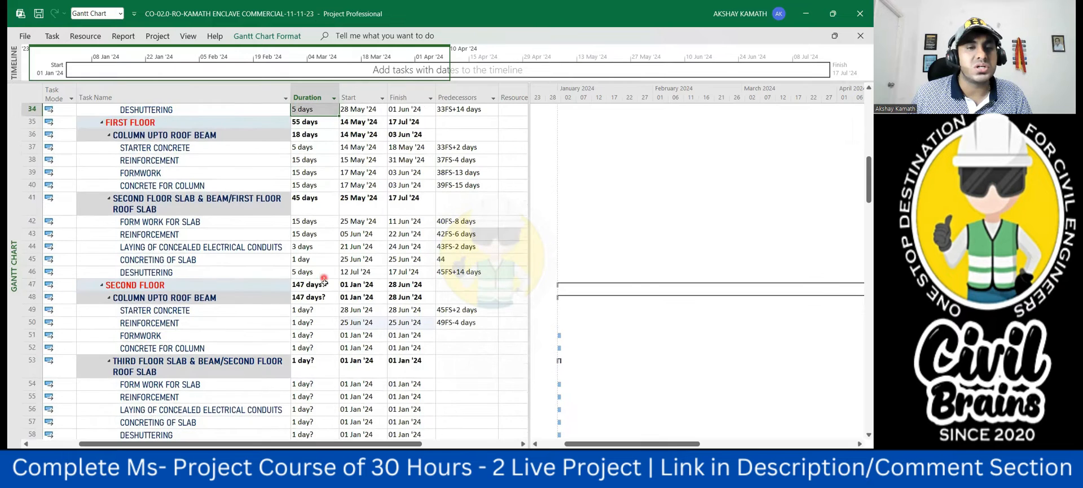
pyautogui.scroll(-1, 326, 292)
pyautogui.click(312, 274)
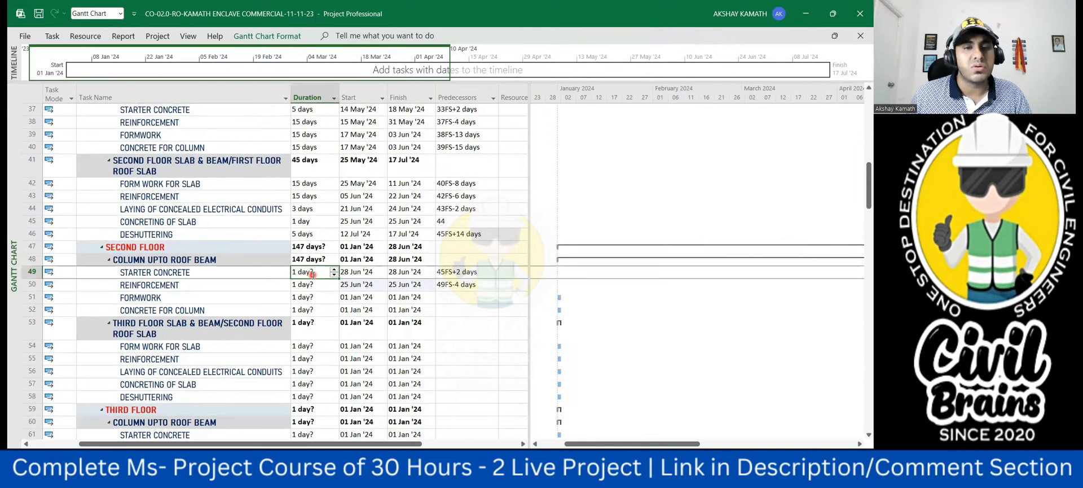
pyautogui.hotkey('ctrl', 'v')
# - Try clearing the duration of the second floor roof slab summary task in row 53, and undo the change
pyautogui.scroll(-1, 313, 280)
pyautogui.click(316, 299)
pyautogui.press('Delete')
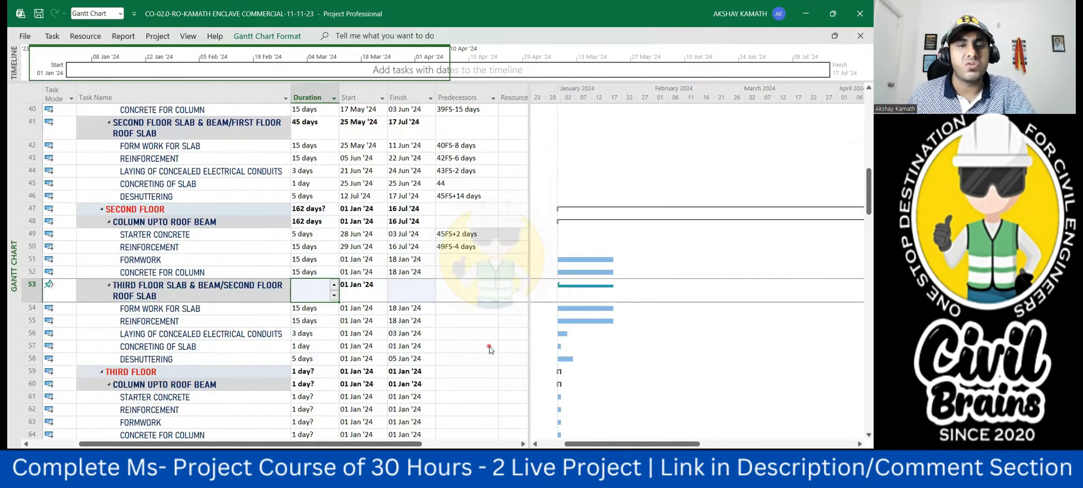
pyautogui.click(488, 345)
pyautogui.hotkey('ctrl', 'z')
# - Paste the copied durations onto the third floor column and slab tasks, starting at starter concrete in row 61
pyautogui.scroll(-4, 307, 293)
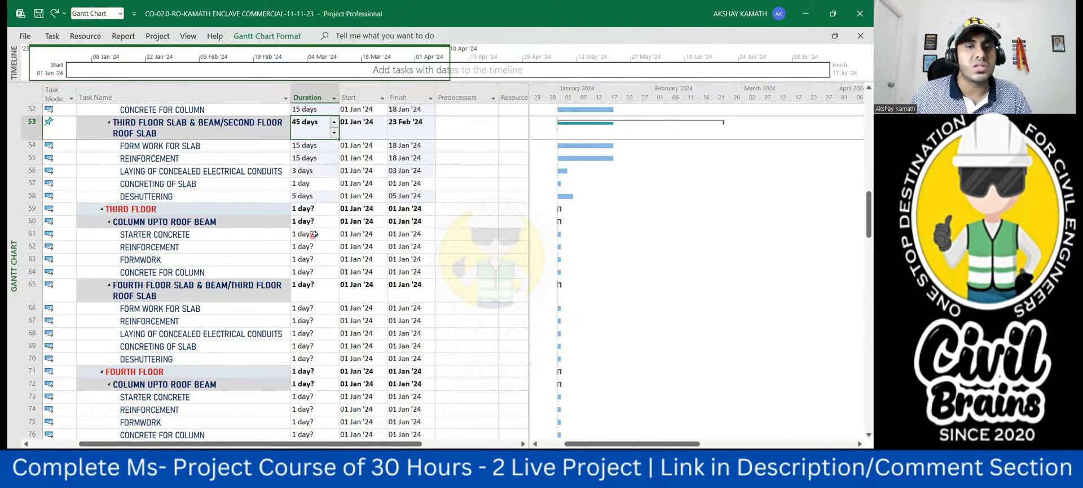
pyautogui.click(313, 233)
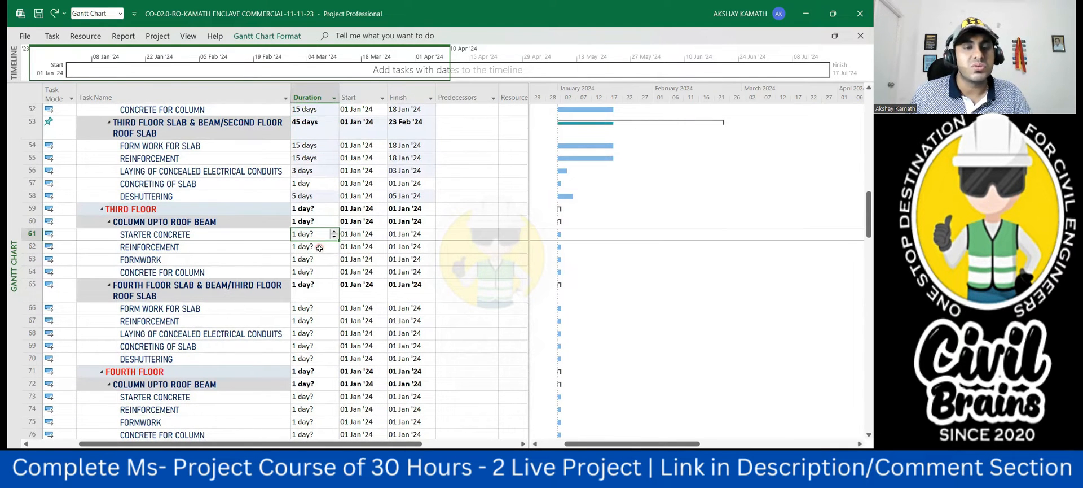
pyautogui.write('15 days 15 days 15 days 15 days 45 days 15 days 15 days 3 days 1 day 5 days')
# - Paste the copied durations onto the fourth floor column and slab tasks, starting at starter concrete in row 73
pyautogui.scroll(-4, 313, 264)
pyautogui.scroll(-1, 314, 264)
pyautogui.click(309, 233)
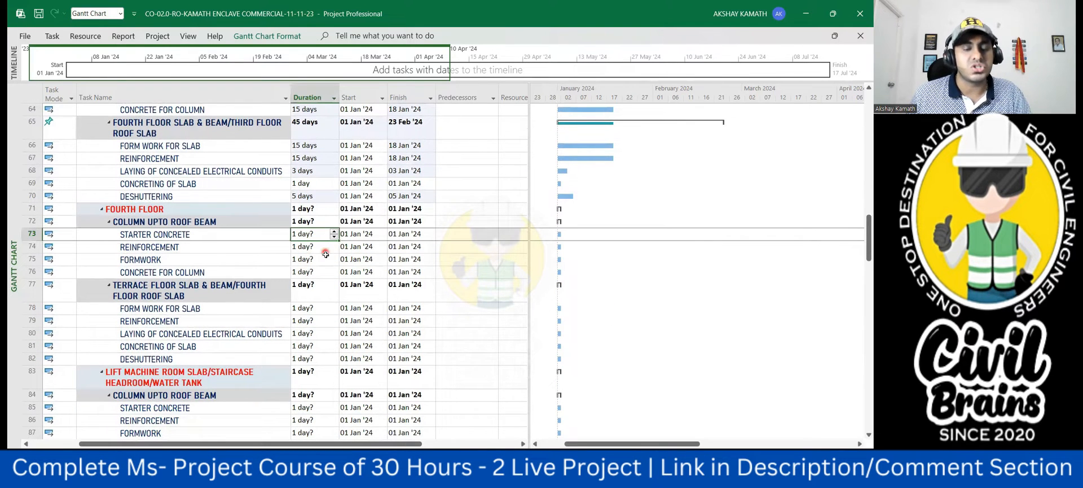
pyautogui.hotkey('ctrl', 'v')
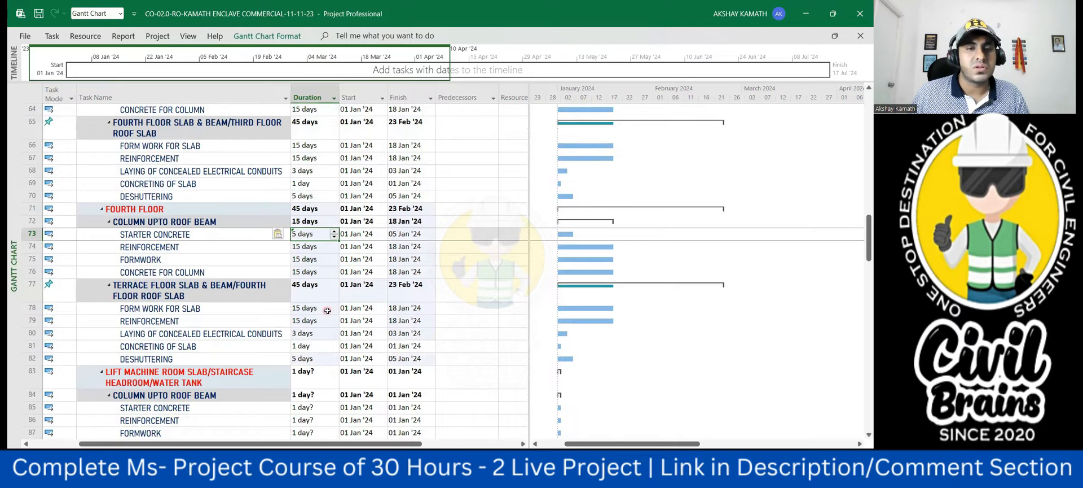
# - Link the second floor column formwork in row 51 to its reinforcement with predecessor 50FS-13 days
pyautogui.scroll(8, 327, 311)
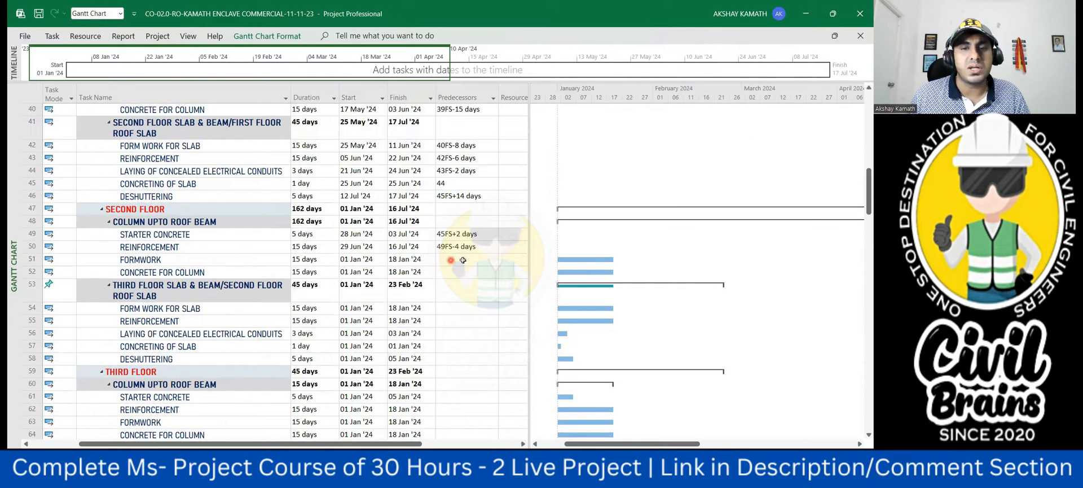
pyautogui.click(462, 263)
pyautogui.scroll(2, 462, 263)
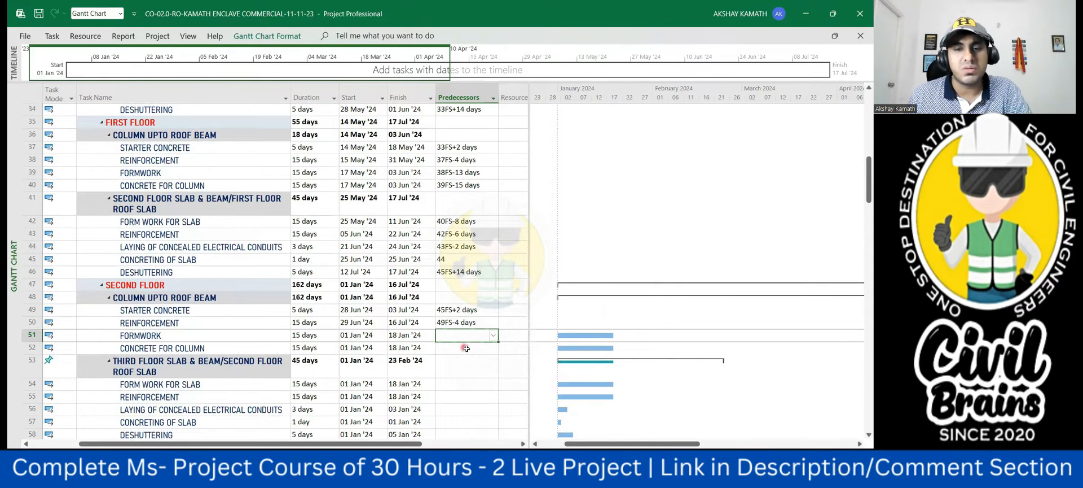
pyautogui.write('50fs')
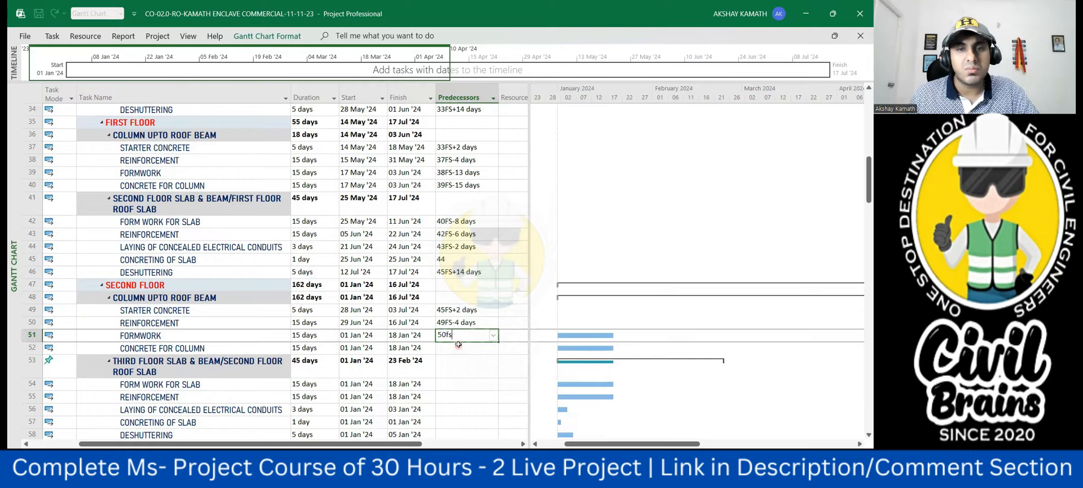
pyautogui.write('-13')
pyautogui.press('Return')
pyautogui.press('Return')
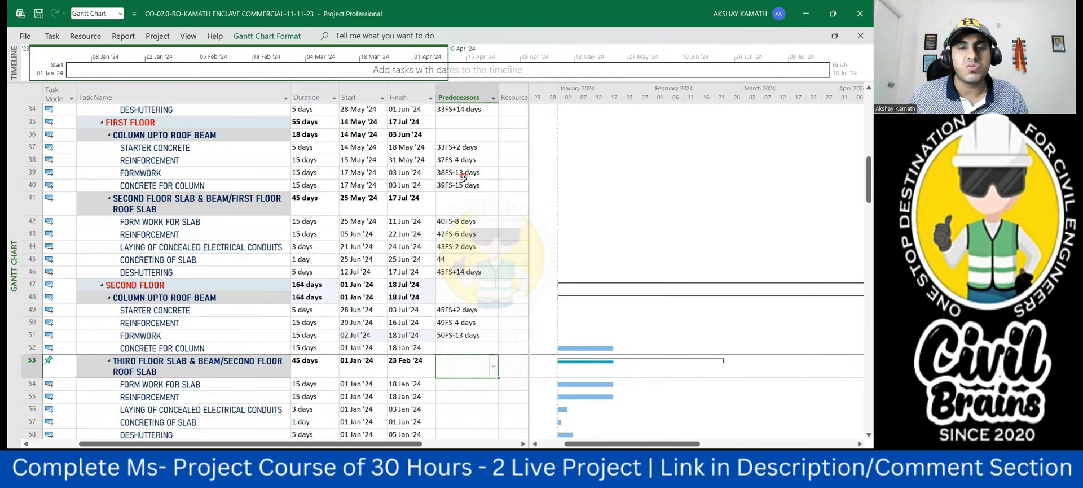
# - Link the second floor concrete for column in row 52 to its formwork with predecessor 51FS-15 days
pyautogui.click(461, 346)
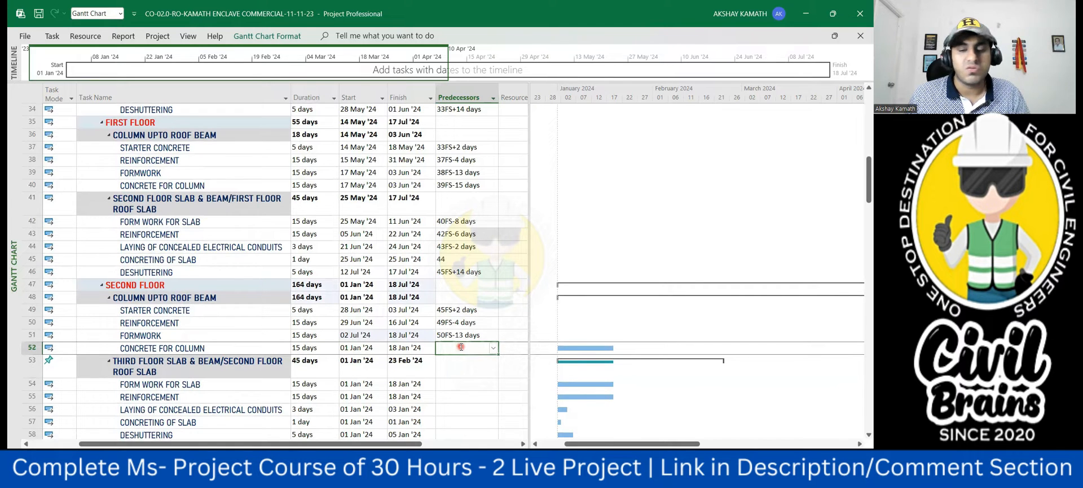
pyautogui.write('51fs')
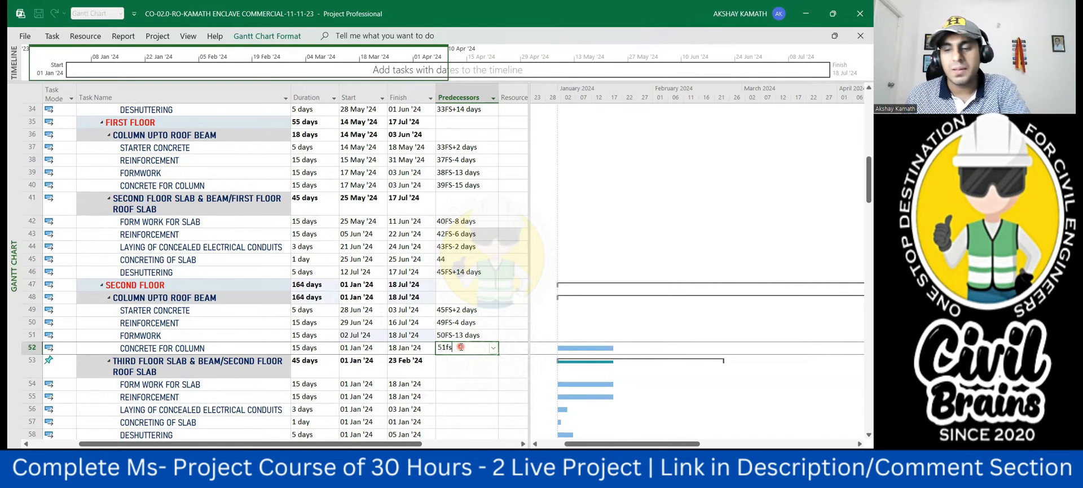
pyautogui.write('-15')
pyautogui.press('Return')
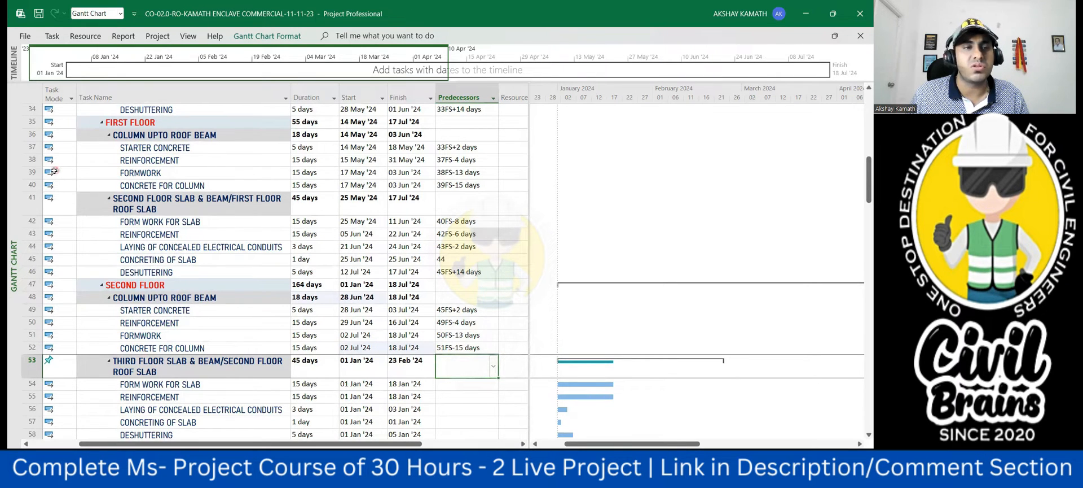
# - Link the second floor roof slab formwork in row 54 to the column concrete with predecessor 52FS-8 days
pyautogui.click(488, 432)
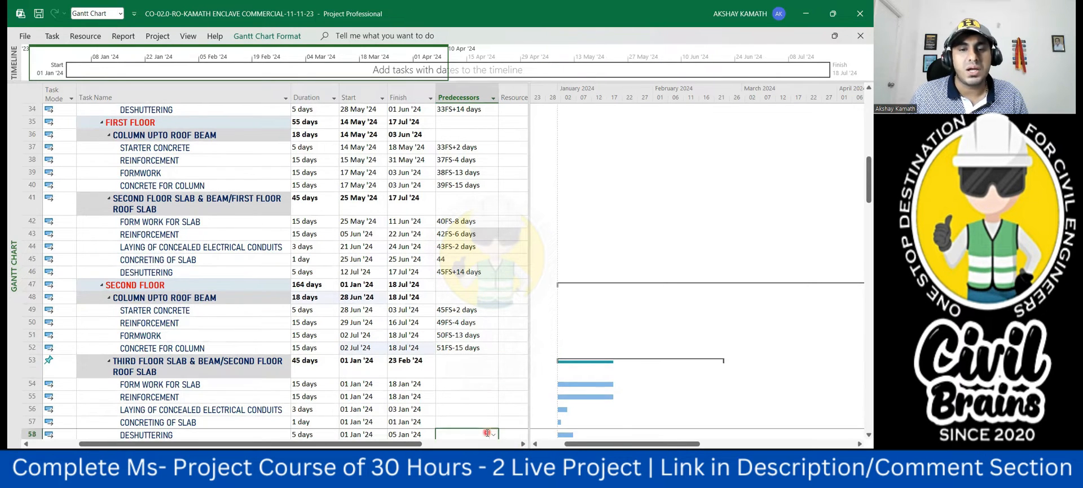
pyautogui.click(465, 384)
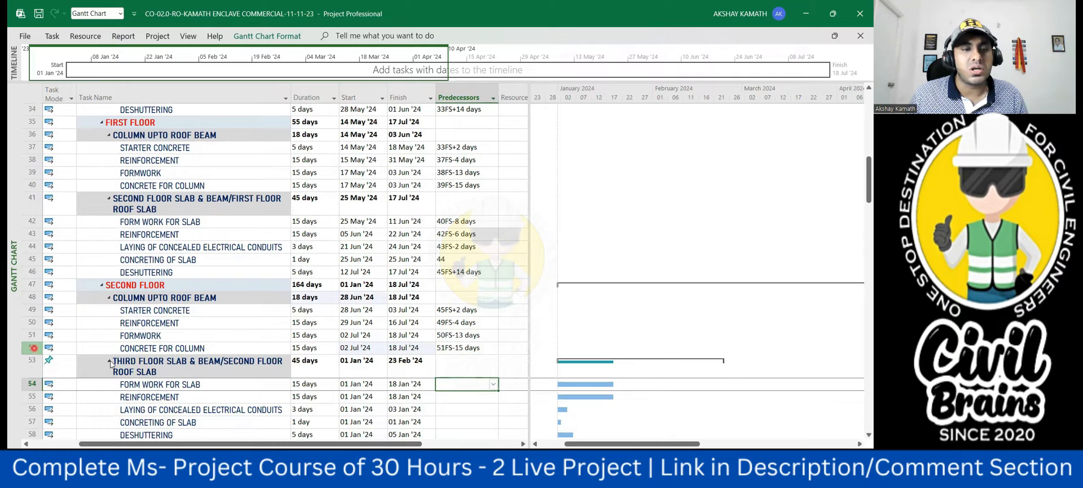
pyautogui.write('2fs')
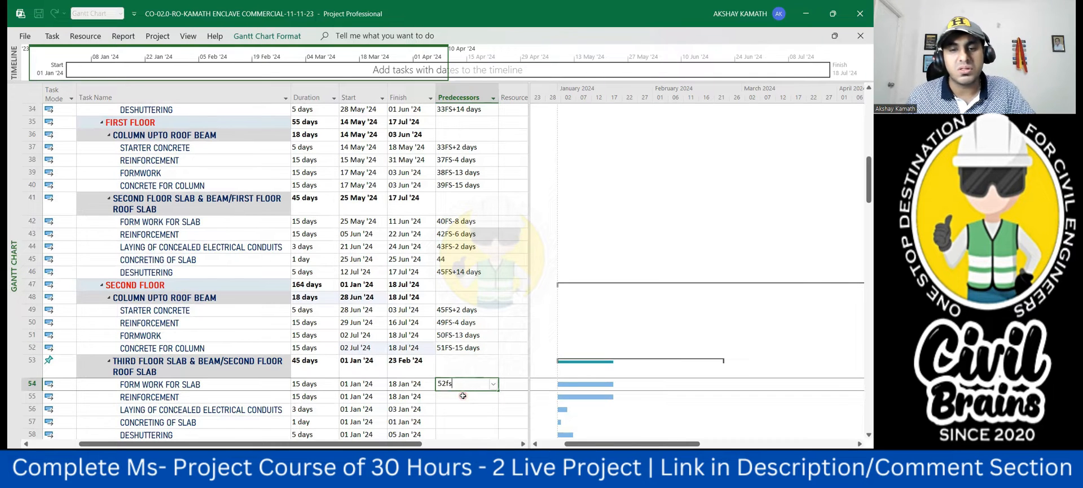
pyautogui.write('-8')
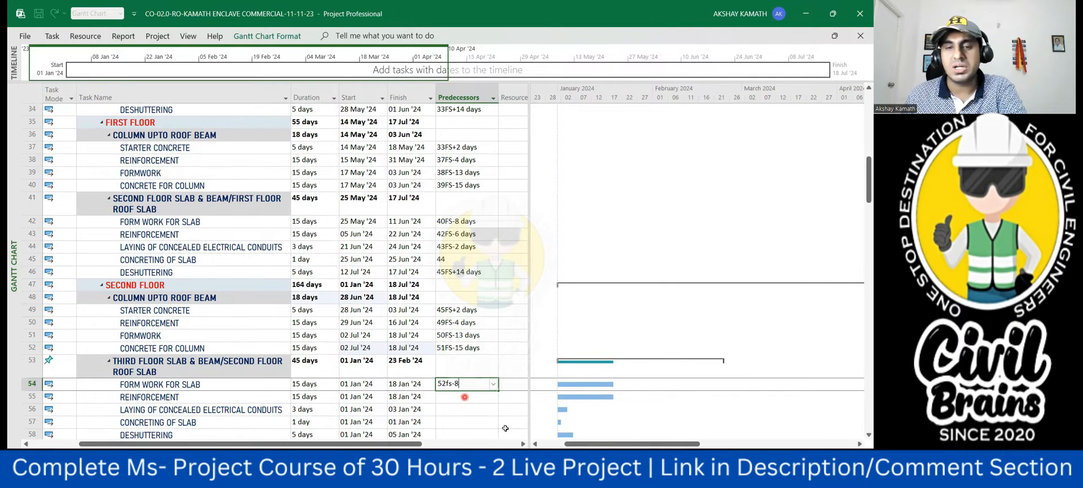
pyautogui.click(496, 427)
pyautogui.scroll(-1, 407, 344)
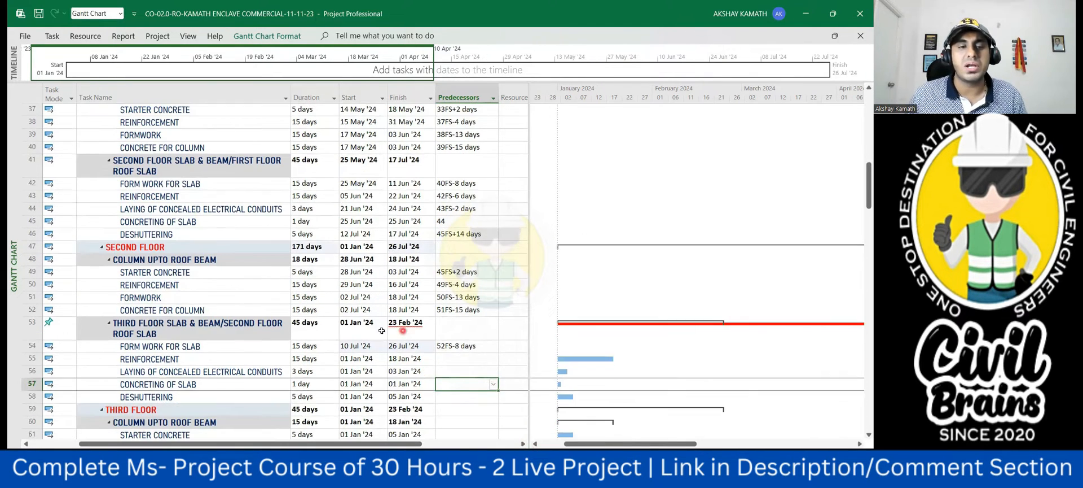
# - Switch the second floor roof slab summary task in row 53 to Auto Scheduled
pyautogui.click(63, 329)
pyautogui.click(70, 331)
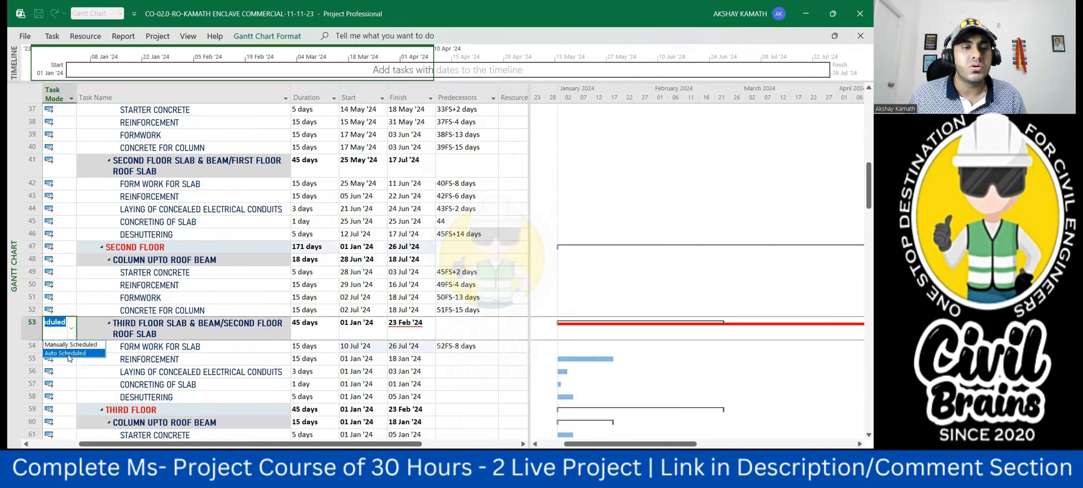
pyautogui.click(512, 408)
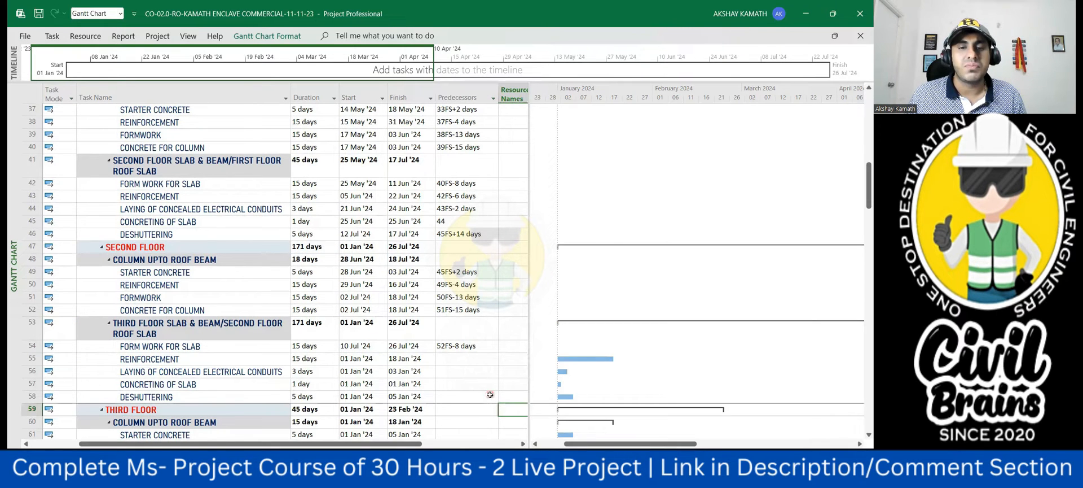
# - Link the second floor roof slab reinforcement in row 55 to the slab formwork with predecessor 54FS-6 days
pyautogui.click(455, 361)
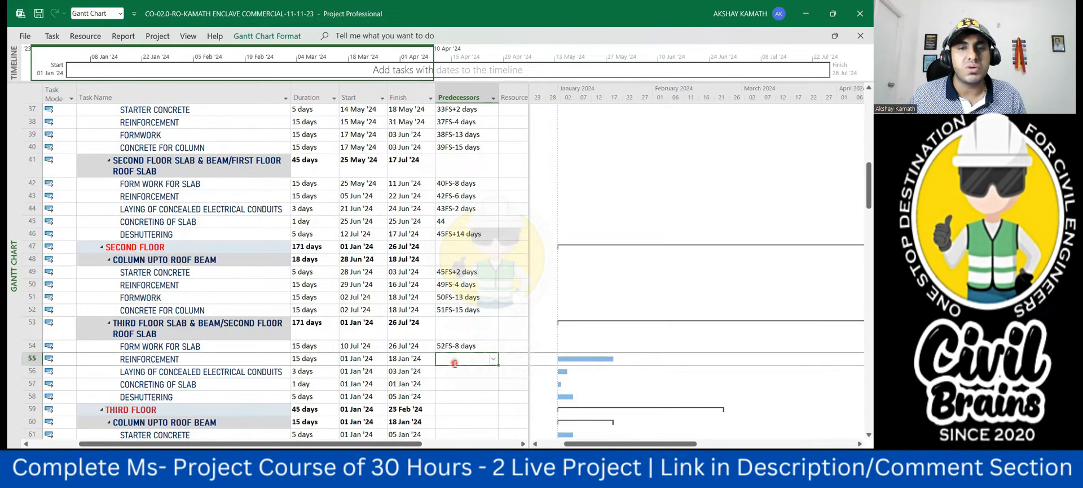
pyautogui.write('54fs-')
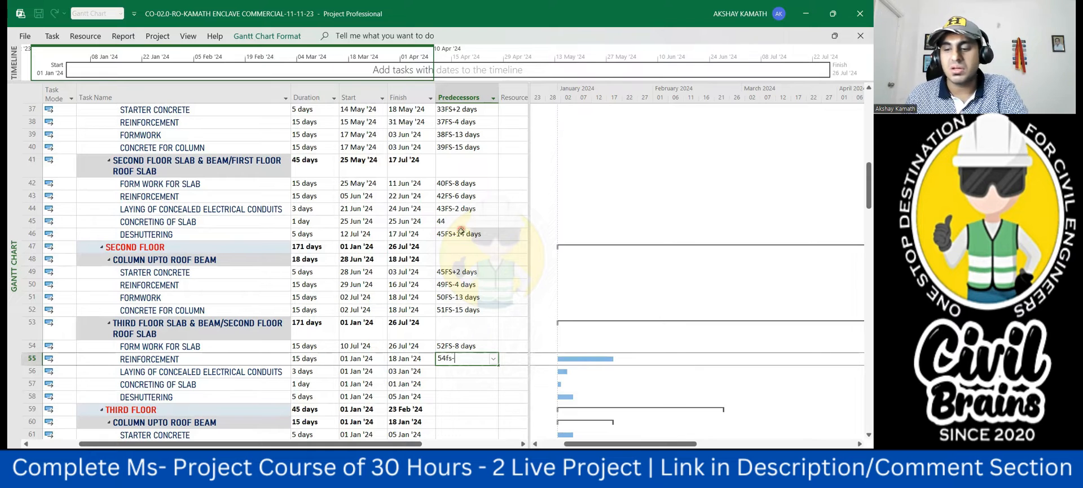
pyautogui.write('6')
pyautogui.click(470, 379)
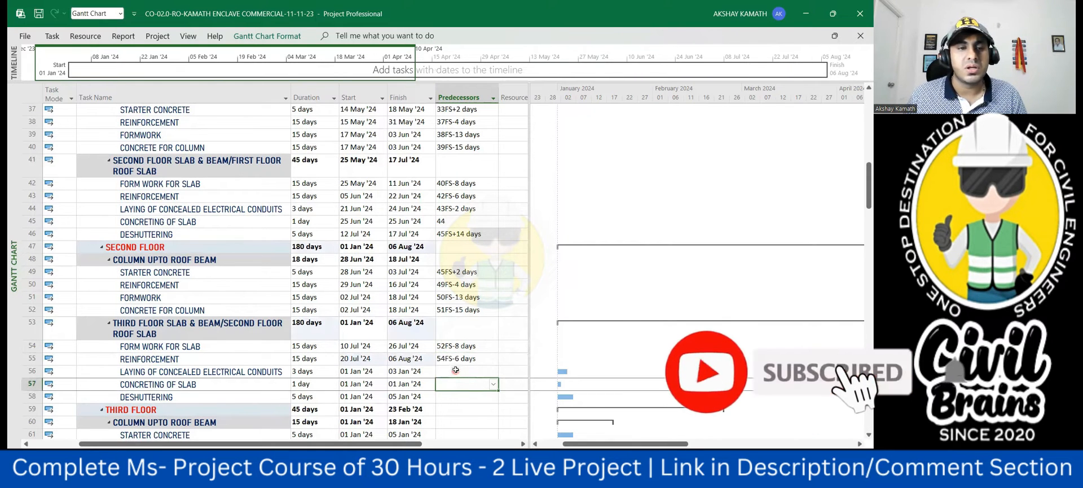
# - Link the laying of concealed electrical conduits in row 56 to the slab reinforcement with predecessor 55FS-2 days
pyautogui.click(458, 370)
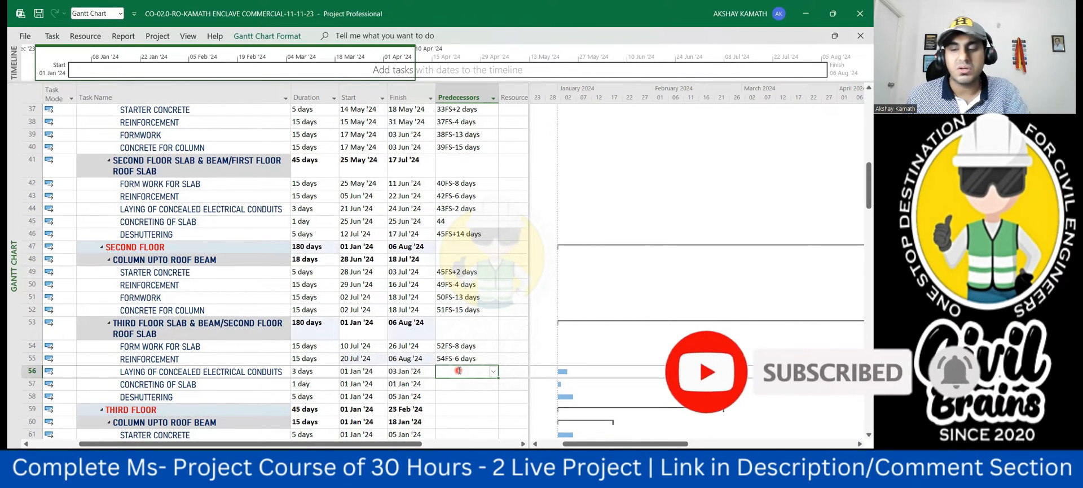
pyautogui.write('55fs')
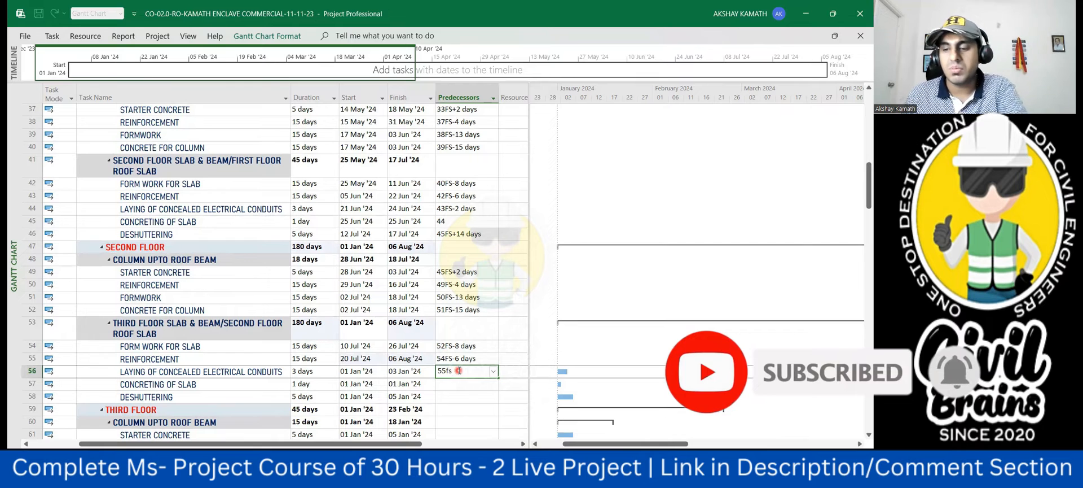
pyautogui.write('-2')
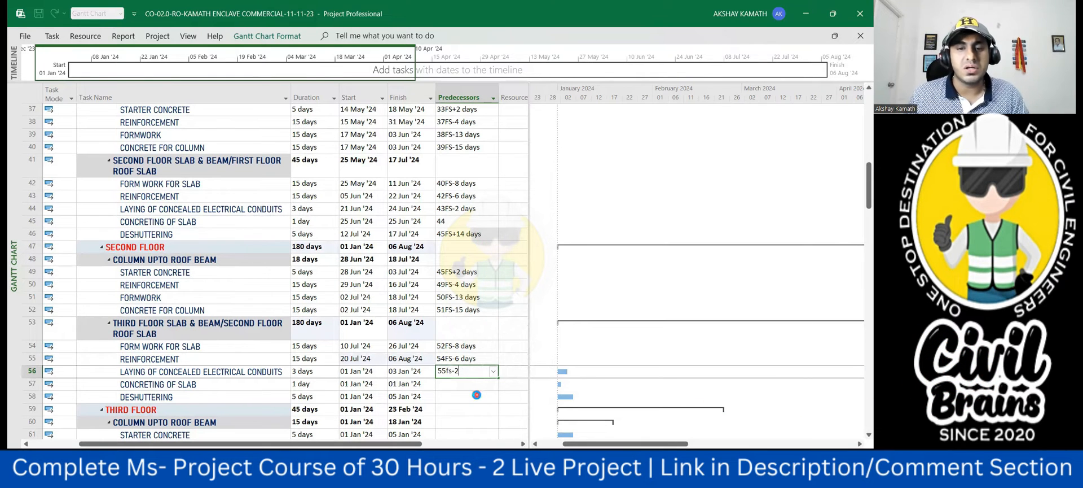
pyautogui.click(477, 395)
pyautogui.scroll(-1, 473, 392)
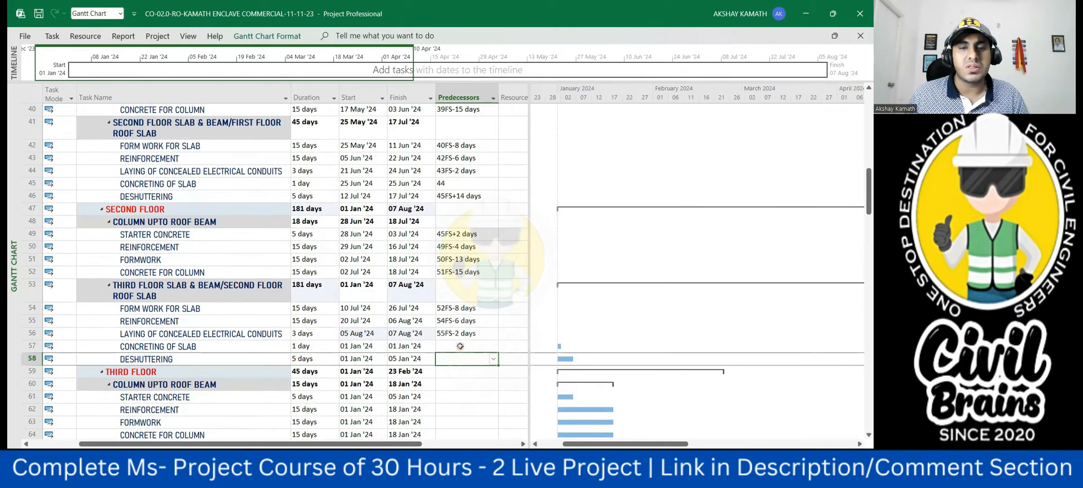
# - Give the slab concreting in row 57 predecessor 56 and the deshuttering in row 58 predecessor 57FS+14 days
pyautogui.click(460, 346)
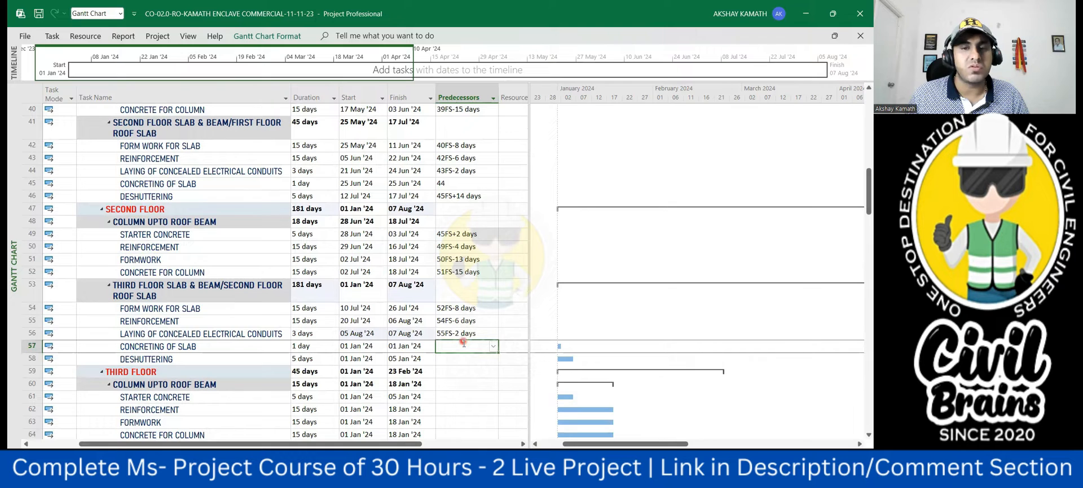
pyautogui.write('56')
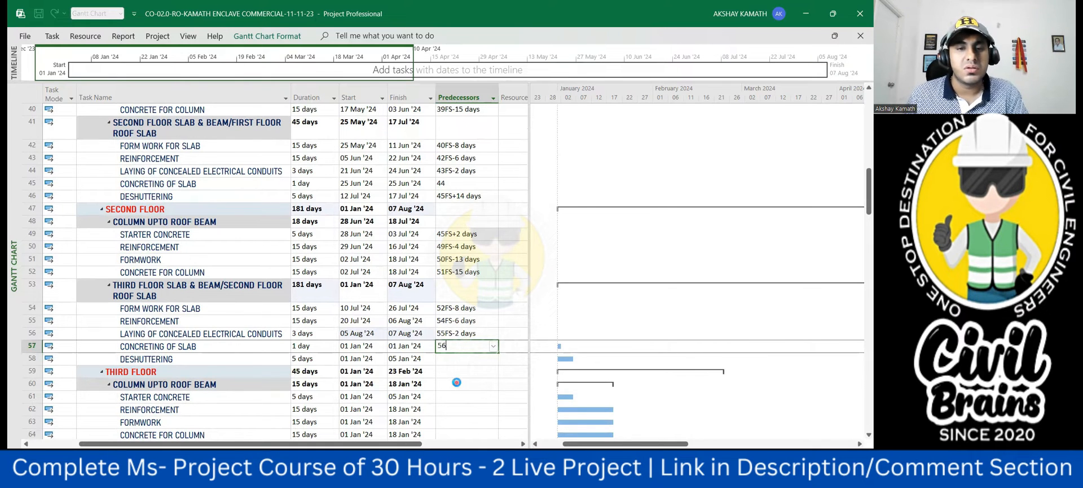
pyautogui.click(455, 383)
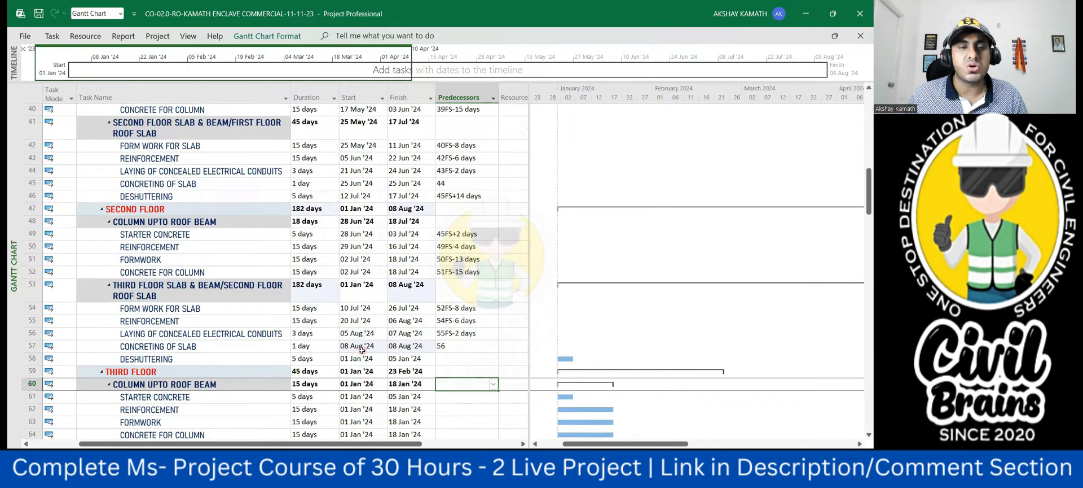
pyautogui.click(448, 357)
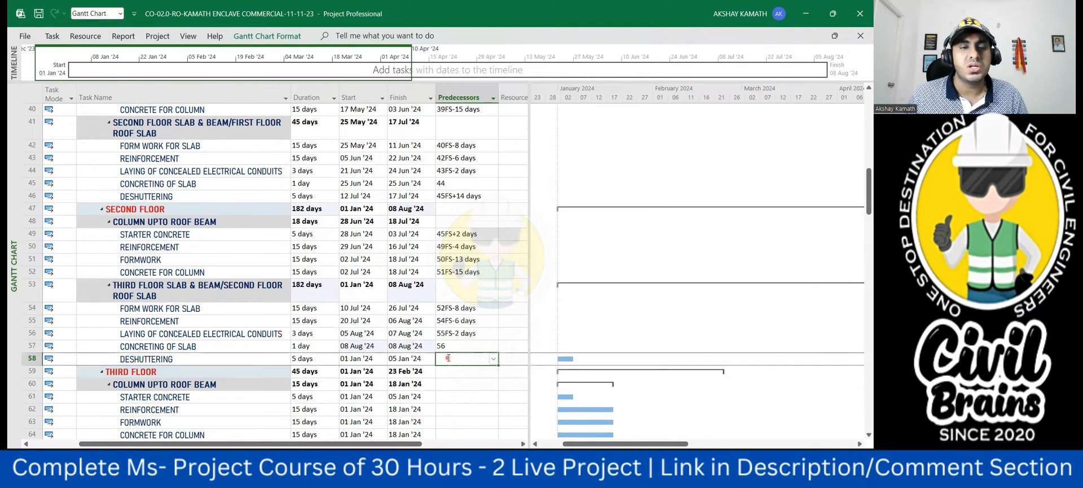
pyautogui.write('57FS+1')
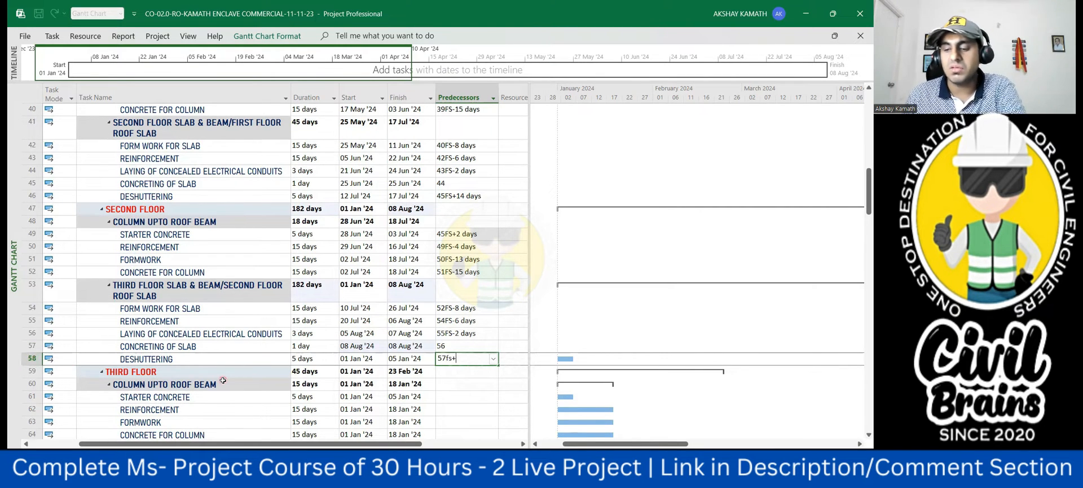
pyautogui.write('4')
pyautogui.click(474, 409)
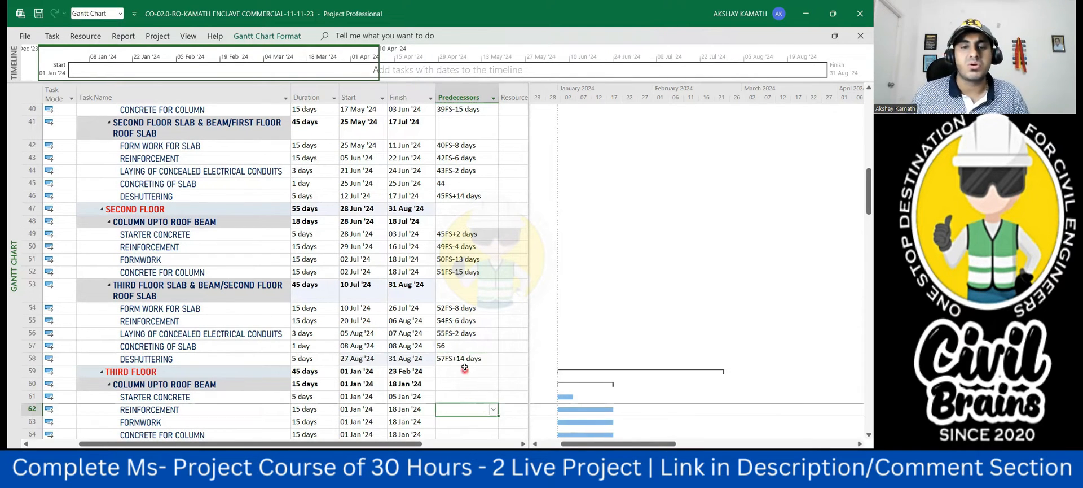
# - Link the third floor starter concrete in row 61 to the second floor roof slab concreting with predecessor 57FS+2 days
pyautogui.scroll(-2, 464, 368)
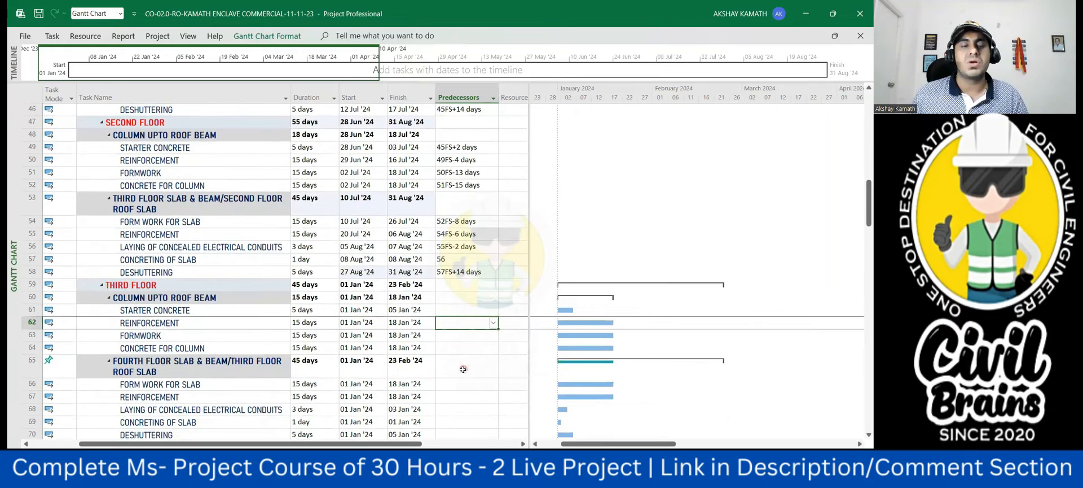
pyautogui.click(460, 311)
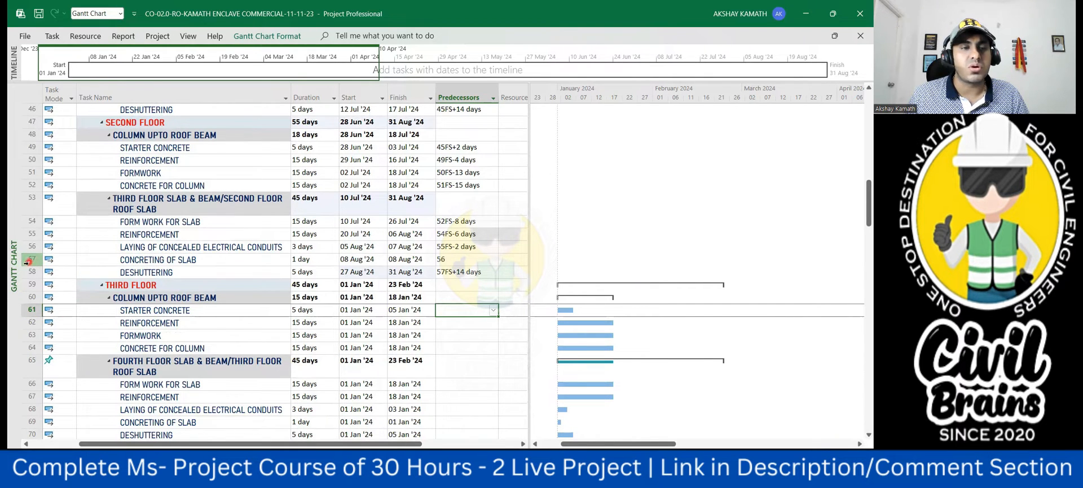
pyautogui.write('57')
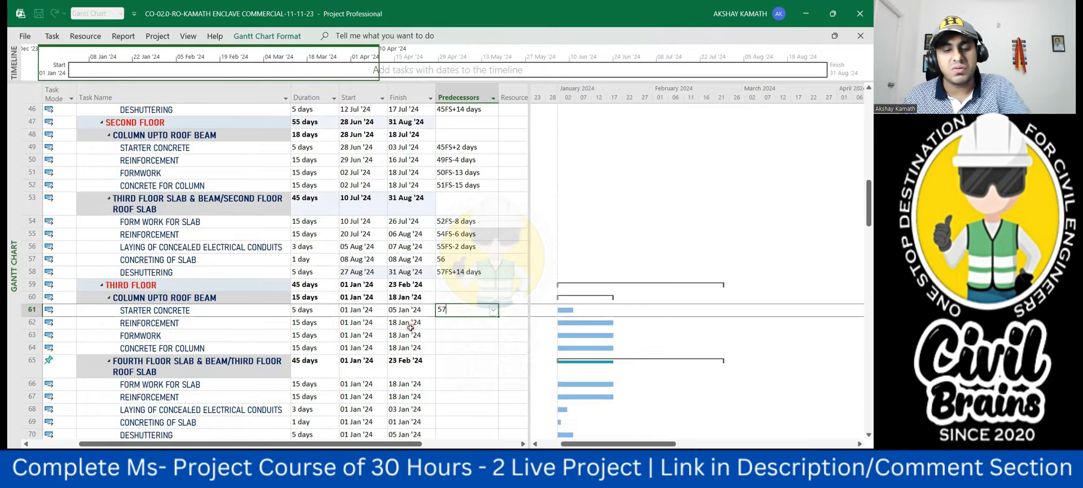
pyautogui.write('fs+2')
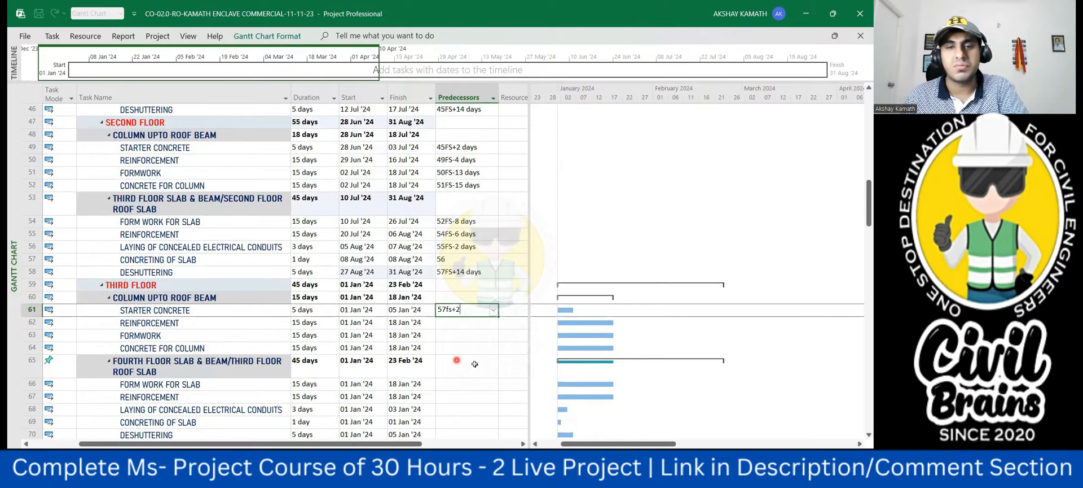
pyautogui.click(486, 395)
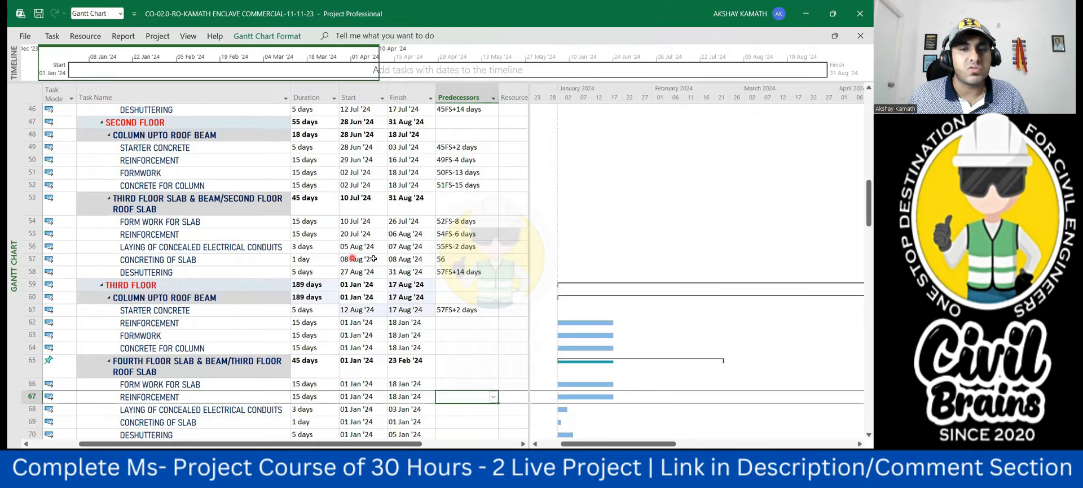
# - Link the third floor column reinforcement in row 62 to the starter concrete with predecessor 61FS-4 days
pyautogui.click(365, 309)
pyautogui.click(384, 311)
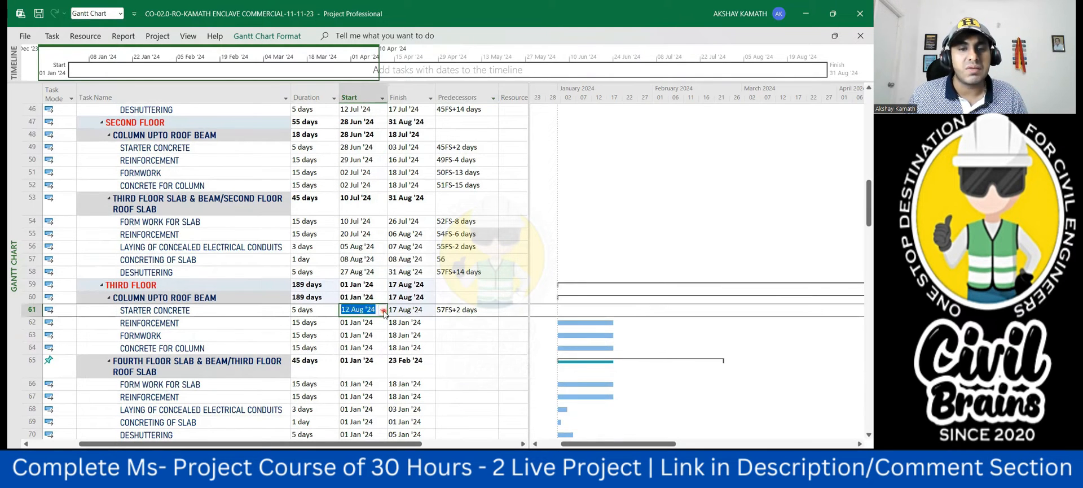
pyautogui.click(383, 310)
pyautogui.click(480, 374)
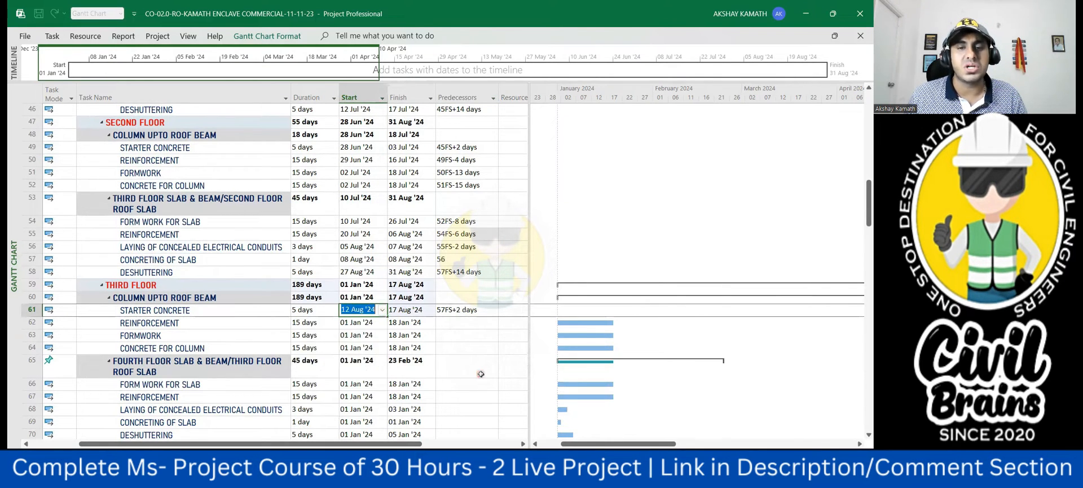
pyautogui.click(481, 374)
pyautogui.click(470, 324)
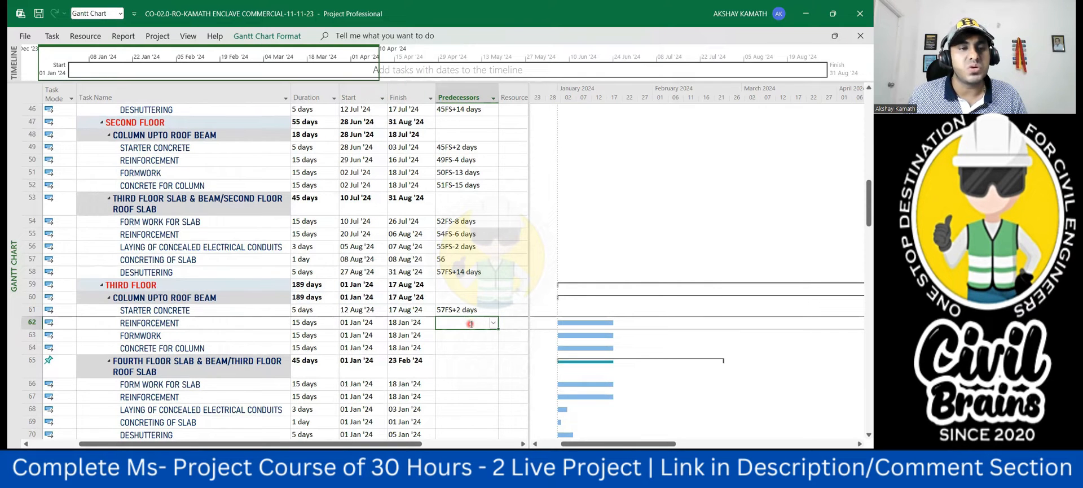
pyautogui.write('61')
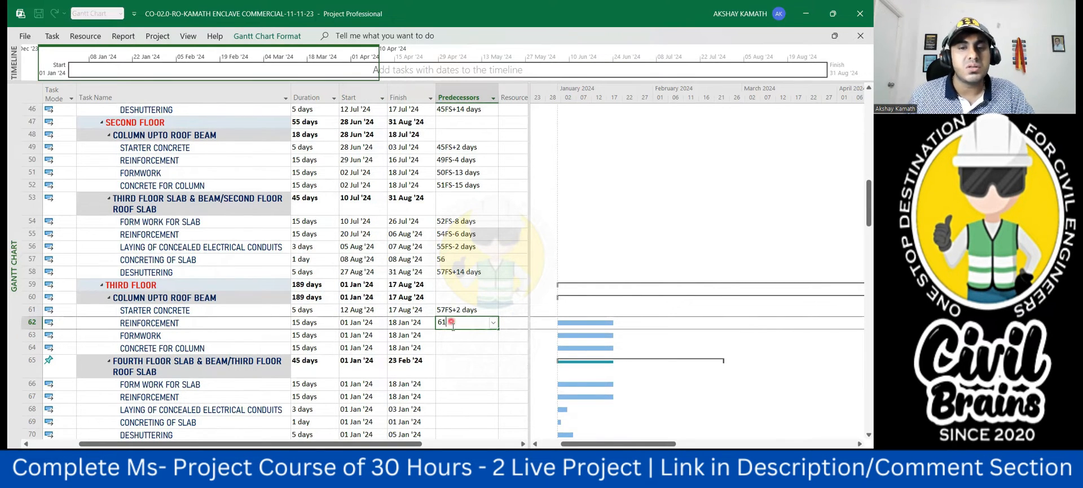
pyautogui.write('fs')
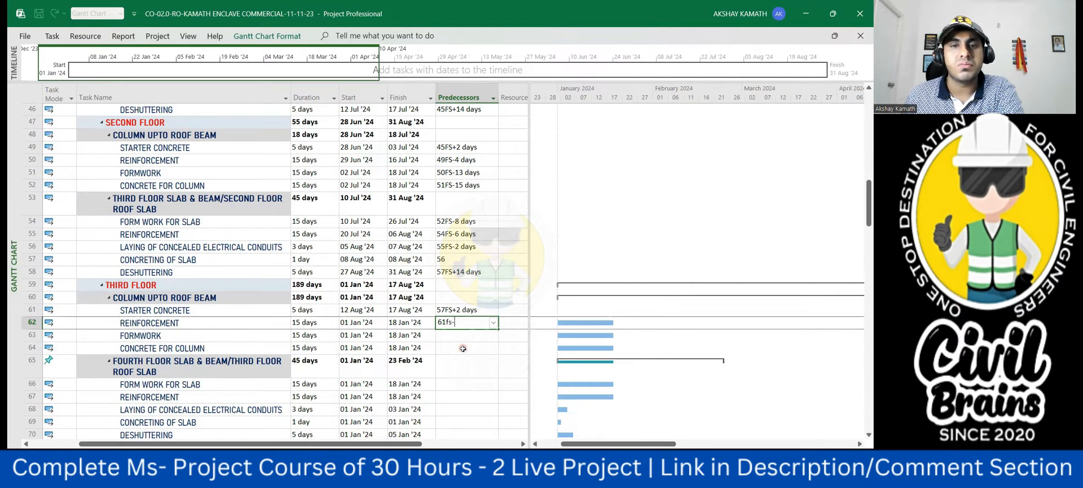
pyautogui.write('-4')
pyautogui.click(495, 404)
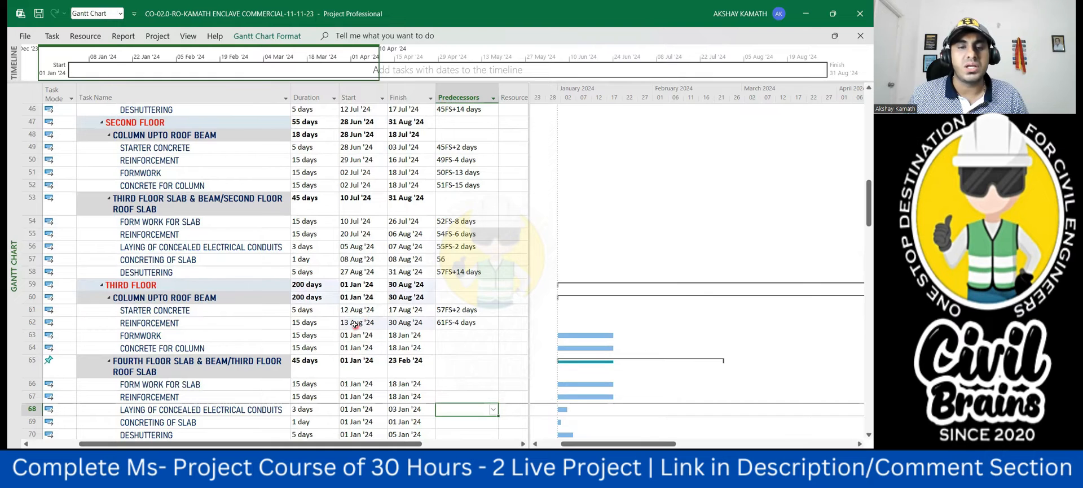
# - Give the third floor column formwork in row 63 predecessor 62FS-13 days and the column concrete in row 64 predecessor 63FS-15 days
pyautogui.click(452, 334)
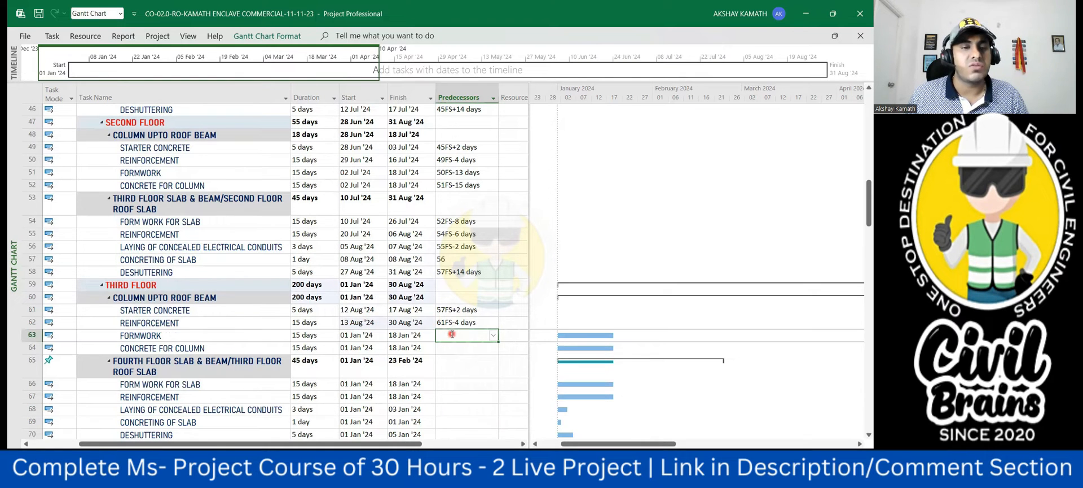
pyautogui.write('62fs-')
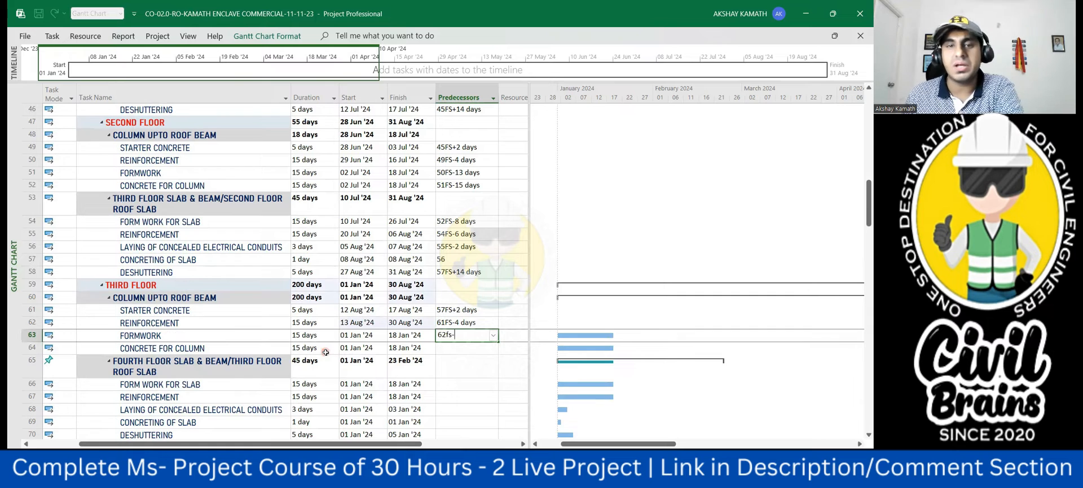
pyautogui.write('13')
pyautogui.press('Return')
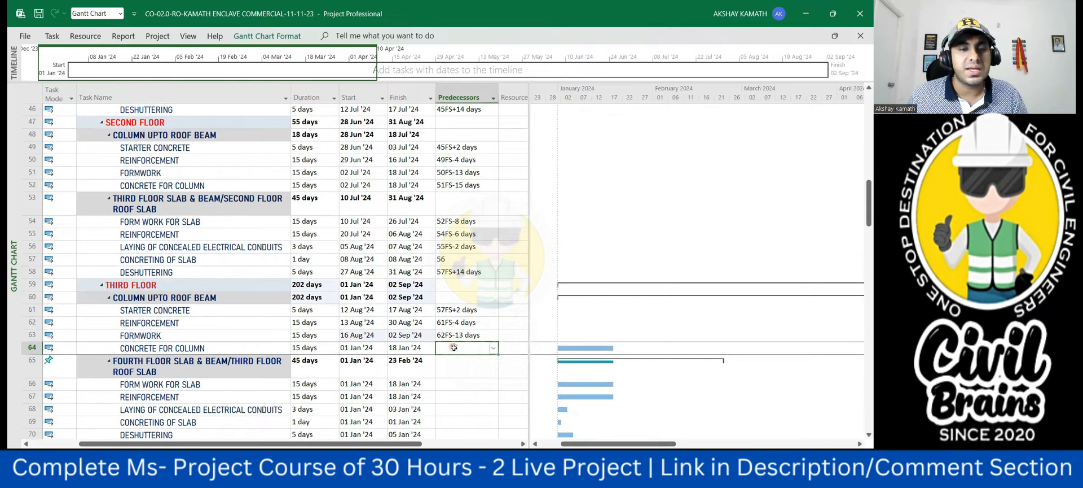
pyautogui.write('63fs')
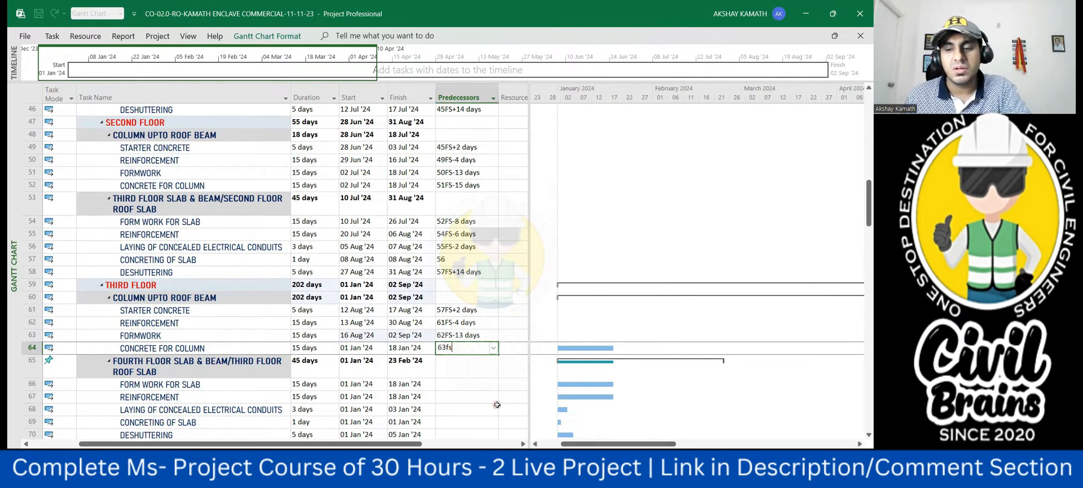
pyautogui.write('-15')
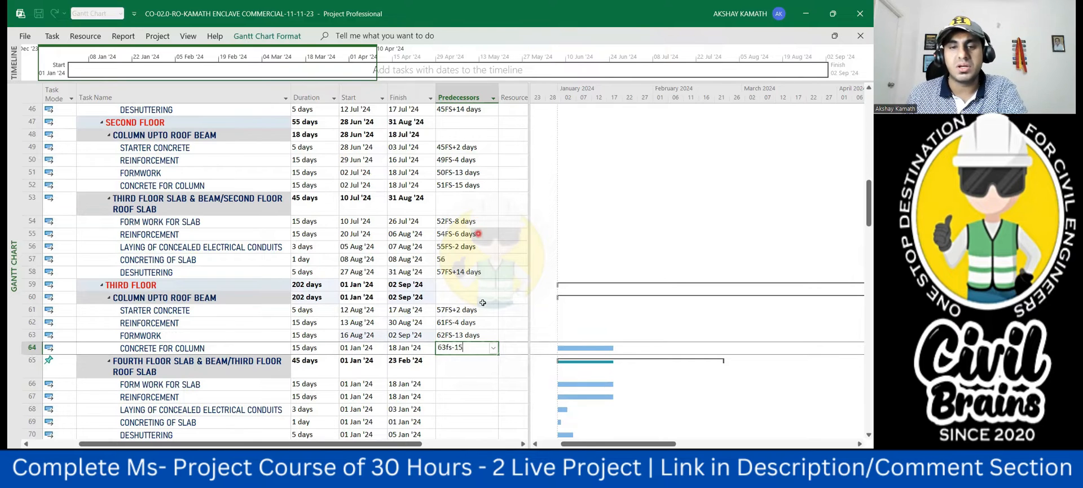
pyautogui.click(486, 379)
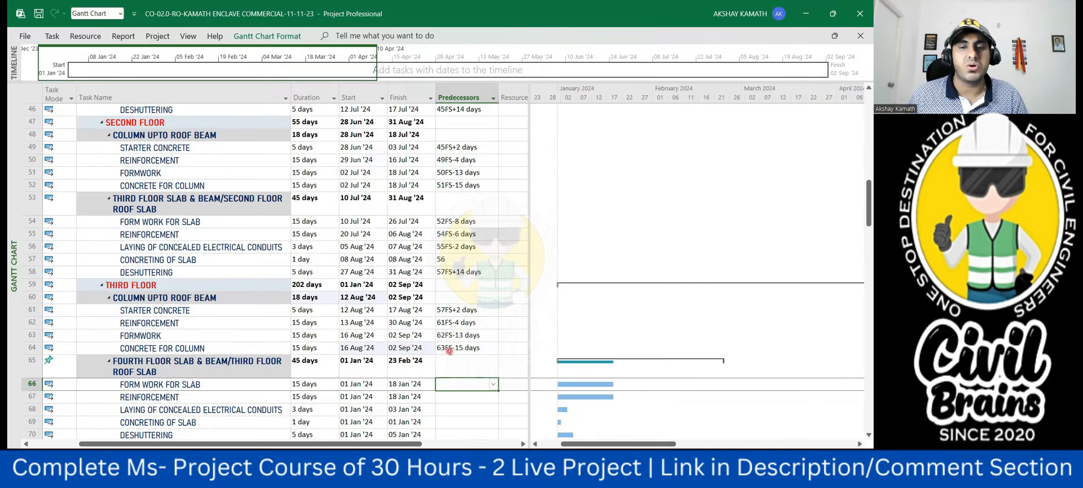
# - Link the third floor roof slab formwork in row 66 to the column concrete with predecessor 64FS-8 days
pyautogui.scroll(-3, 450, 351)
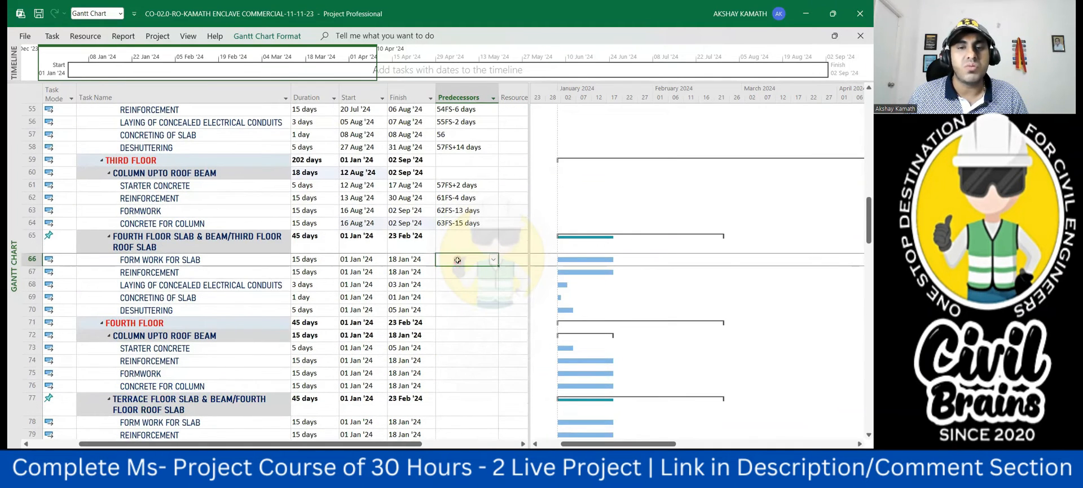
pyautogui.click(458, 260)
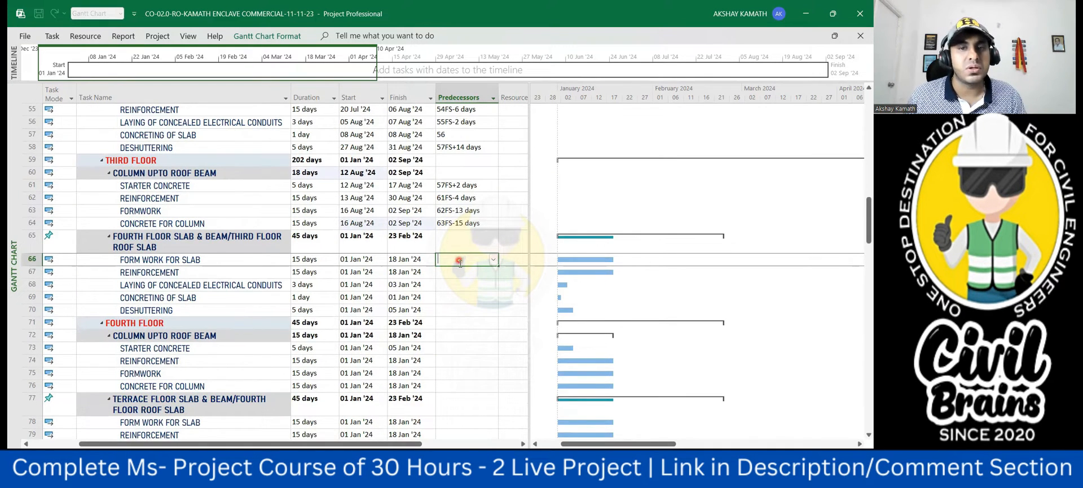
pyautogui.scroll(1, 463, 286)
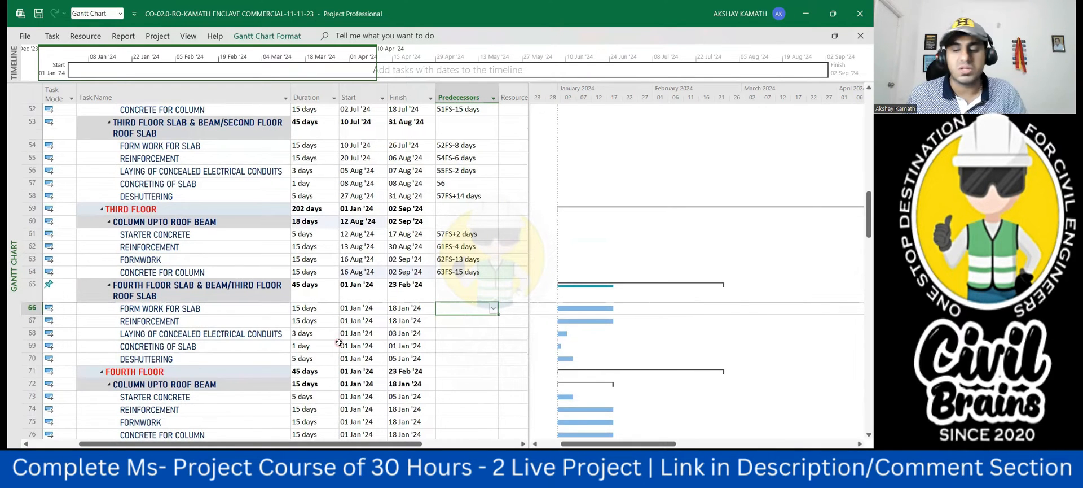
pyautogui.write('64fs-')
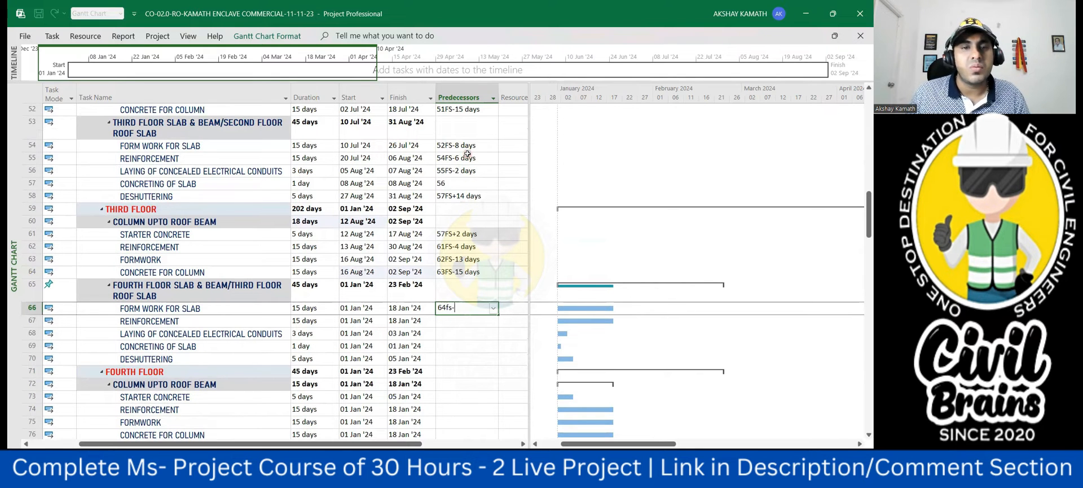
pyautogui.write('8')
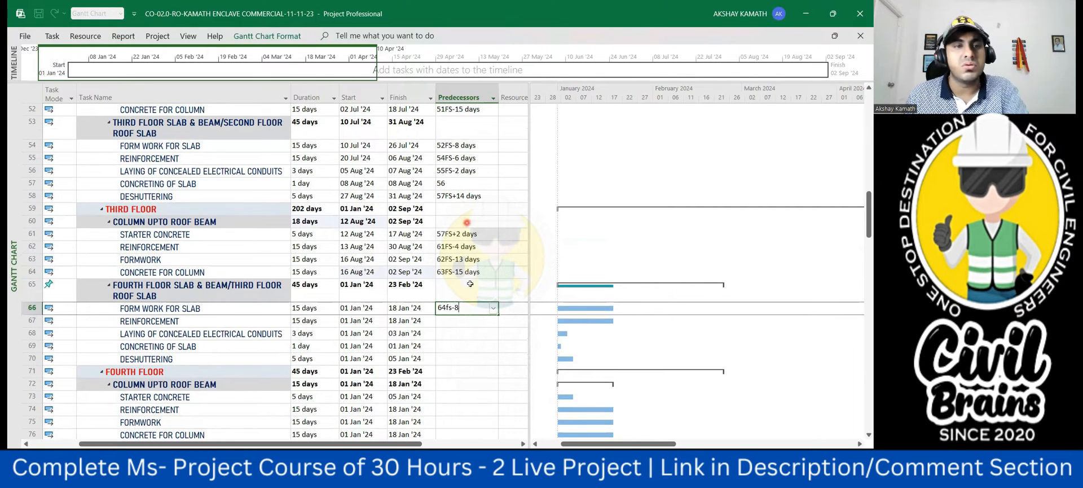
pyautogui.click(470, 372)
# - Switch the third floor roof slab summary task in row 65 to Auto Scheduled mode
pyautogui.scroll(1, 474, 379)
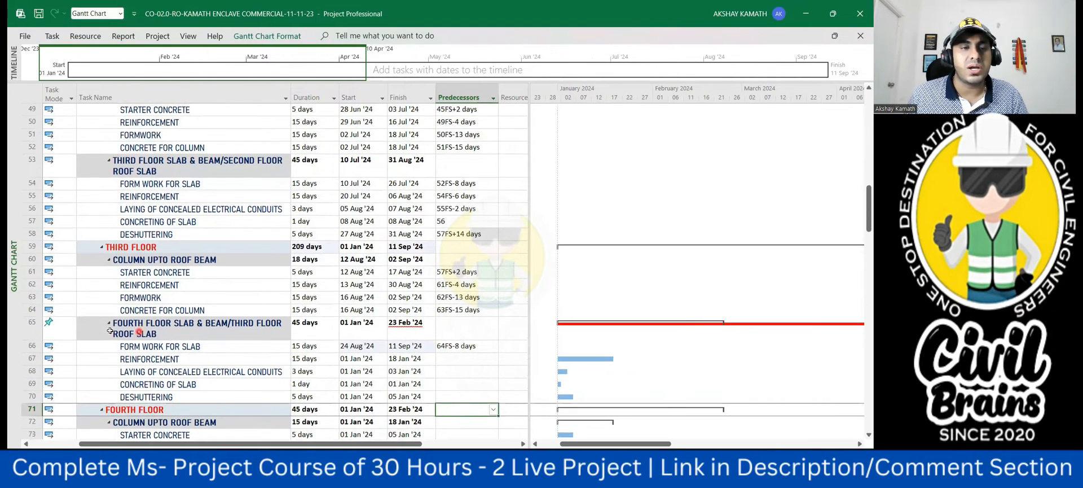
pyautogui.click(71, 334)
pyautogui.click(71, 328)
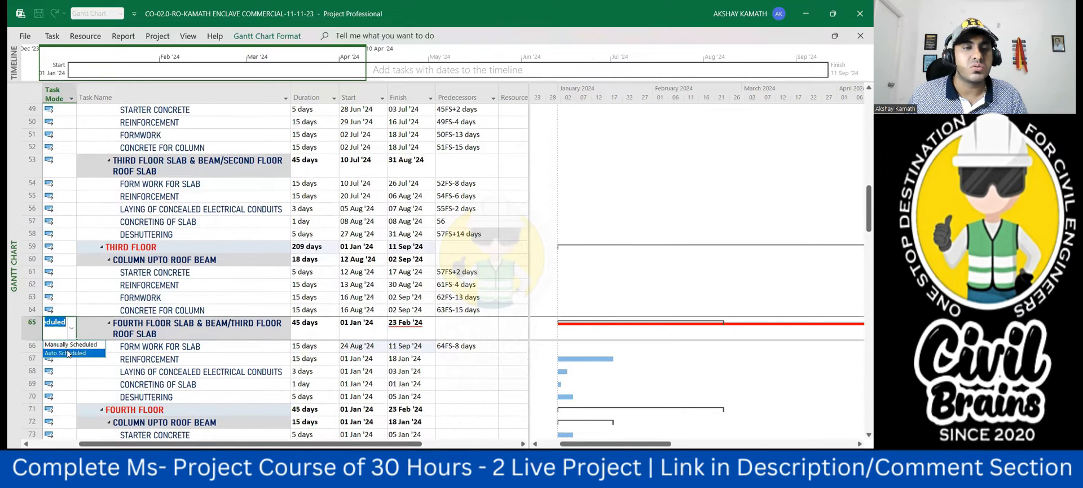
pyautogui.click(71, 351)
pyautogui.click(463, 396)
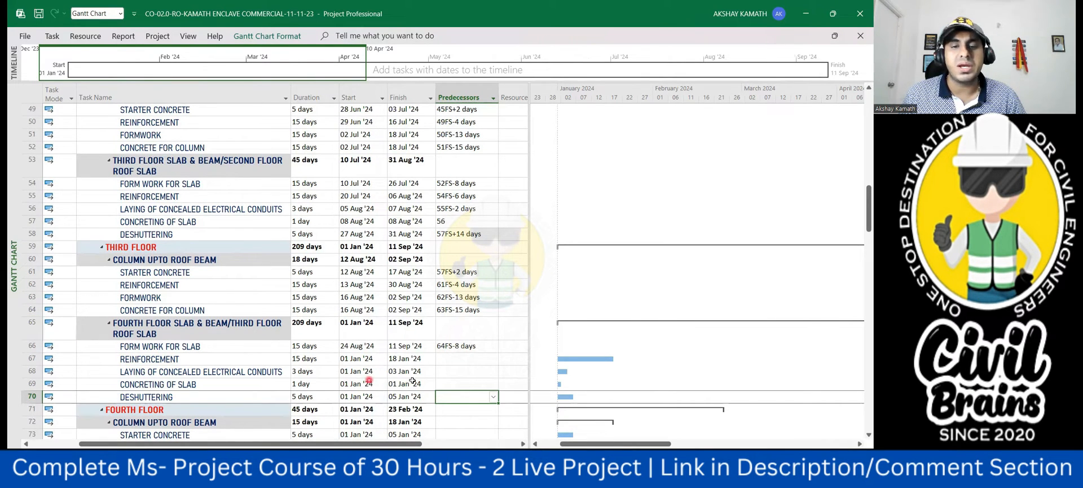
# - Try to change the predecessor of the slab formwork in row 66 to 65FS-8 days, and restore 64FS-8 days
pyautogui.click(444, 345)
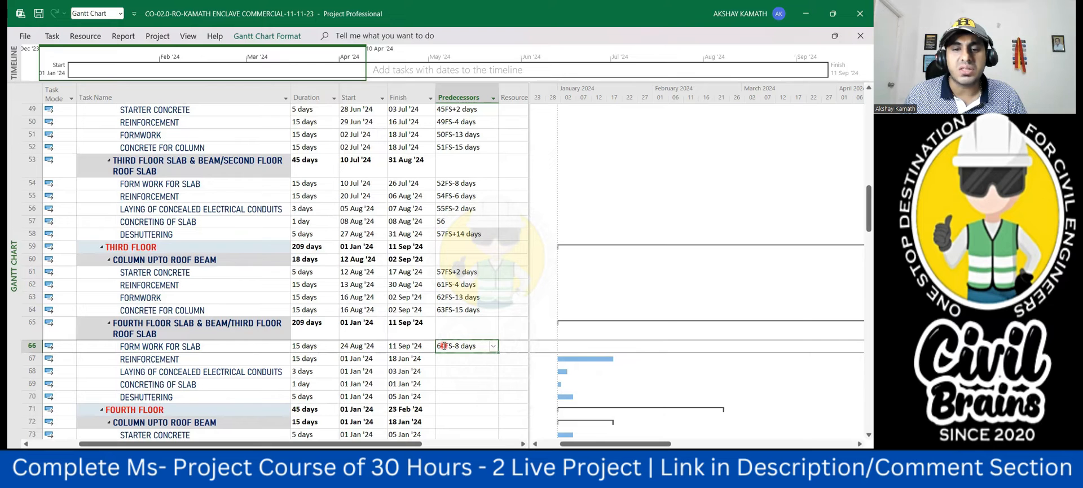
pyautogui.click(446, 348)
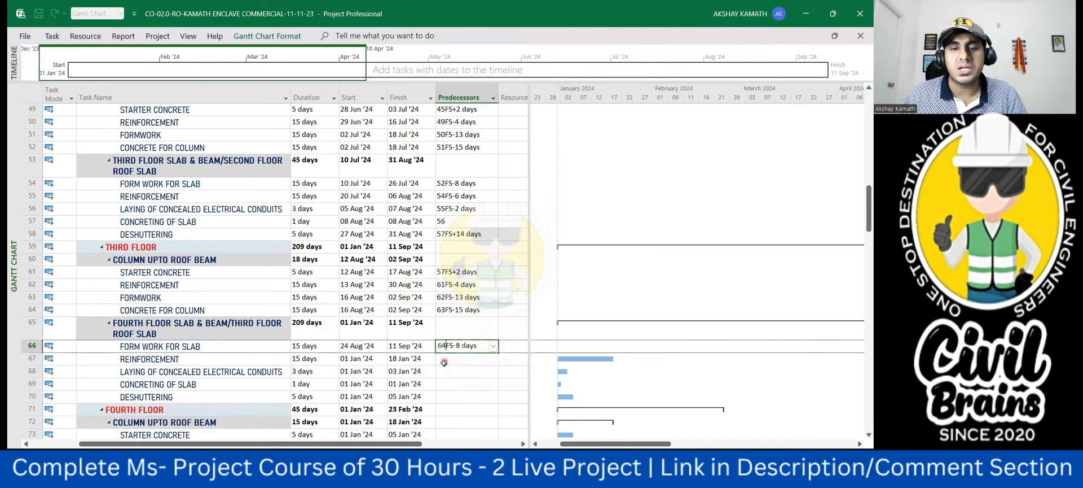
pyautogui.click(482, 398)
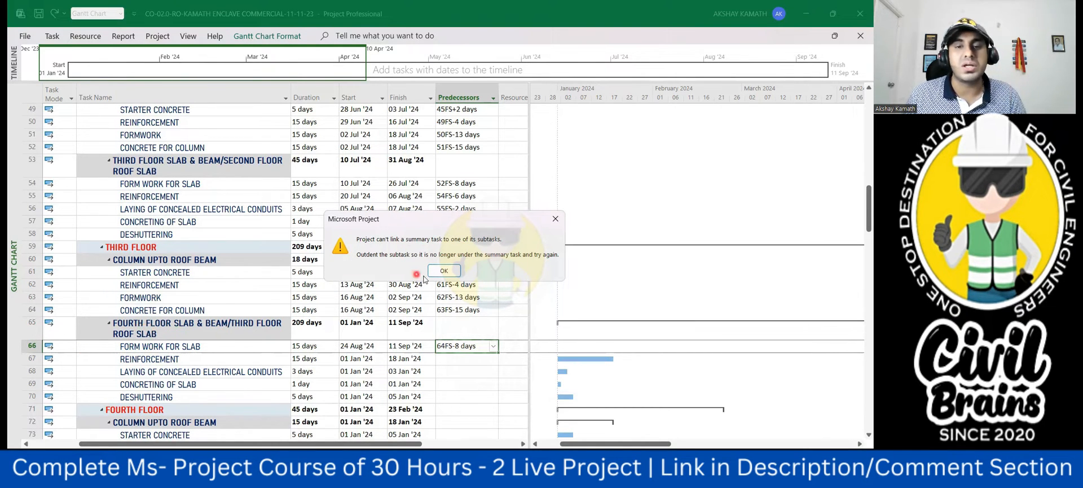
pyautogui.click(444, 271)
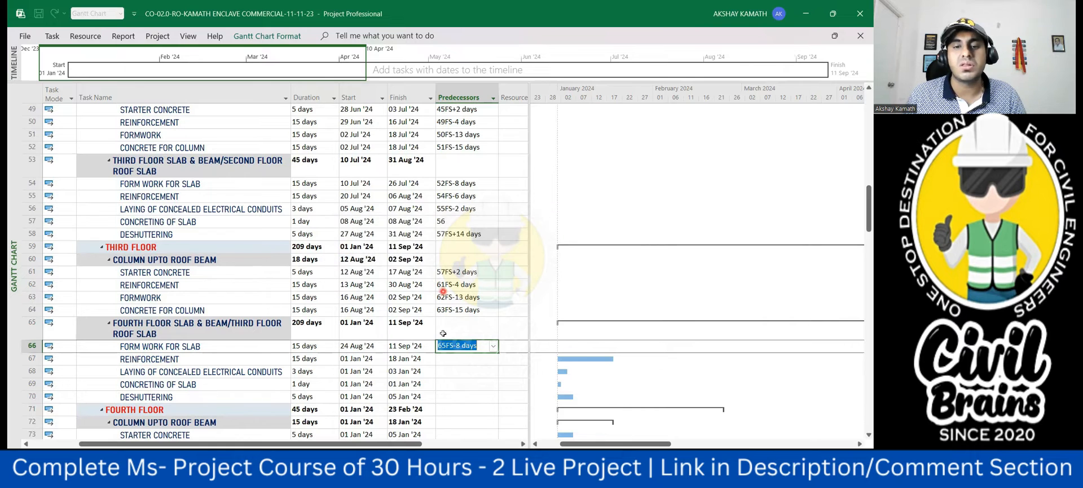
pyautogui.press('BackSpace')
pyautogui.write('4')
pyautogui.click(458, 370)
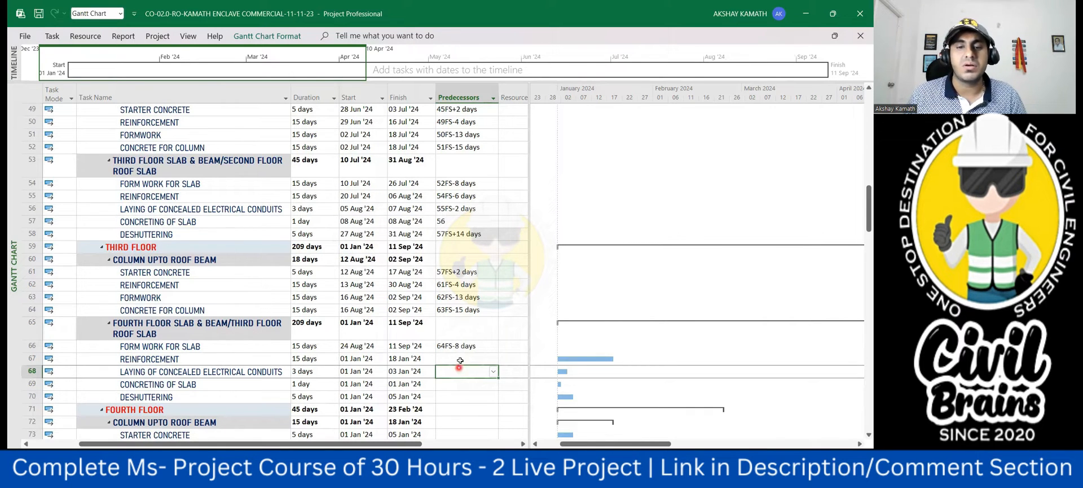
# - Link the third floor roof slab reinforcement in row 67 to the slab formwork with predecessor 66FS-6 days
pyautogui.click(460, 358)
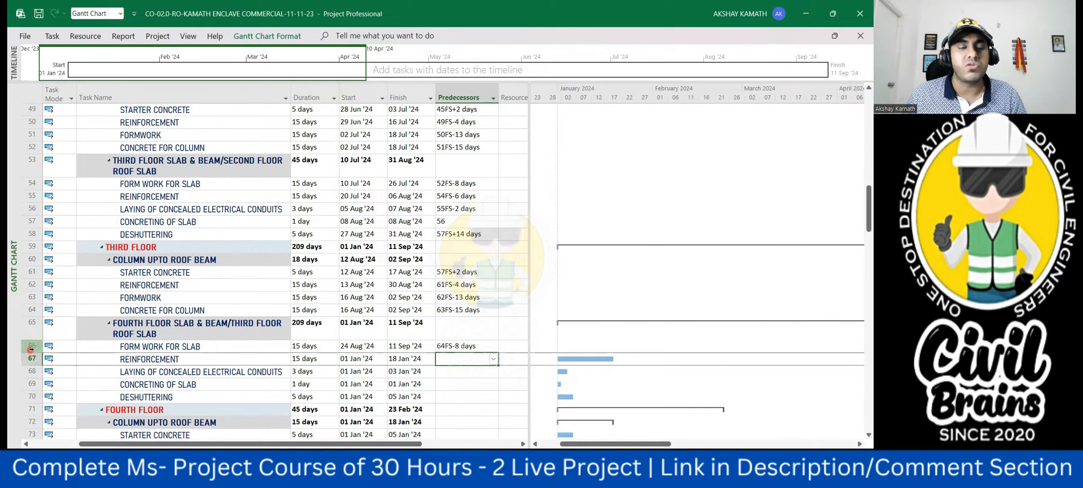
pyautogui.write('66fs')
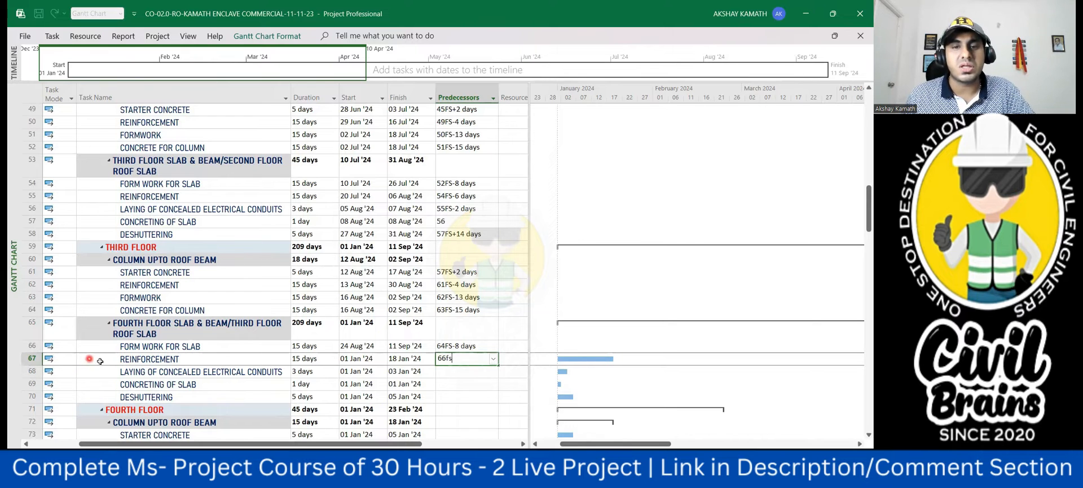
pyautogui.write('-6')
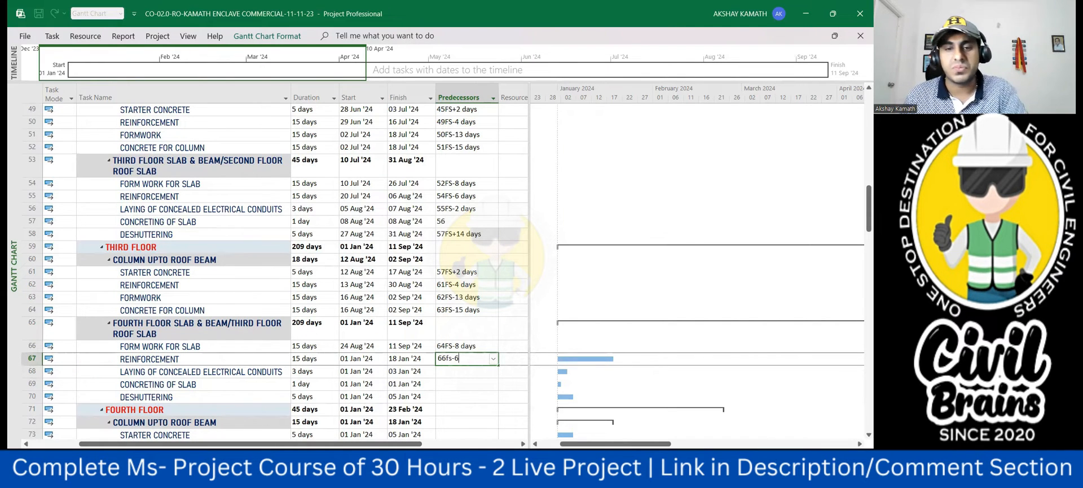
pyautogui.click(477, 411)
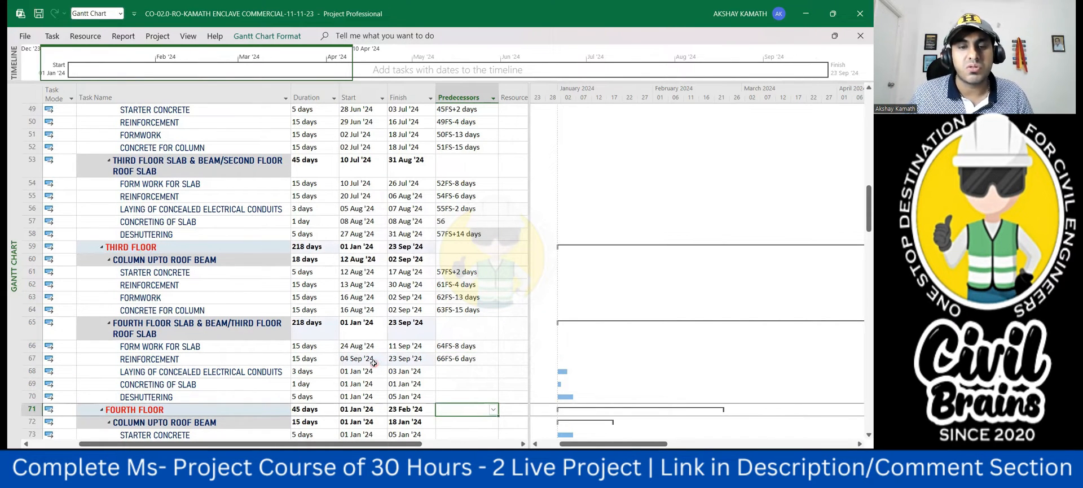
# - Link the laying of concealed electrical conduits in row 68 to the slab reinforcement with predecessor 67FS-2 days and check its start date
pyautogui.click(461, 370)
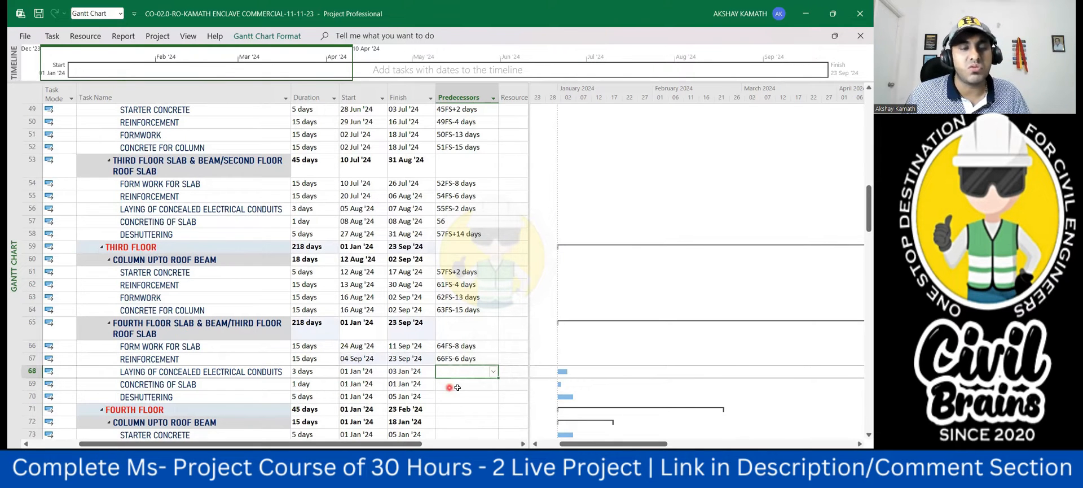
pyautogui.write('67')
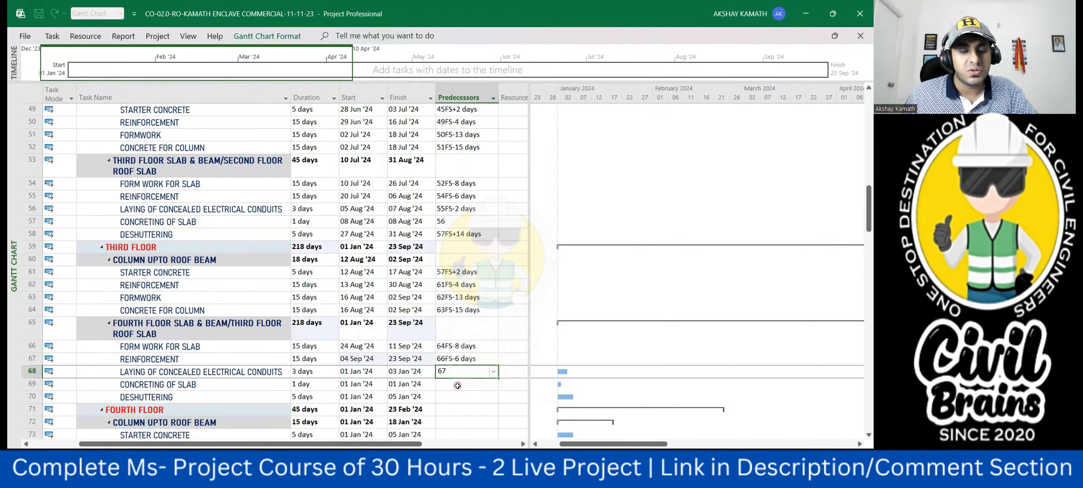
pyautogui.write('fs-2')
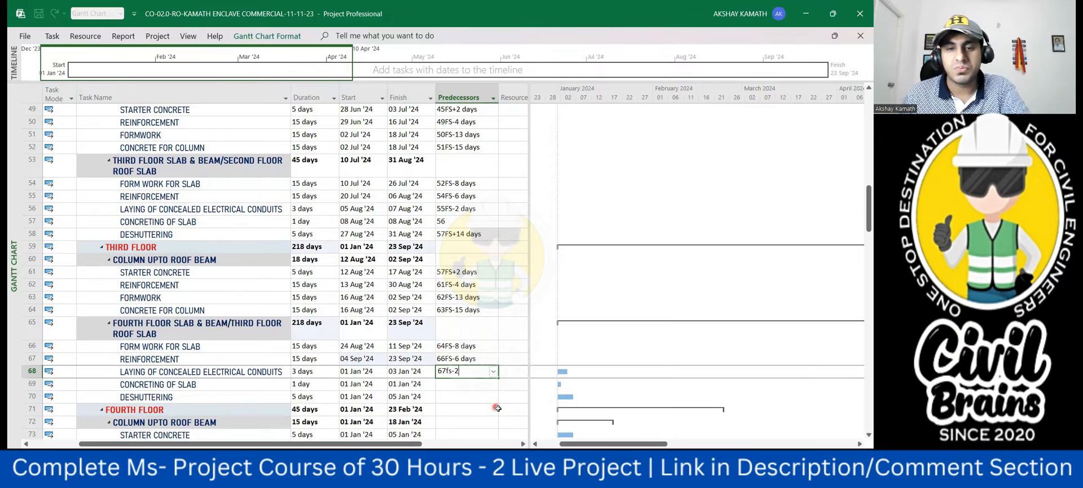
pyautogui.click(494, 406)
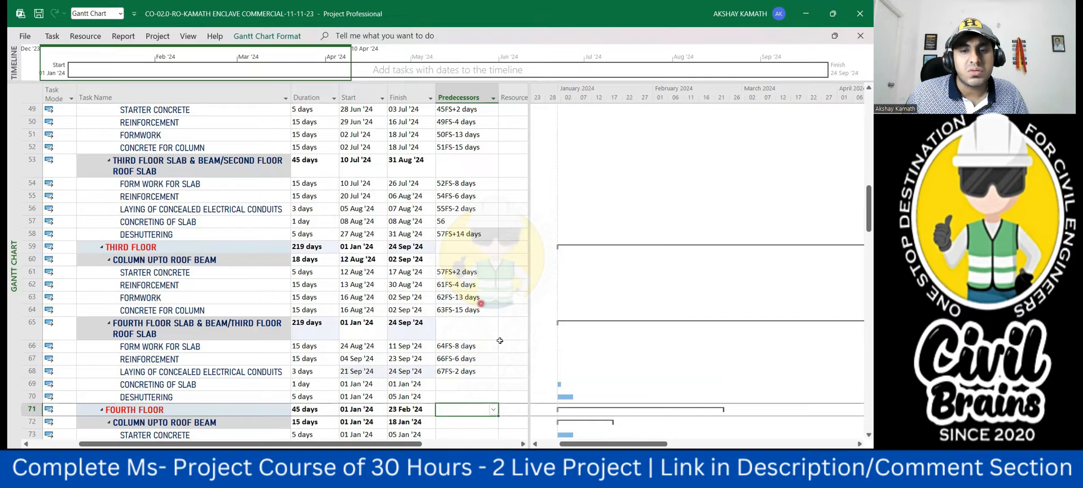
pyautogui.click(452, 367)
pyautogui.click(416, 360)
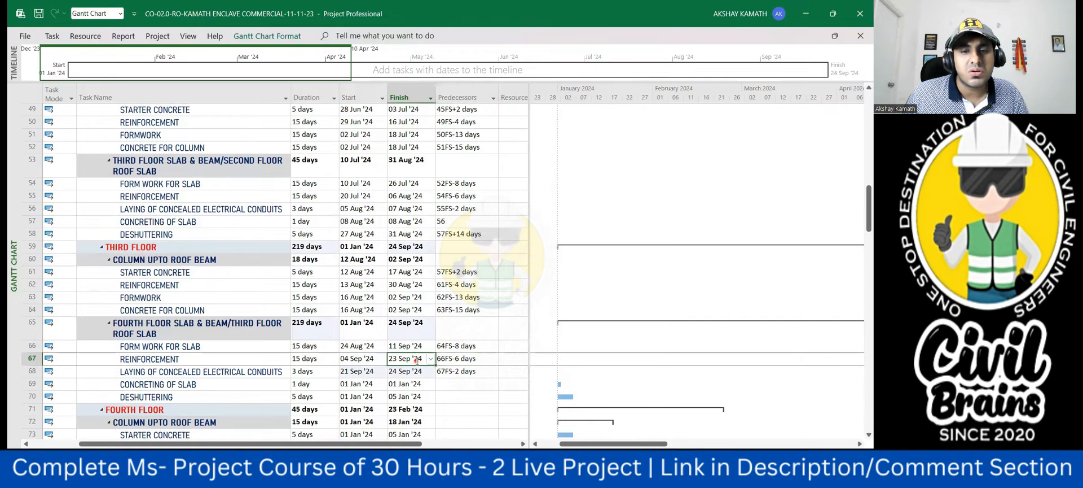
pyautogui.click(377, 372)
pyautogui.click(382, 371)
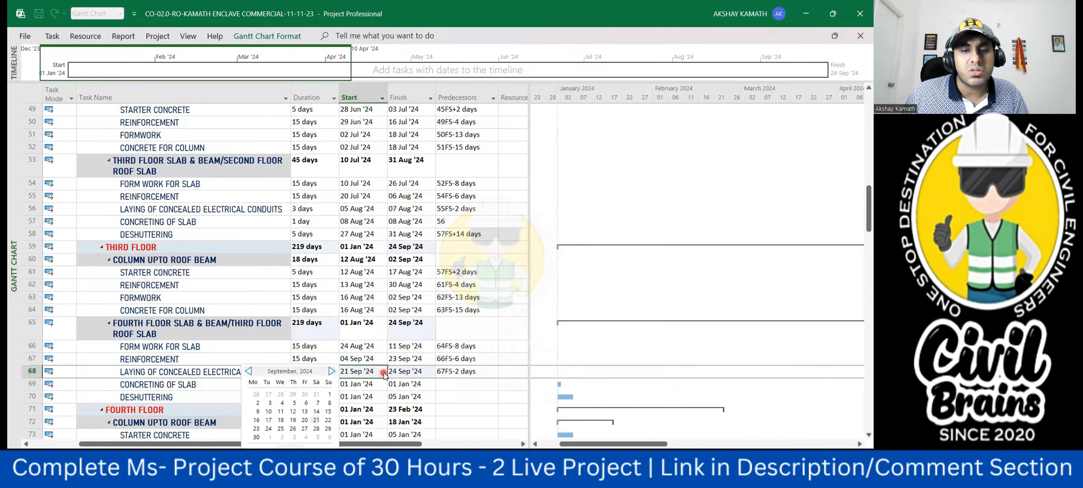
# - Link the third floor concreting of slab in row 69 to the concealed electrical conduits task with predecessor 68
pyautogui.click(475, 413)
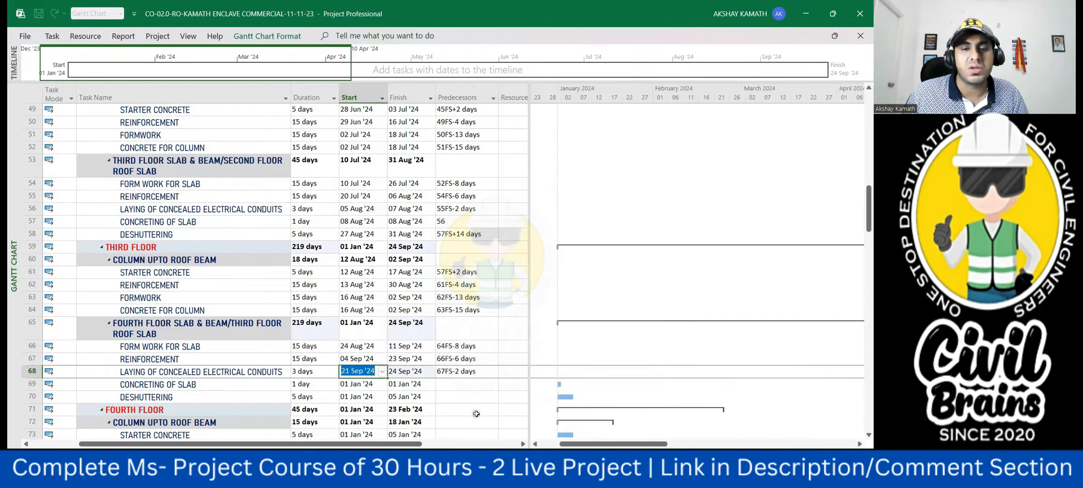
pyautogui.click(477, 413)
pyautogui.click(462, 385)
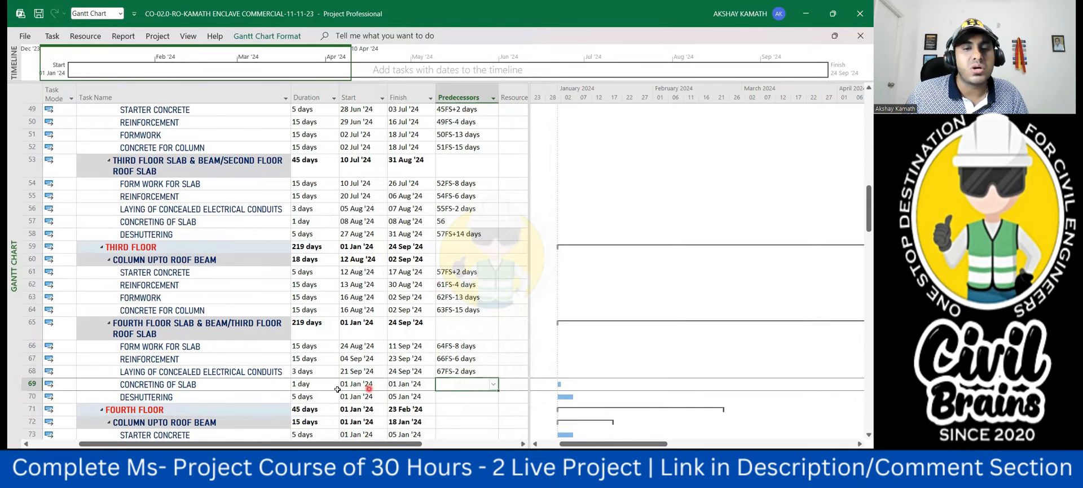
pyautogui.write('68')
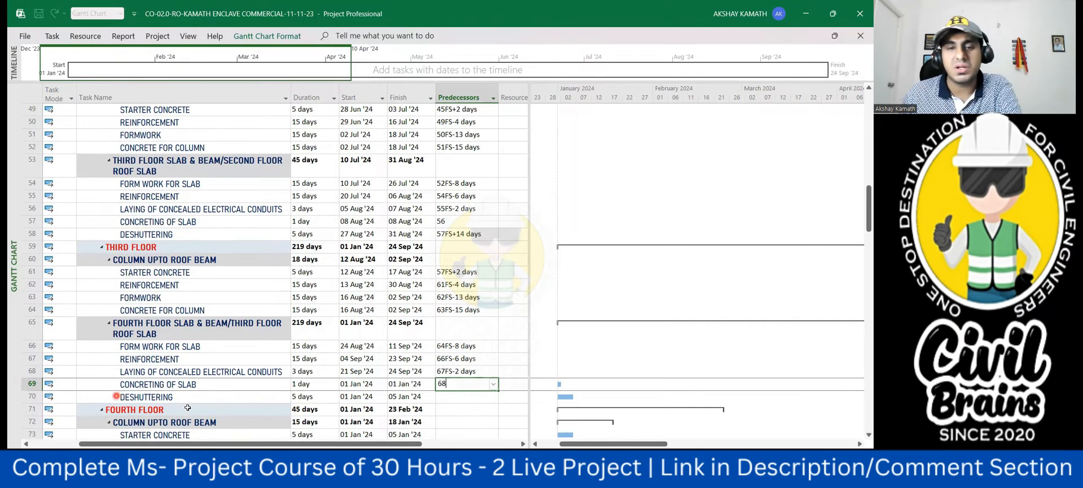
pyautogui.click(472, 414)
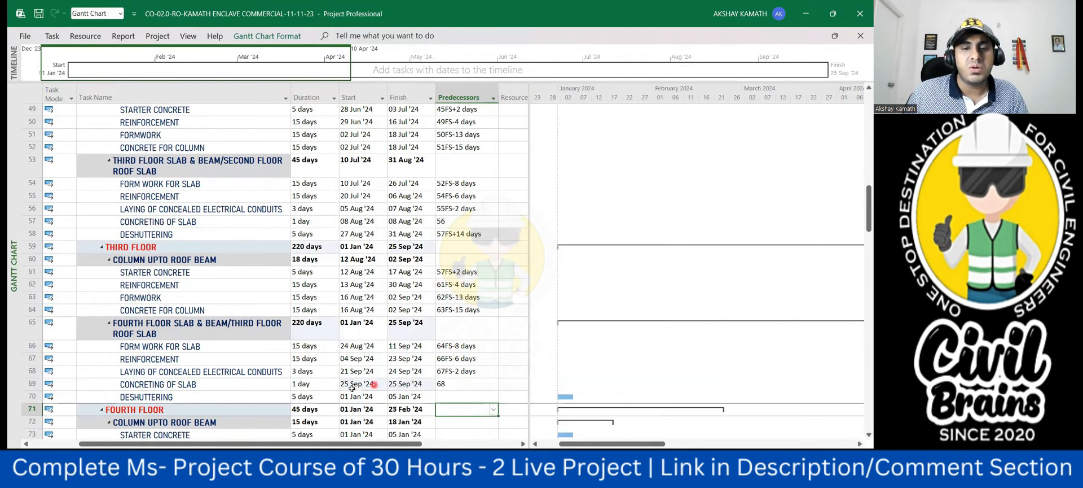
# - Link the third floor deshuttering in row 70 to the slab concreting with predecessor 69FS+14 days
pyautogui.scroll(-2, 417, 388)
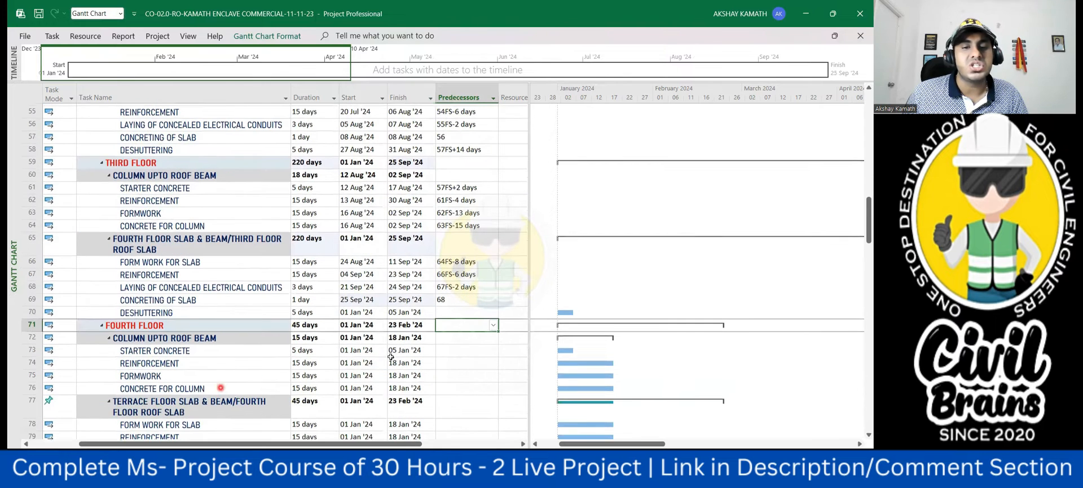
pyautogui.click(460, 311)
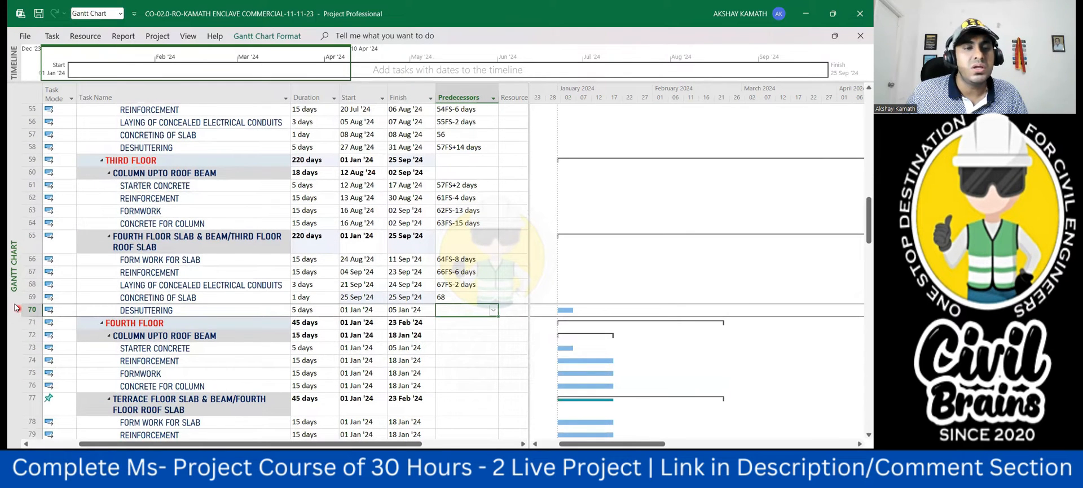
pyautogui.write('689')
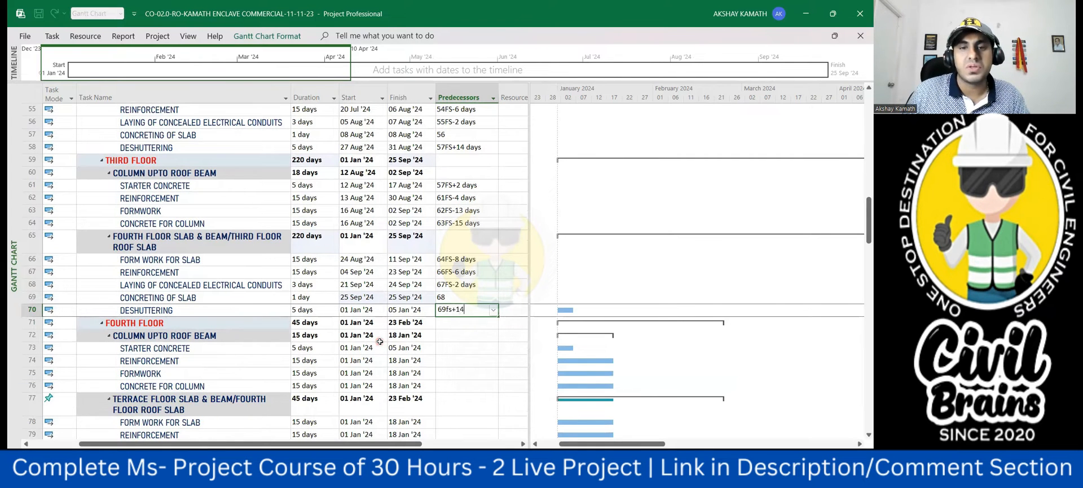
pyautogui.click(492, 382)
pyautogui.scroll(1, 395, 361)
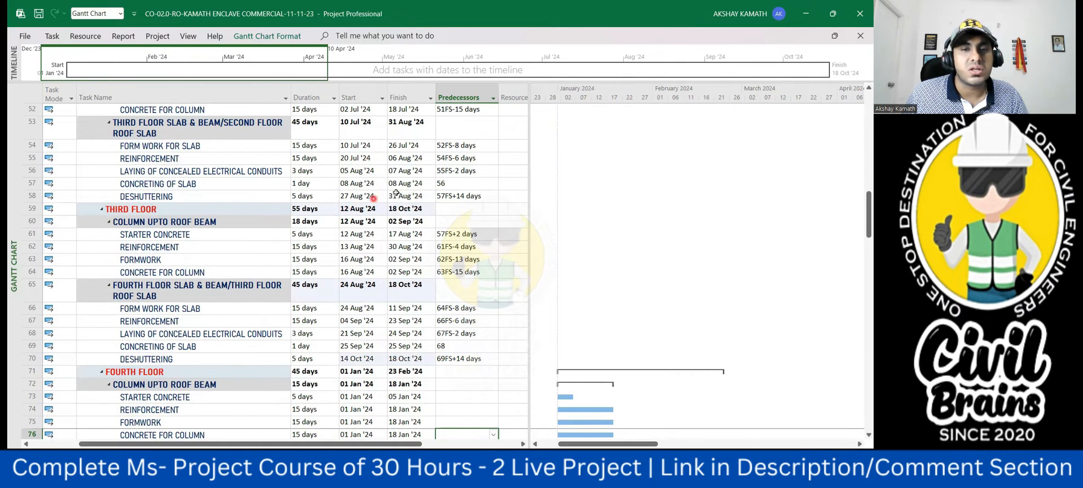
# - Link the fourth floor starter concrete in row 73 to the third floor slab concreting with predecessor 69FS+2 days
pyautogui.scroll(-3, 443, 339)
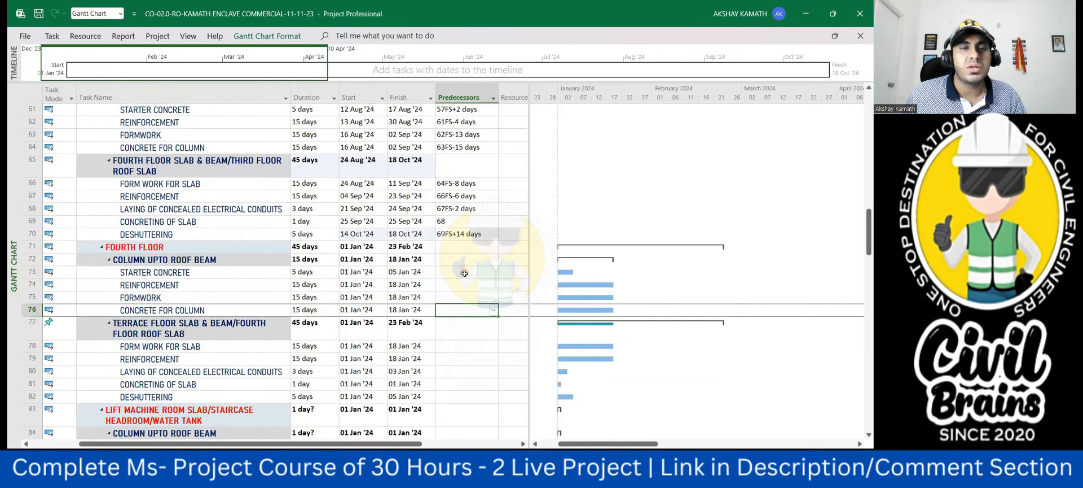
pyautogui.scroll(3, 464, 273)
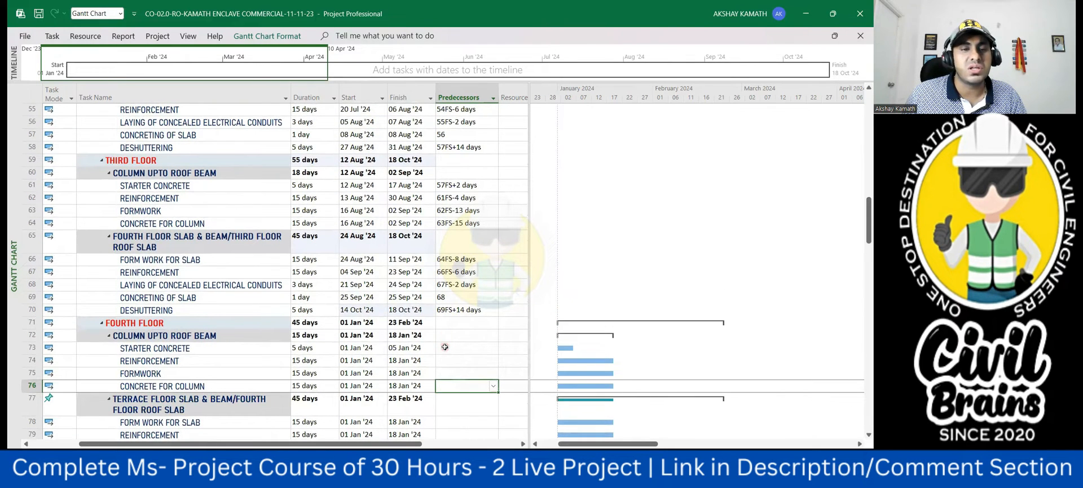
pyautogui.click(445, 347)
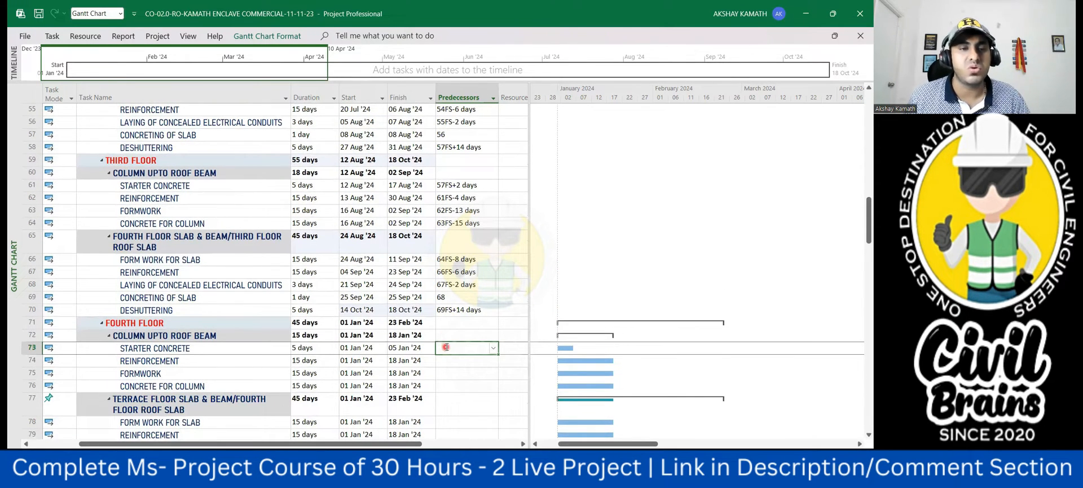
pyautogui.click(477, 347)
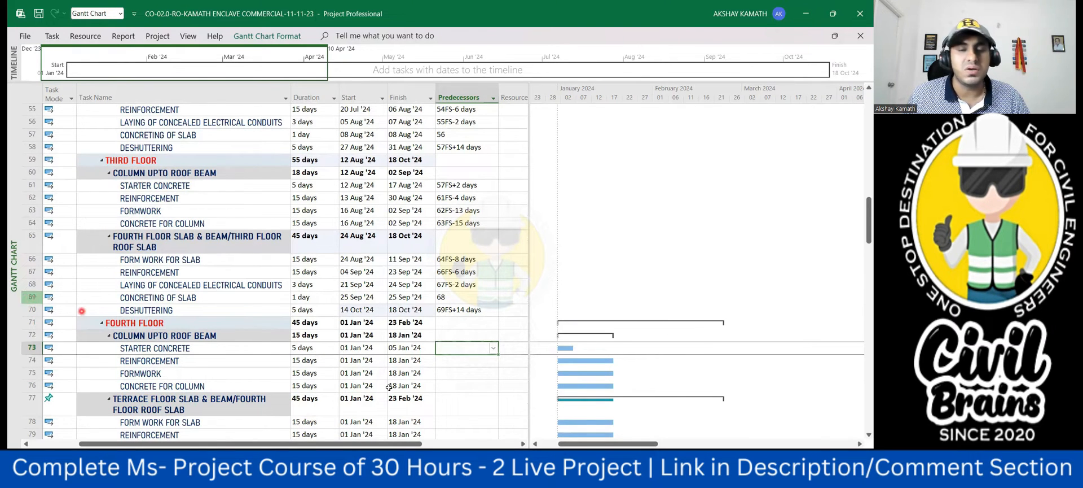
pyautogui.write('69fs+2')
pyautogui.click(453, 379)
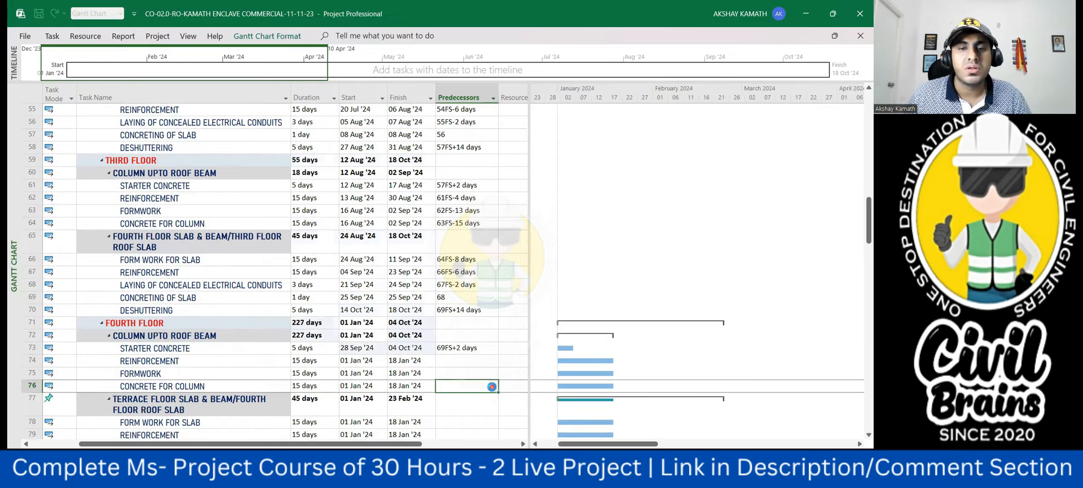
# - Link the fourth floor column reinforcement in row 74 to the starter concrete with predecessor 73FS-4 days and check its start date
pyautogui.click(451, 361)
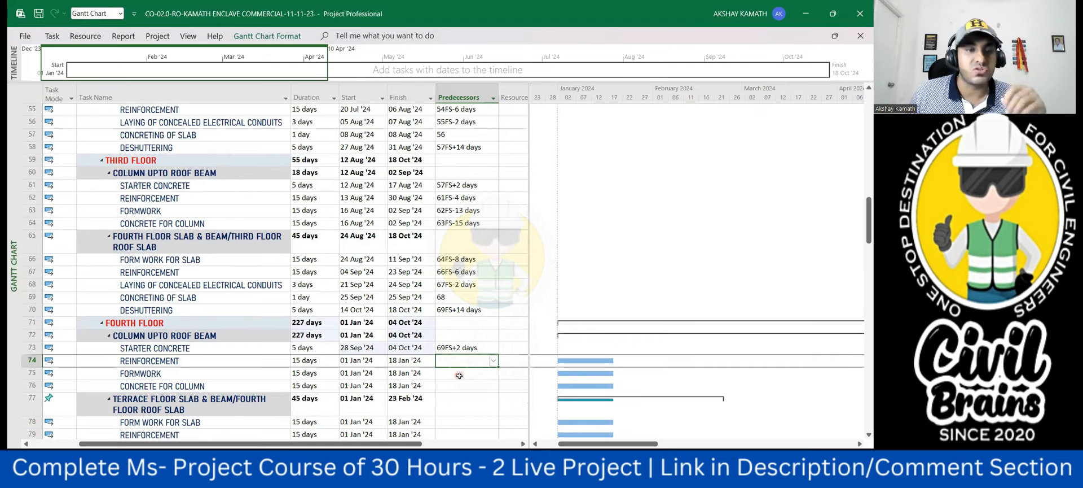
pyautogui.write('73fs')
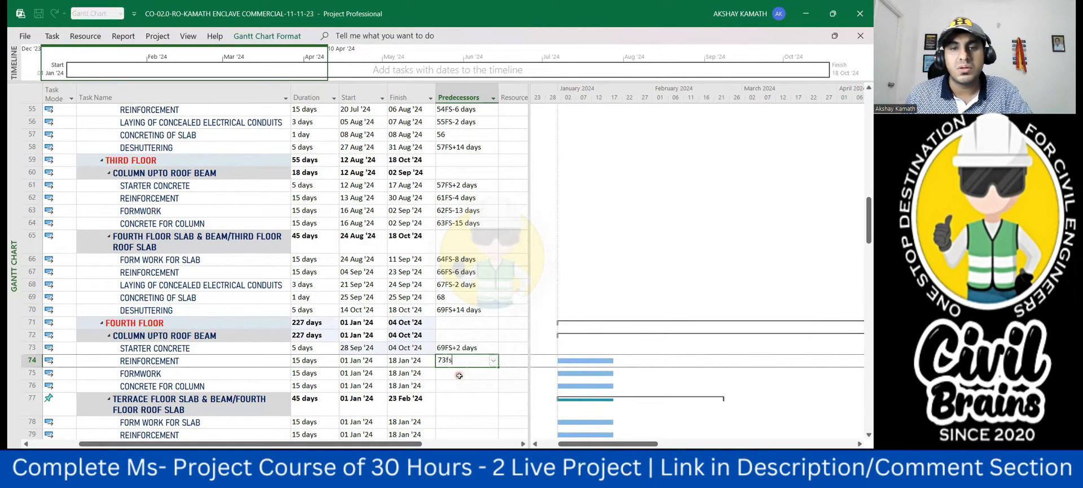
pyautogui.write('-4')
pyautogui.press('Return')
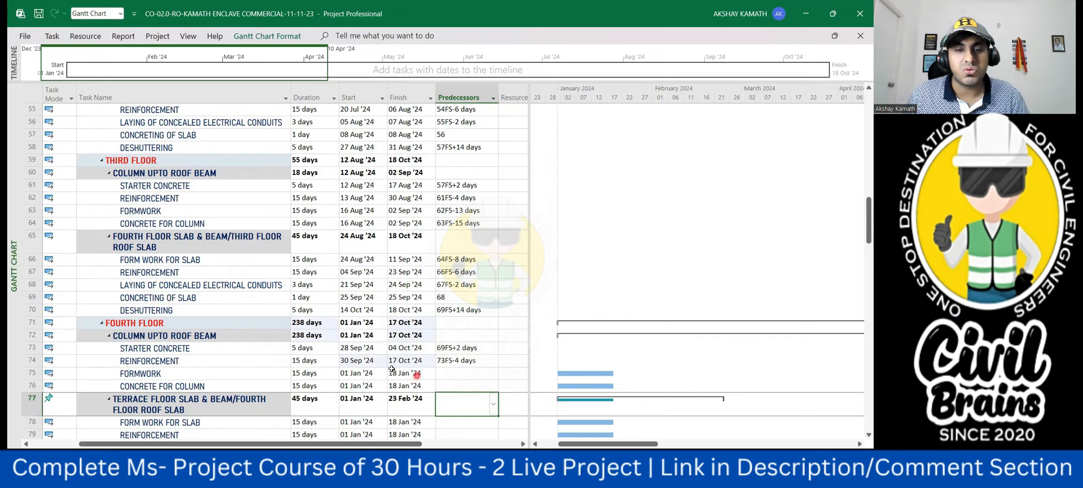
pyautogui.click(375, 361)
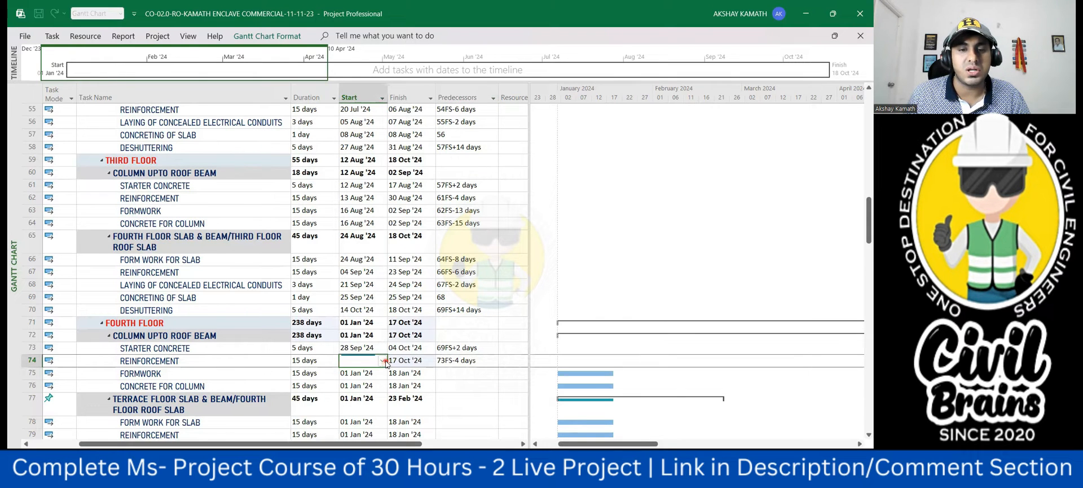
pyautogui.click(381, 361)
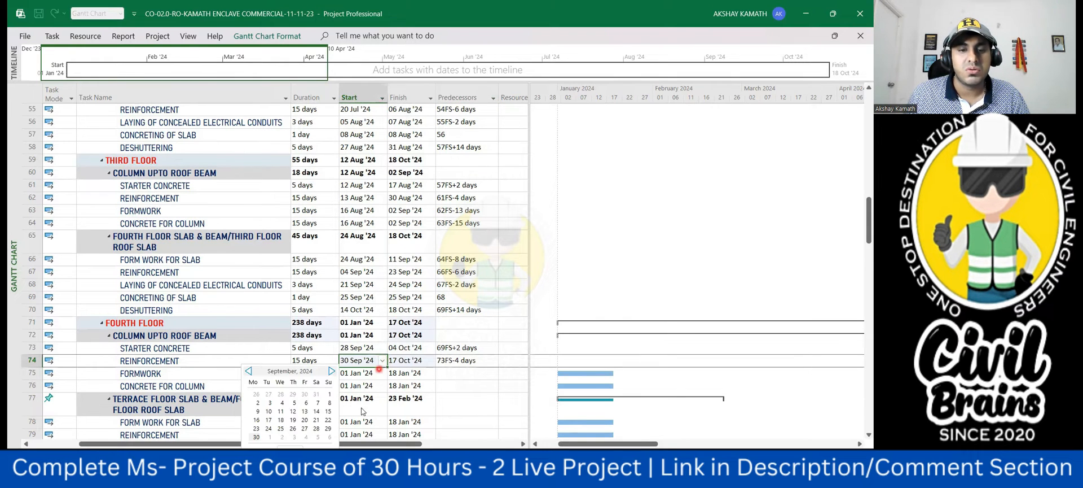
pyautogui.click(463, 398)
# - Link the fourth floor column formwork in row 75 to the column reinforcement with predecessor 74FS-13 days
pyautogui.click(463, 376)
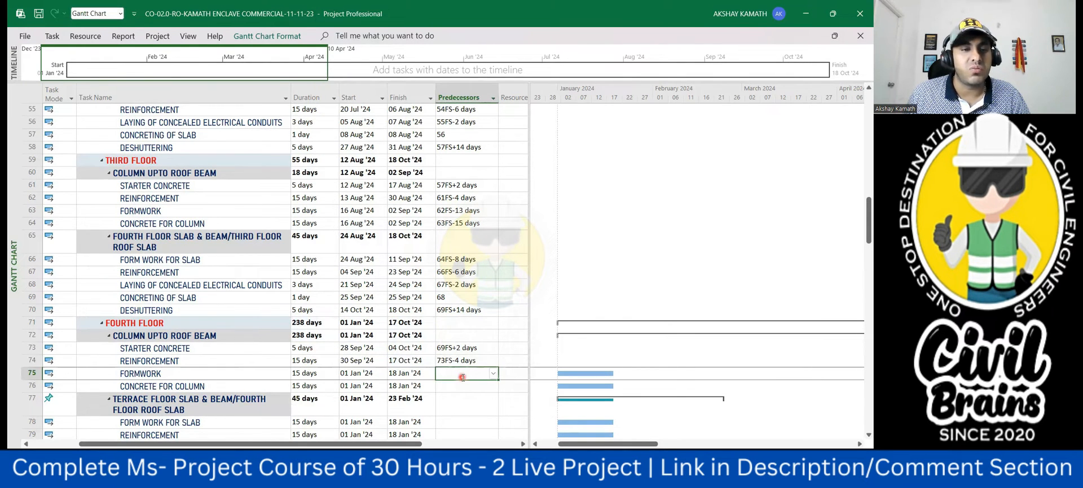
pyautogui.write('74fs')
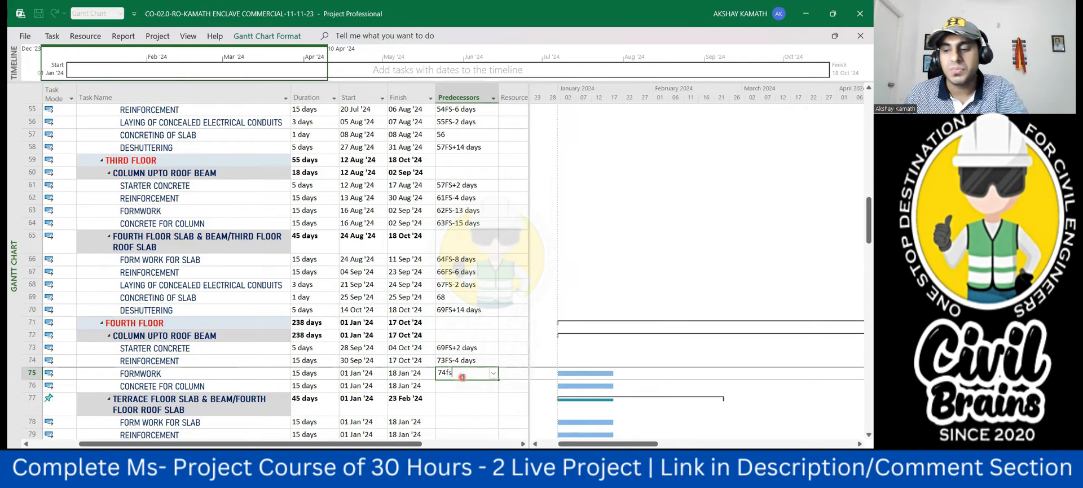
pyautogui.write('-')
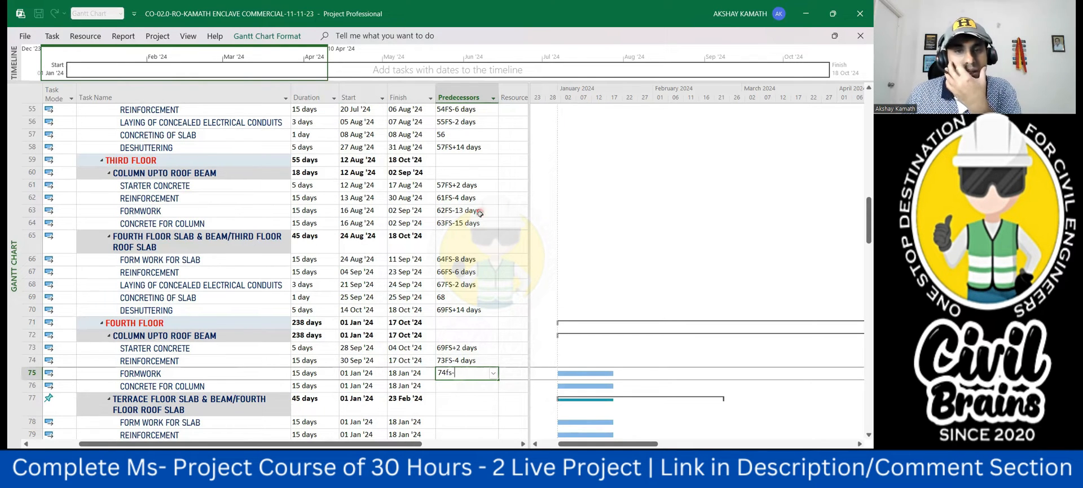
pyautogui.write('13')
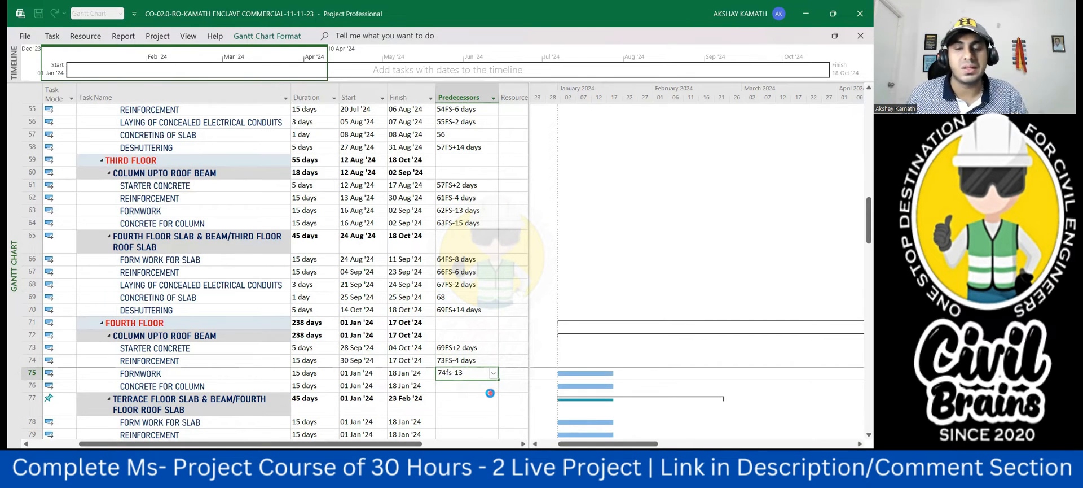
pyautogui.press('Return')
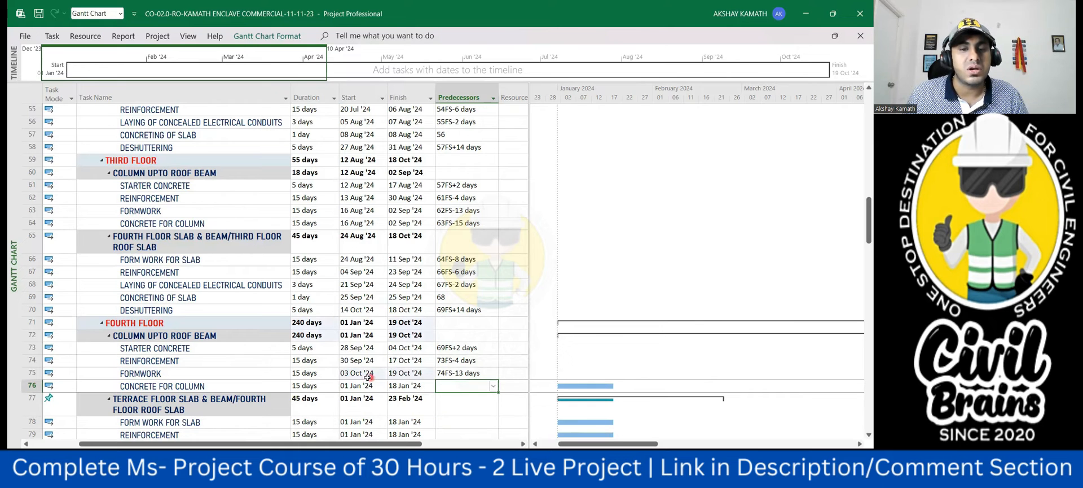
# - Link the fourth floor concrete for column in row 76 to the column formwork with predecessor 75FS-15 days
pyautogui.write('75fs-15')
pyautogui.click(500, 417)
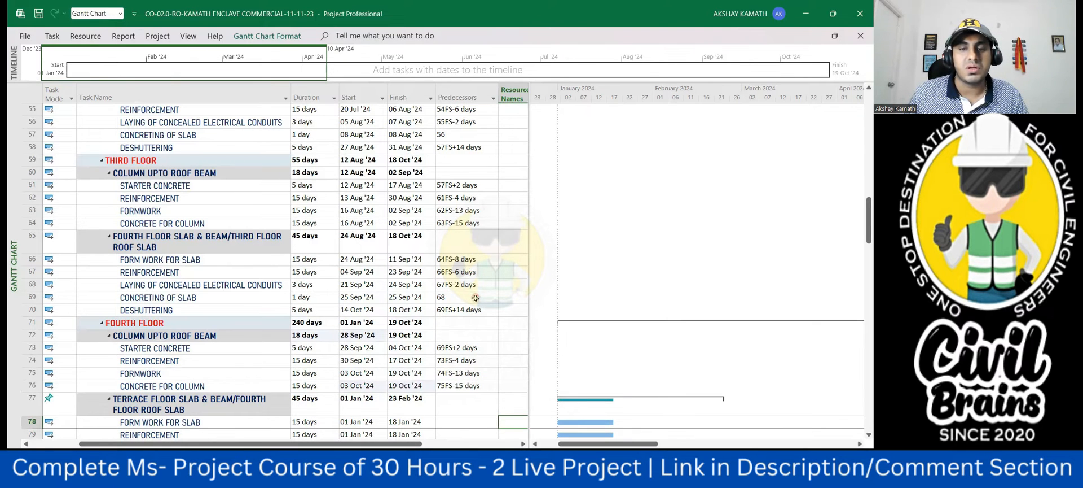
# - Link the fourth floor roof slab formwork in row 78 to the column concrete with predecessor 76FS-8 days
pyautogui.scroll(-1, 477, 296)
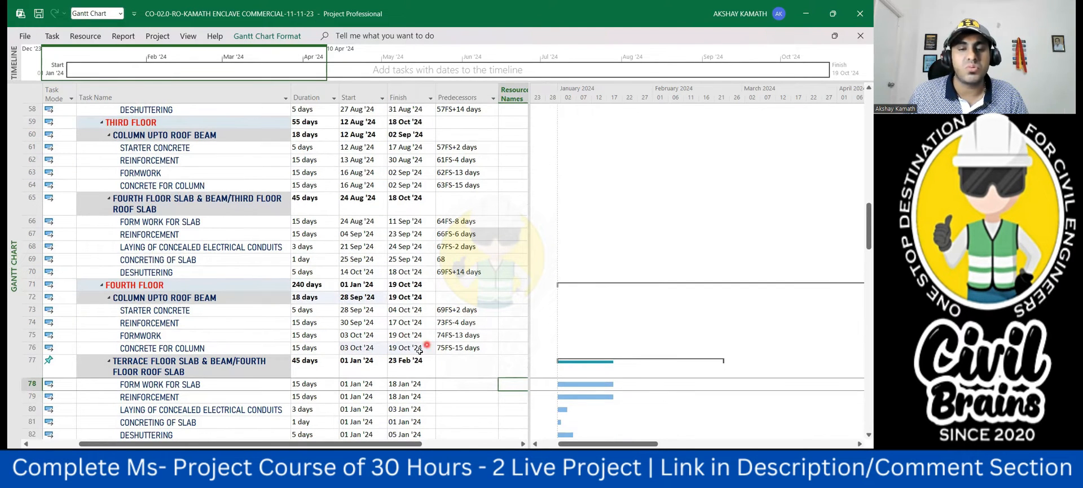
pyautogui.scroll(-1, 404, 342)
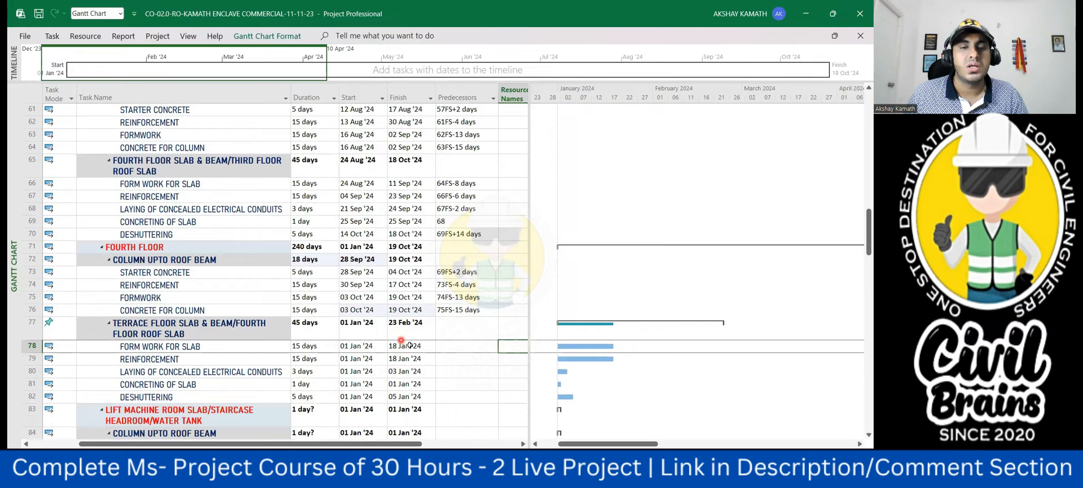
pyautogui.click(454, 347)
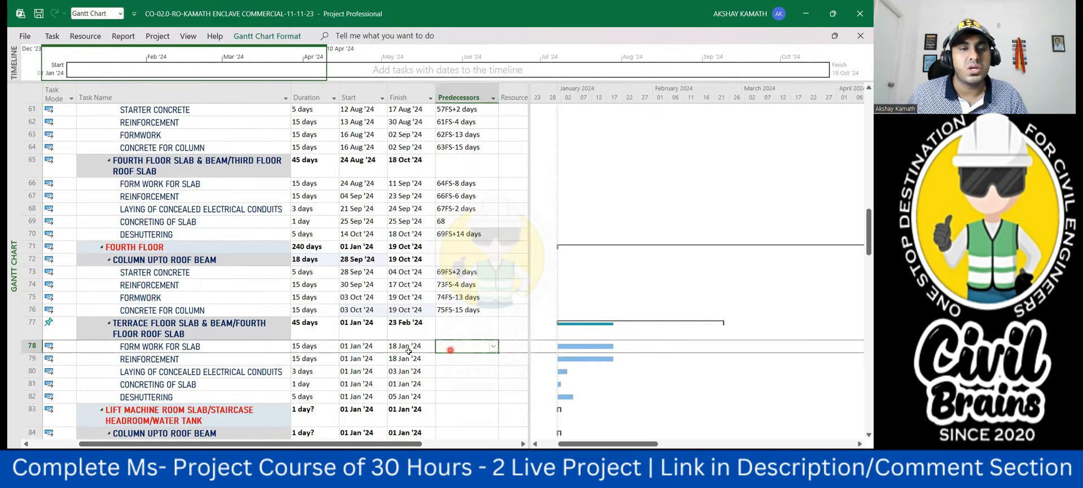
pyautogui.write('76fs')
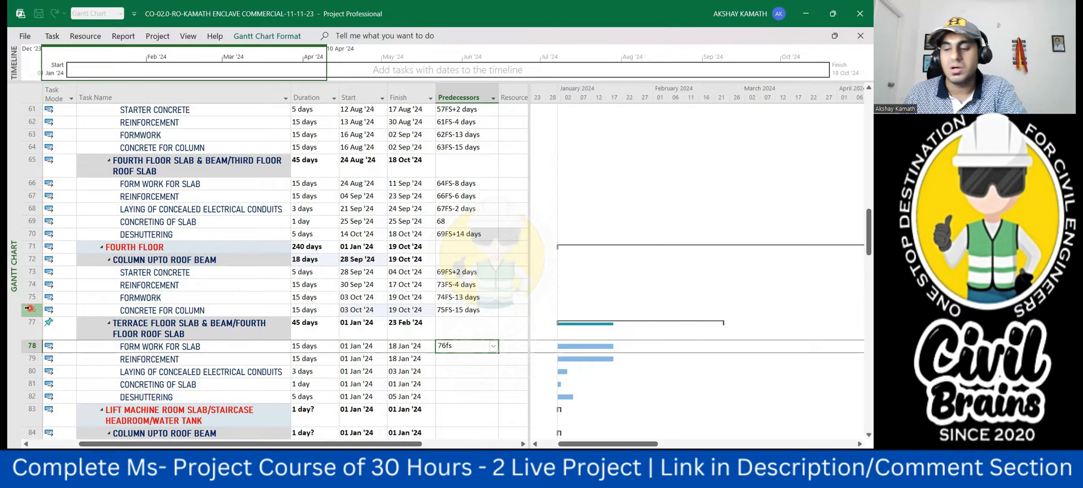
pyautogui.write('-8')
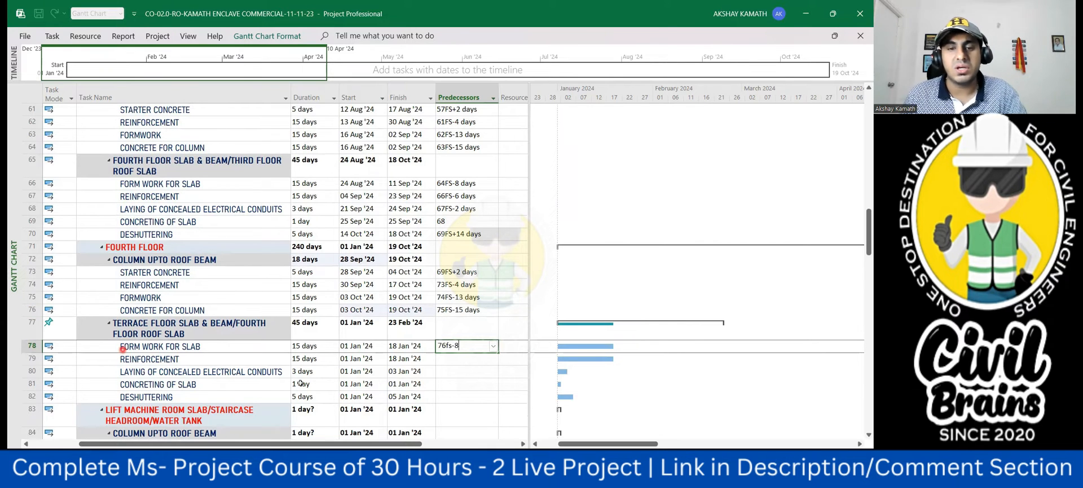
pyautogui.click(471, 415)
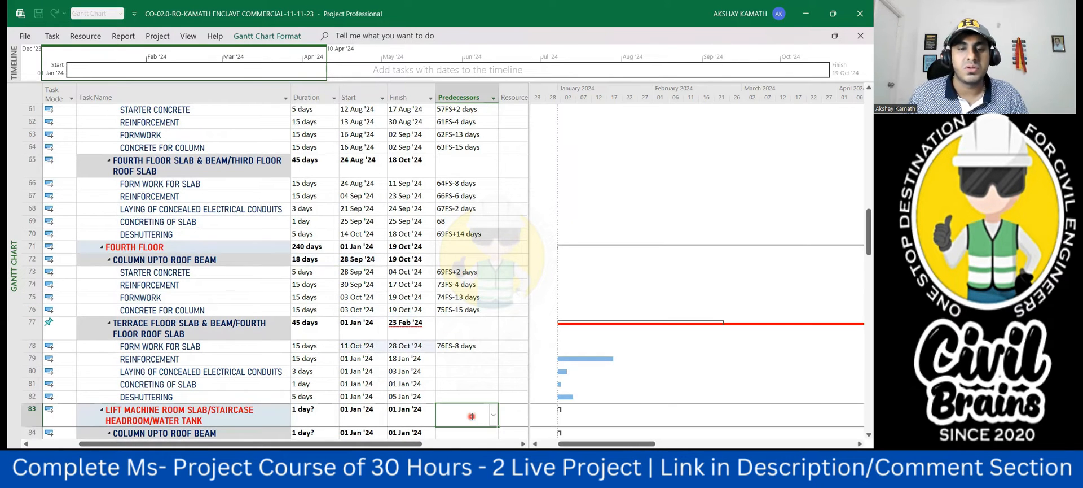
# - Switch the fourth floor roof slab summary task in row 77 to Auto Scheduled mode
pyautogui.click(51, 325)
pyautogui.click(71, 327)
pyautogui.click(68, 353)
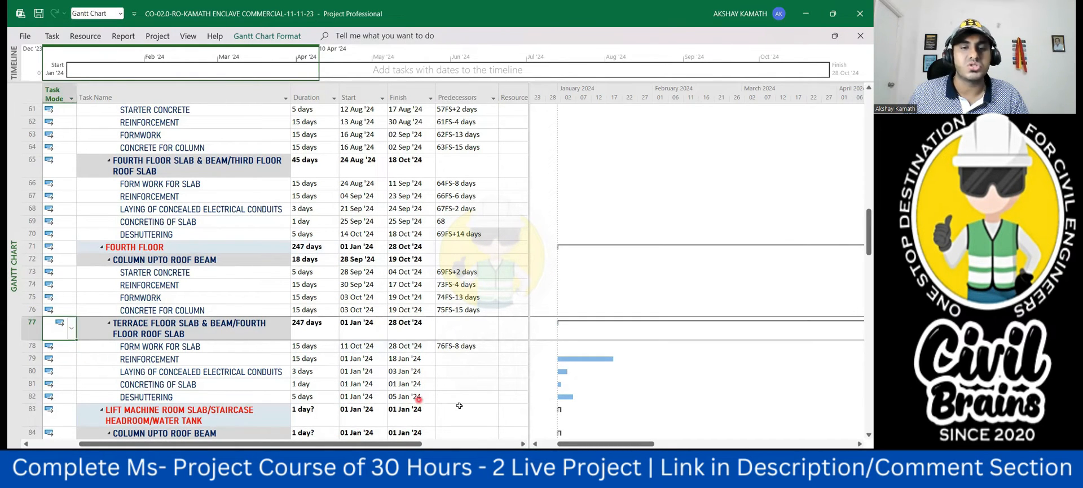
pyautogui.click(460, 415)
# - Link the fourth floor roof slab reinforcement in row 79 to the slab formwork with predecessor 78FS-6 days
pyautogui.click(454, 358)
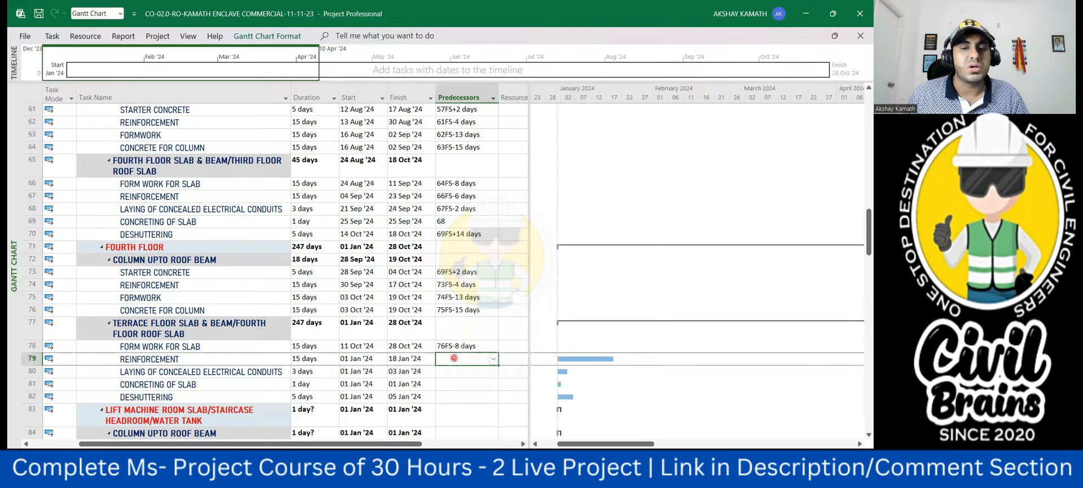
pyautogui.write('78')
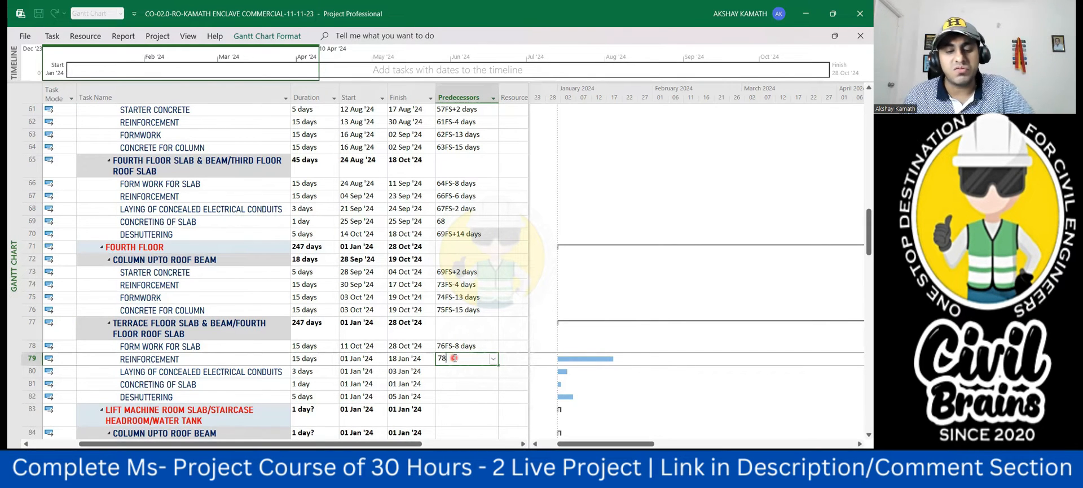
pyautogui.write('fs-6')
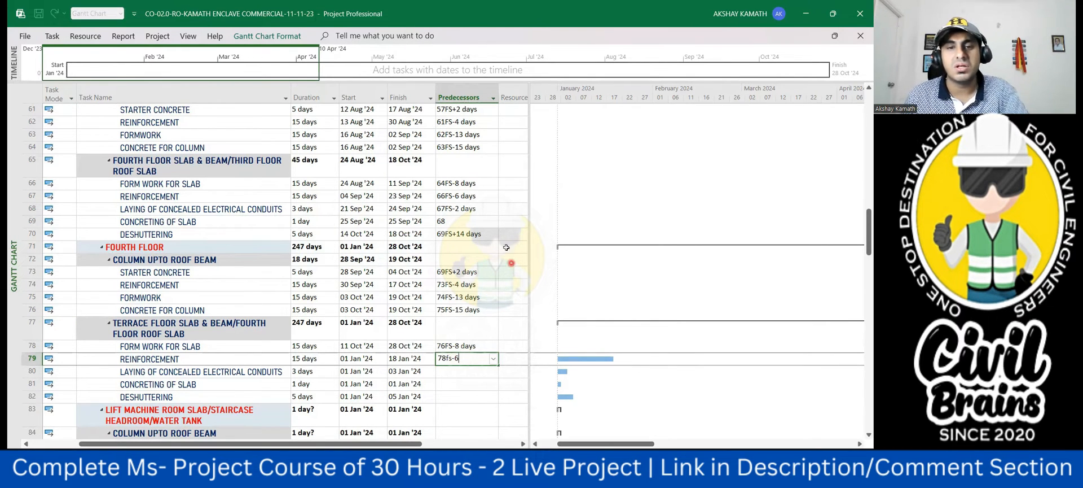
pyautogui.click(488, 395)
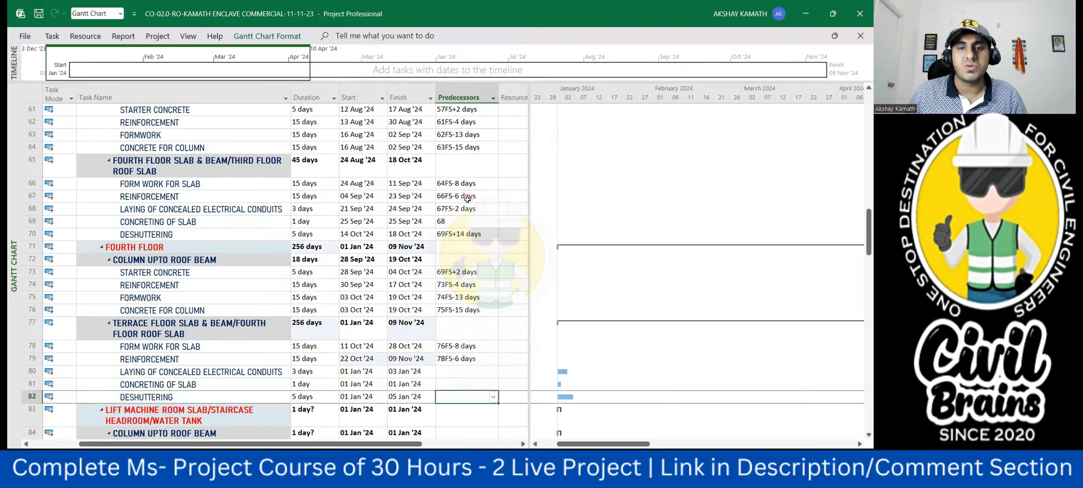
# - Link the fourth floor roof slab's concealed electrical conduits in row 80 with predecessor 79FS-2 days and slab concreting in row 81 with predecessor 80
pyautogui.click(455, 369)
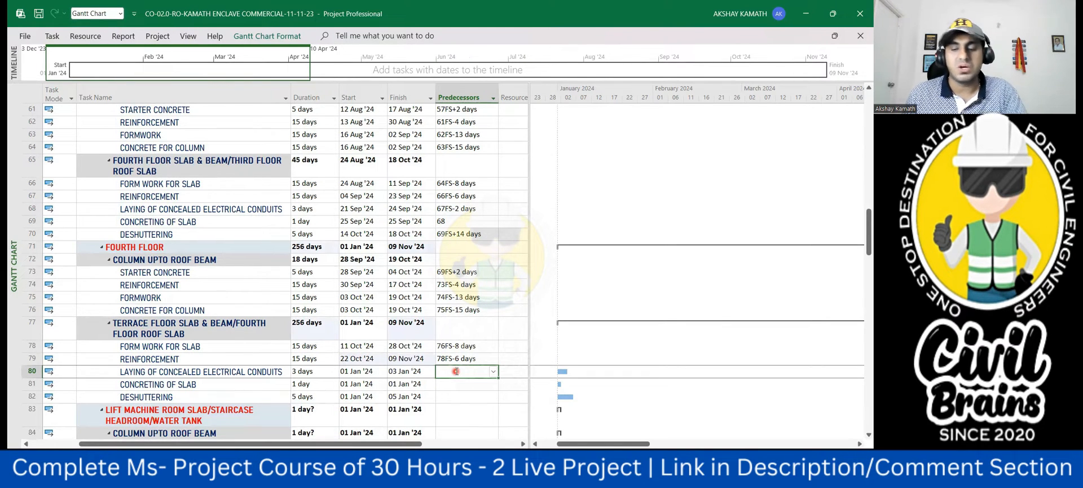
pyautogui.write('79fs-2')
pyautogui.press('Return')
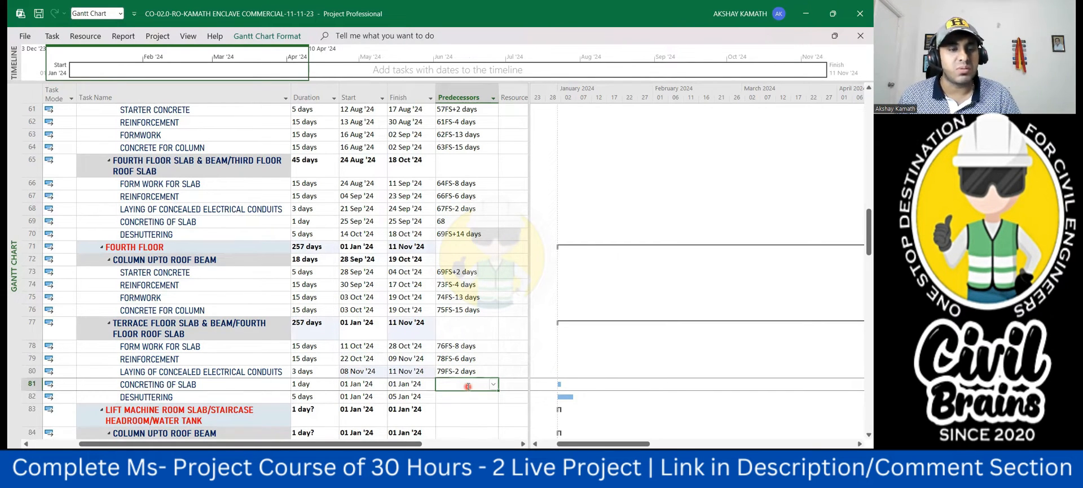
pyautogui.write('80')
pyautogui.click(467, 407)
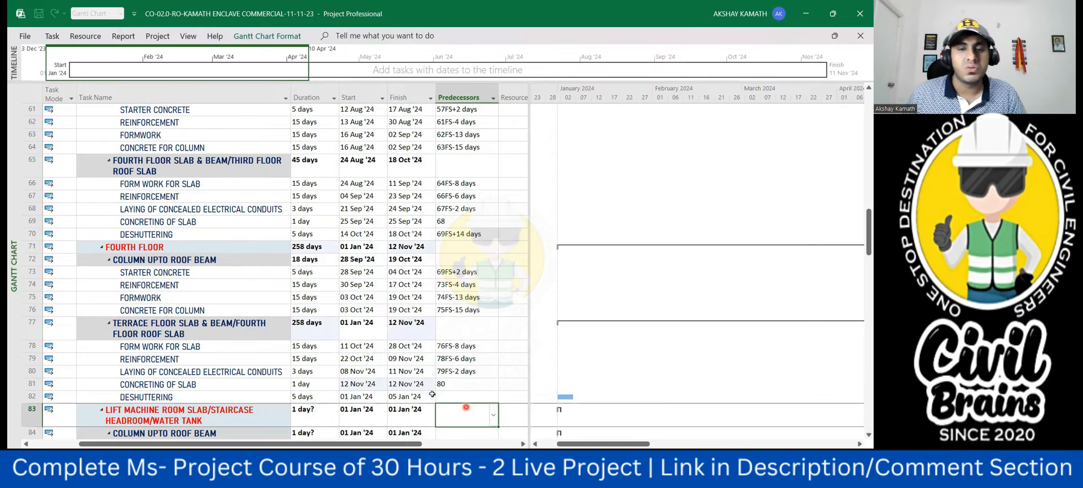
# - Link the fourth floor roof slab deshuttering in row 82 to the slab concreting with predecessor 81FS+14 days
pyautogui.click(457, 396)
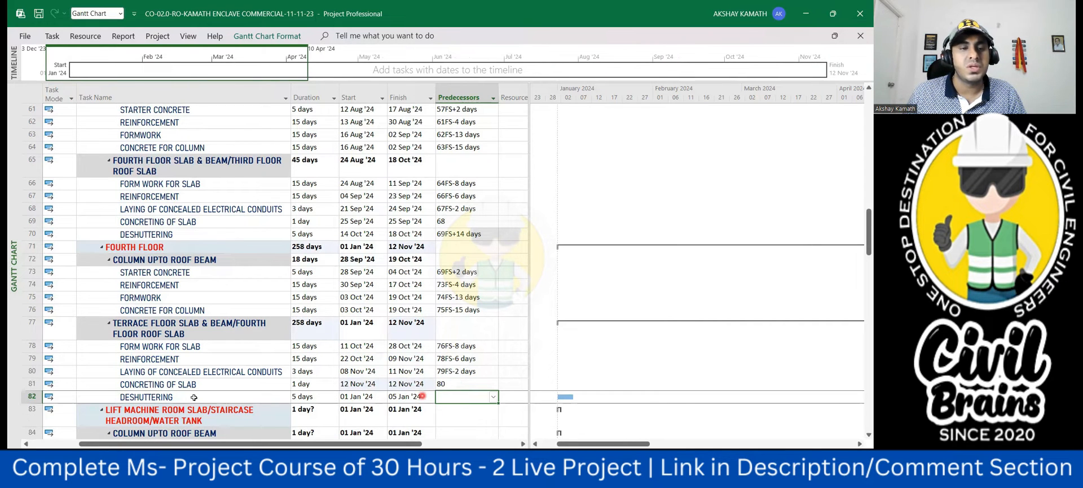
pyautogui.write('81')
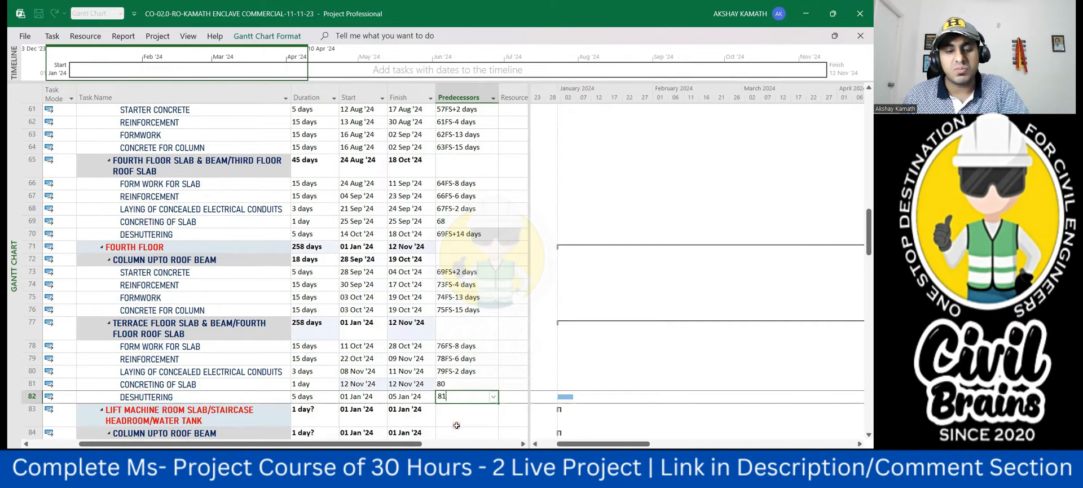
pyautogui.write('fs+14')
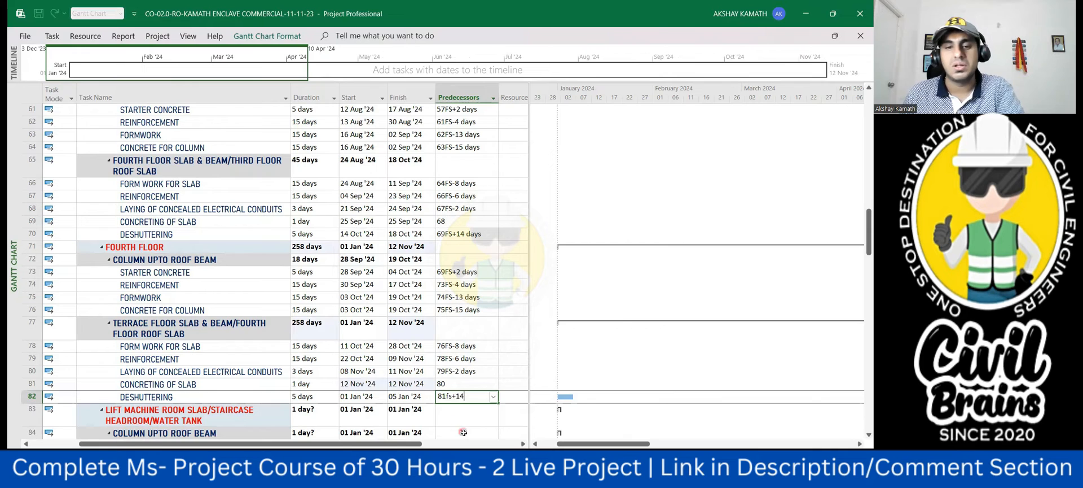
pyautogui.press('Return')
pyautogui.scroll(8, 488, 419)
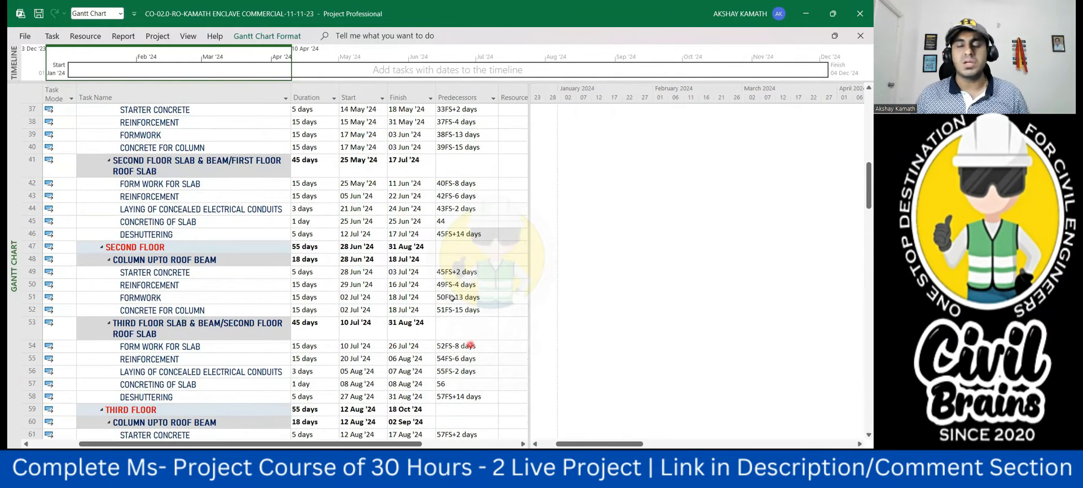
pyautogui.scroll(-4, 507, 390)
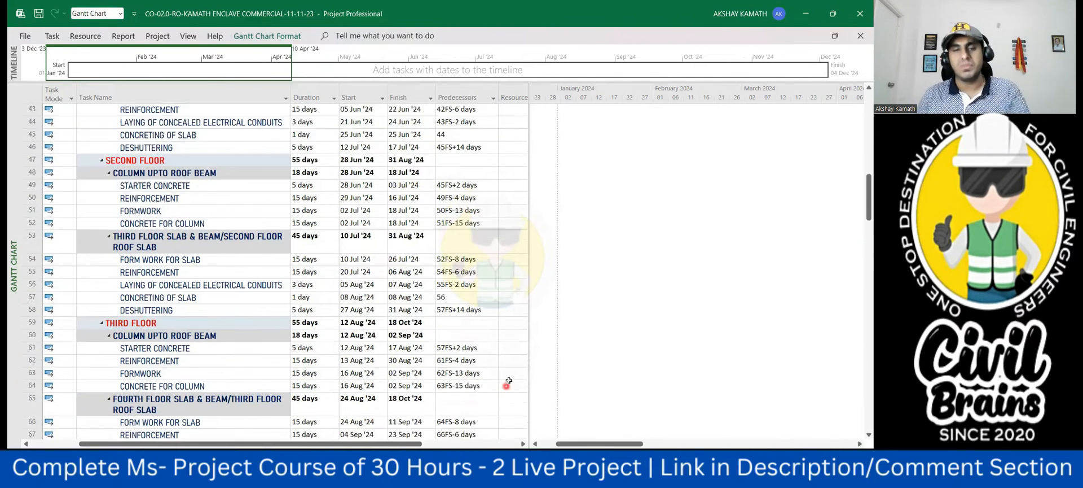
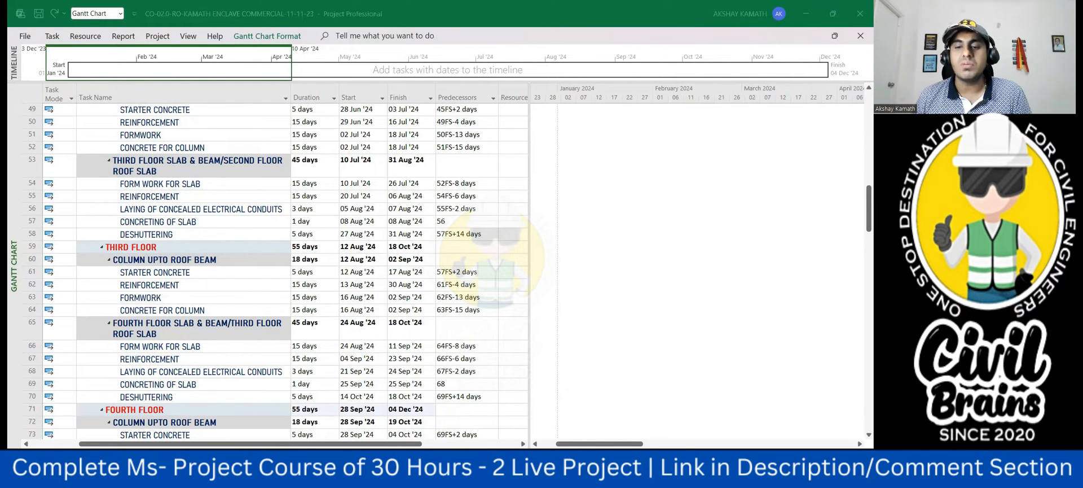
# - Switch to the Excel estimate workbook and compare the RCC roof beam reinforcement quantities on the GF and SF sheets
pyautogui.click(631, 406)
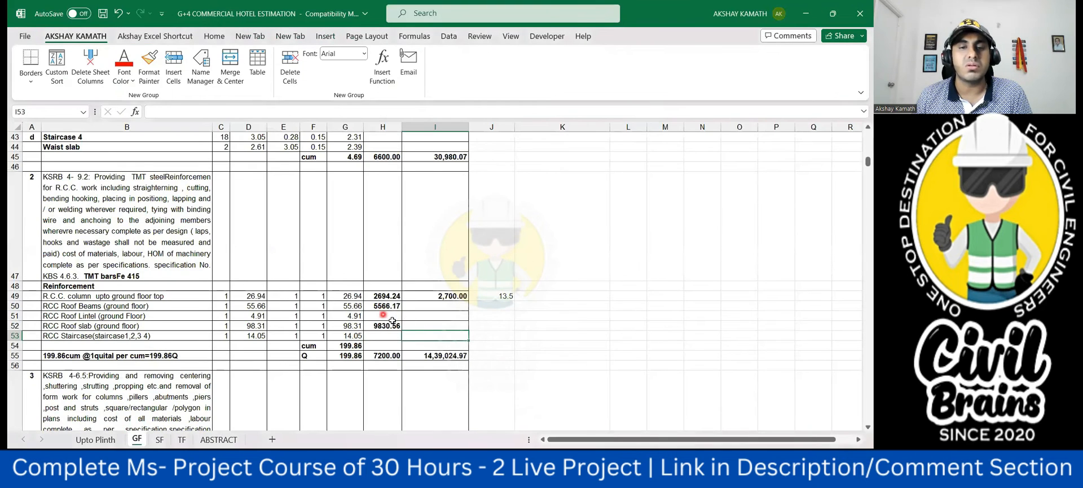
pyautogui.click(160, 439)
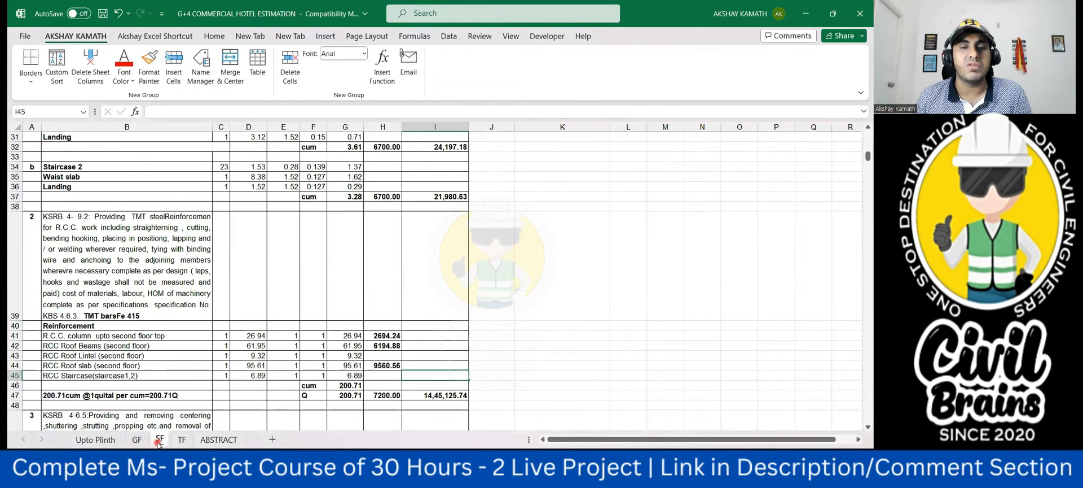
pyautogui.click(387, 346)
pyautogui.click(139, 440)
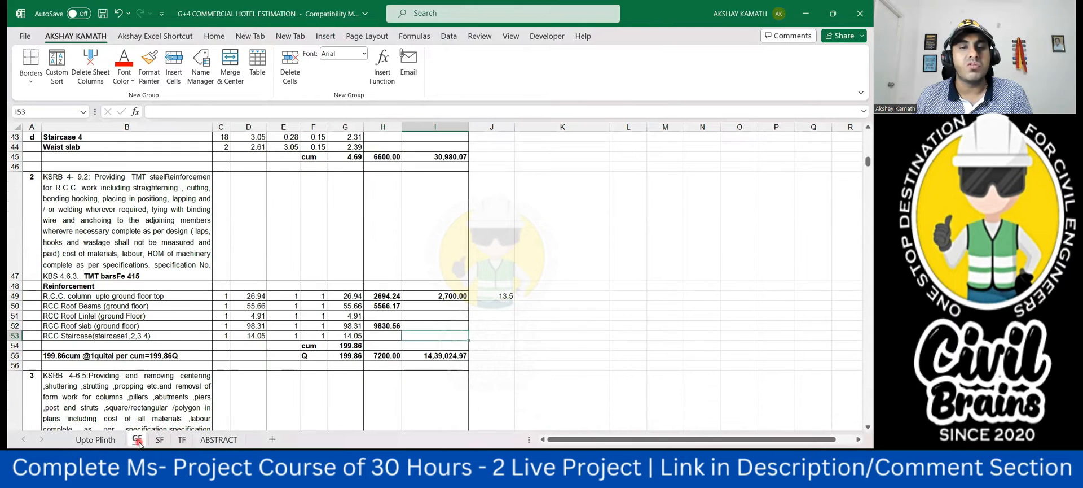
pyautogui.click(389, 309)
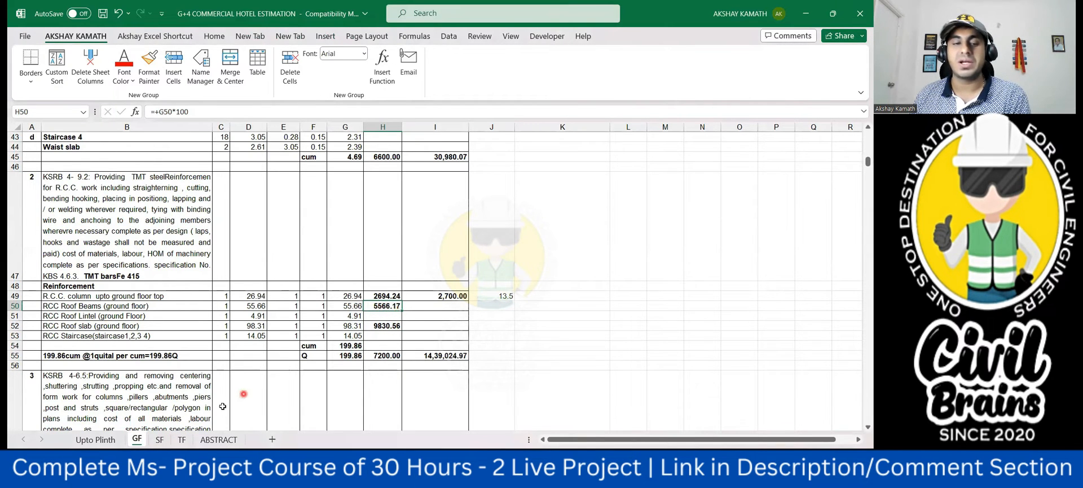
pyautogui.click(159, 439)
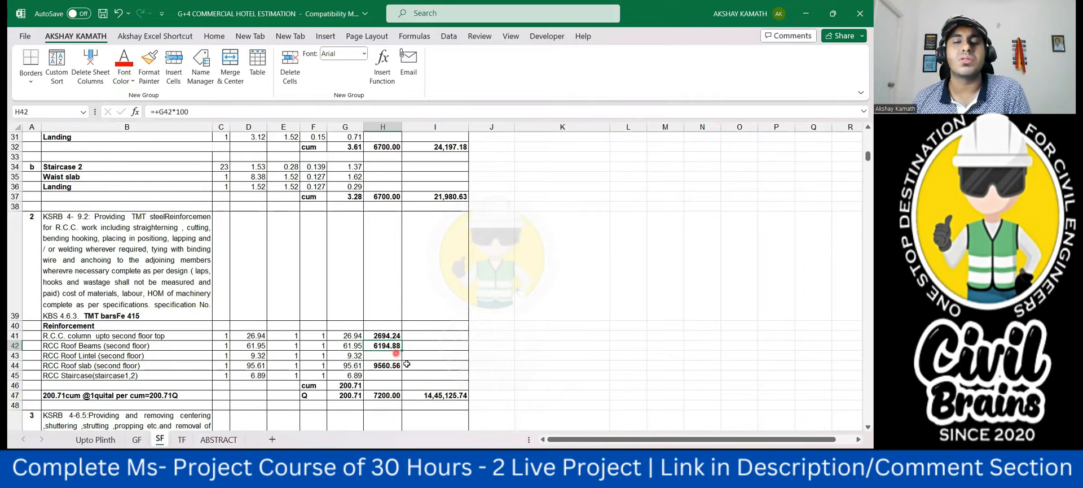
# - Compare the RCC roof slab reinforcement quantities between the SF and GF sheets
pyautogui.click(383, 366)
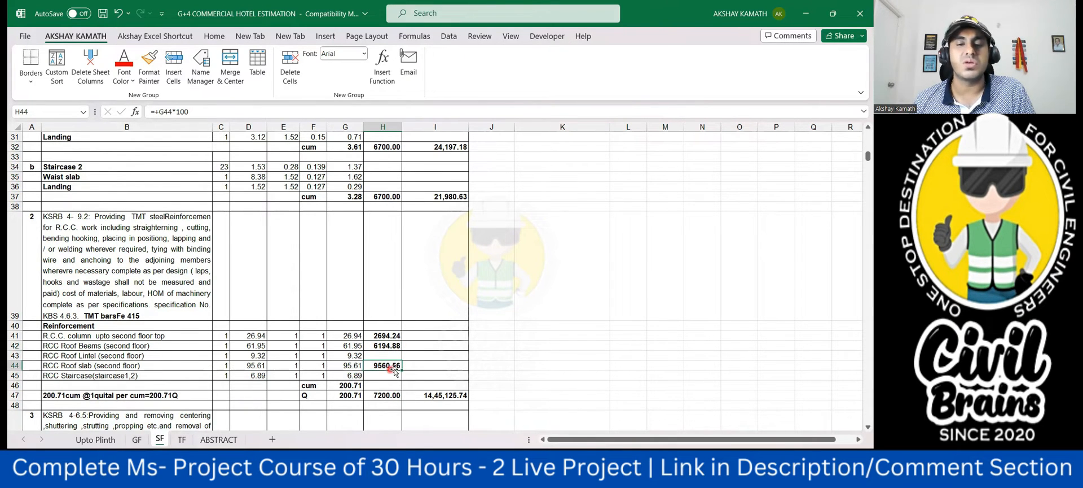
pyautogui.click(138, 440)
pyautogui.click(390, 326)
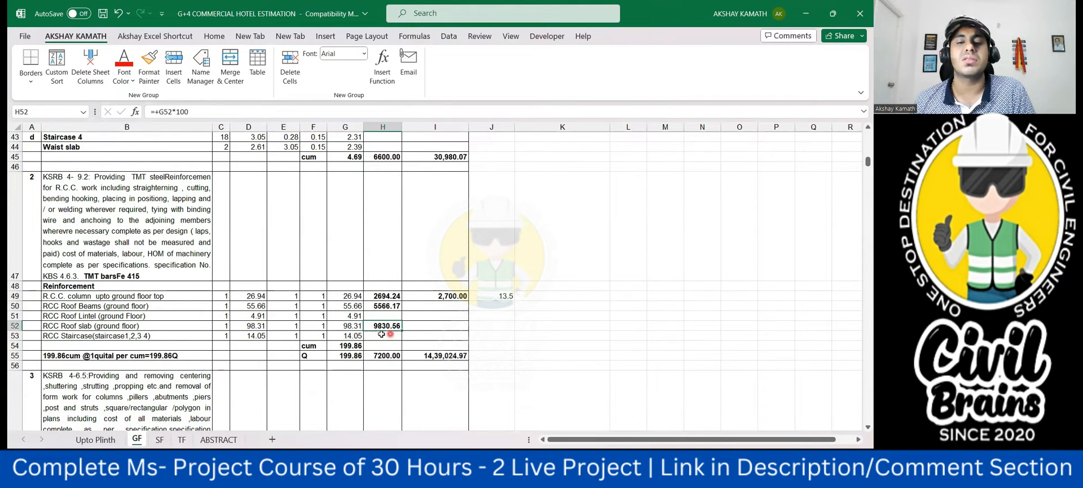
pyautogui.click(160, 440)
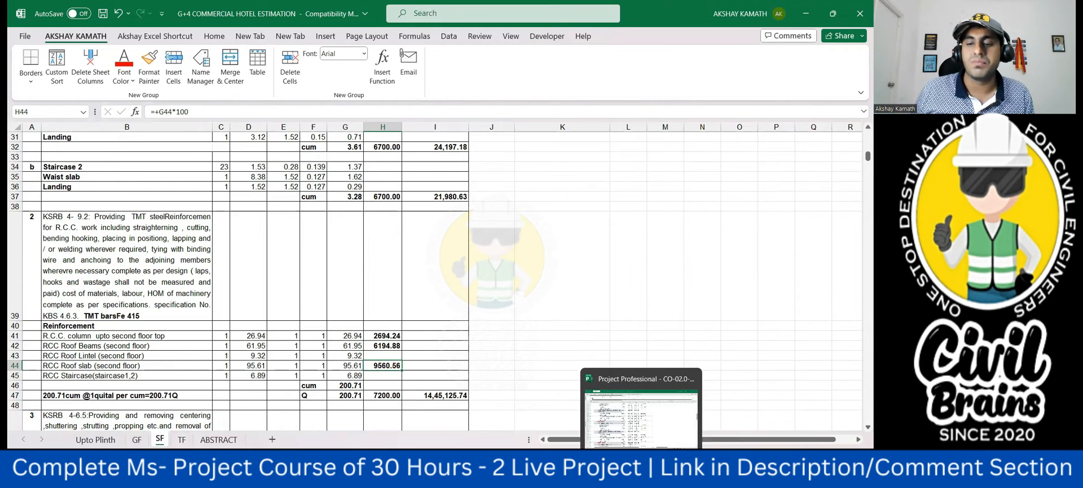
# - Switch to the Project schedule and review the lift machine room, staircase headroom and water tank tasks from row 83
pyautogui.click(640, 474)
pyautogui.scroll(-4, 485, 385)
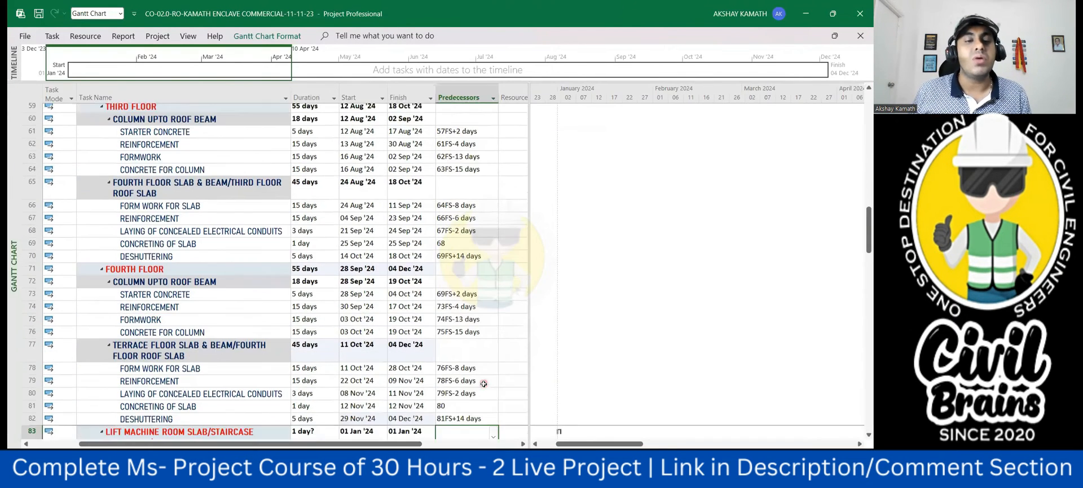
pyautogui.scroll(-2, 483, 384)
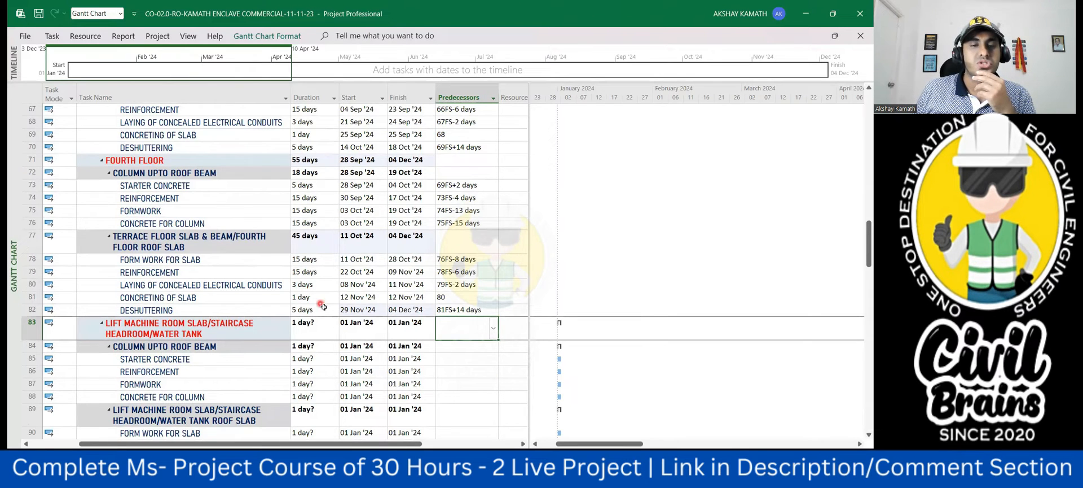
pyautogui.scroll(-1, 325, 310)
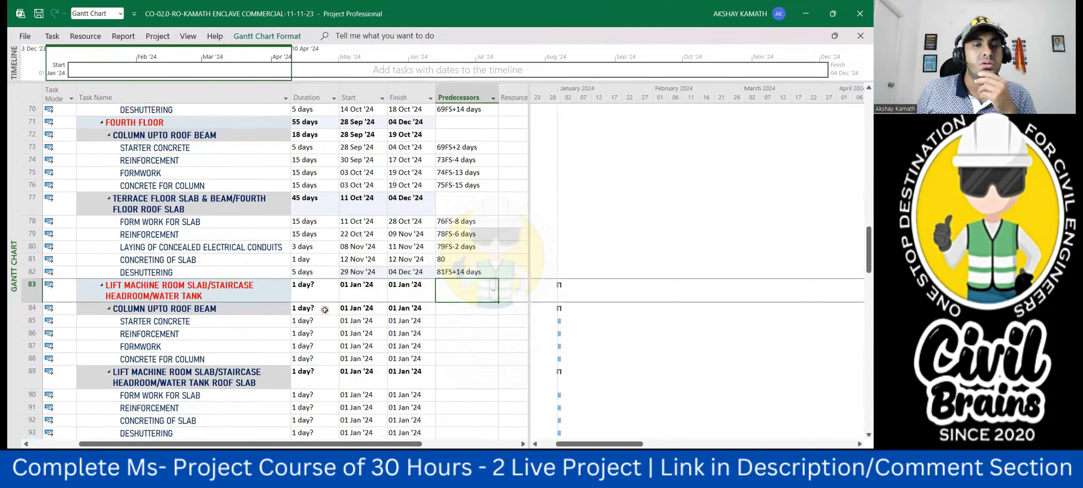
pyautogui.scroll(-1, 209, 288)
pyautogui.scroll(1, 209, 288)
pyautogui.scroll(-2, 471, 282)
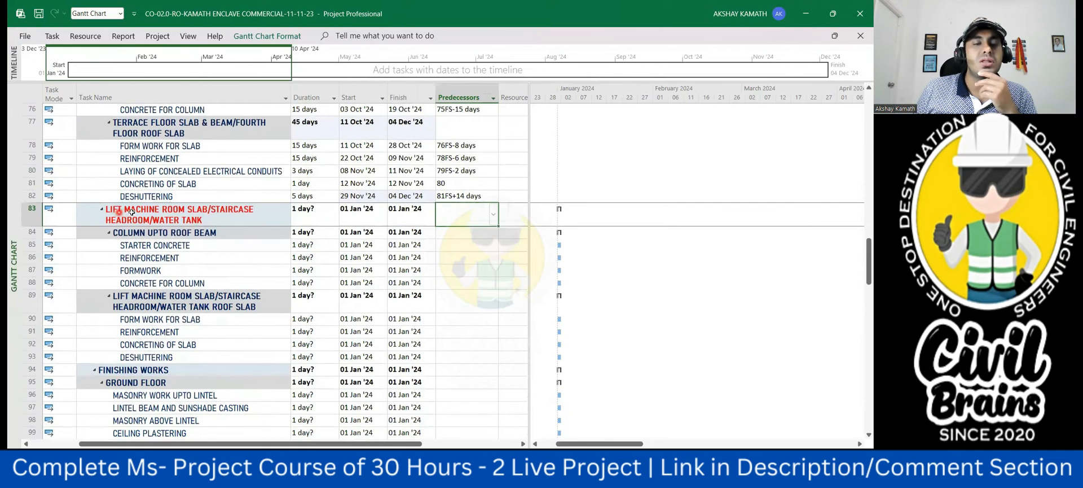
pyautogui.click(131, 212)
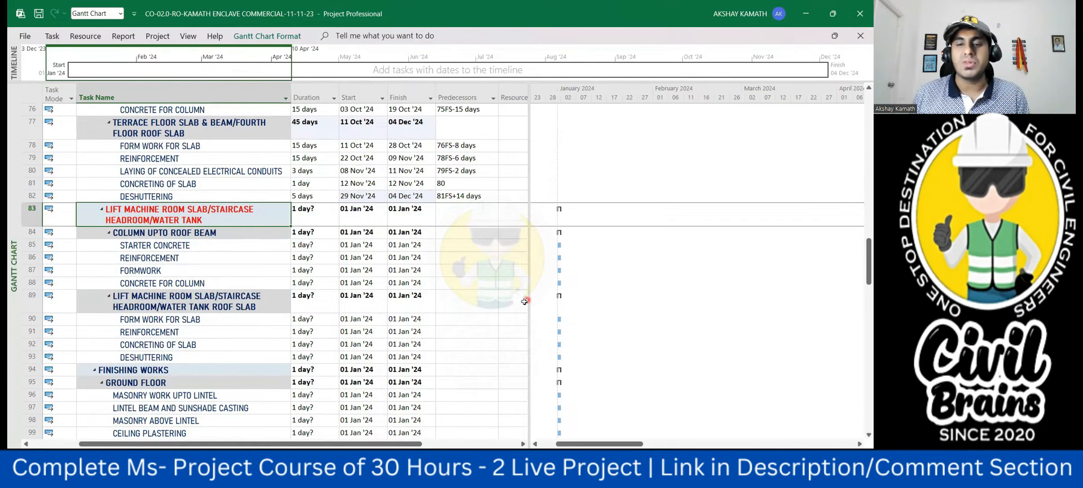
# - Switch to the T.F roof slab drawing in Acrobat, examine the lift and staircase area, and return to the Project schedule
pyautogui.moveTo(696, 473)
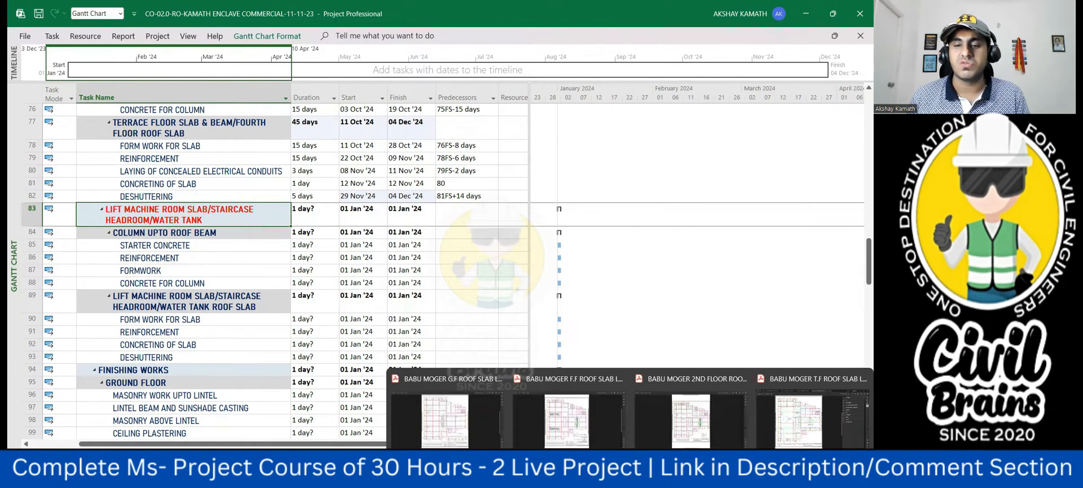
pyautogui.click(798, 421)
pyautogui.scroll(2, 558, 234)
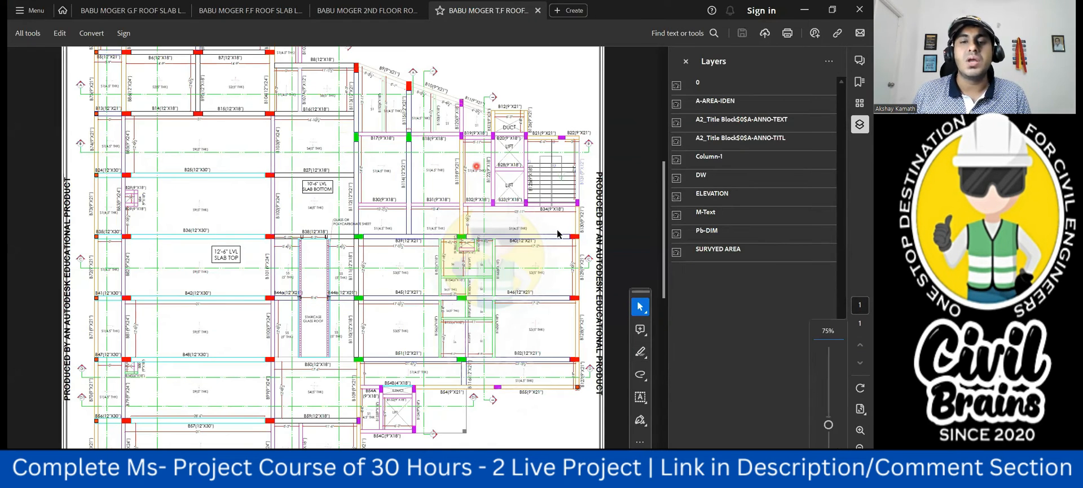
pyautogui.scroll(2, 558, 233)
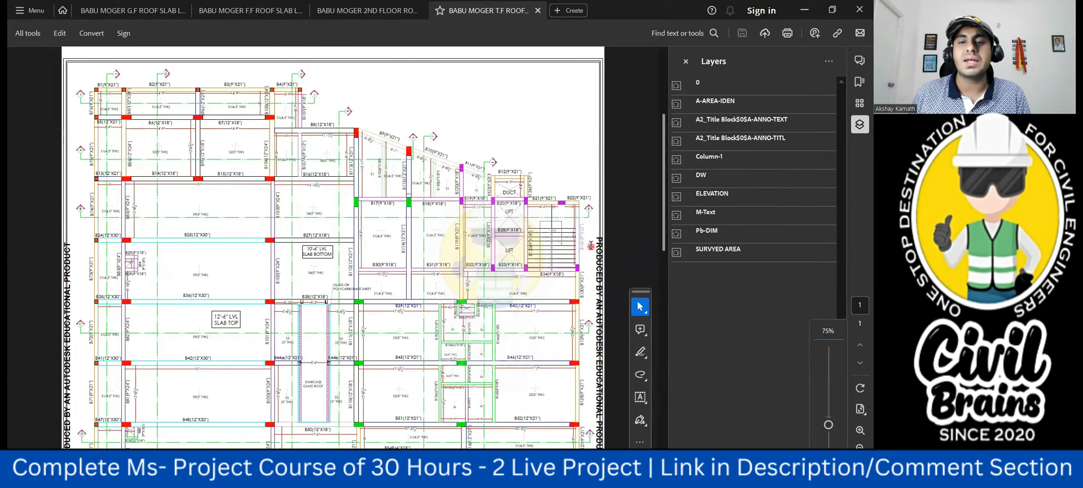
pyautogui.scroll(1, 590, 246)
pyautogui.scroll(-1, 592, 247)
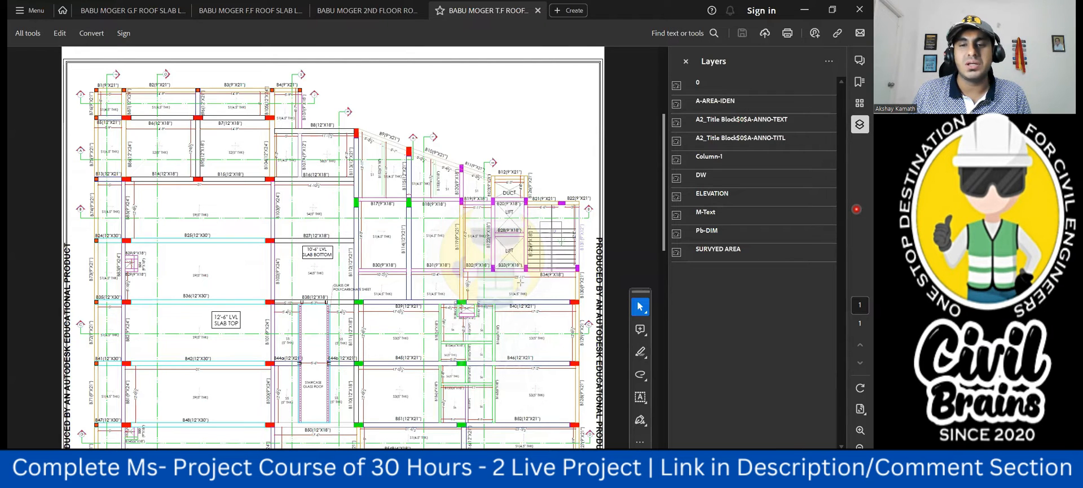
pyautogui.moveTo(567, 296); pyautogui.dragTo(579, 302)
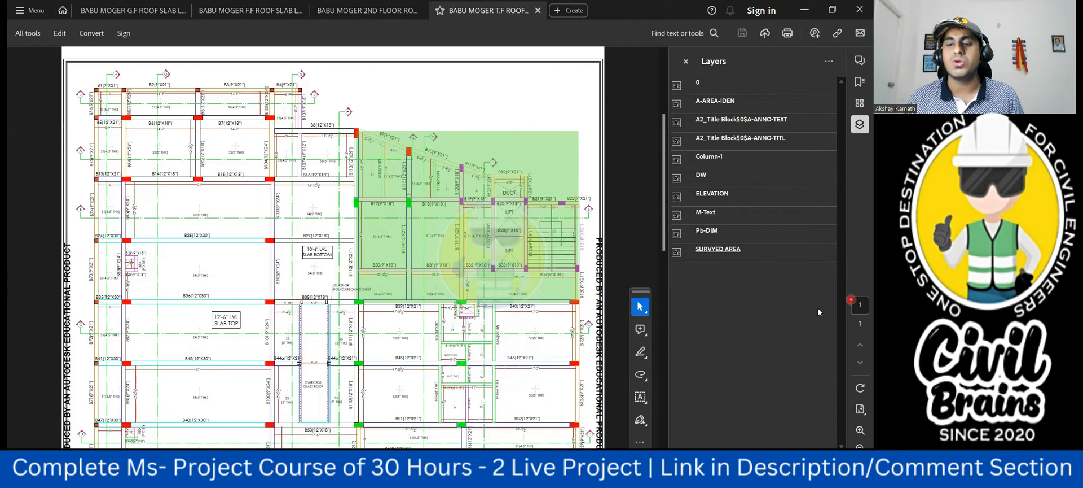
pyautogui.press('Escape')
pyautogui.hotkey('alt', 'Tab')
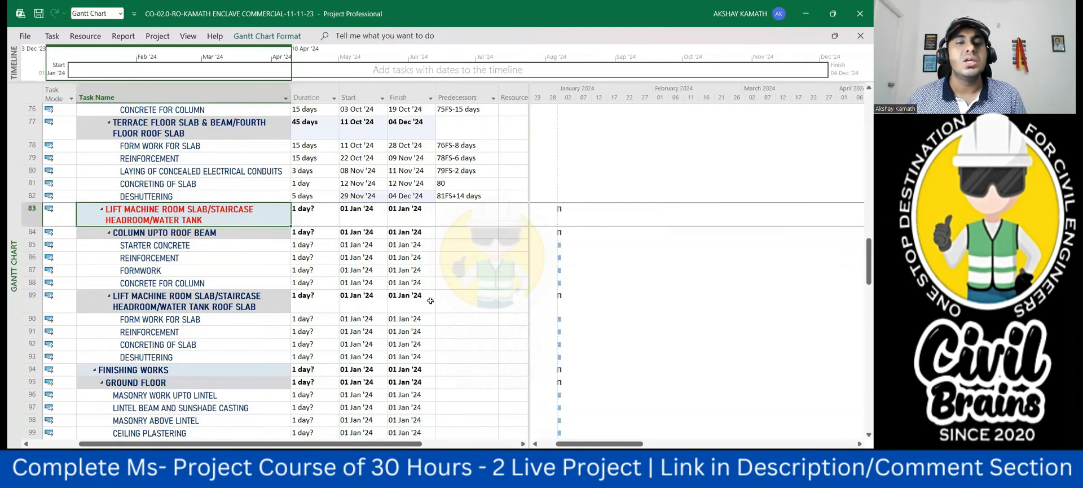
# - Set the duration of the lift machine room column starter concrete in row 85 to 3 days
pyautogui.click(465, 290)
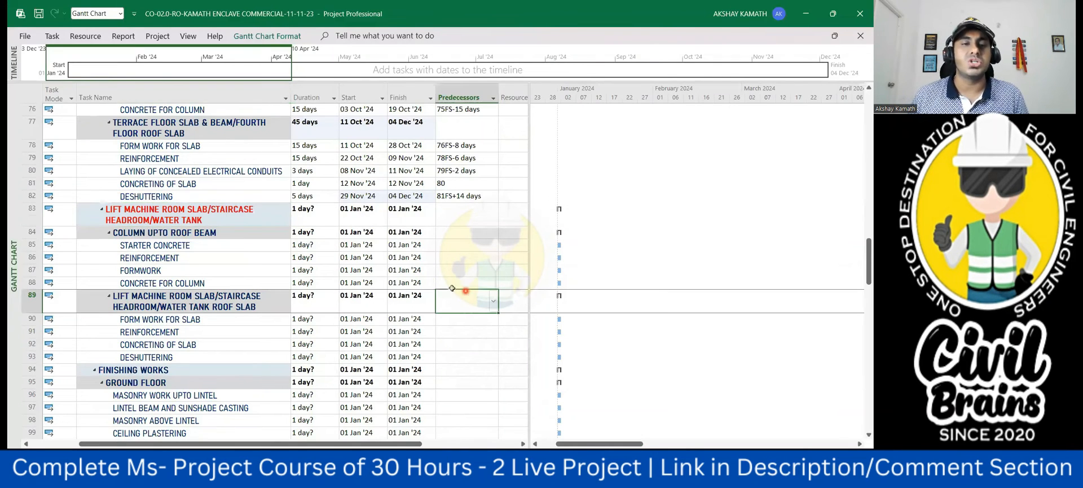
pyautogui.click(302, 245)
pyautogui.write('3')
pyautogui.click(479, 319)
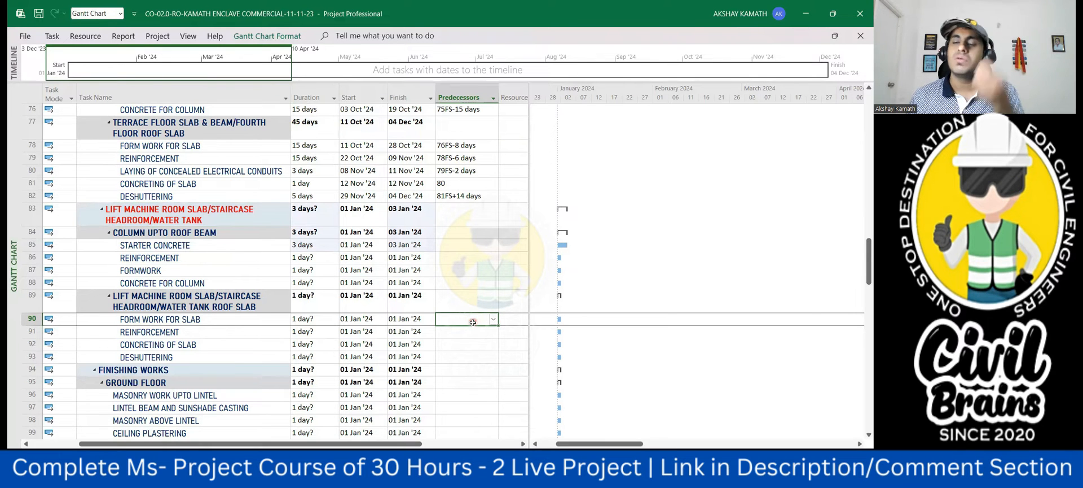
# - Compare with the fourth floor starter concrete duration and set the lift machine room starter concrete in row 85 to 2 days
pyautogui.scroll(4, 472, 314)
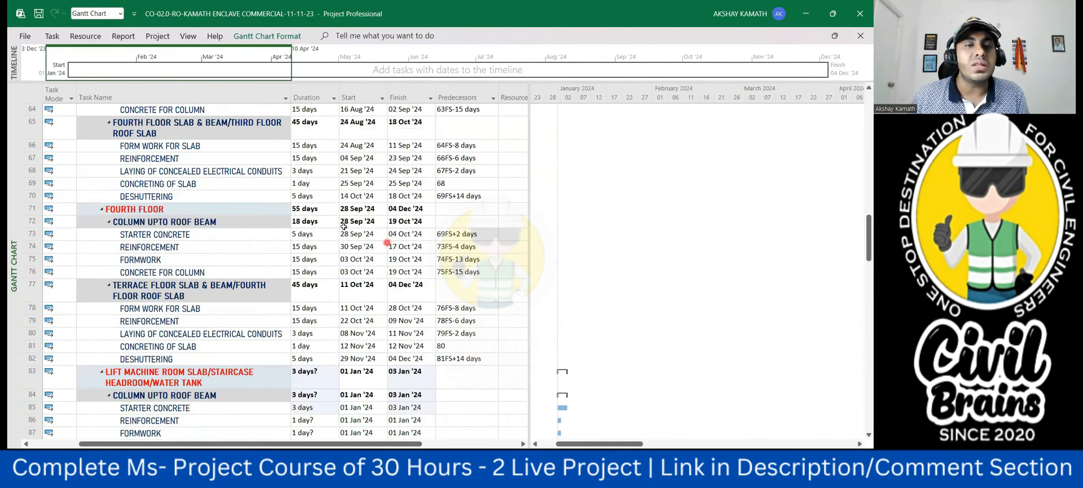
pyautogui.click(321, 236)
pyautogui.scroll(-3, 320, 248)
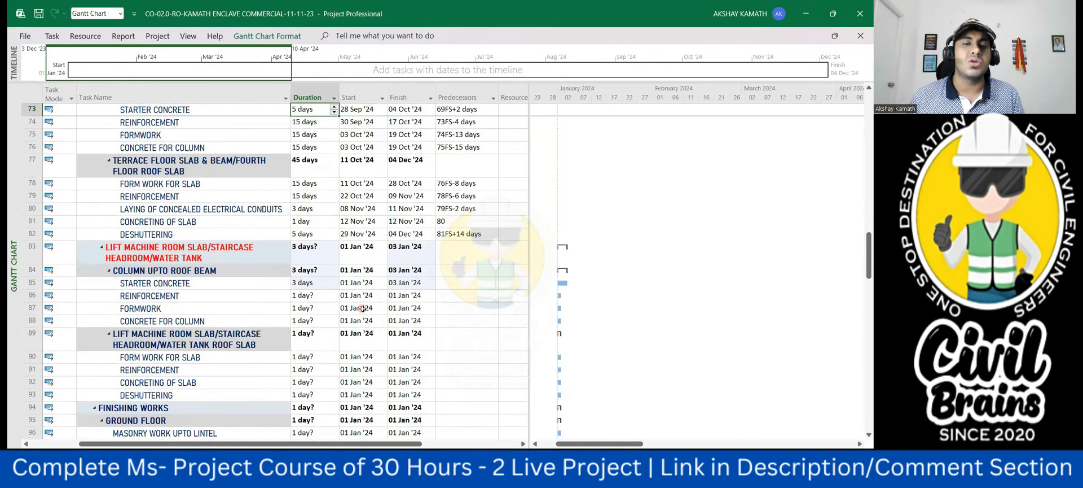
pyautogui.scroll(1, 363, 305)
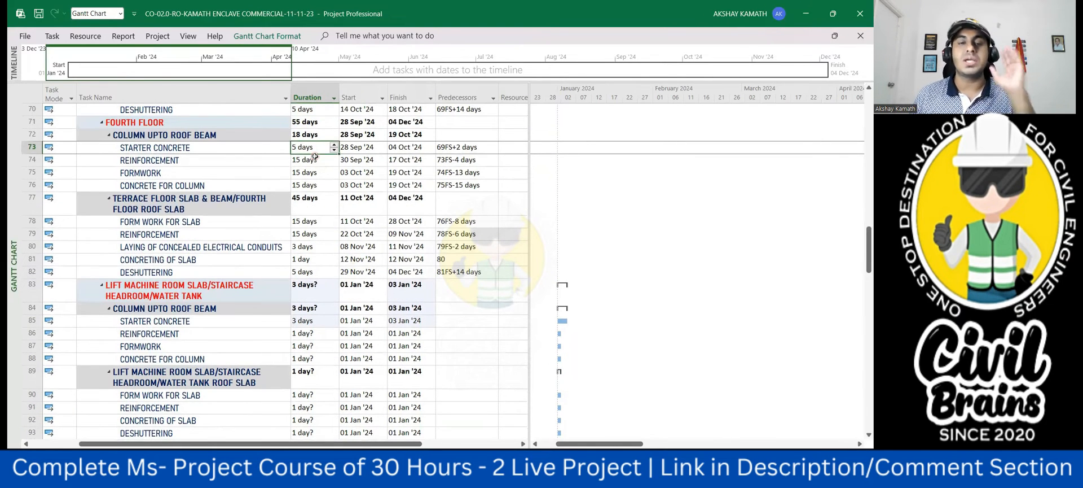
pyautogui.scroll(-3, 313, 160)
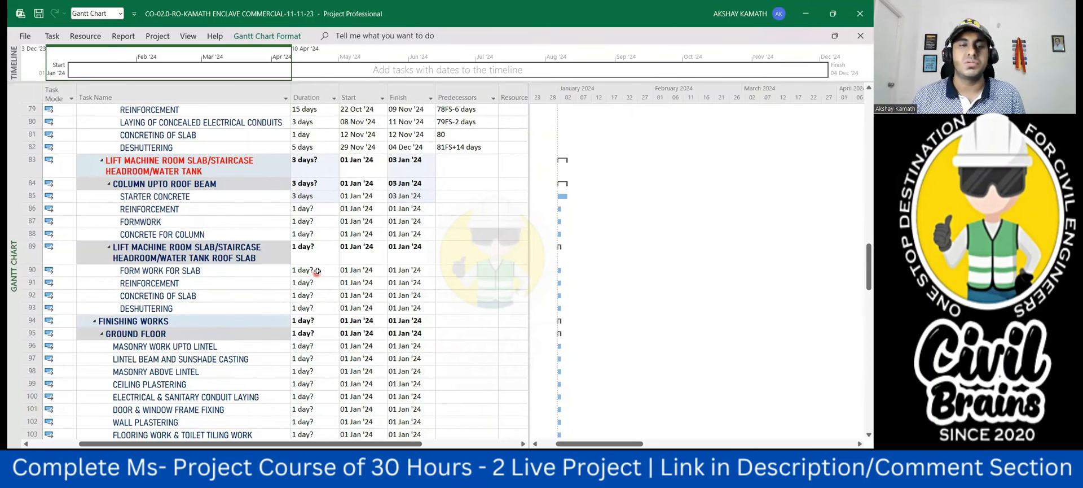
pyautogui.click(307, 197)
pyautogui.write('2')
pyautogui.click(463, 283)
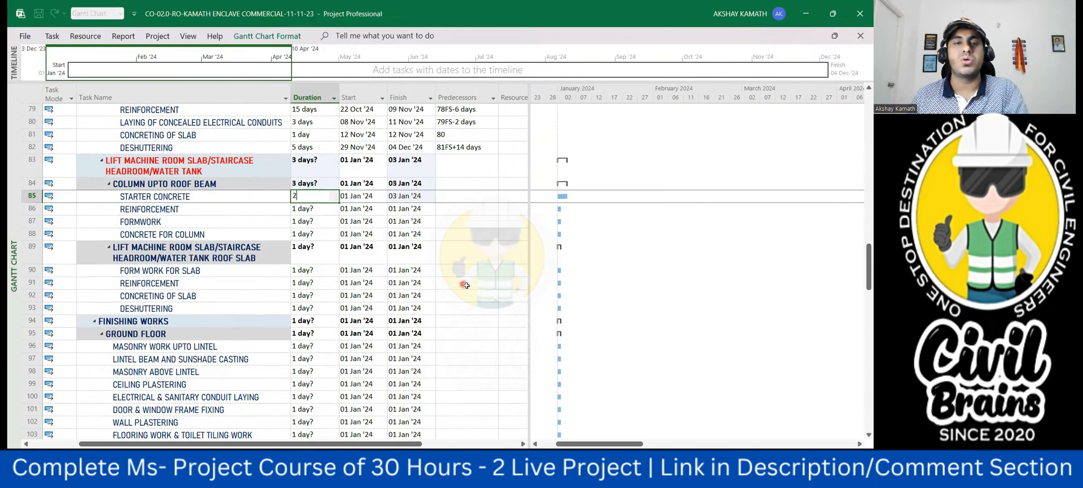
# - Consult the T.F roof slab drawing in Acrobat and set the lift machine room column reinforcement duration in row 86 to 7 days
pyautogui.click(316, 208)
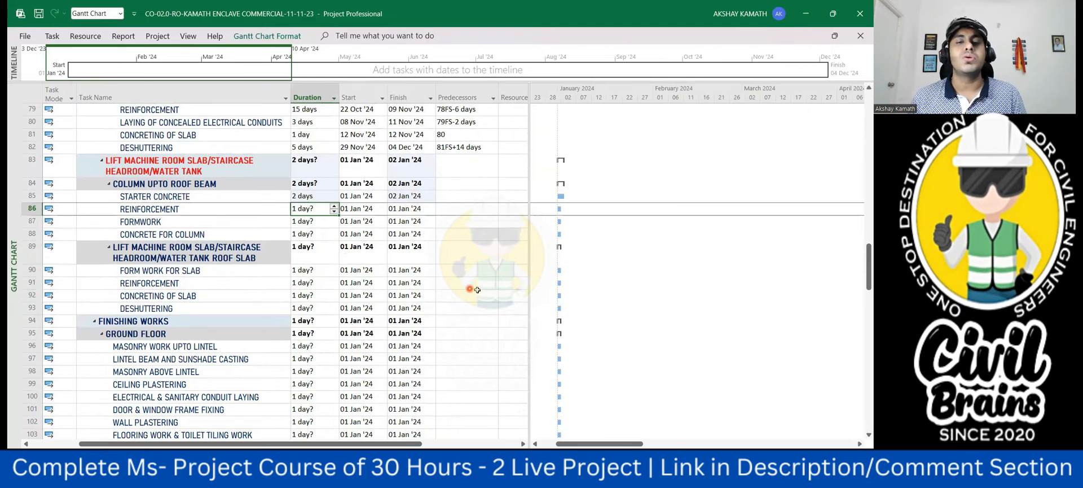
pyautogui.scroll(3, 473, 288)
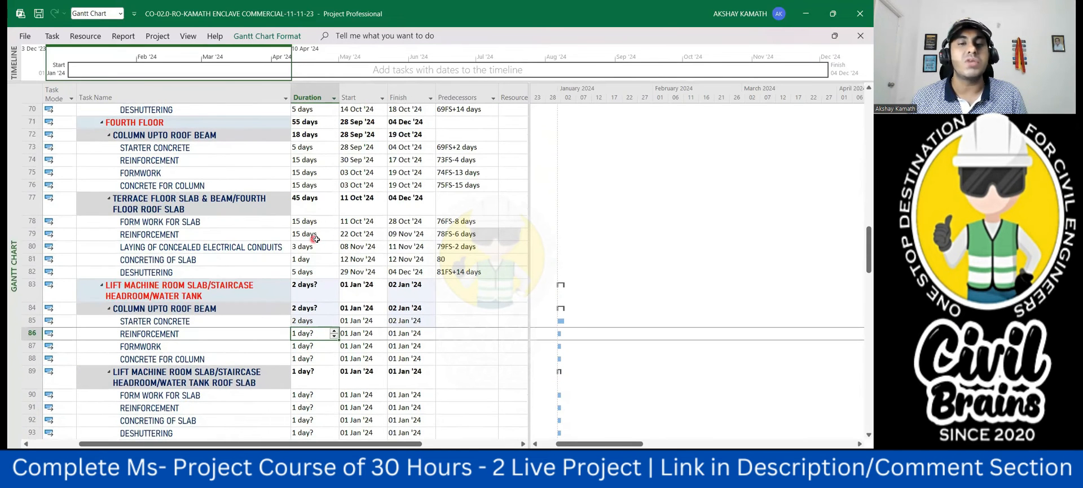
pyautogui.moveTo(582, 480)
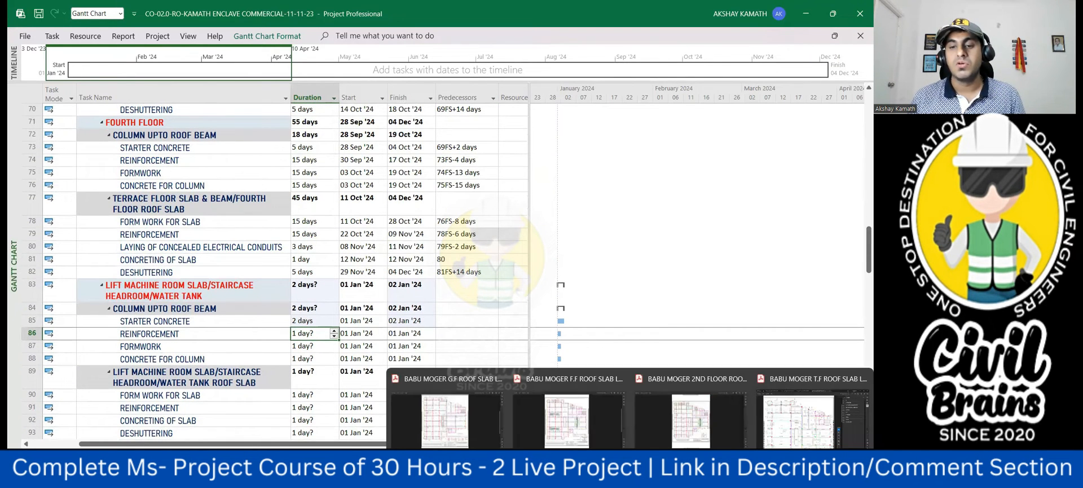
pyautogui.click(812, 420)
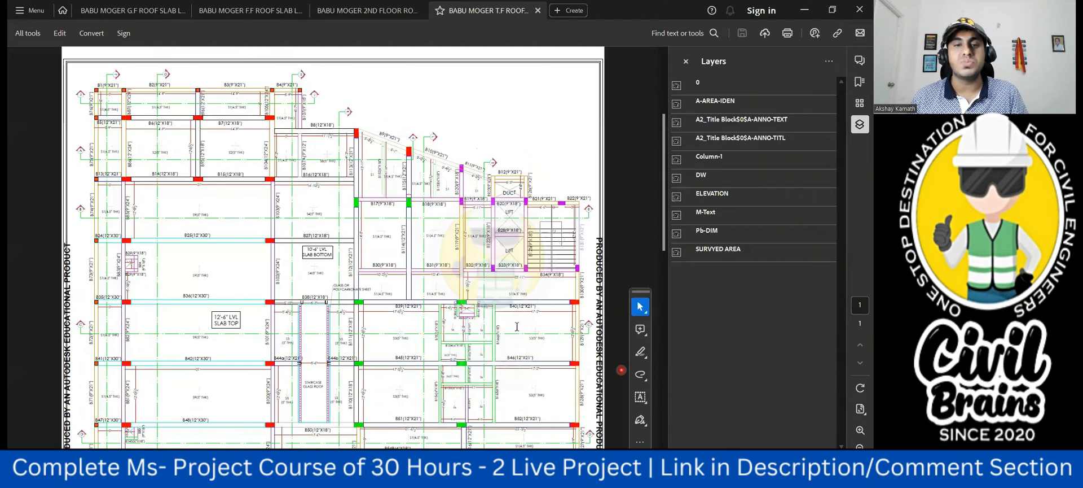
pyautogui.scroll(-2, 516, 328)
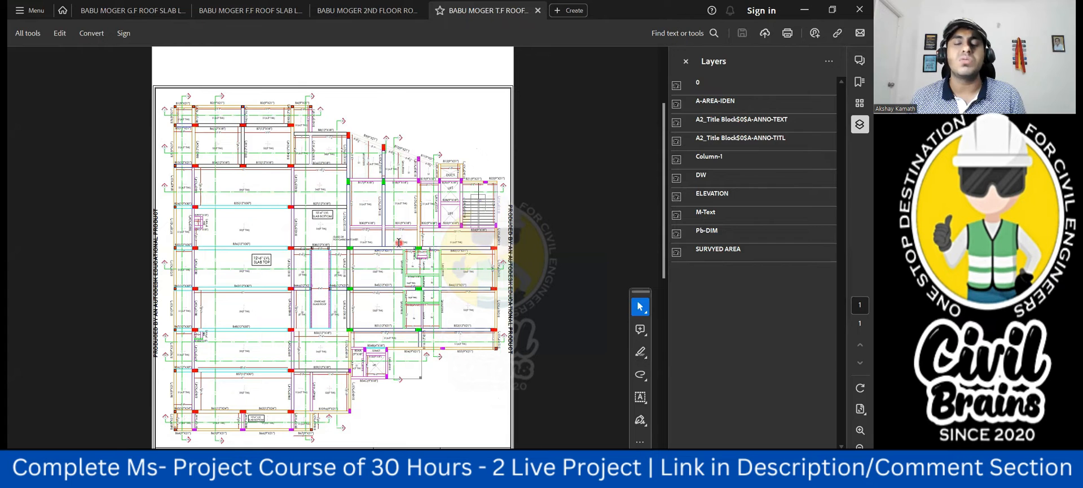
pyautogui.click(666, 475)
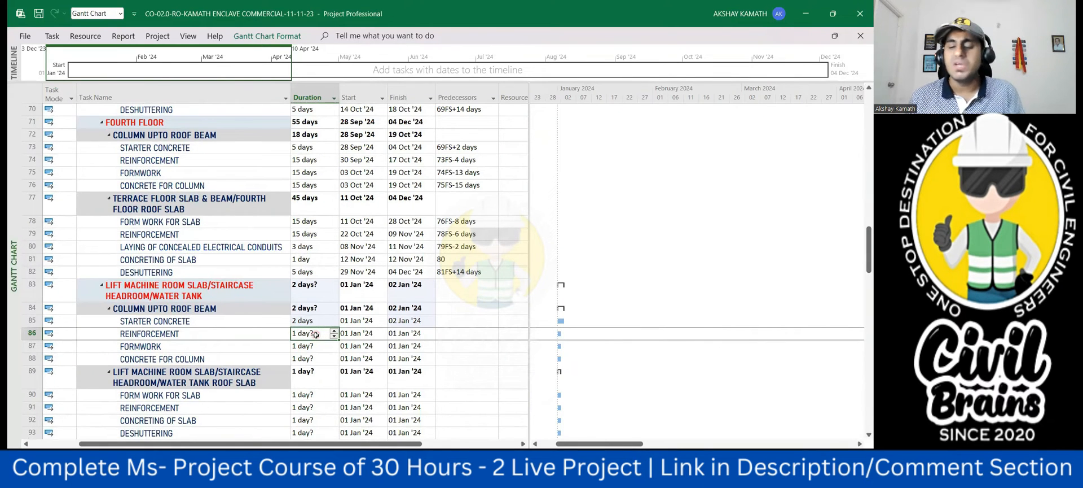
pyautogui.write('7')
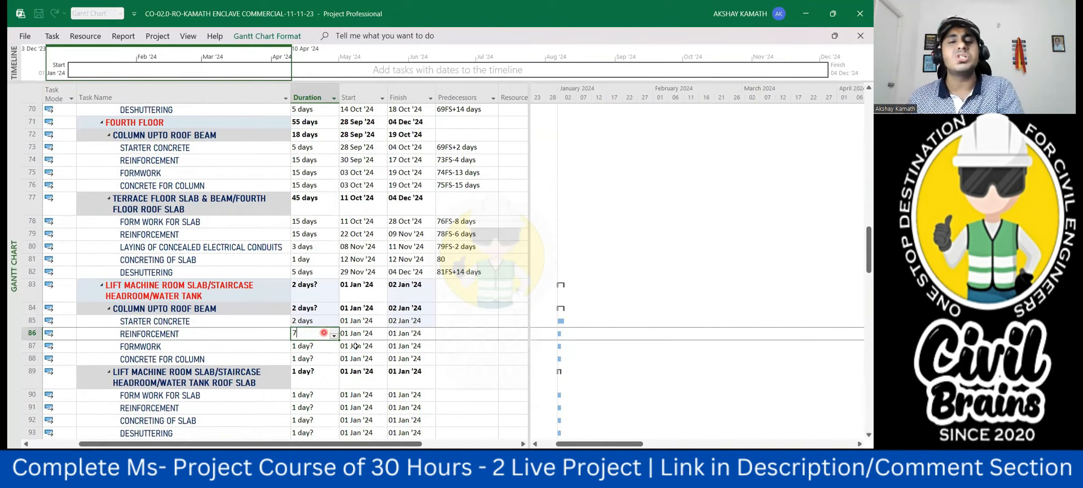
pyautogui.click(488, 383)
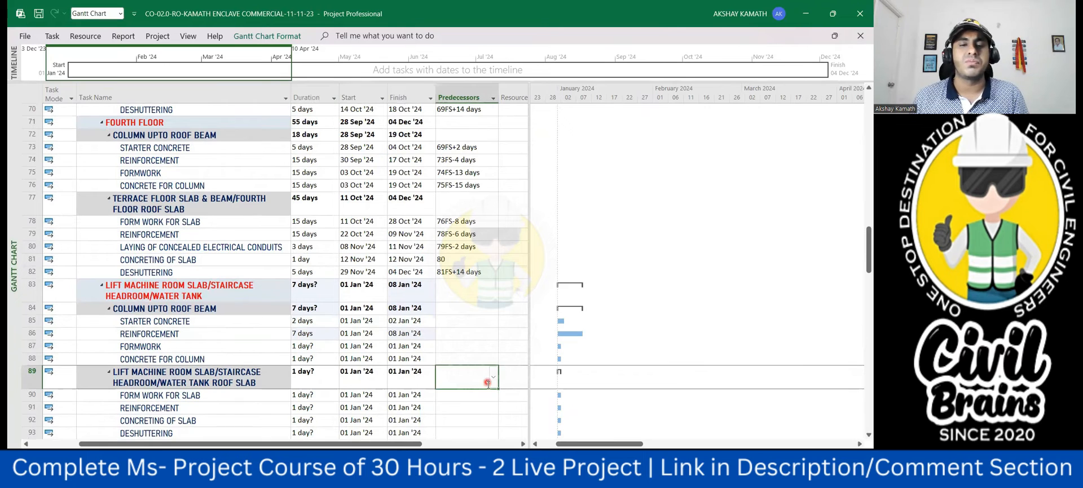
# - Set the duration of the lift machine room column formwork in row 87 to 7 days
pyautogui.click(308, 345)
pyautogui.write('7')
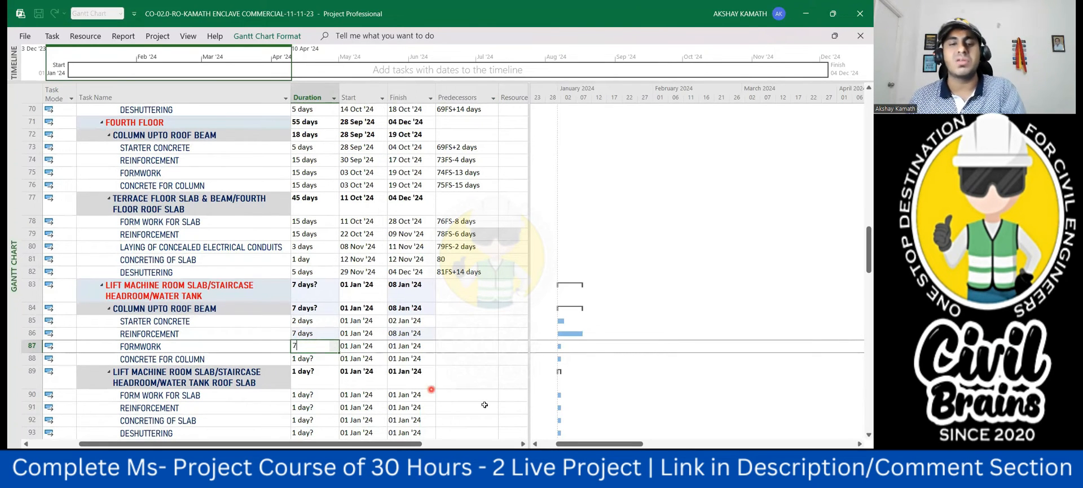
pyautogui.click(489, 406)
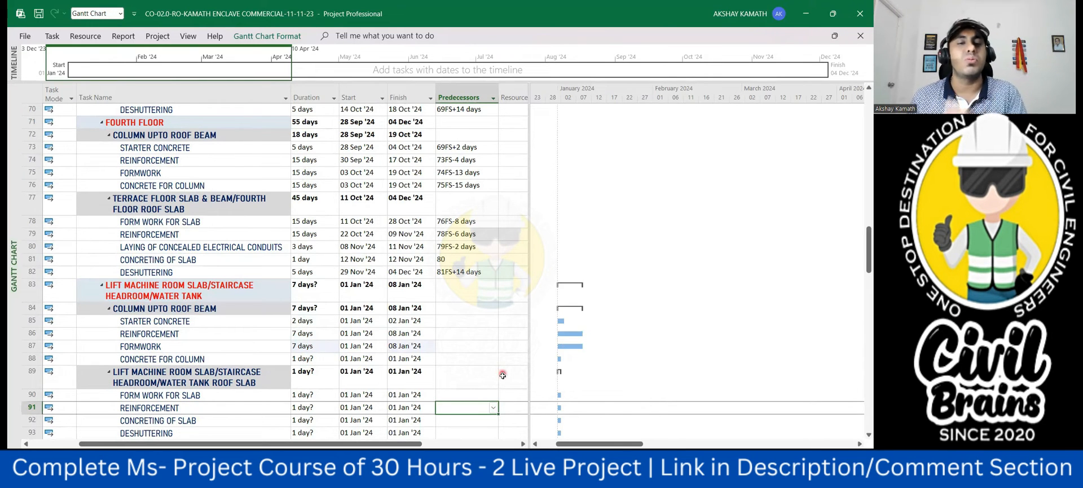
# - Compare with the fourth floor column durations and set the lift machine room column concrete in row 88 to 7 days
pyautogui.scroll(-2, 327, 356)
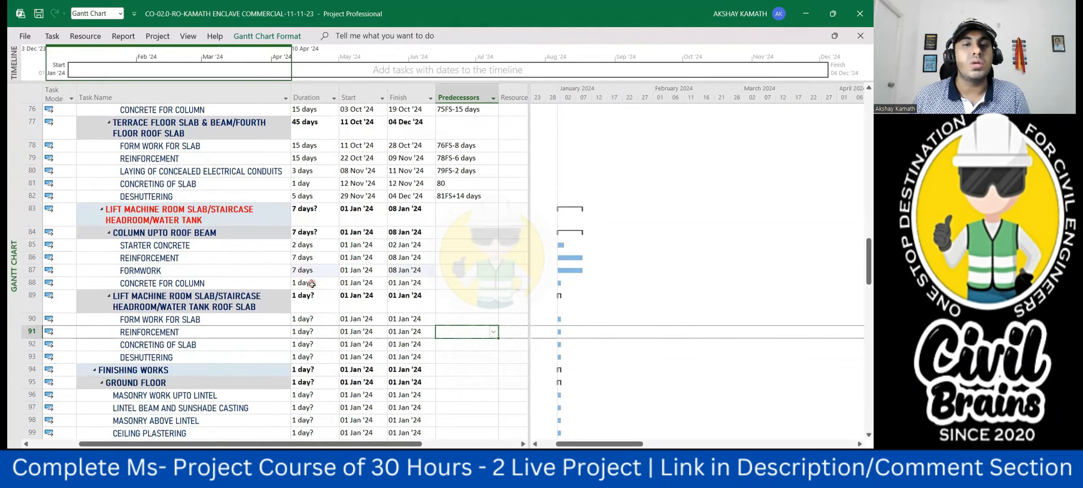
pyautogui.scroll(2, 312, 283)
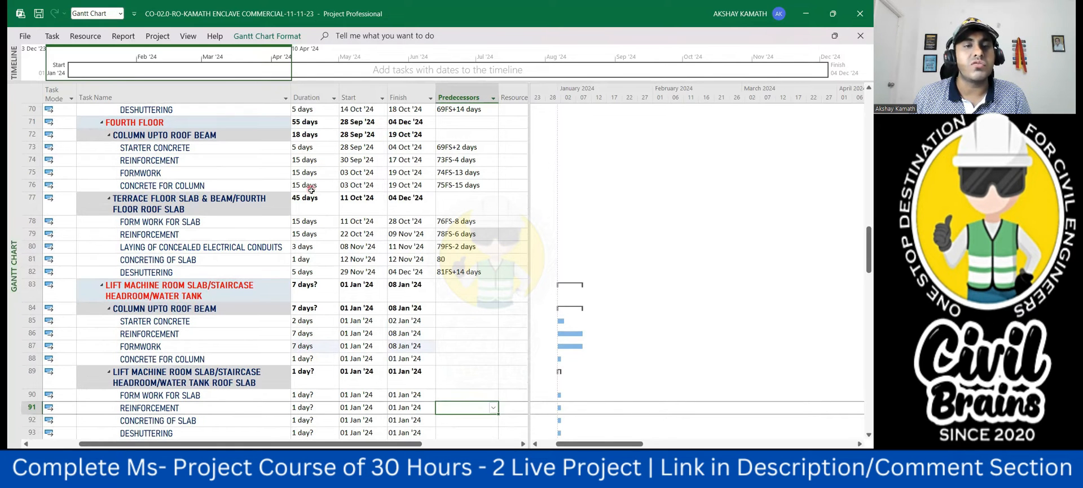
pyautogui.scroll(-1, 321, 312)
pyautogui.click(320, 325)
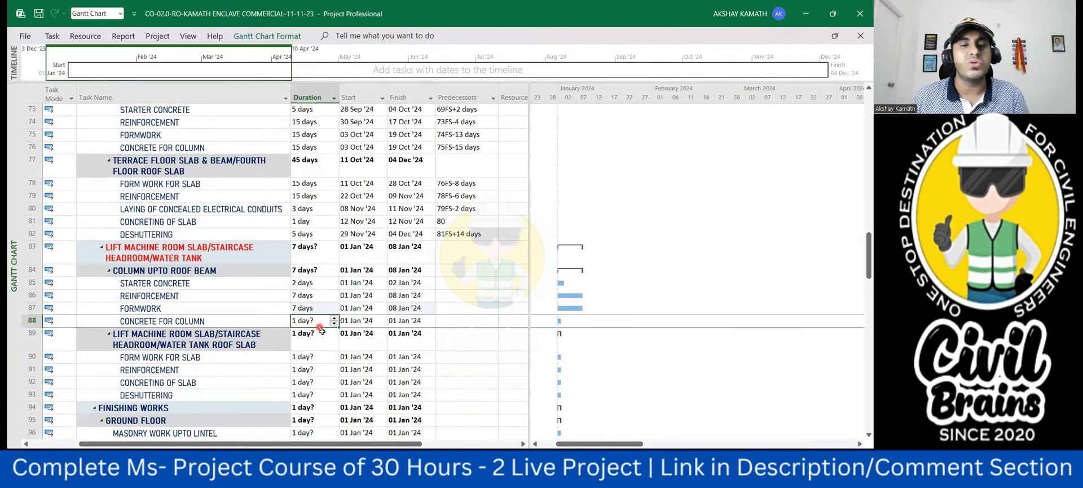
pyautogui.write('7')
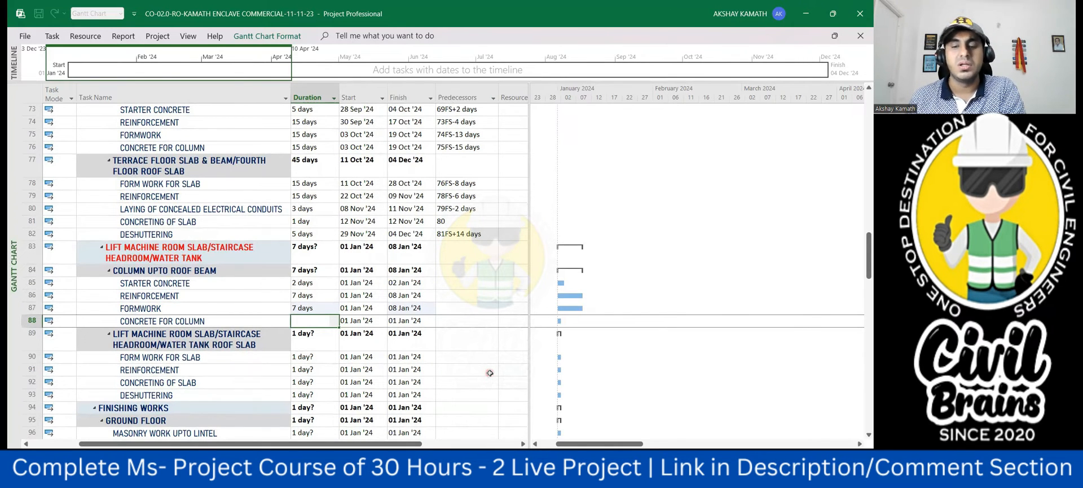
pyautogui.click(489, 372)
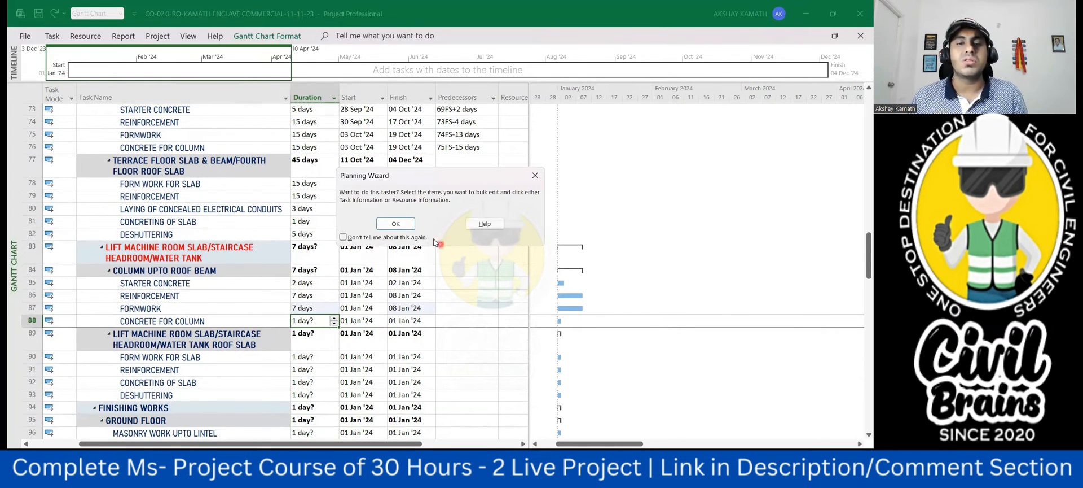
pyautogui.click(395, 224)
pyautogui.click(438, 369)
# - Set the lift machine room roof slab formwork in row 90 and reinforcement in row 91 to 7 days each
pyautogui.scroll(-1, 318, 327)
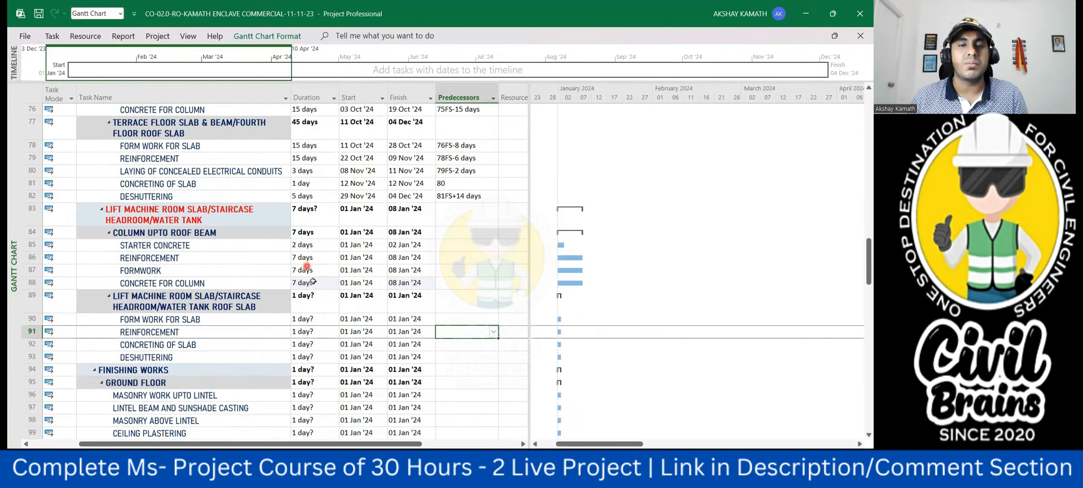
pyautogui.scroll(2, 312, 277)
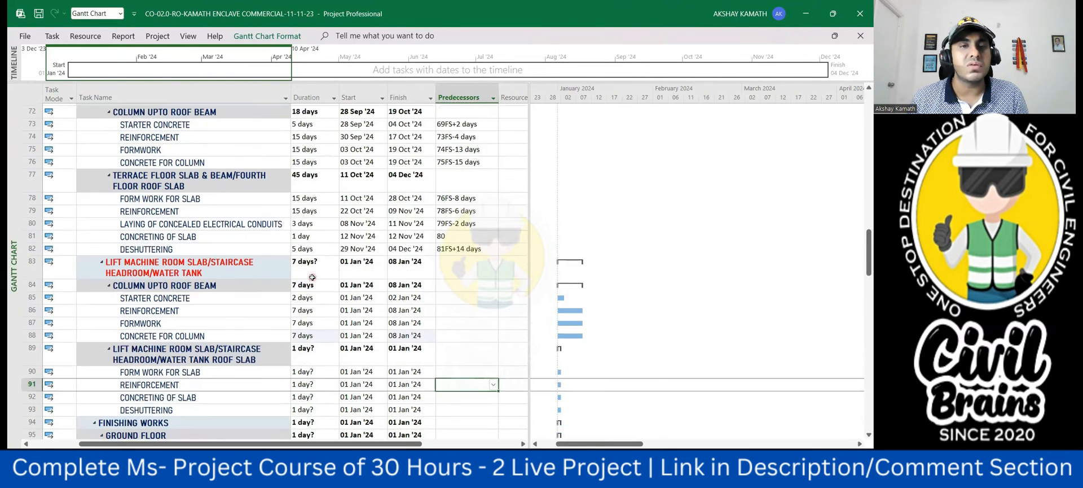
pyautogui.scroll(-2, 340, 262)
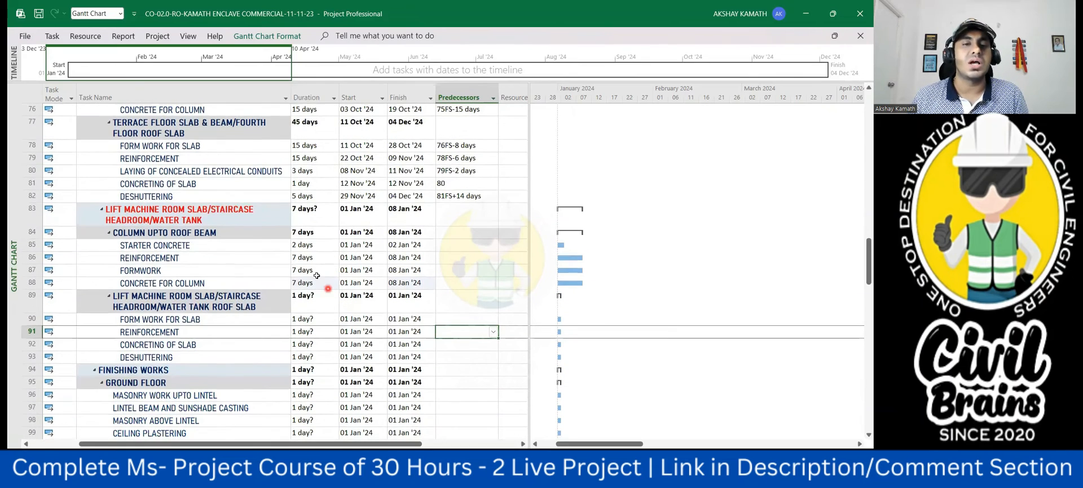
pyautogui.scroll(-1, 312, 274)
pyautogui.scroll(1, 321, 288)
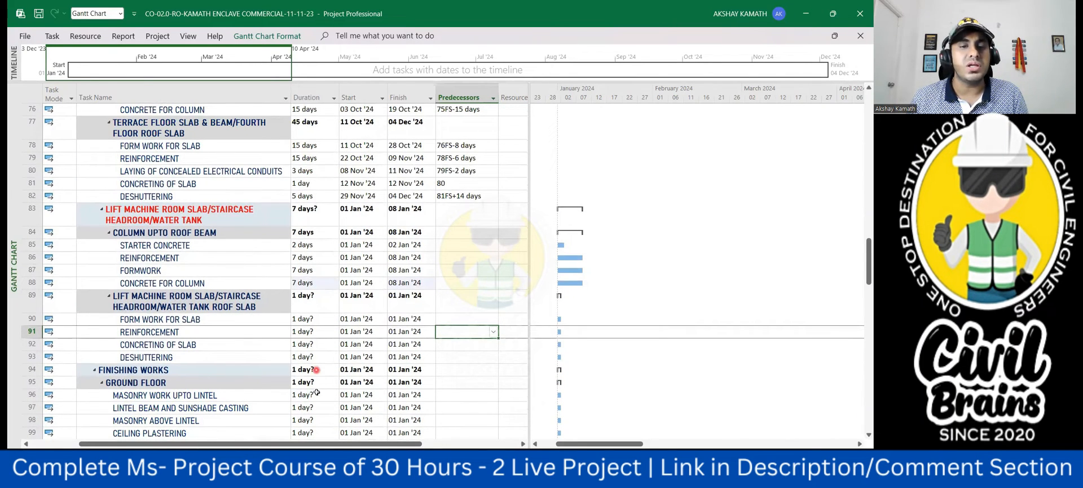
pyautogui.click(314, 319)
pyautogui.write('7')
pyautogui.click(473, 384)
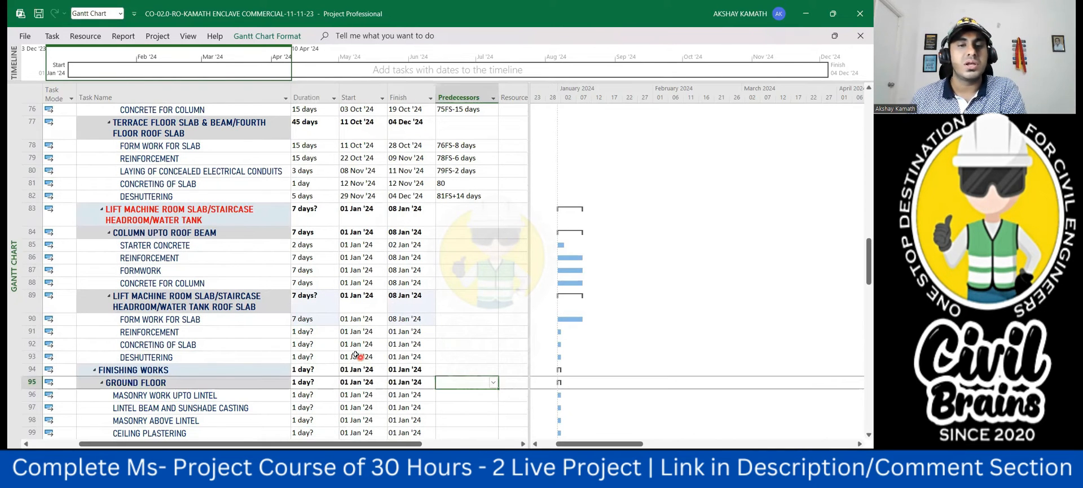
pyautogui.click(311, 331)
pyautogui.write('7')
pyautogui.click(471, 383)
# - Set the lift machine room roof slab concreting in row 92 to 1 day and its deshuttering in row 93 to 2 days
pyautogui.click(314, 344)
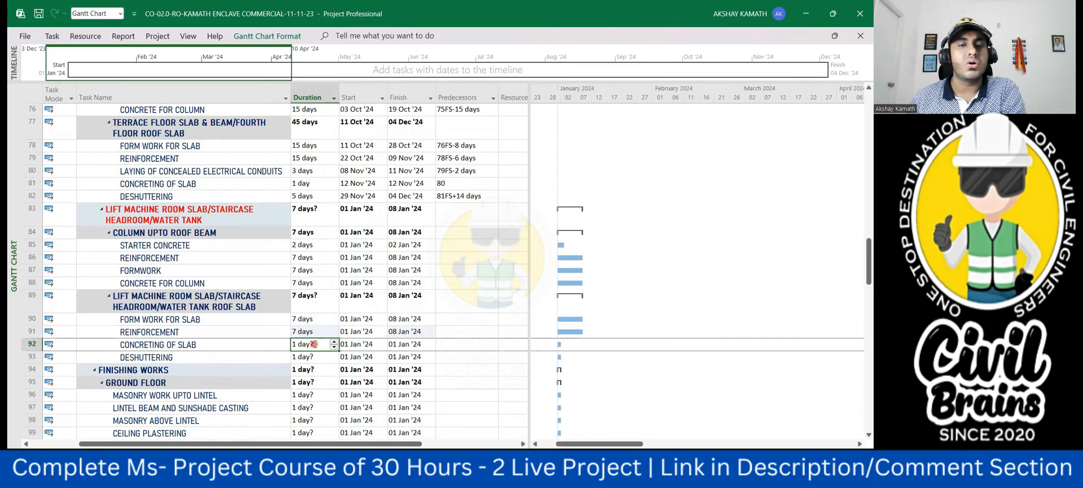
pyautogui.write('1')
pyautogui.click(469, 394)
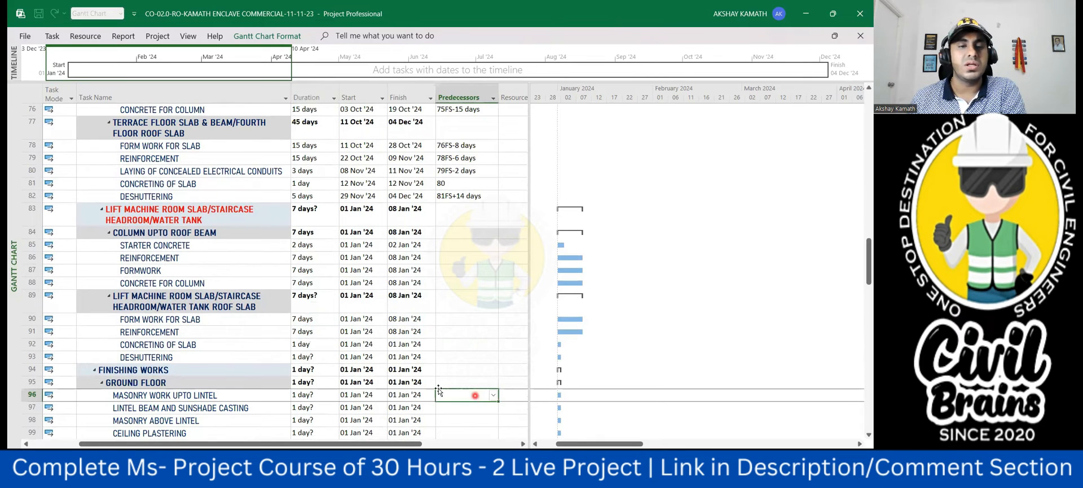
pyautogui.click(313, 356)
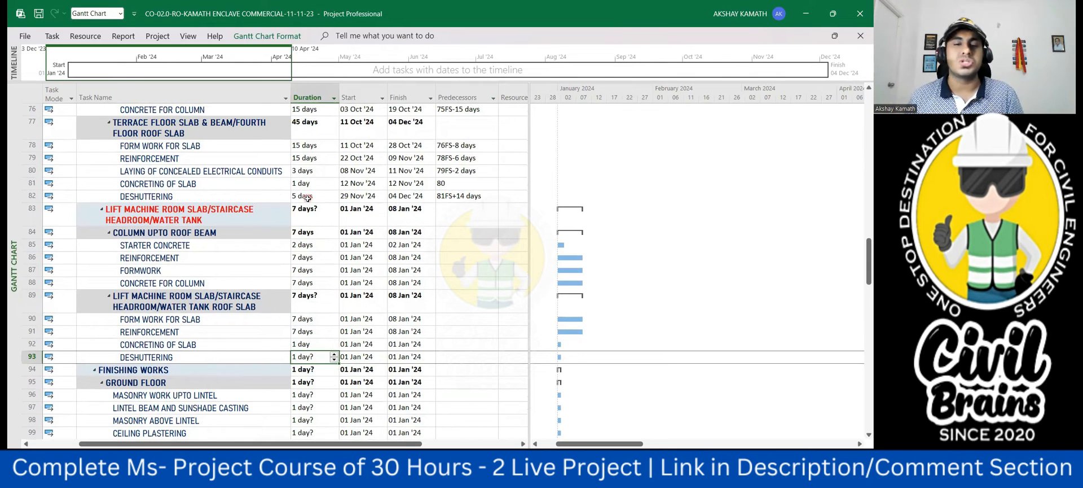
pyautogui.write('2')
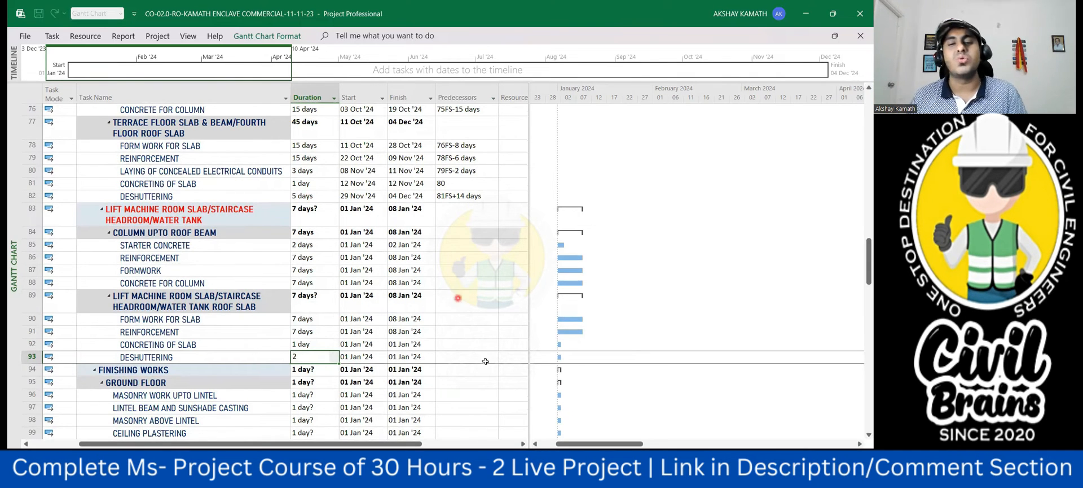
pyautogui.click(479, 386)
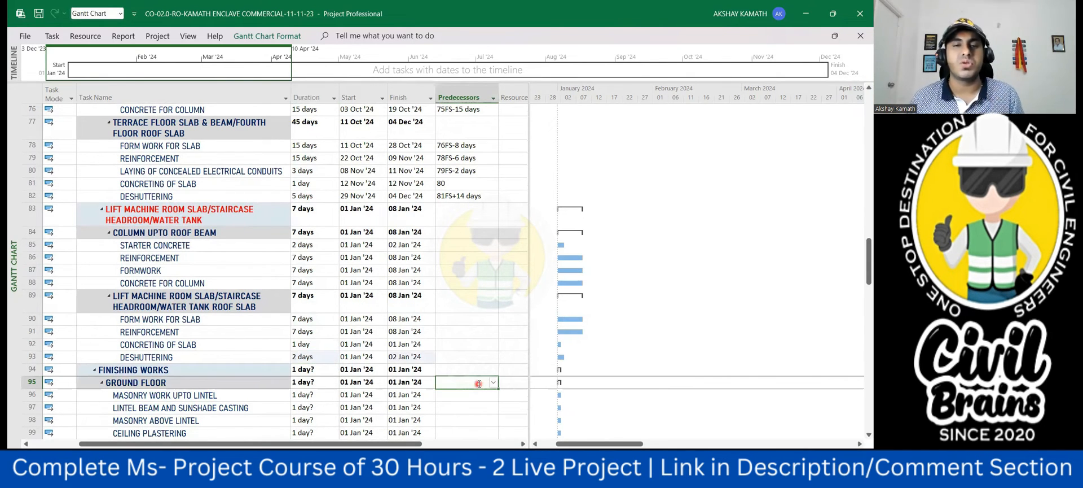
# - Link the lift machine room starter concrete in row 85 to the fourth floor roof slab concreting with predecessor 81FS+2 days
pyautogui.scroll(1, 478, 379)
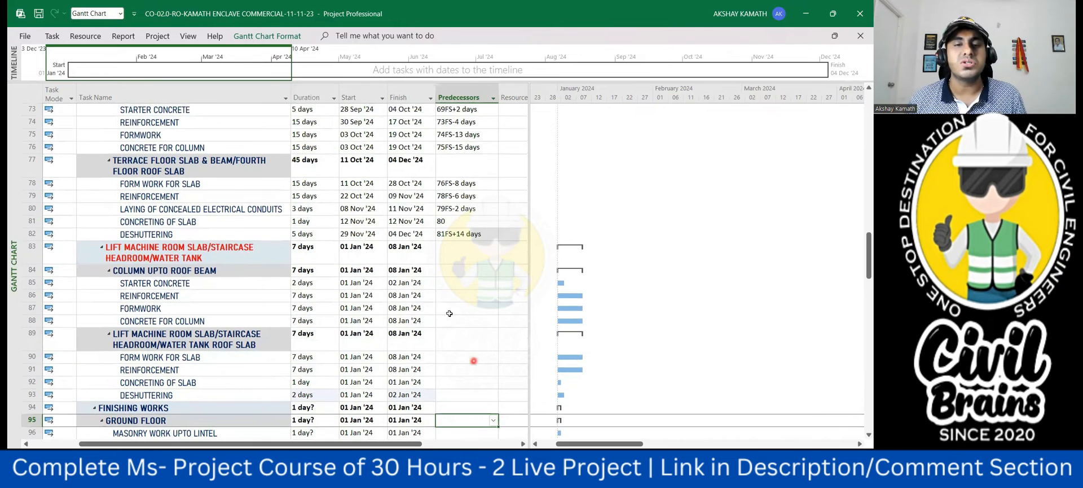
pyautogui.click(467, 281)
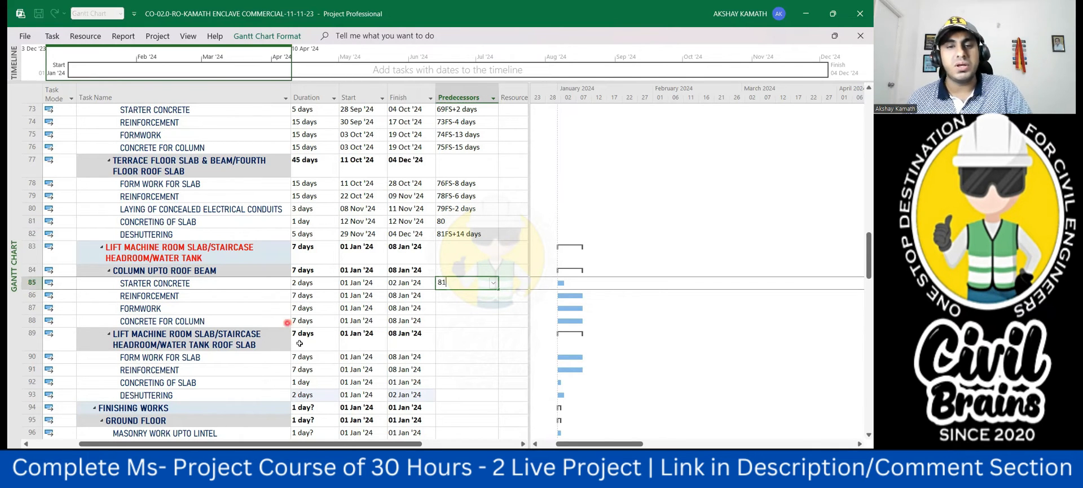
pyautogui.write('1fs+2')
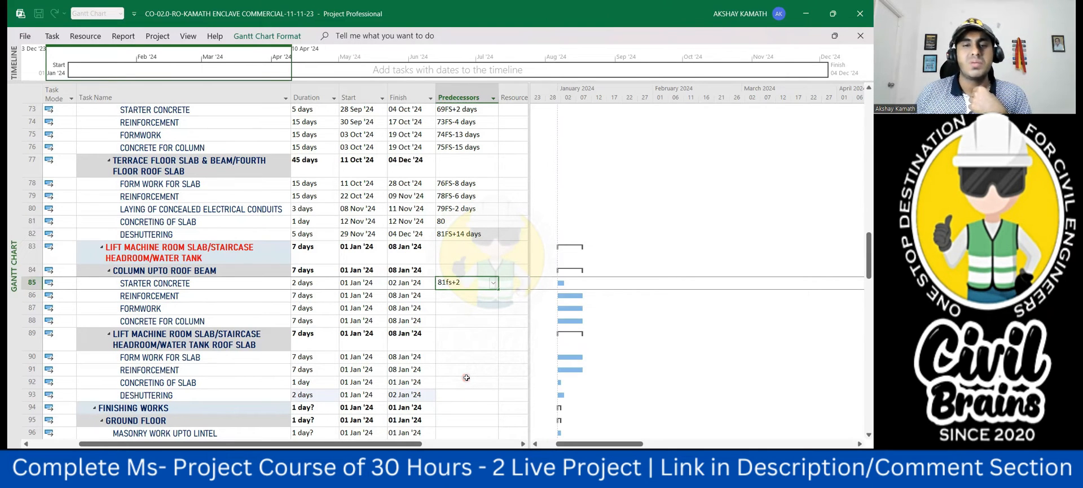
pyautogui.click(466, 381)
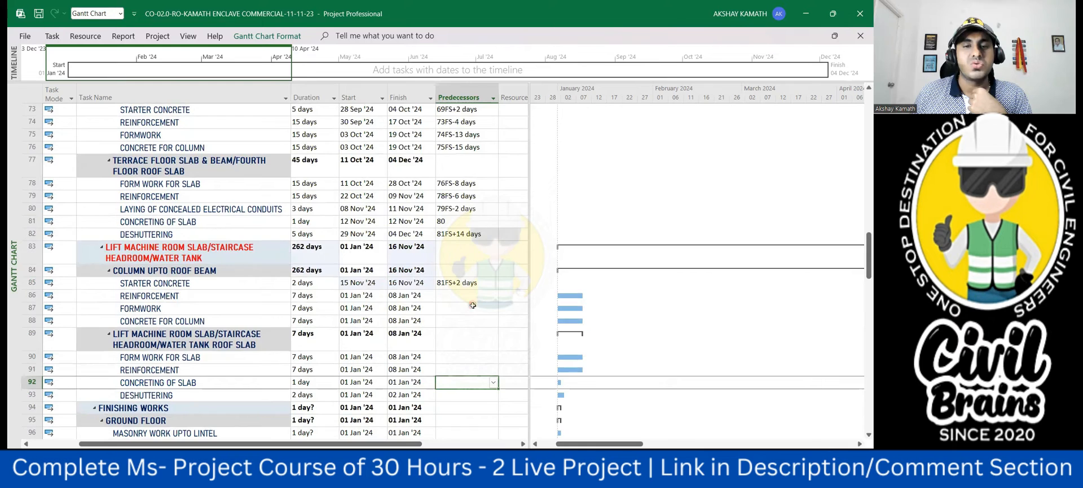
# - Check the fourth floor links and give the lift machine room column reinforcement in row 86 the predecessor 85FS-3 days
pyautogui.scroll(1, 473, 305)
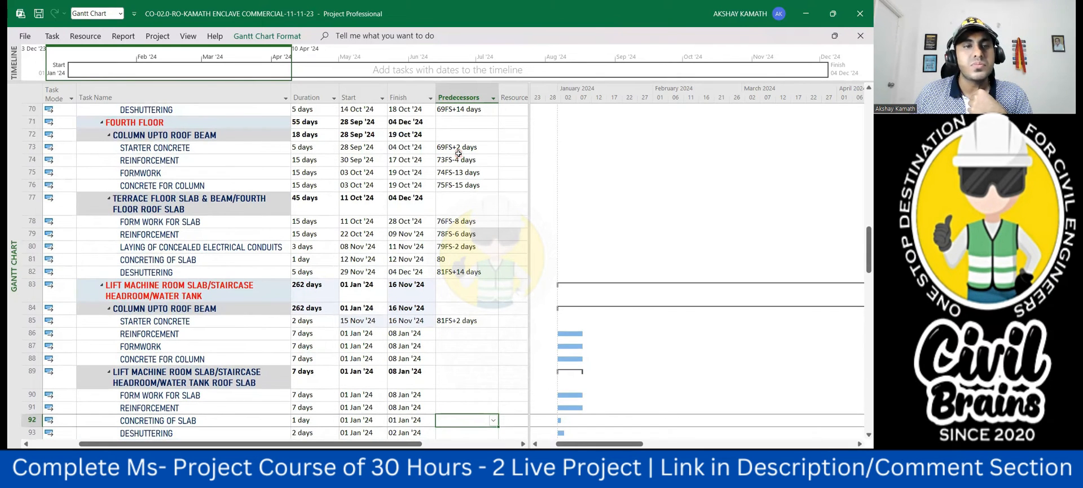
pyautogui.scroll(-1, 469, 277)
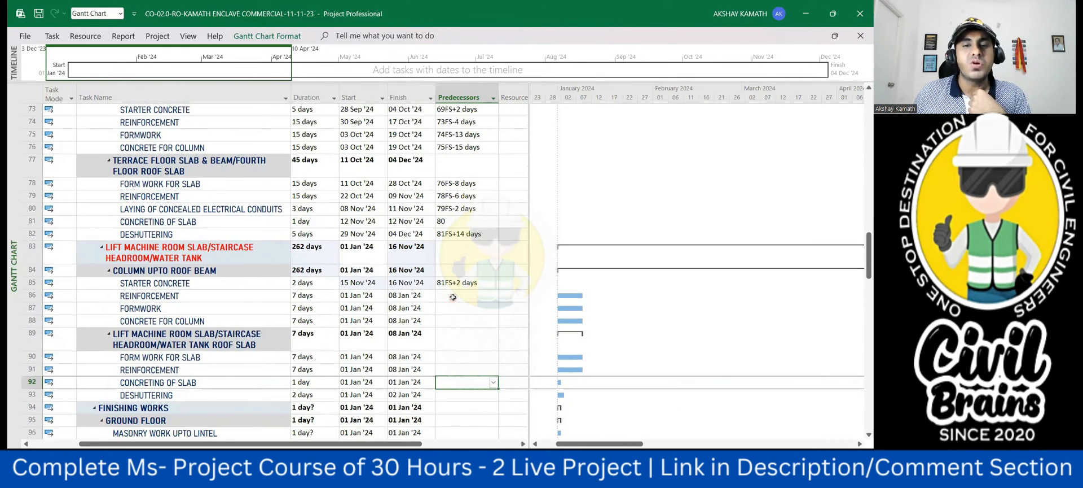
pyautogui.click(454, 296)
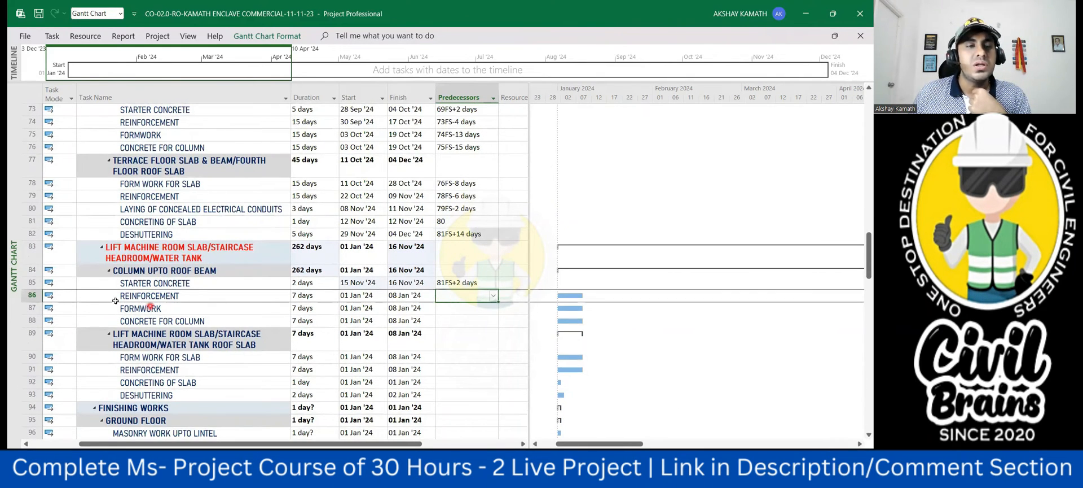
pyautogui.write('85')
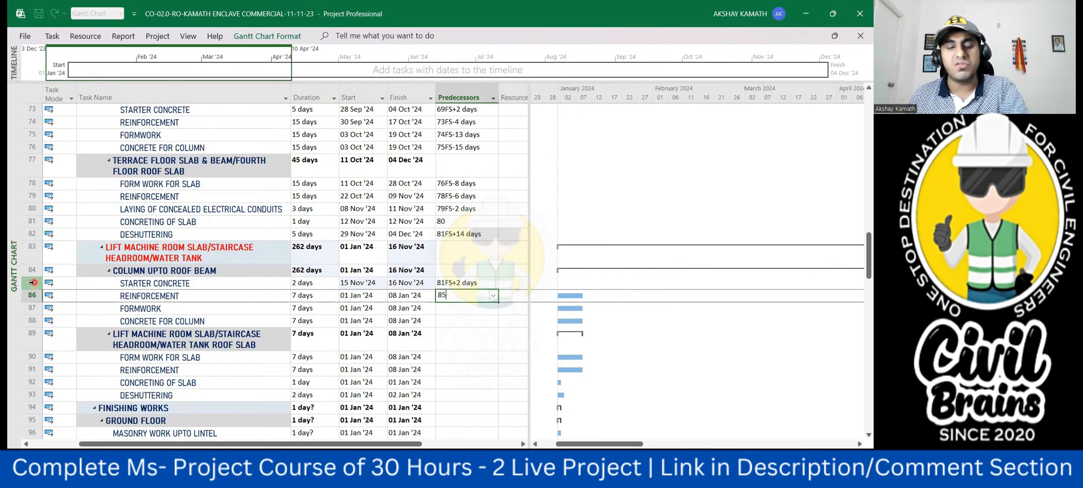
pyautogui.write('fs')
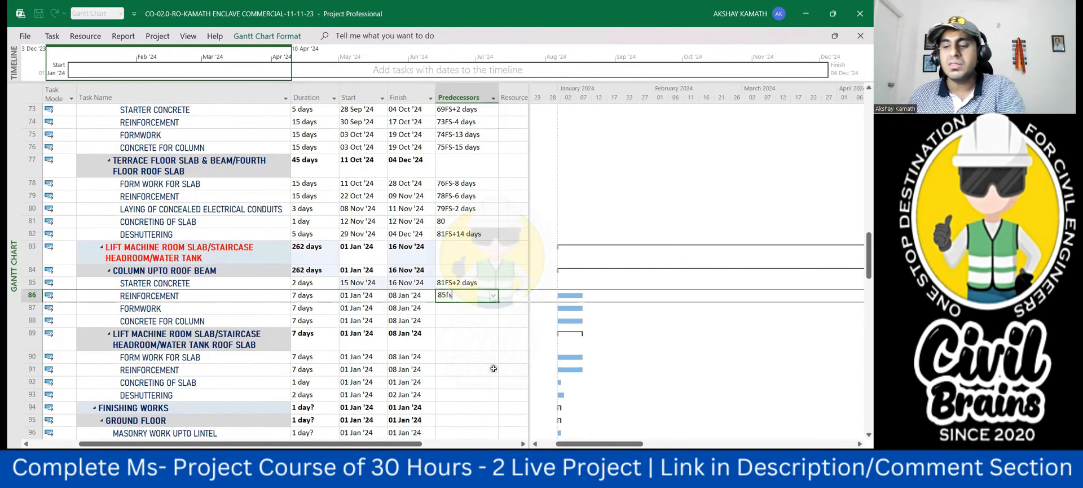
pyautogui.write('-3')
pyautogui.click(492, 368)
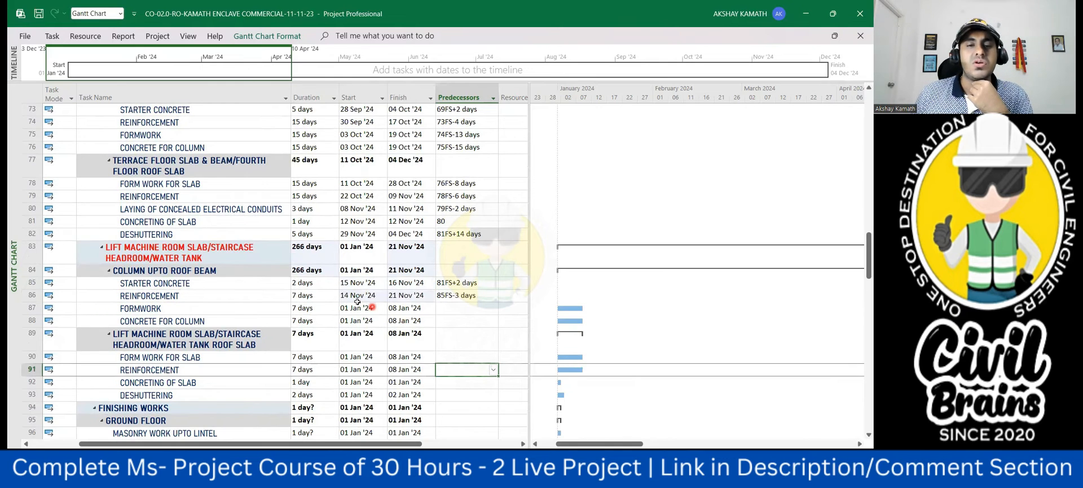
# - Check the start of the column reinforcement in row 86 and change its predecessor to 85FS-2 days
pyautogui.click(455, 296)
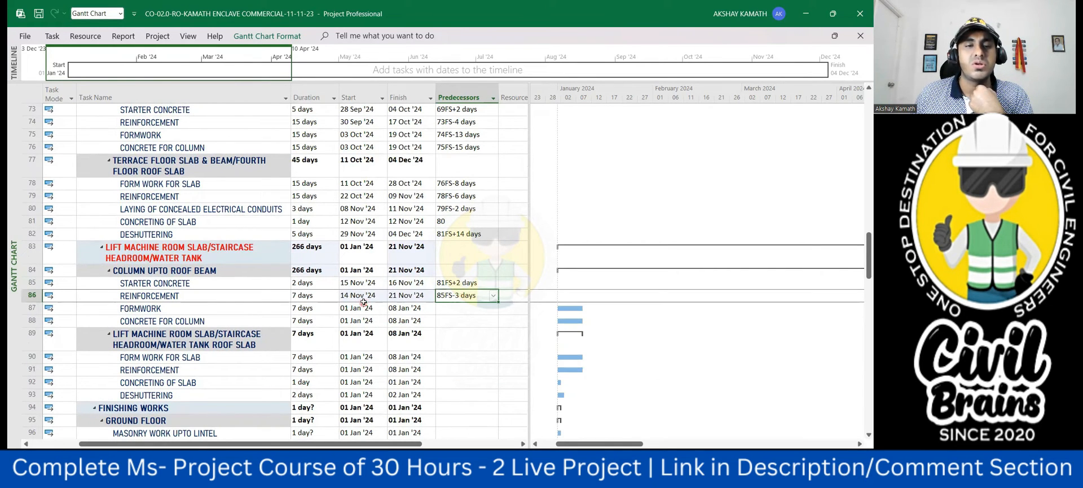
pyautogui.click(481, 355)
pyautogui.click(366, 297)
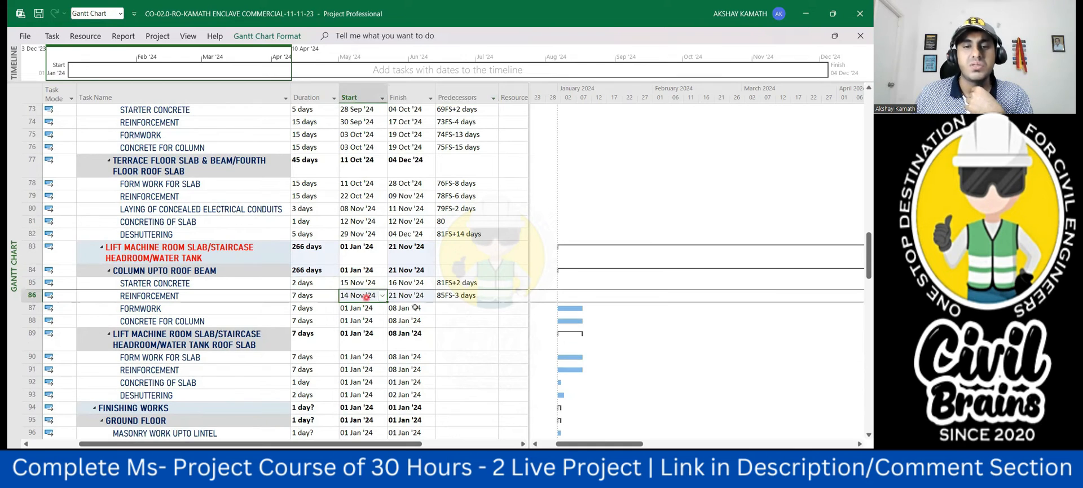
pyautogui.click(459, 294)
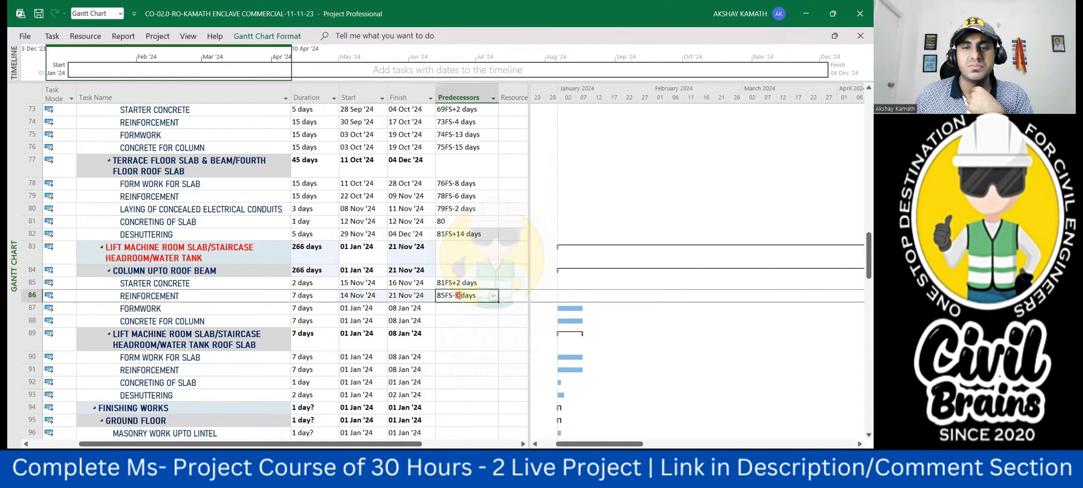
pyautogui.click(459, 295)
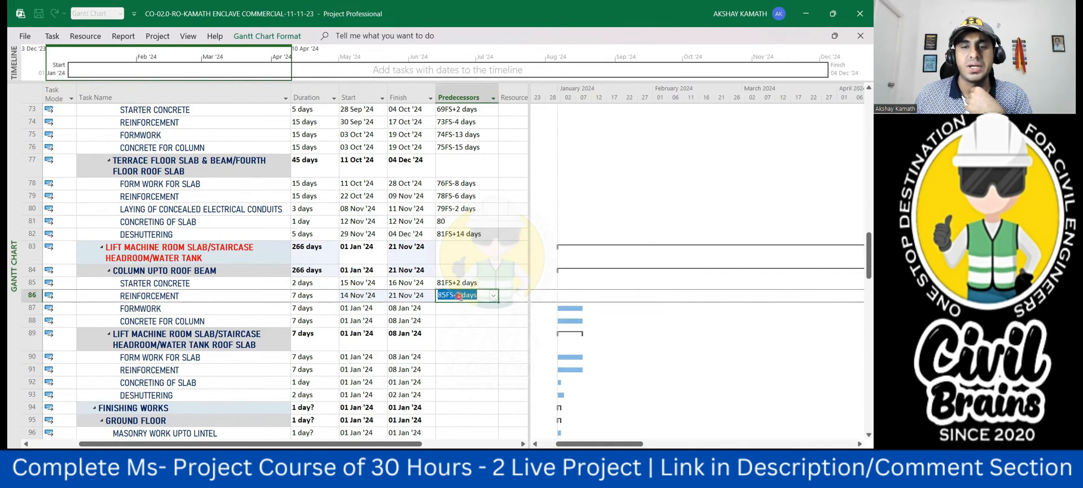
pyautogui.write('2')
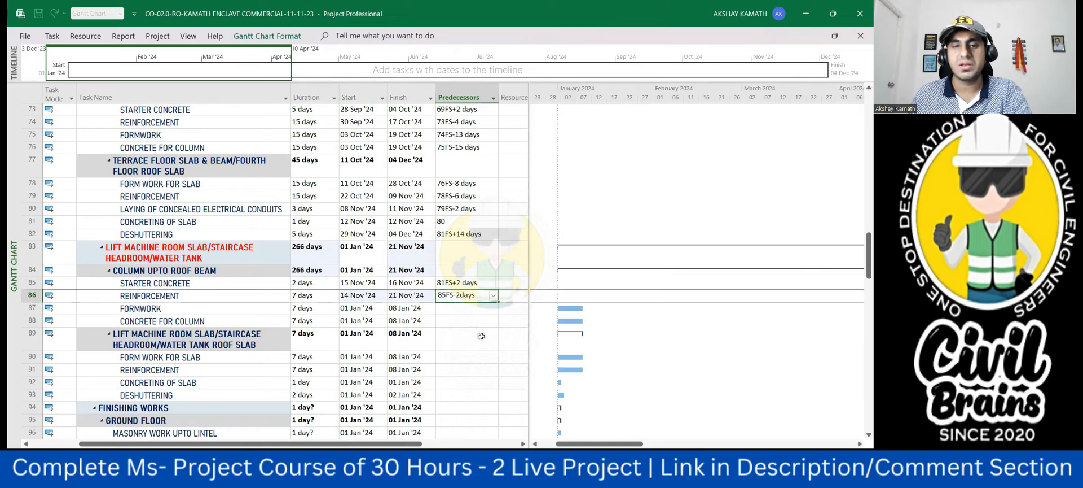
pyautogui.click(479, 334)
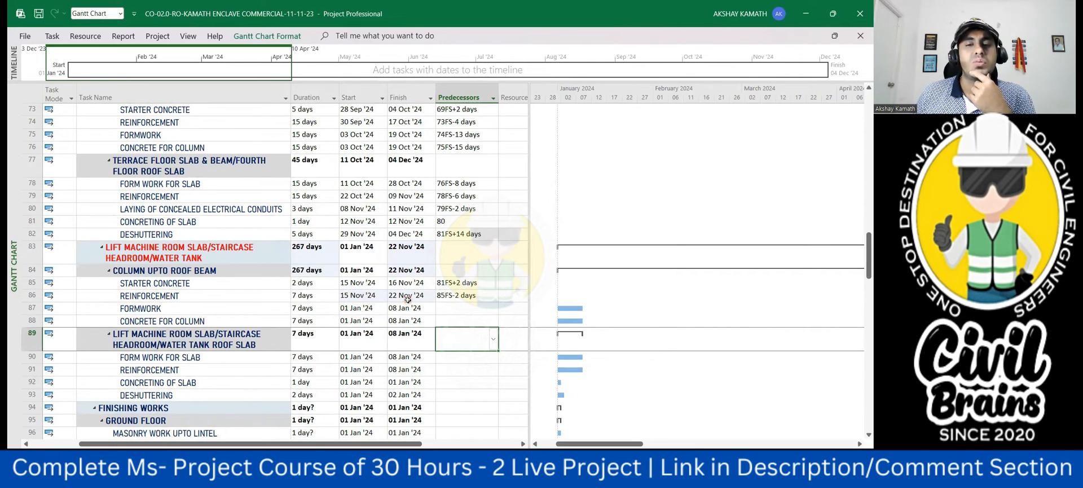
# - Link the lift machine room column formwork in row 87 to its reinforcement with predecessor 86FS-3 days
pyautogui.click(453, 309)
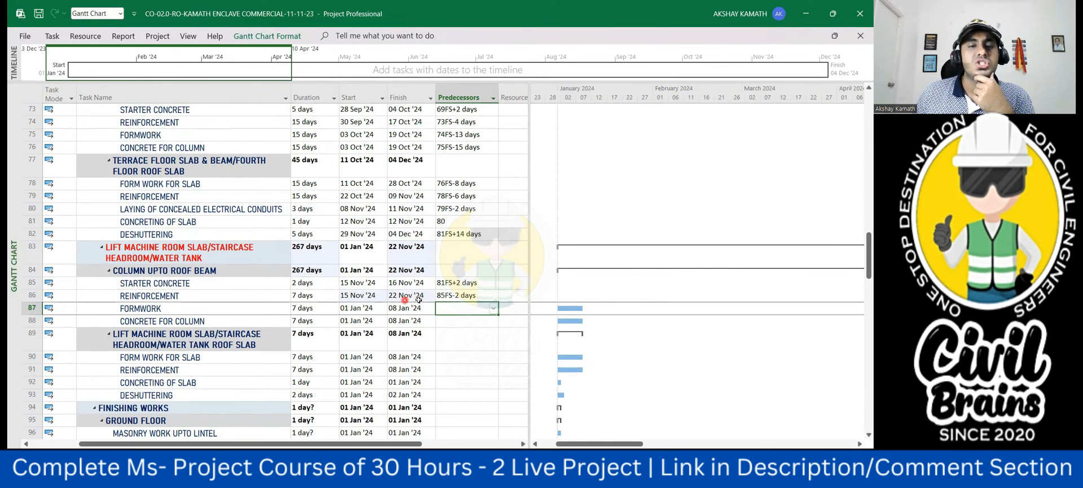
pyautogui.click(453, 309)
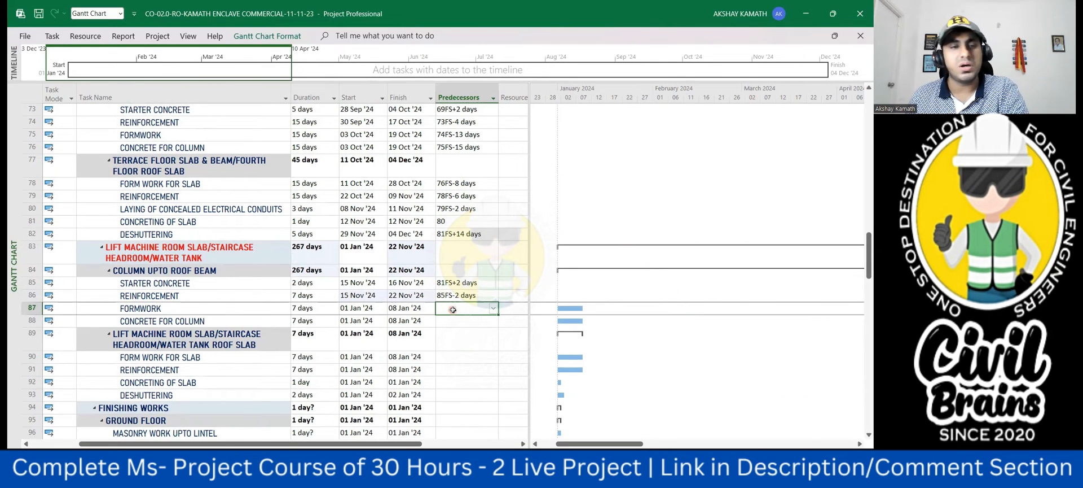
pyautogui.write('86')
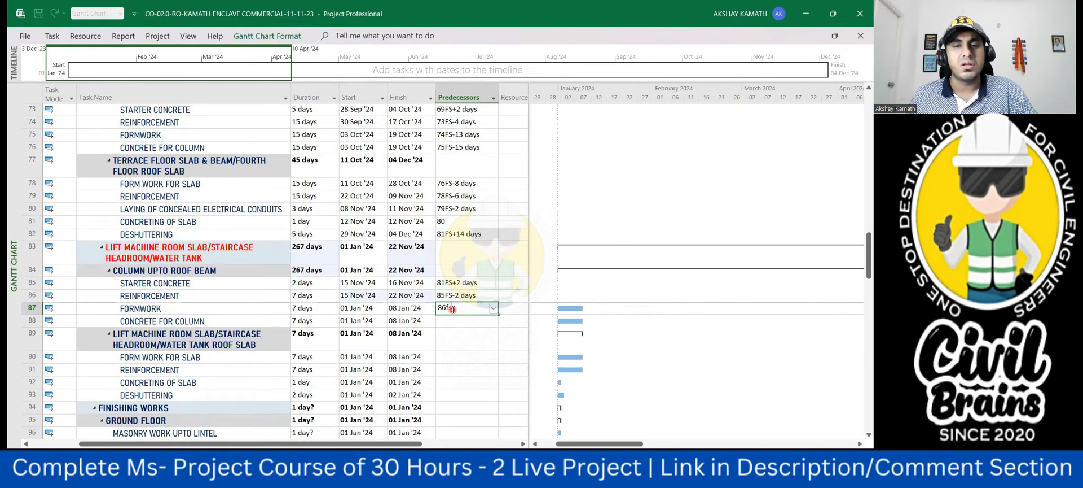
pyautogui.write('fs-3')
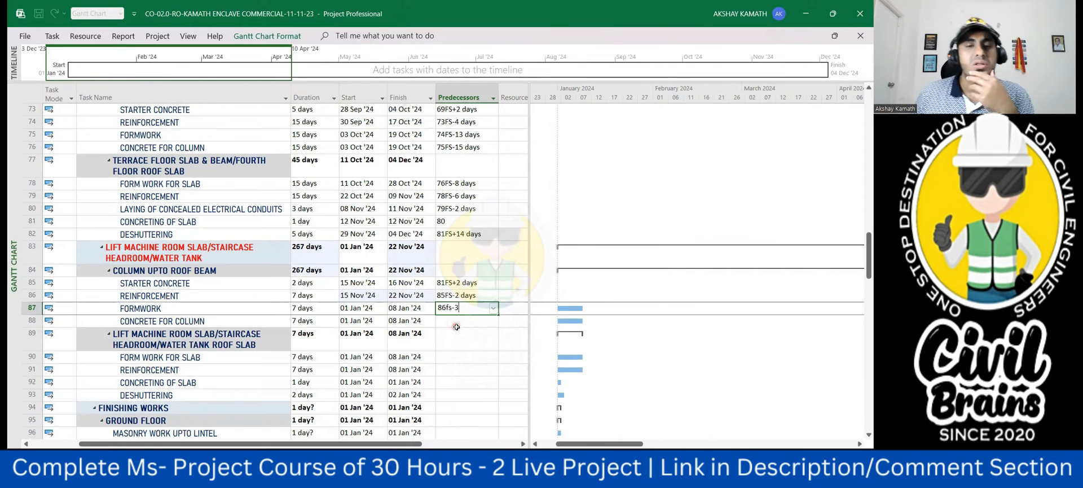
pyautogui.press('Return')
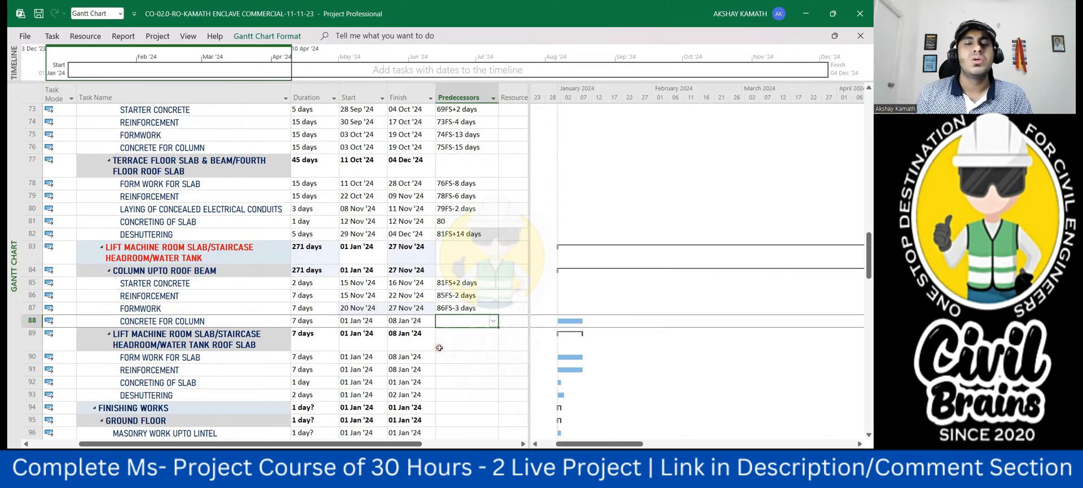
# - Set the durations of the lift machine room column reinforcement in row 86 and formwork in row 87 to 5 days each
pyautogui.click(323, 295)
pyautogui.write('5')
pyautogui.click(487, 374)
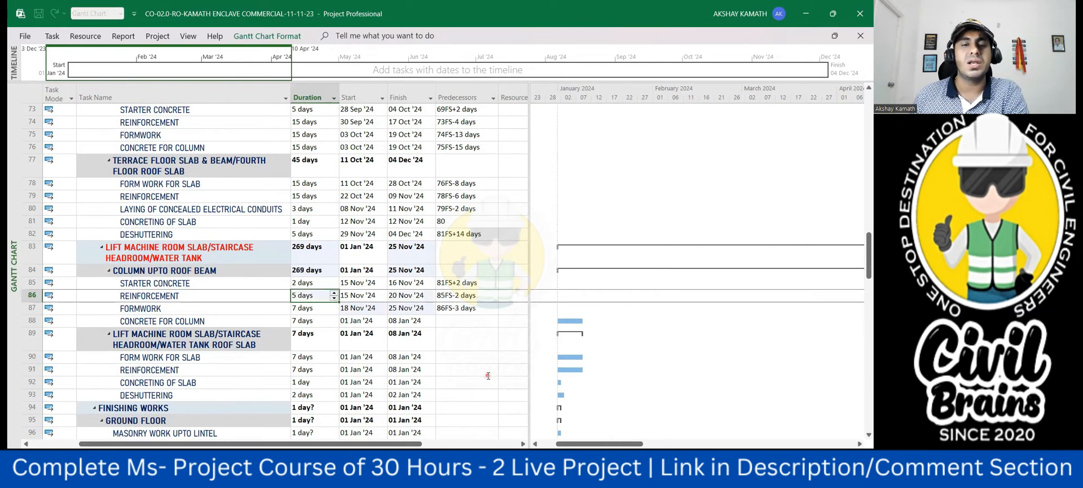
pyautogui.click(322, 308)
pyautogui.write('5')
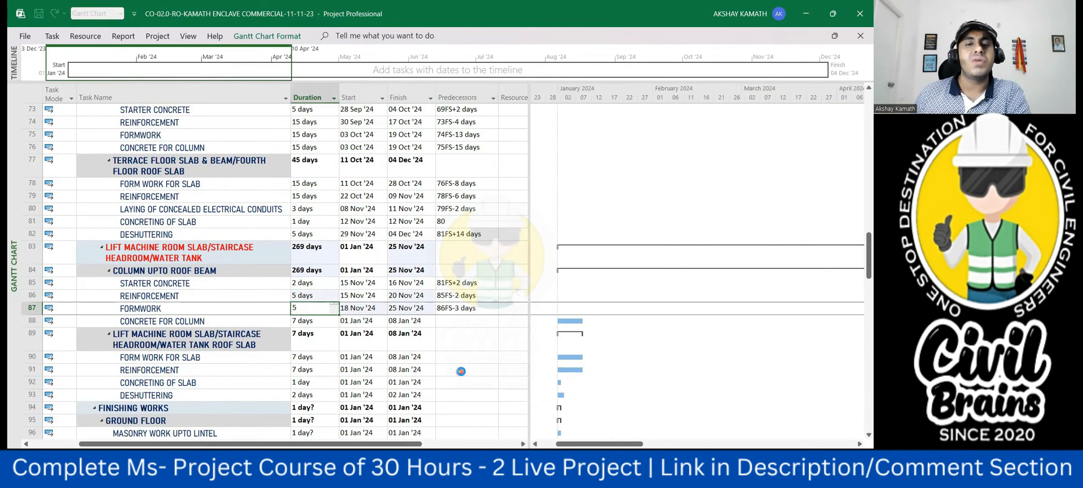
pyautogui.click(461, 371)
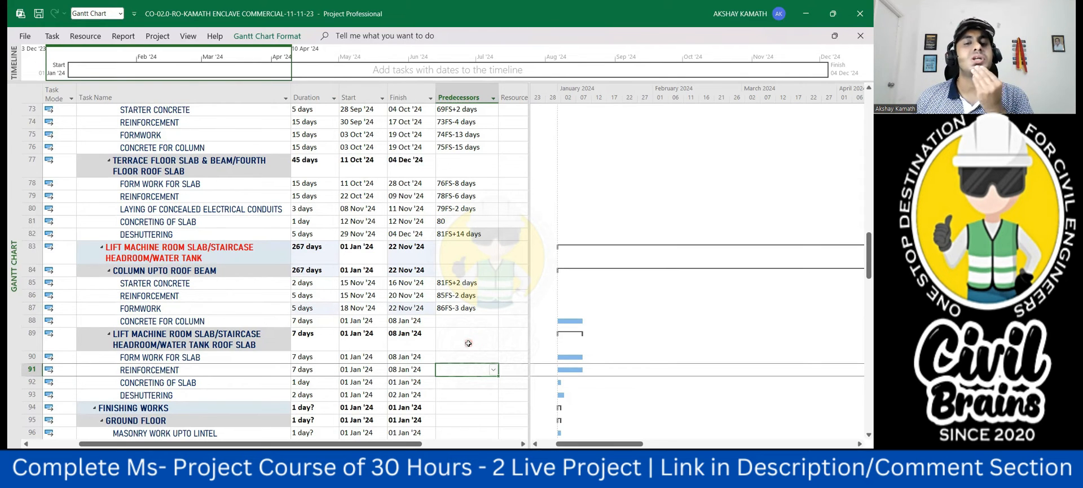
# - Set the duration of the column concrete in row 88 to 5 days and dismiss the Planning Wizard suggestion
pyautogui.click(308, 321)
pyautogui.write('5')
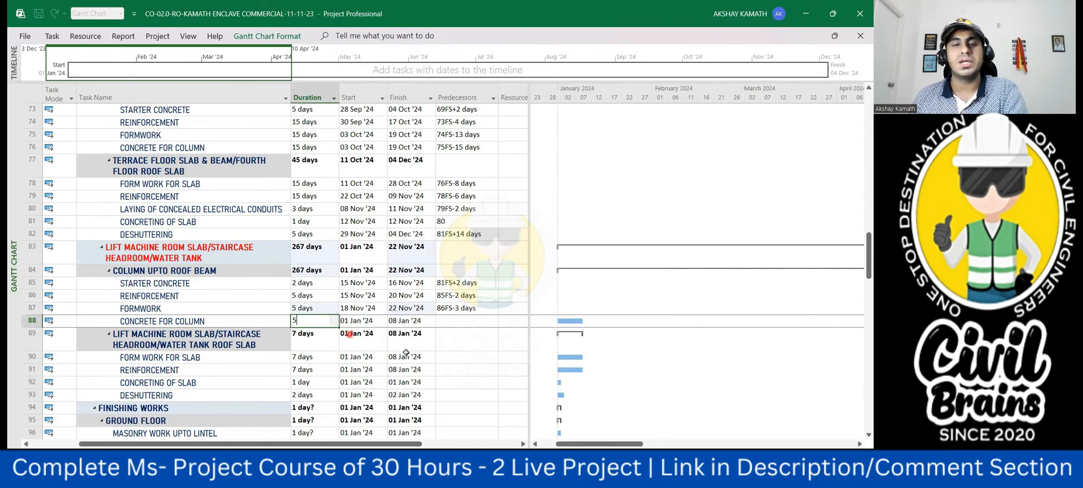
pyautogui.click(463, 348)
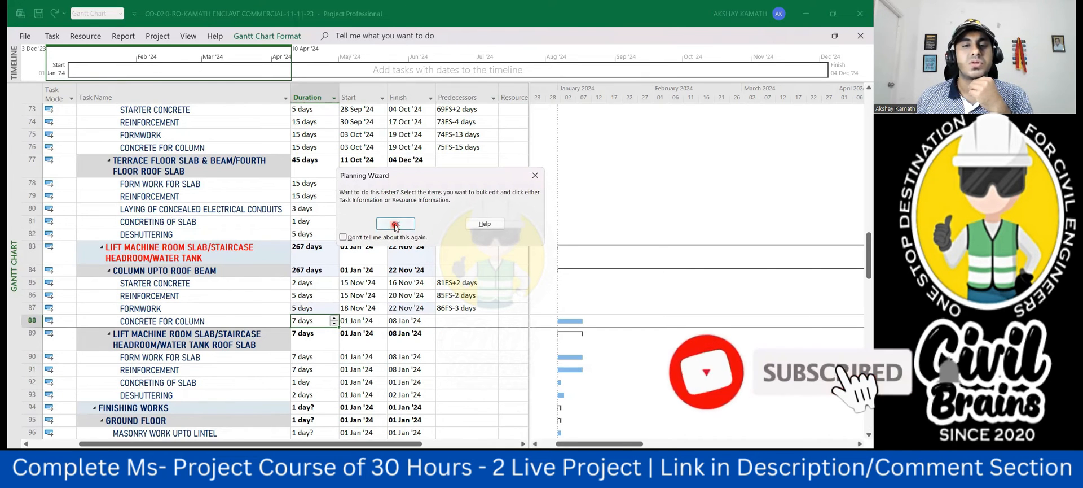
pyautogui.click(395, 224)
# - Link the column concrete in row 88 to the column formwork with predecessor 87FS-3 days
pyautogui.click(453, 320)
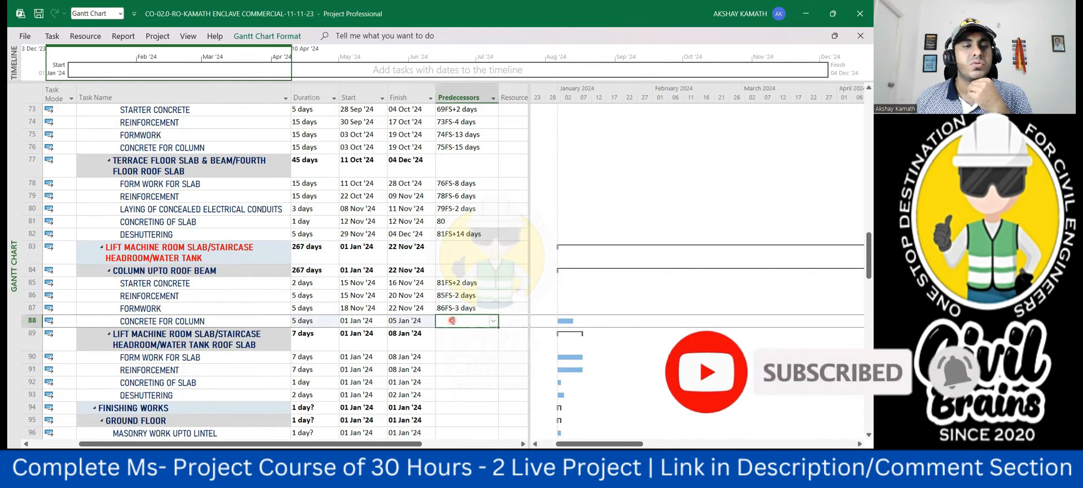
pyautogui.write('87f')
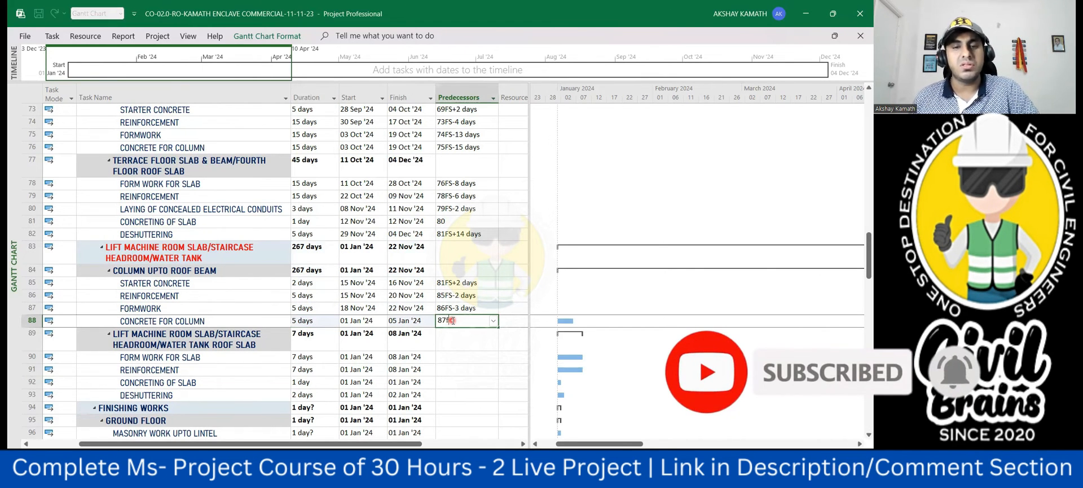
pyautogui.write('s-3')
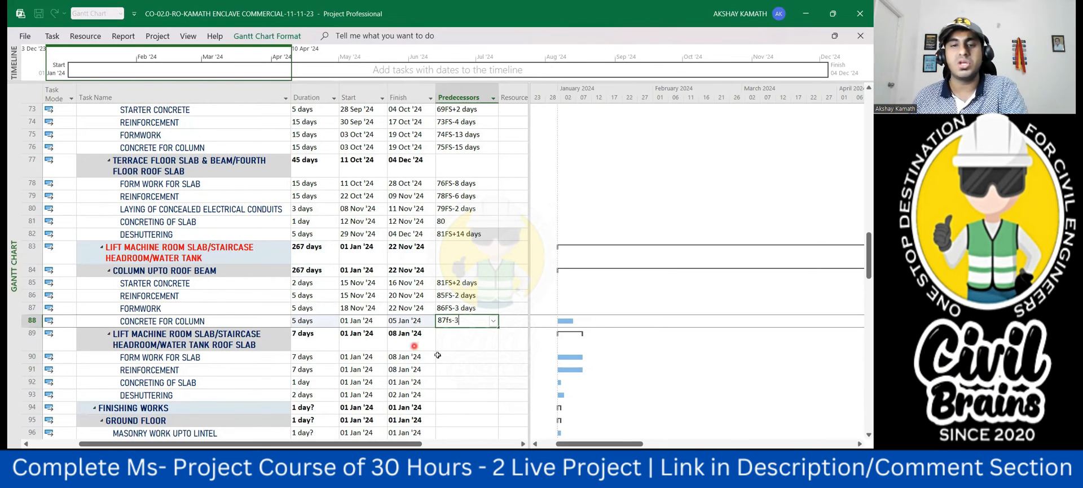
pyautogui.click(441, 355)
pyautogui.click(366, 322)
# - Change the predecessor of the column concrete in row 88 to 87FS-5 days
pyautogui.click(453, 322)
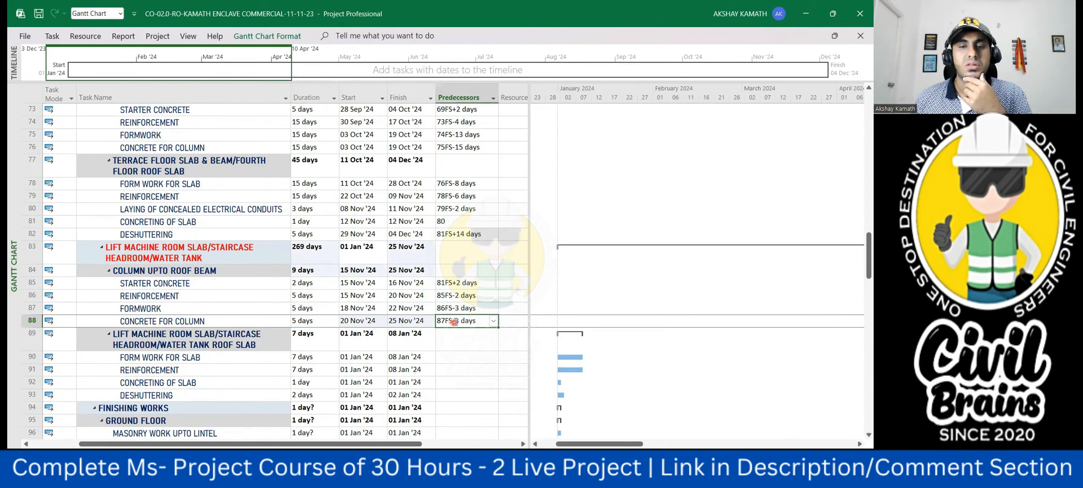
pyautogui.click(459, 320)
pyautogui.press('BackSpace')
pyautogui.write('5')
pyautogui.click(472, 345)
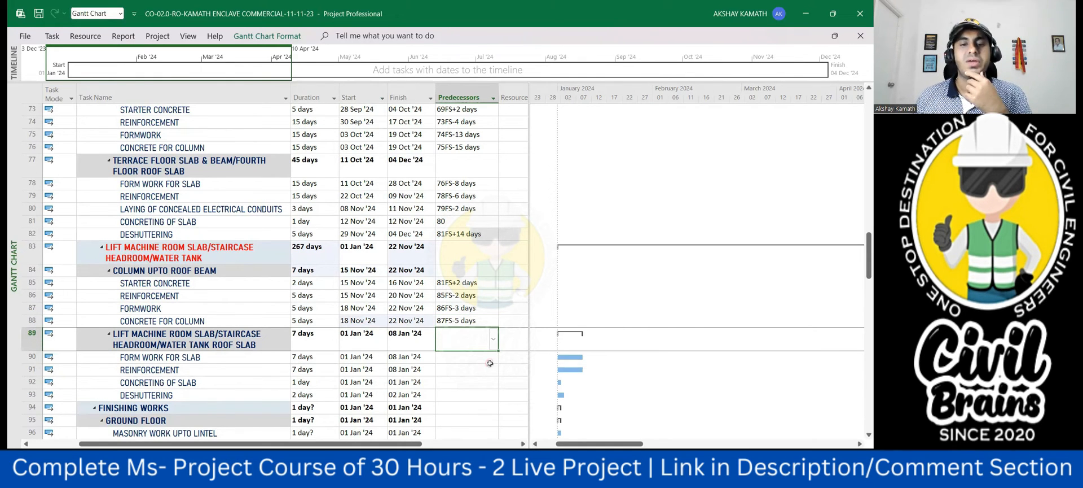
# - Link the lift machine room roof slab formwork in row 90 to the column concrete with predecessor 88FS-2 days
pyautogui.moveTo(490, 364); pyautogui.dragTo(469, 359)
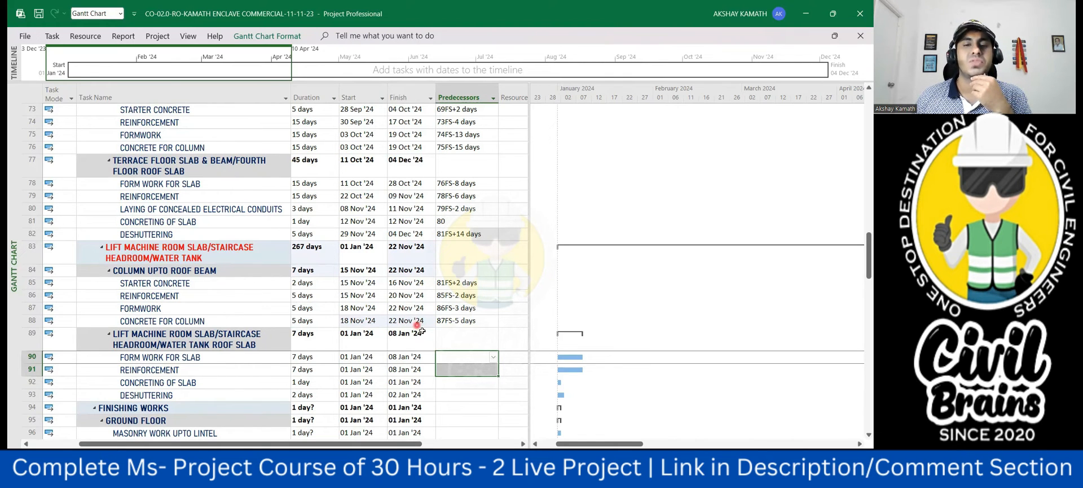
pyautogui.scroll(-1, 463, 367)
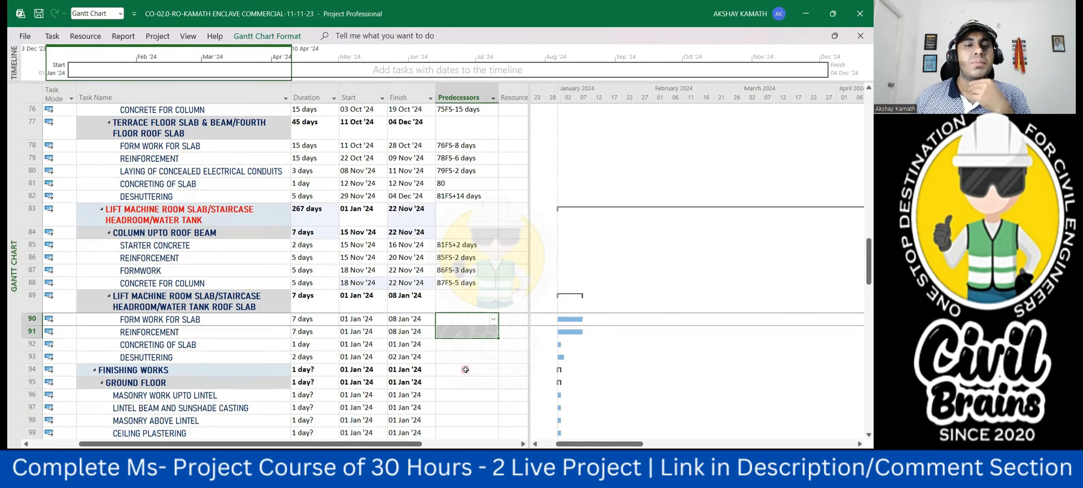
pyautogui.click(449, 320)
pyautogui.click(450, 320)
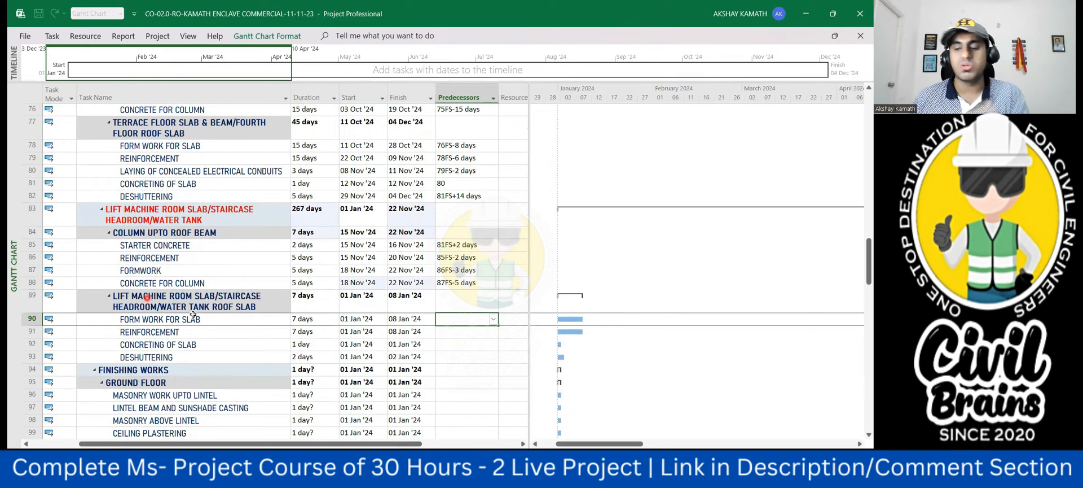
pyautogui.write('88fs-')
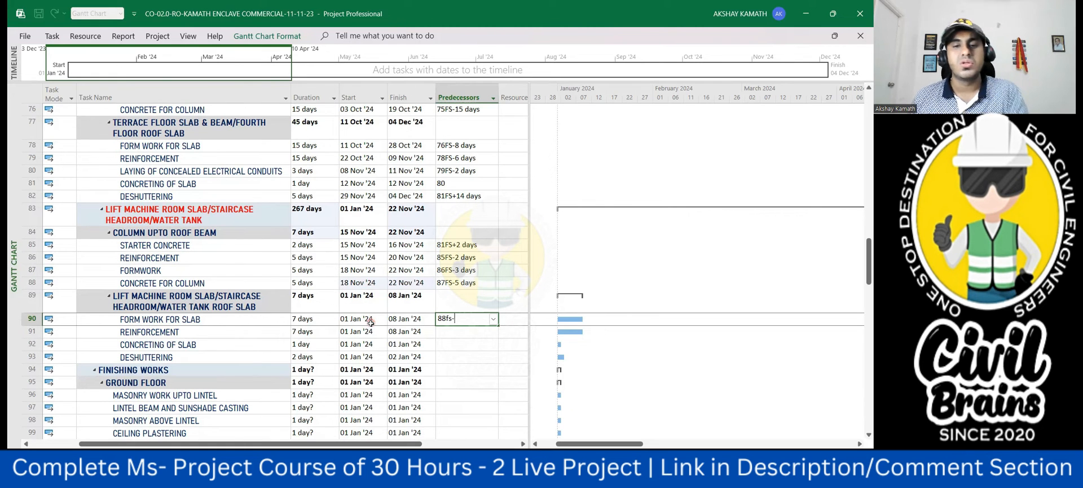
pyautogui.write('2')
pyautogui.click(467, 357)
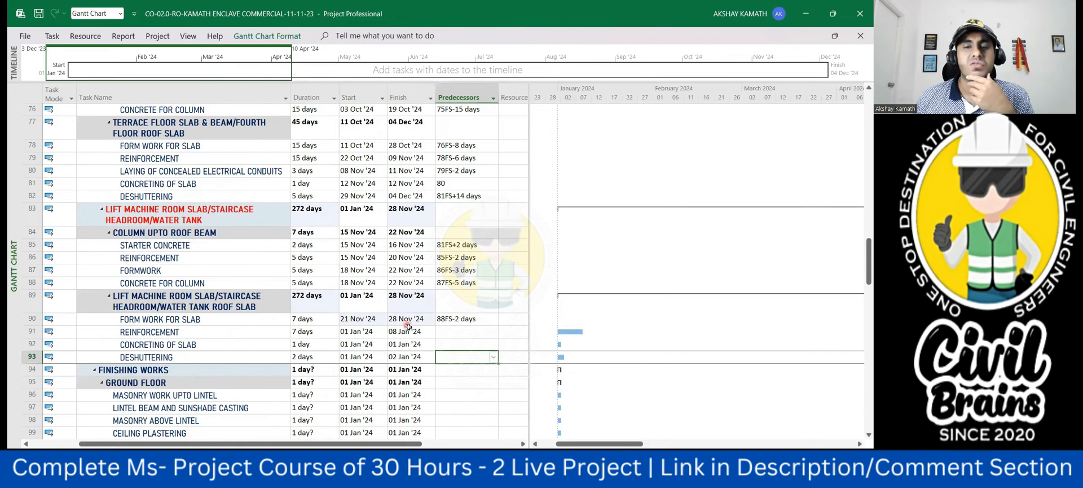
# - Link the roof slab reinforcement in row 91 to the slab formwork with predecessor 90FS-3 days
pyautogui.click(452, 332)
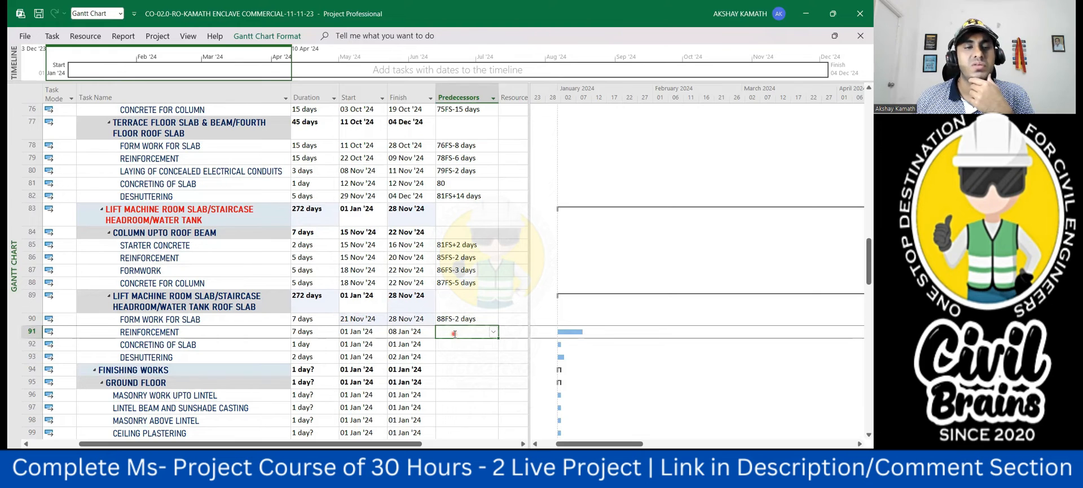
pyautogui.click(454, 333)
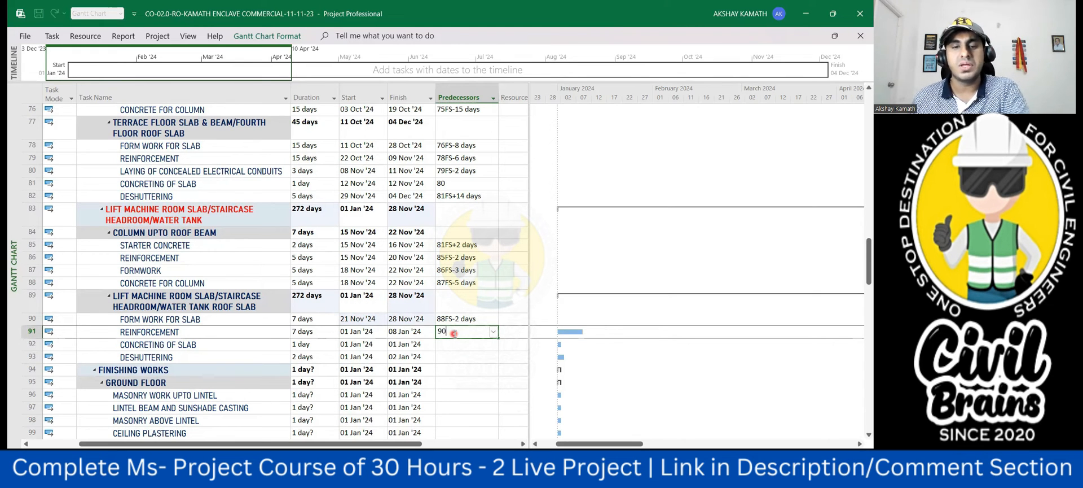
pyautogui.write('90fs-')
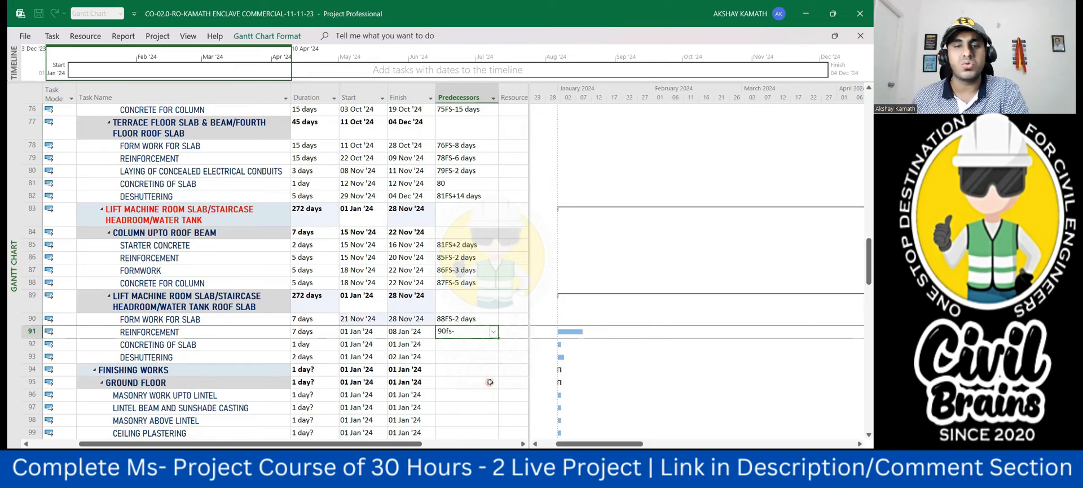
pyautogui.write('3')
pyautogui.click(490, 382)
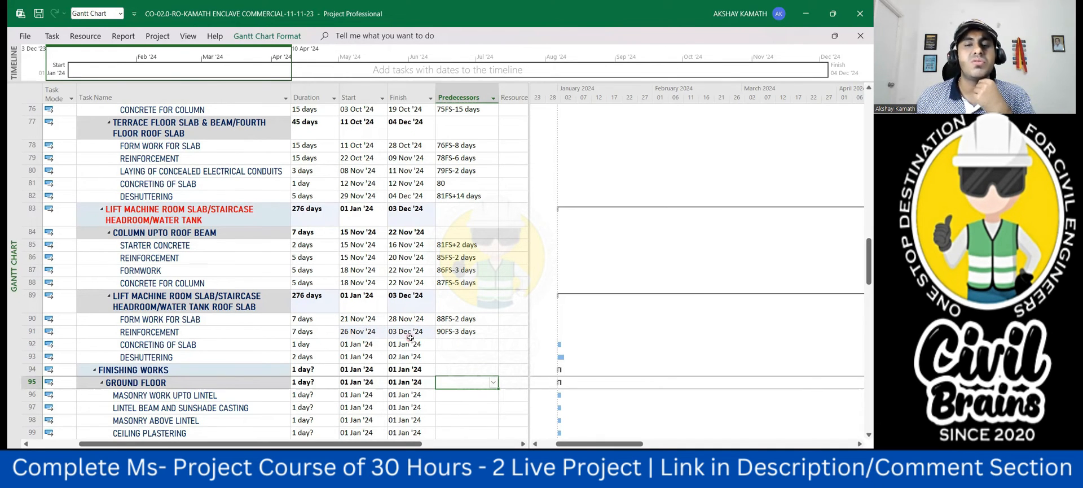
# - Make the roof slab reinforcement, task 91, the predecessor of the slab concreting in row 92
pyautogui.click(474, 349)
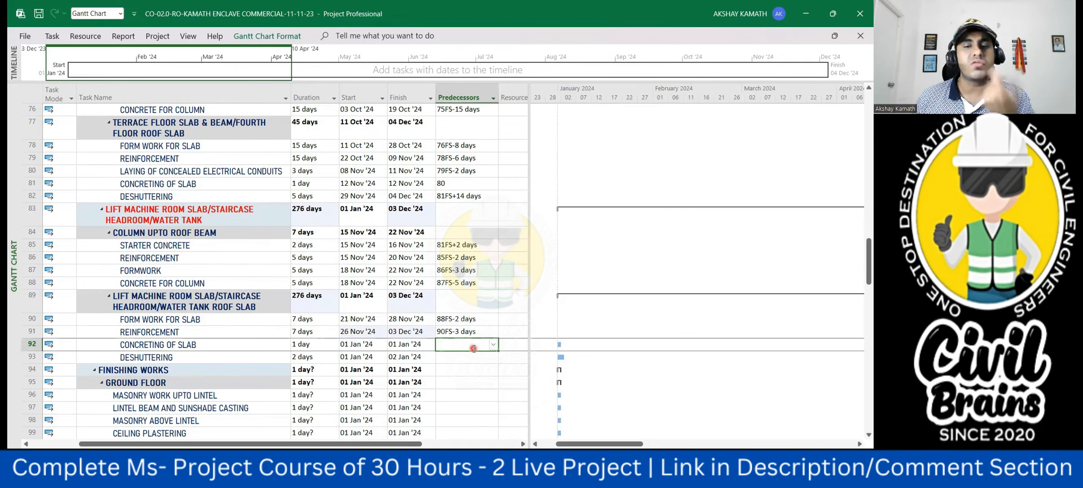
pyautogui.write('91')
pyautogui.click(487, 384)
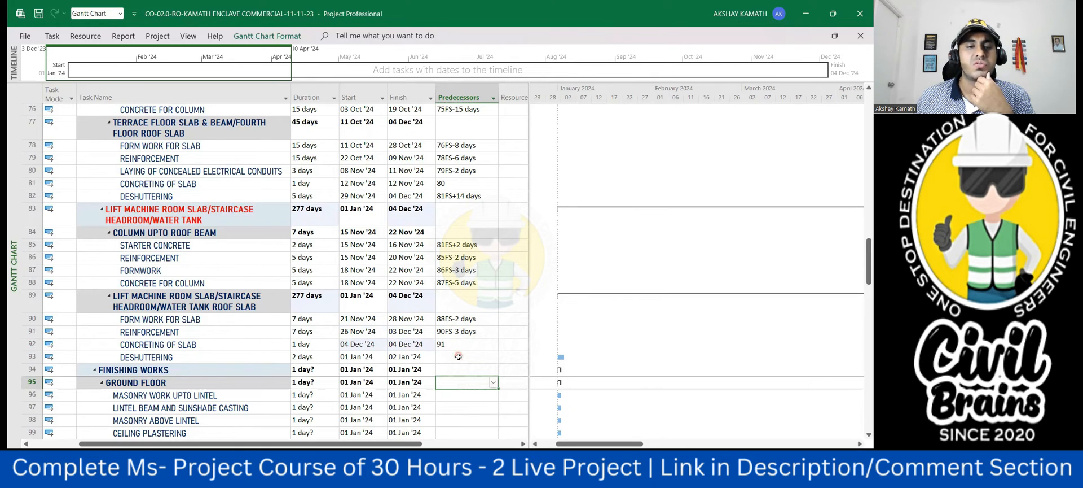
# - Compare the lift machine room roof slab tasks with the fourth floor roof slab tasks, including the concealed electrical conduits
pyautogui.click(459, 356)
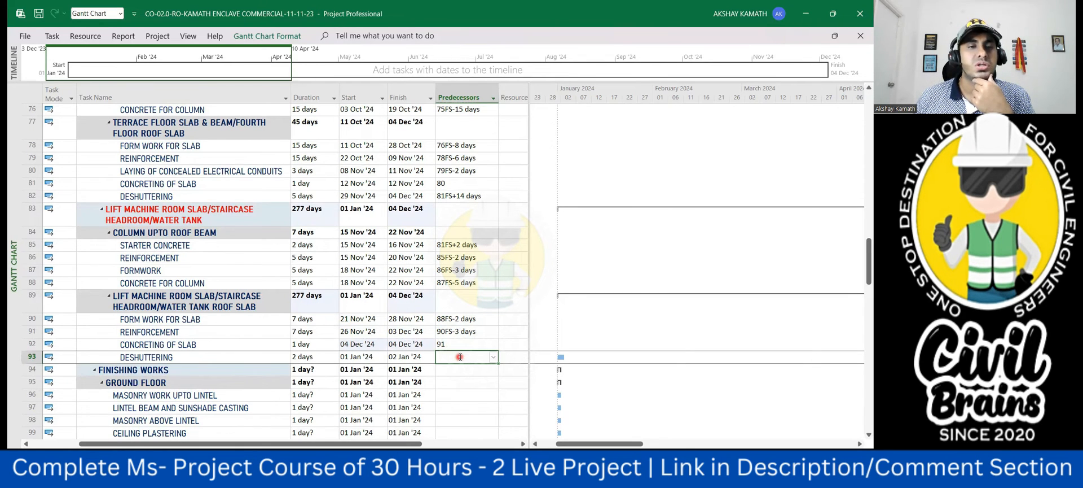
pyautogui.click(458, 381)
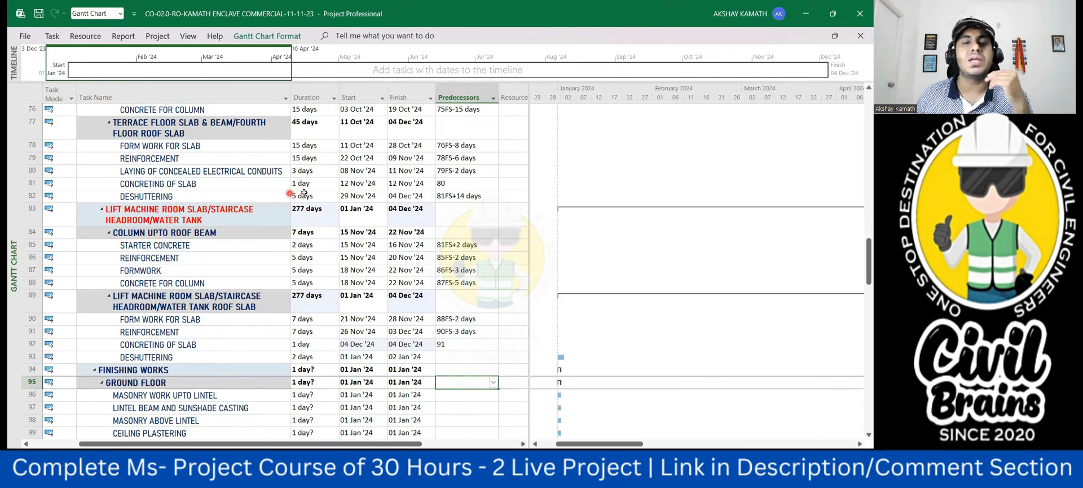
pyautogui.click(316, 175)
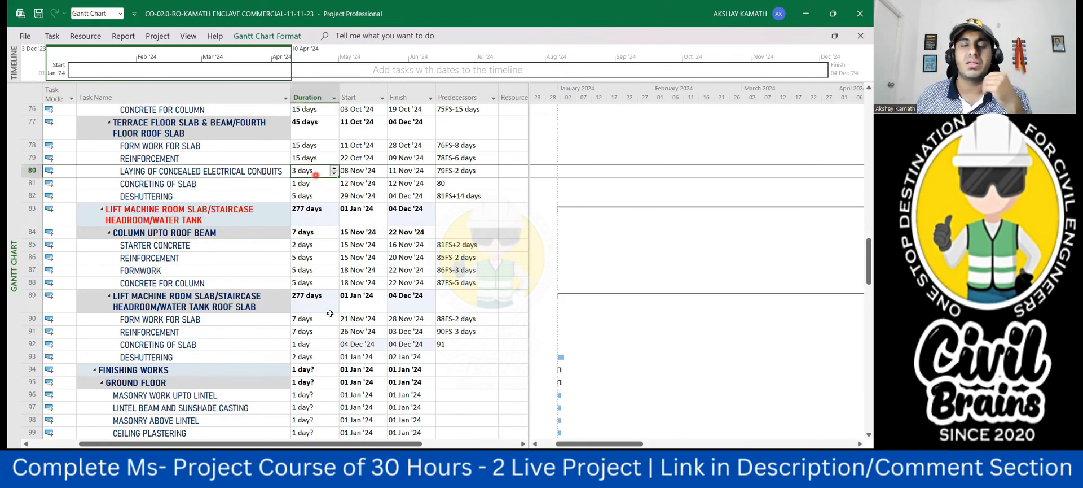
pyautogui.click(249, 351)
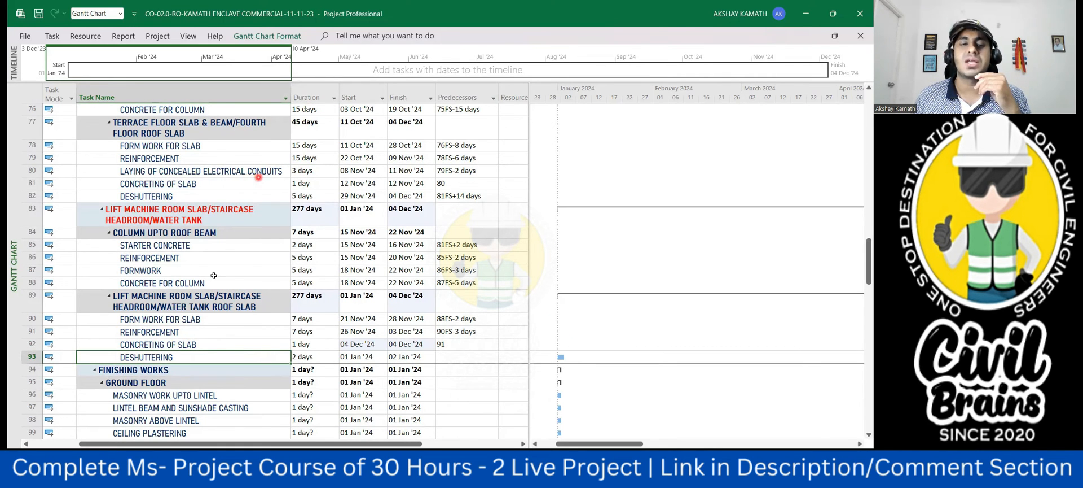
pyautogui.click(182, 331)
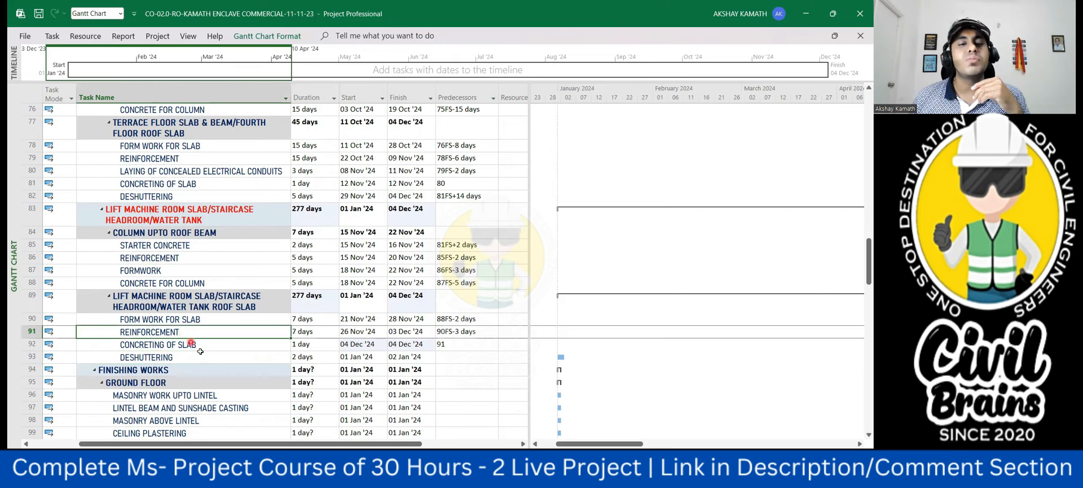
pyautogui.scroll(-1, 191, 342)
pyautogui.scroll(1, 326, 388)
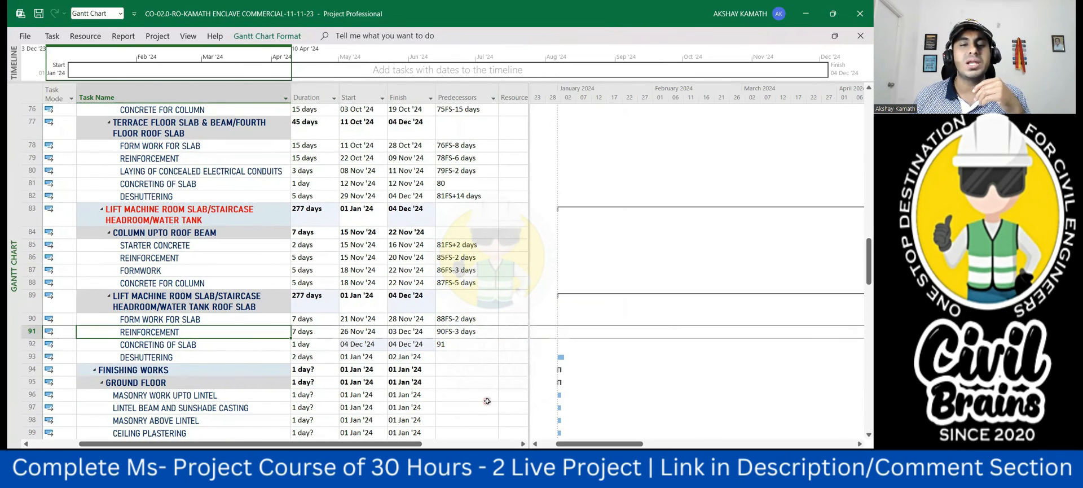
pyautogui.click(479, 396)
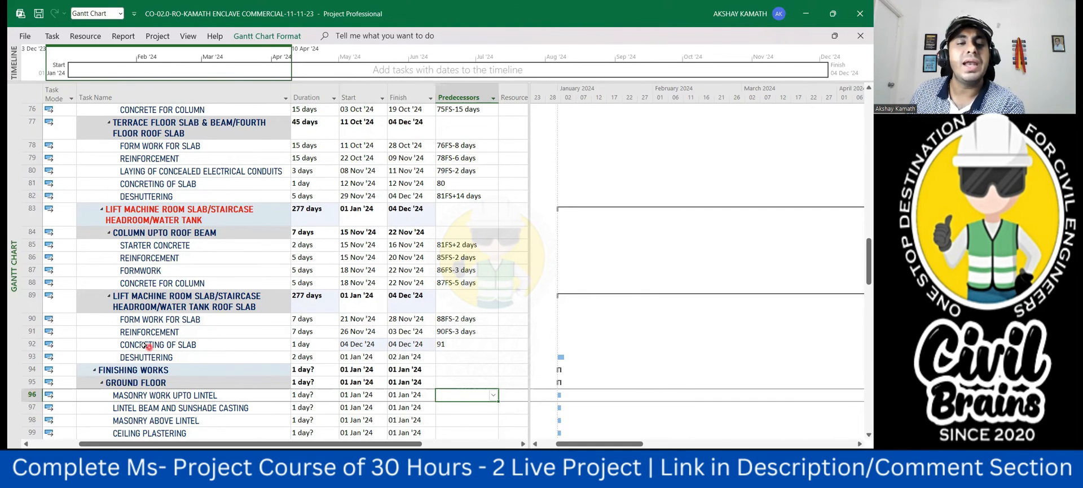
# - Link the lift machine room roof slab deshuttering in row 93 to the slab concreting with predecessor 92FS+14 days
pyautogui.click(450, 353)
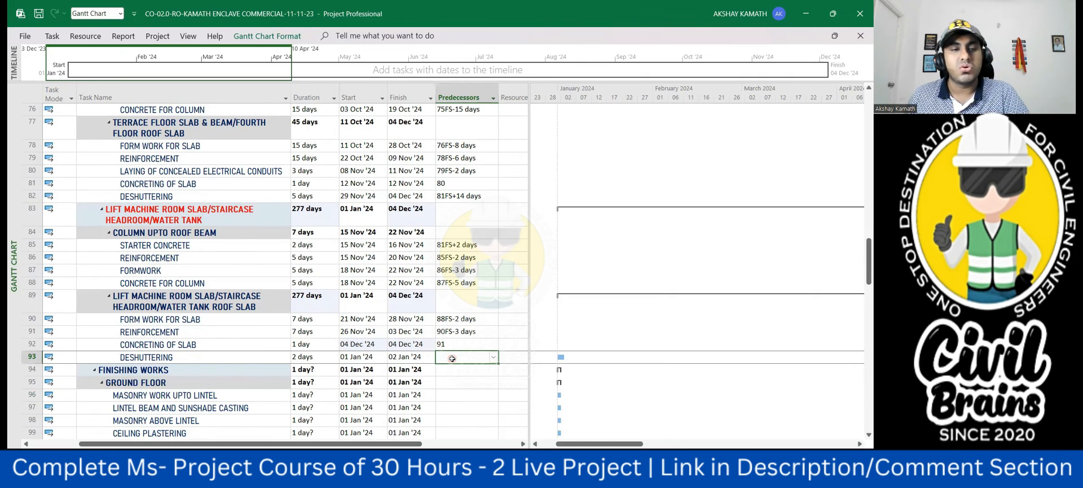
pyautogui.write('92fs+14')
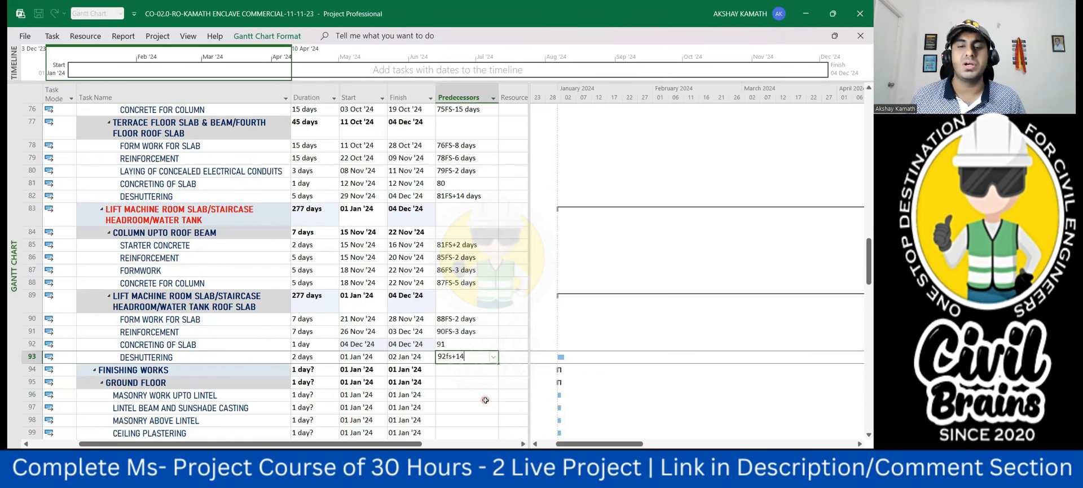
pyautogui.click(484, 399)
# - Compare the deshuttering link of the lift machine room roof slab with that of the fourth floor roof slab
pyautogui.scroll(2, 481, 290)
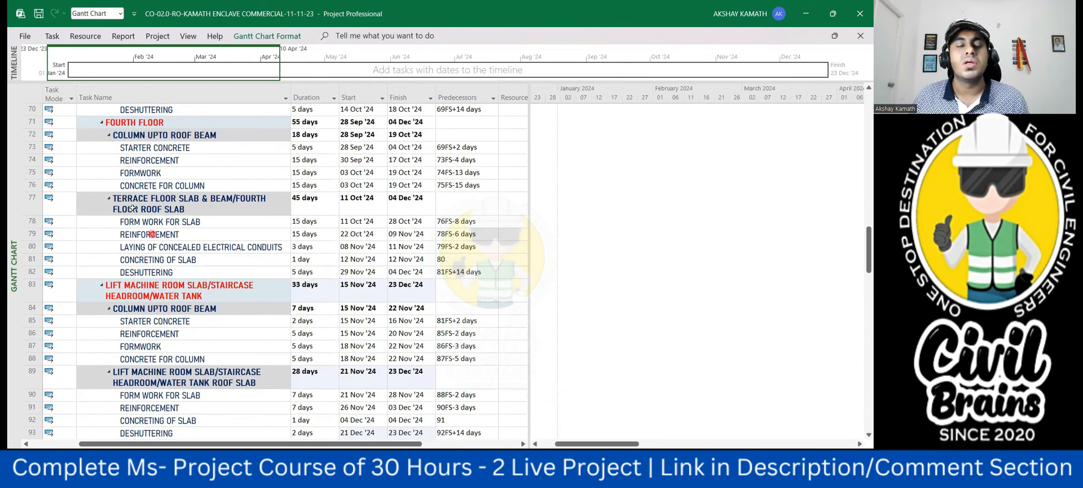
pyautogui.click(461, 272)
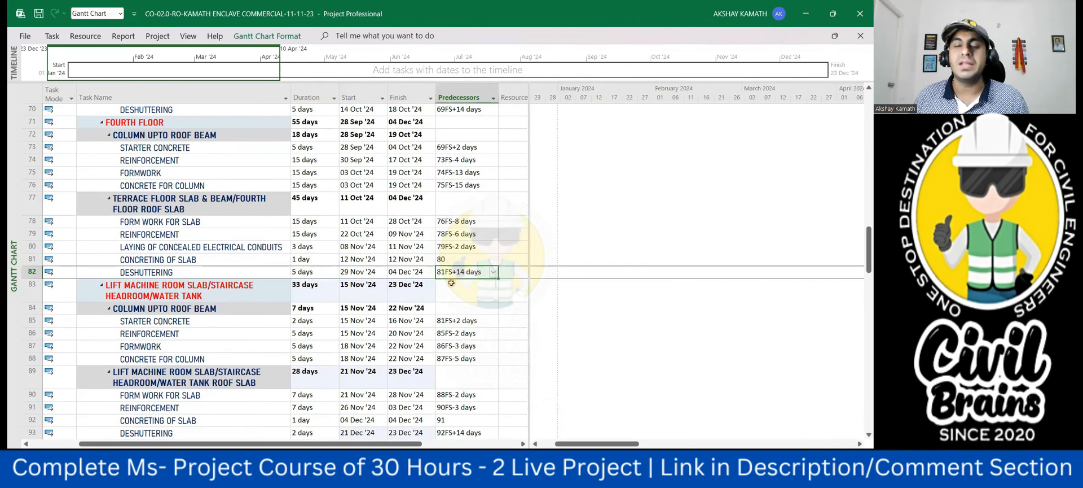
pyautogui.scroll(-3, 467, 277)
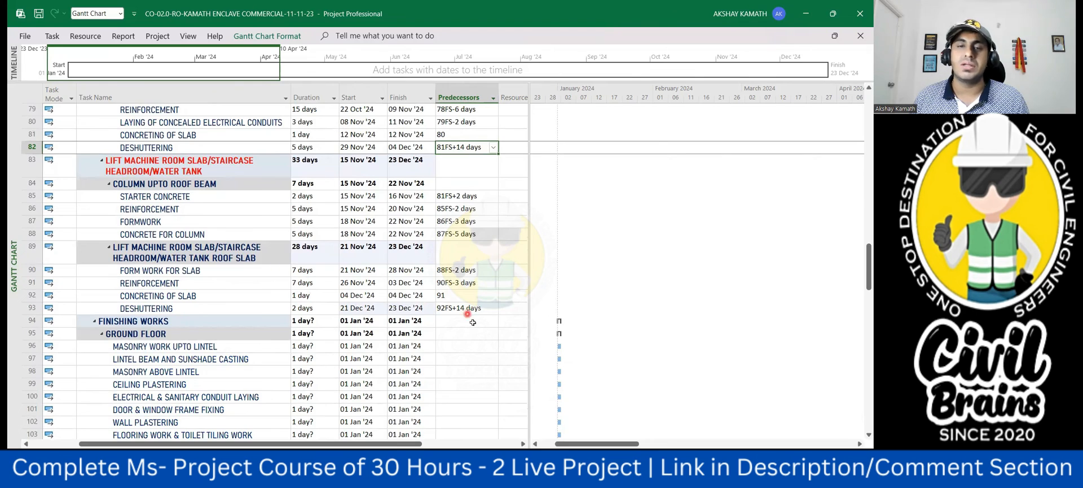
pyautogui.scroll(5, 468, 312)
pyautogui.scroll(-6, 474, 206)
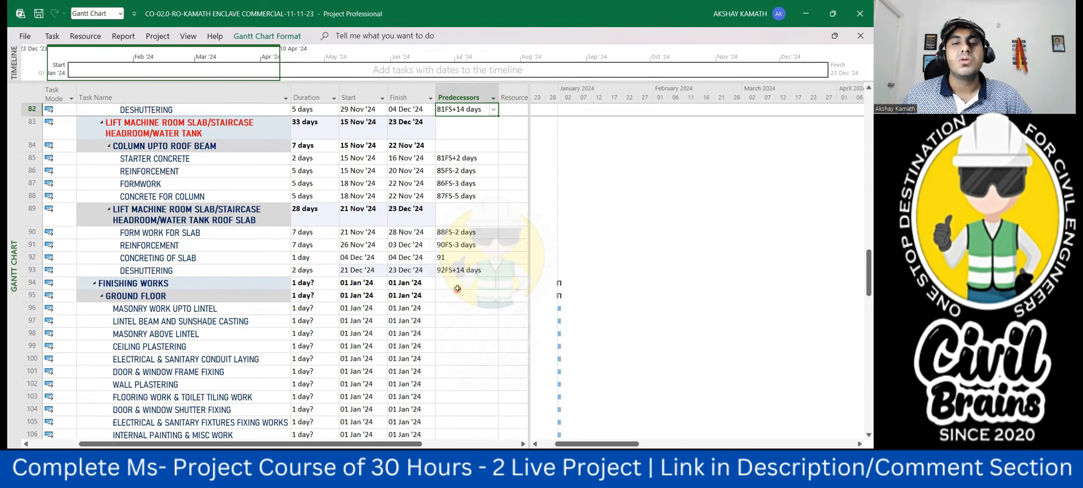
pyautogui.scroll(3, 458, 285)
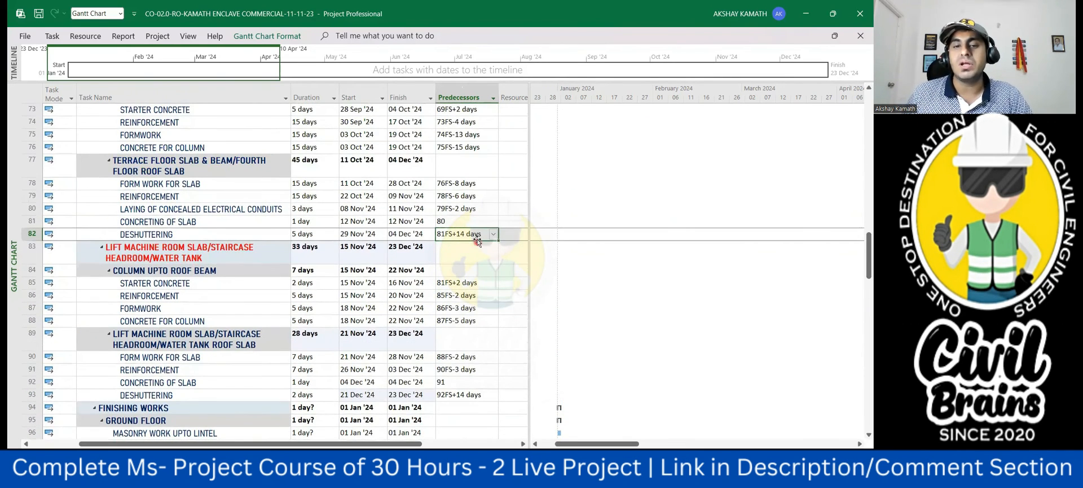
pyautogui.scroll(-3, 455, 197)
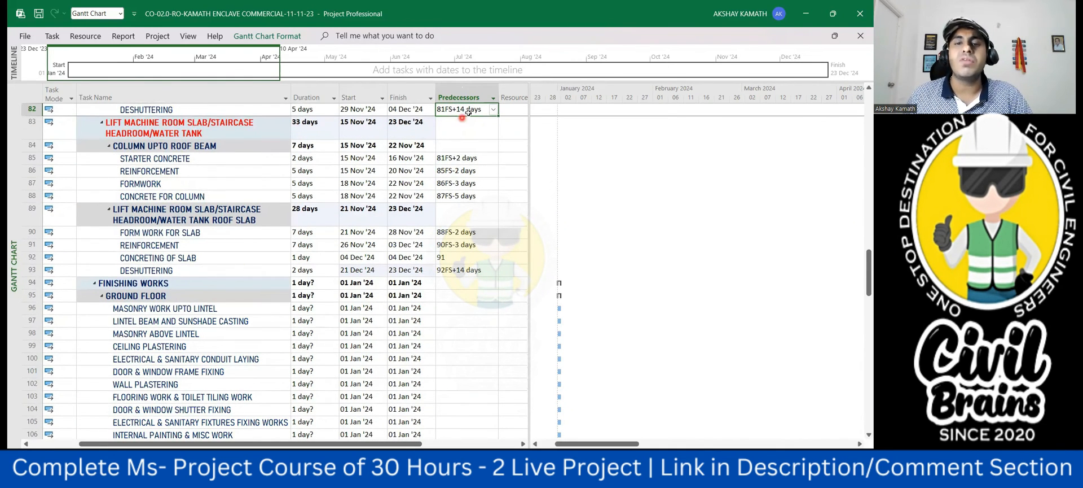
pyautogui.click(465, 296)
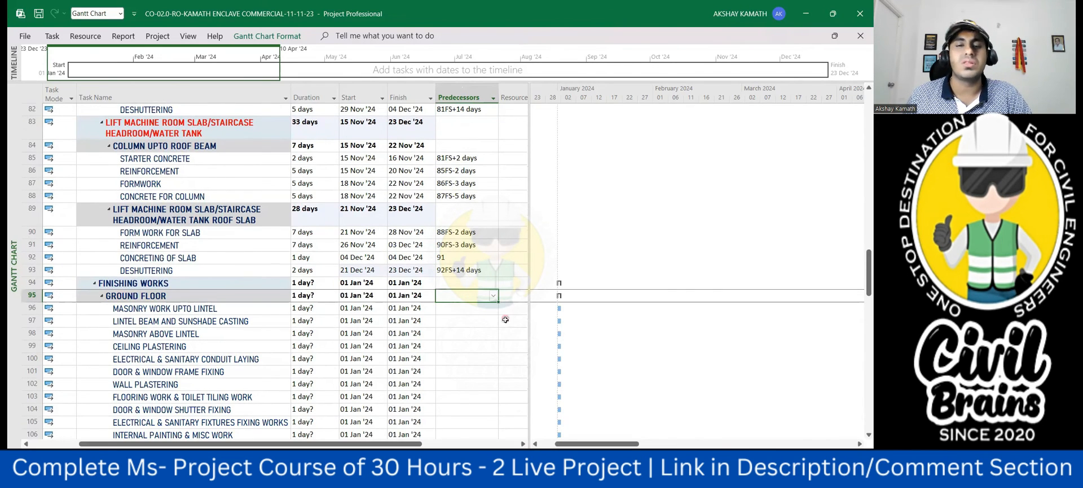
pyautogui.click(490, 333)
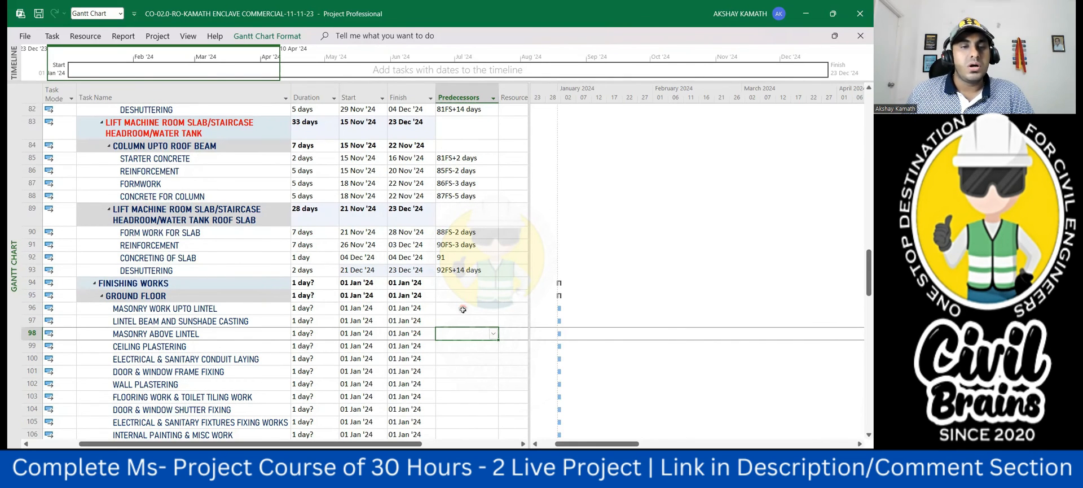
# - Check the overall project duration and dates in the summary rows, from the whole building through to the finishing works
pyautogui.scroll(1, 464, 314)
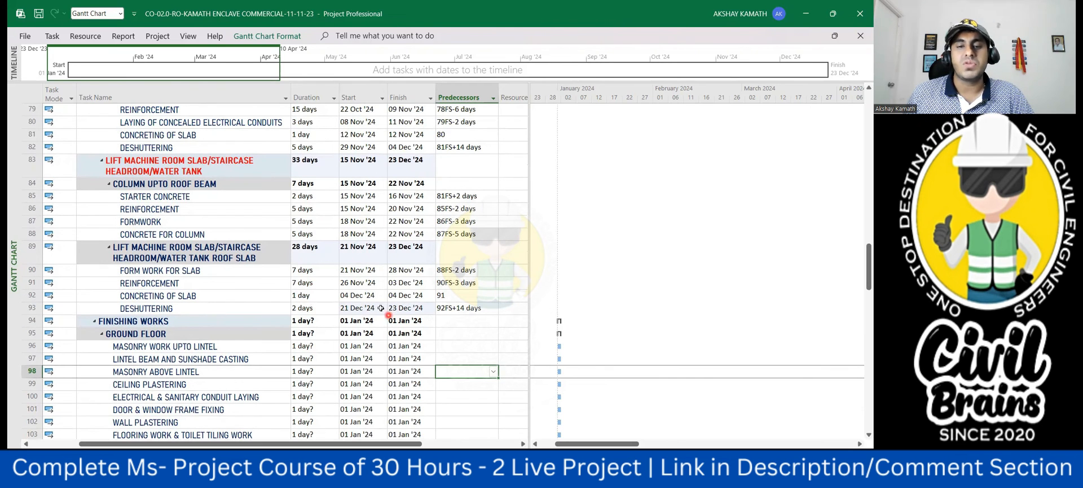
pyautogui.scroll(17, 422, 267)
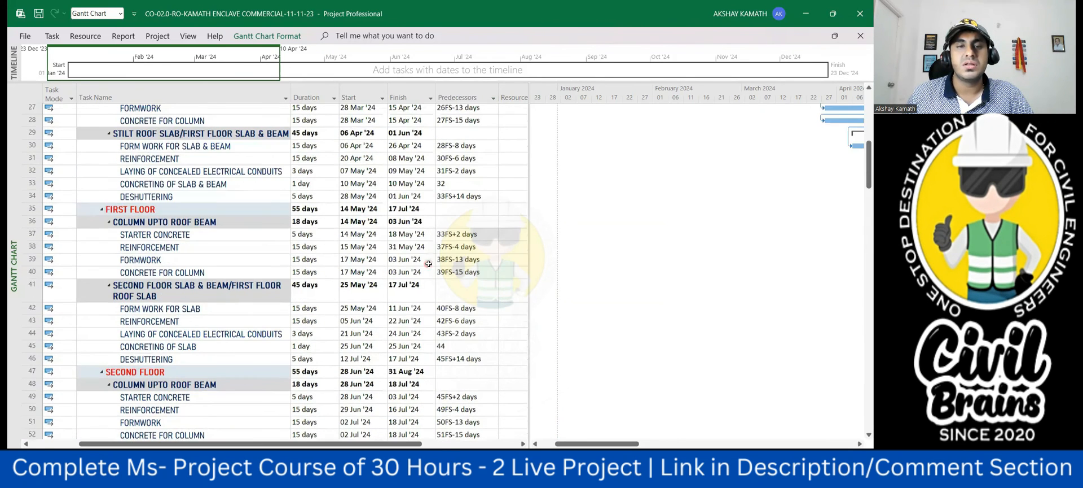
pyautogui.scroll(9, 427, 262)
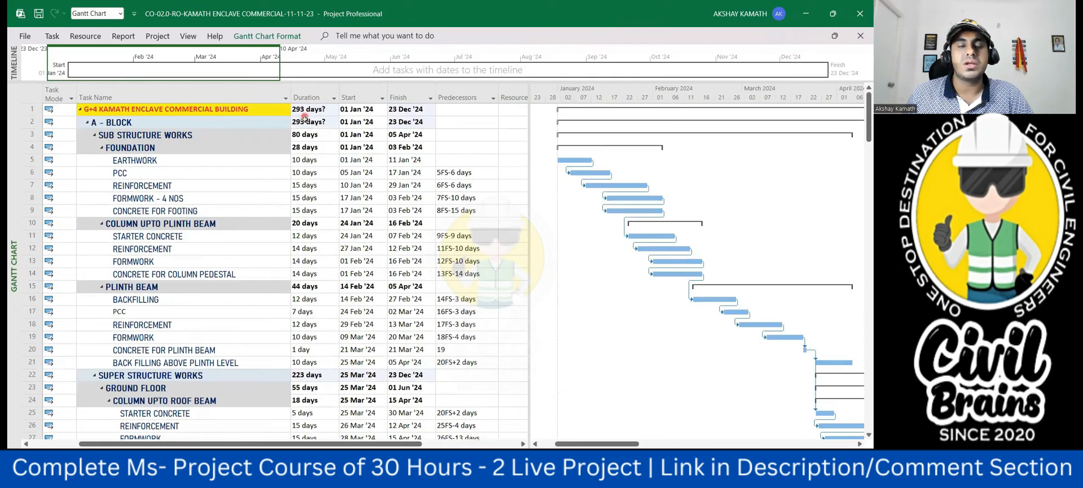
pyautogui.scroll(-8, 361, 169)
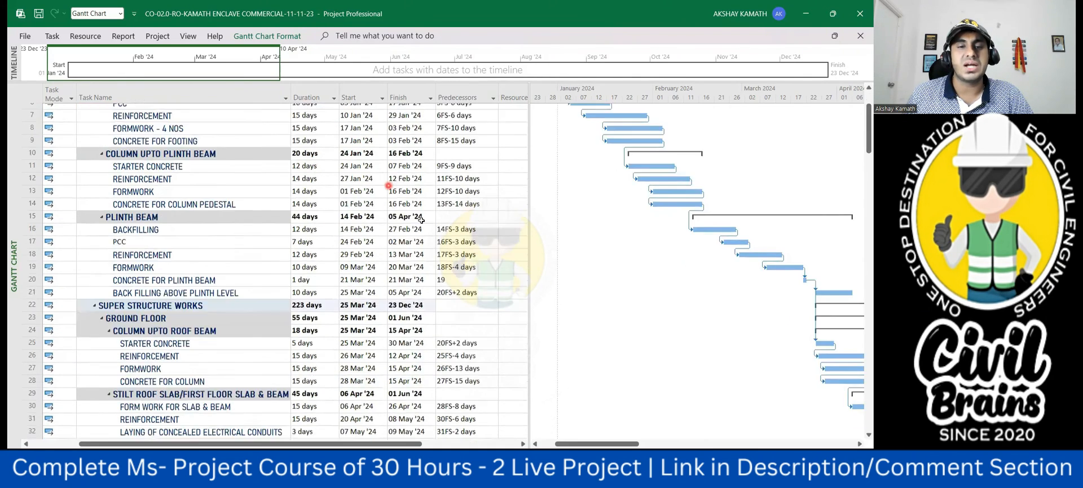
pyautogui.scroll(-6, 440, 236)
pyautogui.scroll(-13, 440, 238)
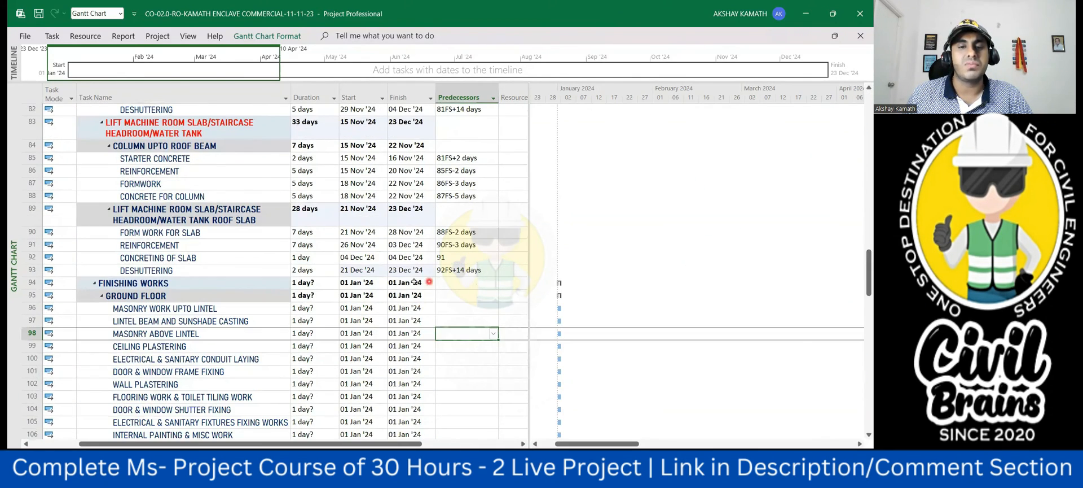
pyautogui.scroll(-2, 418, 276)
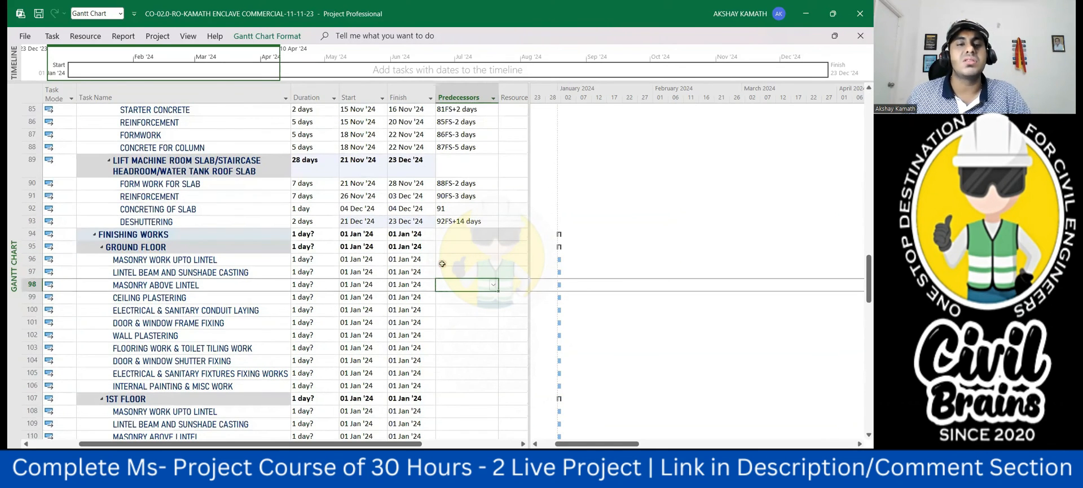
# - Examine the finishing works task list alongside the durations and links of the third floor, fourth floor and lift machine room tasks
pyautogui.scroll(-1, 443, 264)
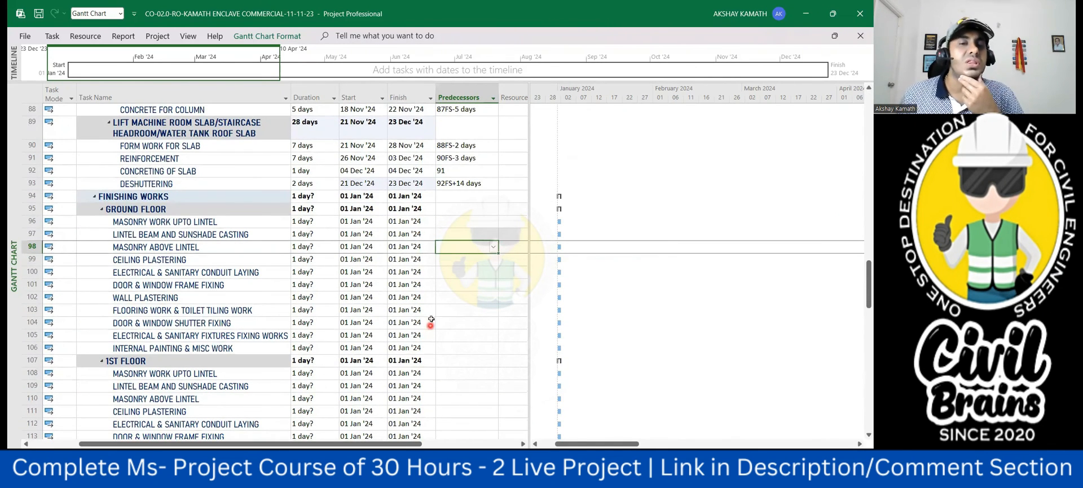
pyautogui.scroll(-5, 431, 311)
pyautogui.scroll(6, 429, 307)
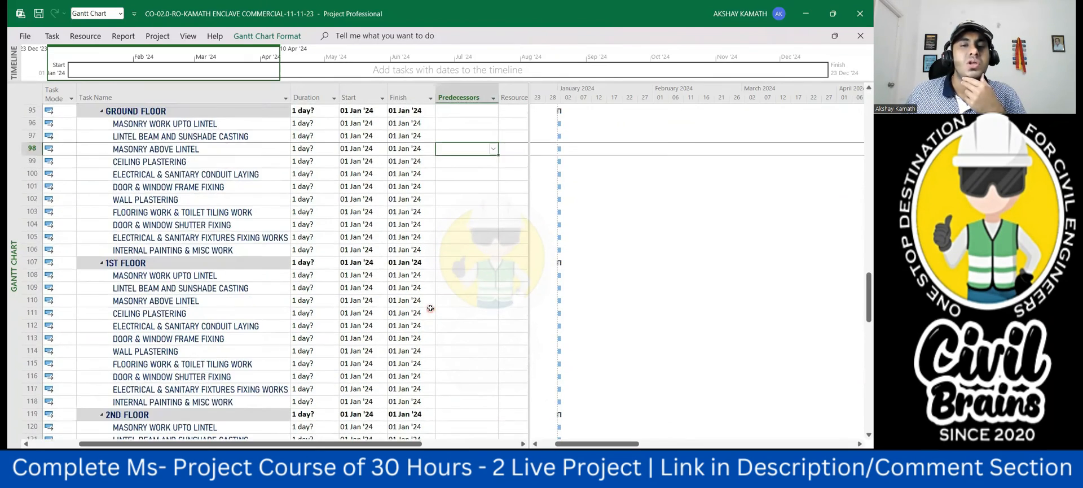
pyautogui.scroll(2, 428, 307)
pyautogui.scroll(2, 412, 243)
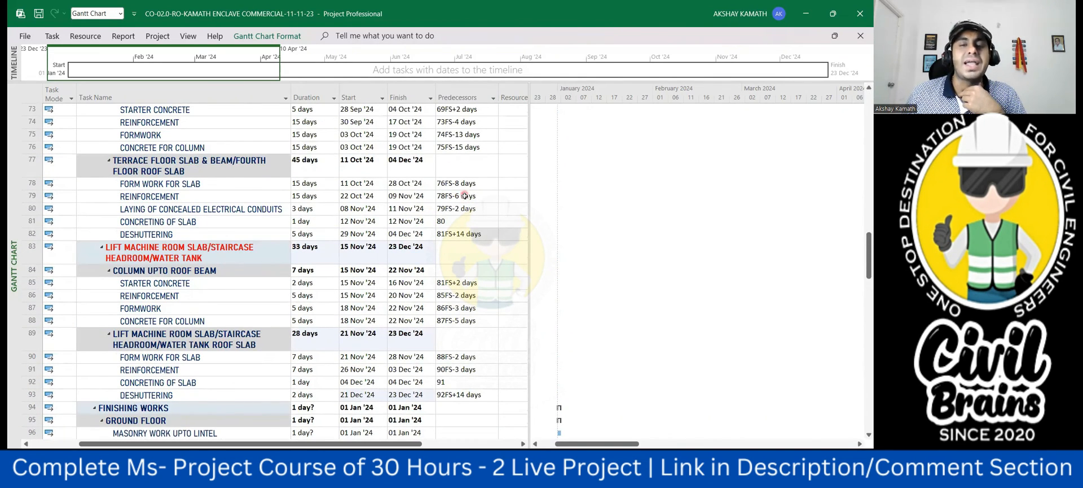
pyautogui.scroll(3, 446, 224)
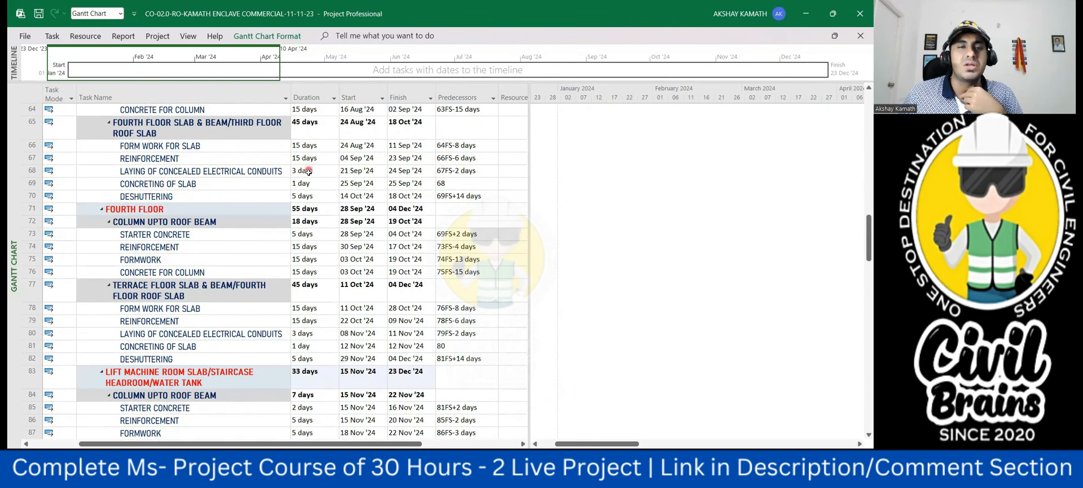
pyautogui.scroll(-3, 418, 210)
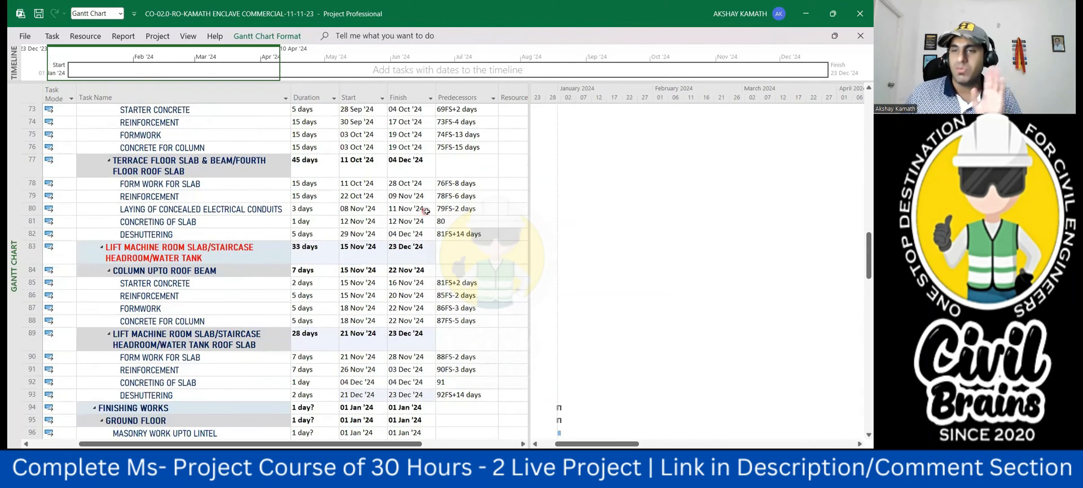
pyautogui.scroll(-7, 429, 214)
pyautogui.scroll(2, 440, 223)
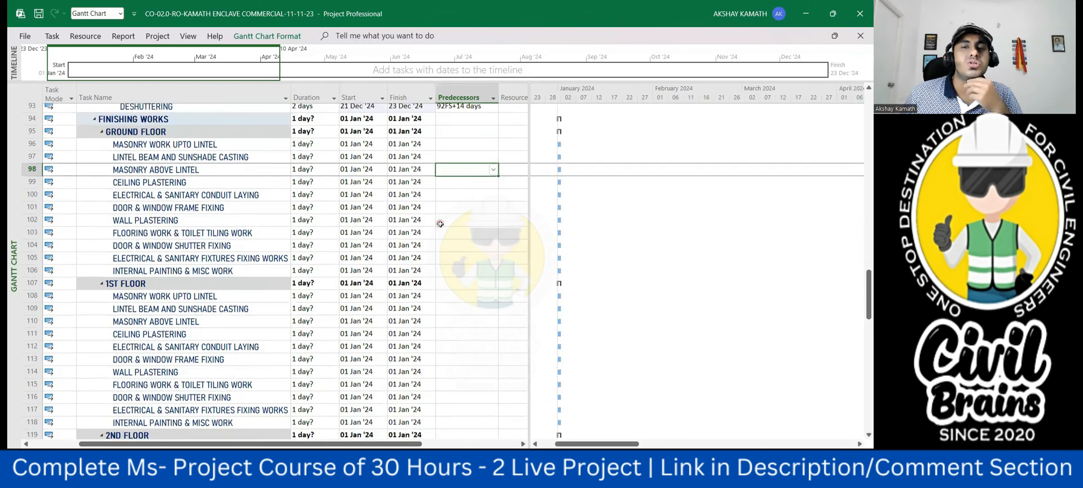
pyautogui.scroll(1, 440, 224)
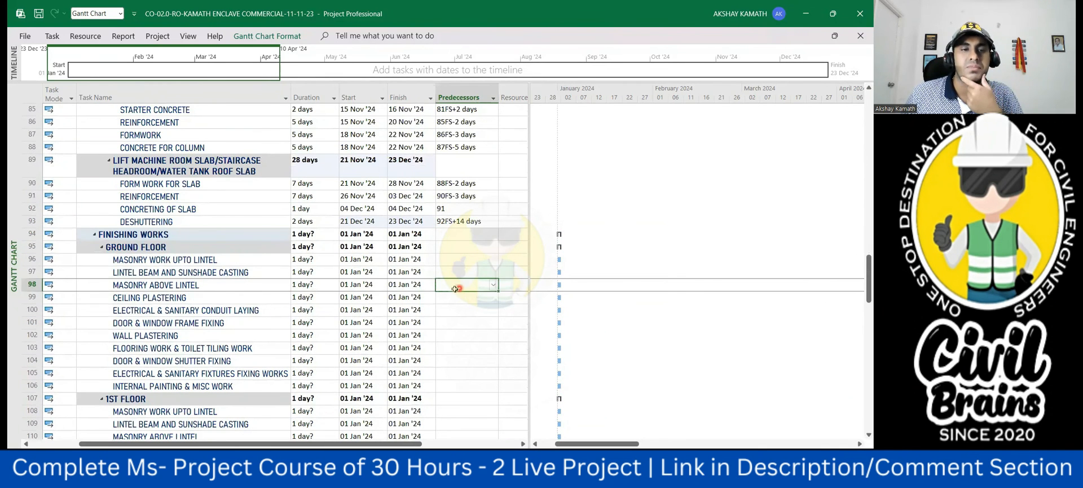
# - Review the ground floor finishing tasks against the column and roof slab finish dates of the lift machine room
pyautogui.click(468, 273)
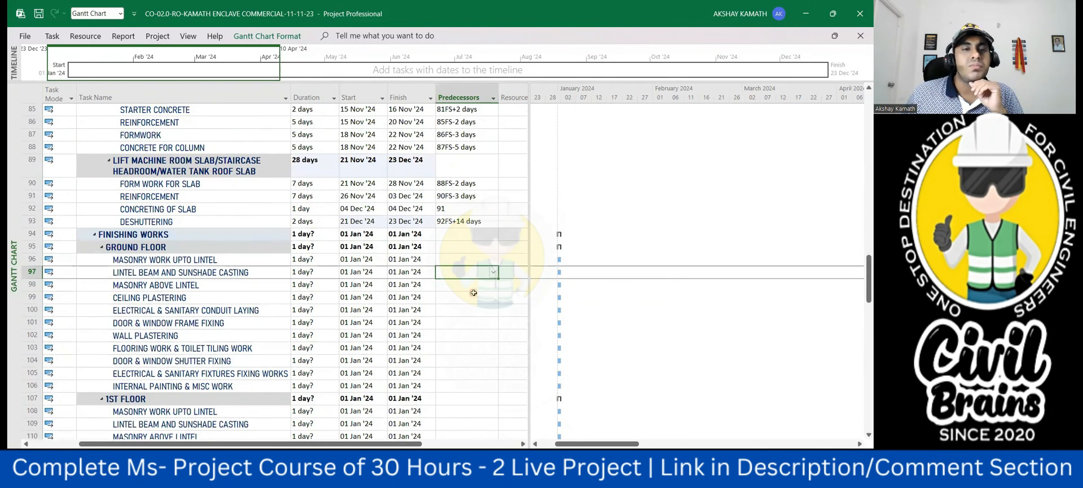
pyautogui.scroll(-1, 470, 288)
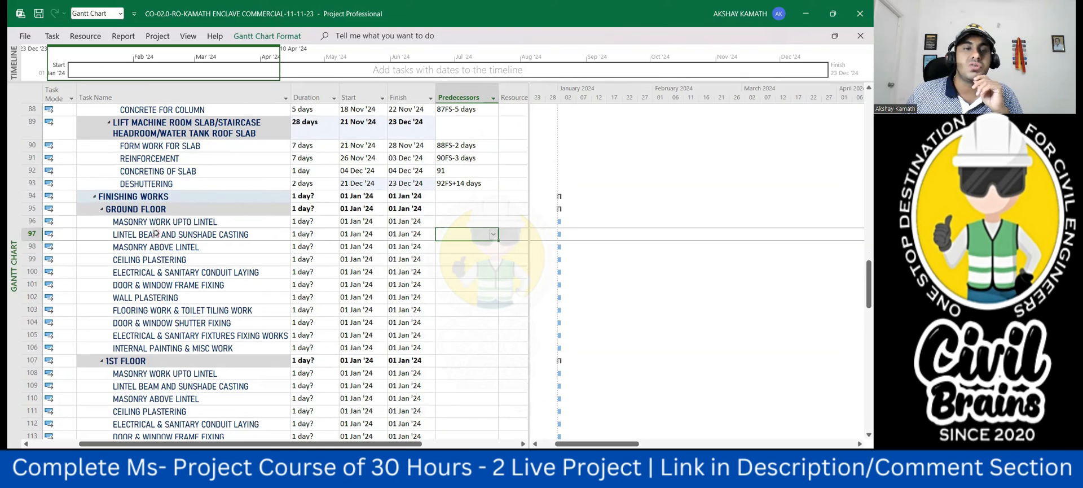
pyautogui.scroll(-1, 170, 220)
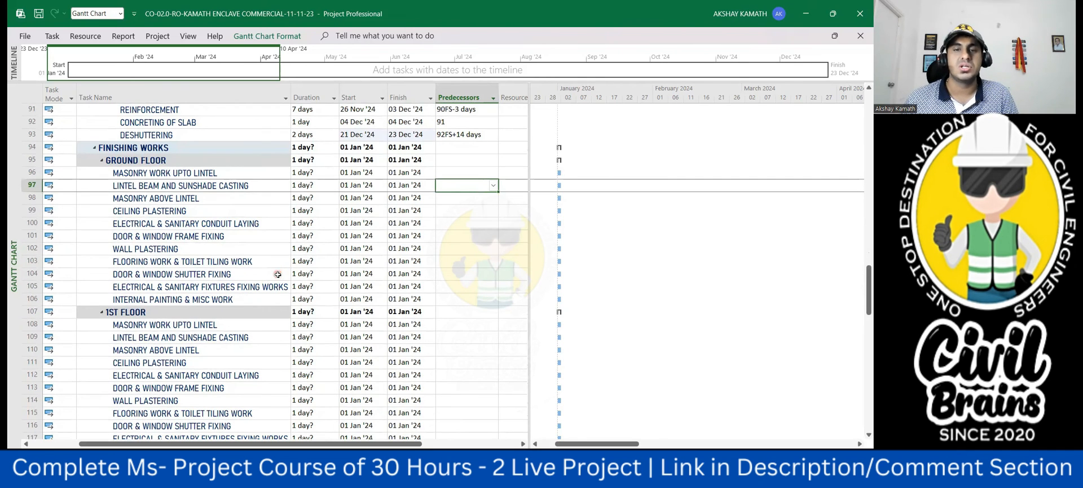
pyautogui.scroll(3, 445, 254)
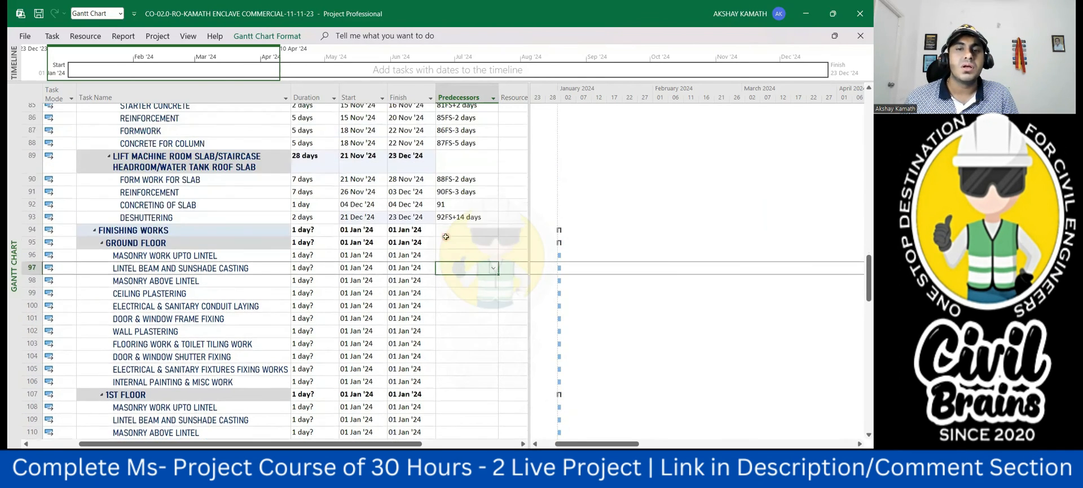
pyautogui.scroll(5, 446, 236)
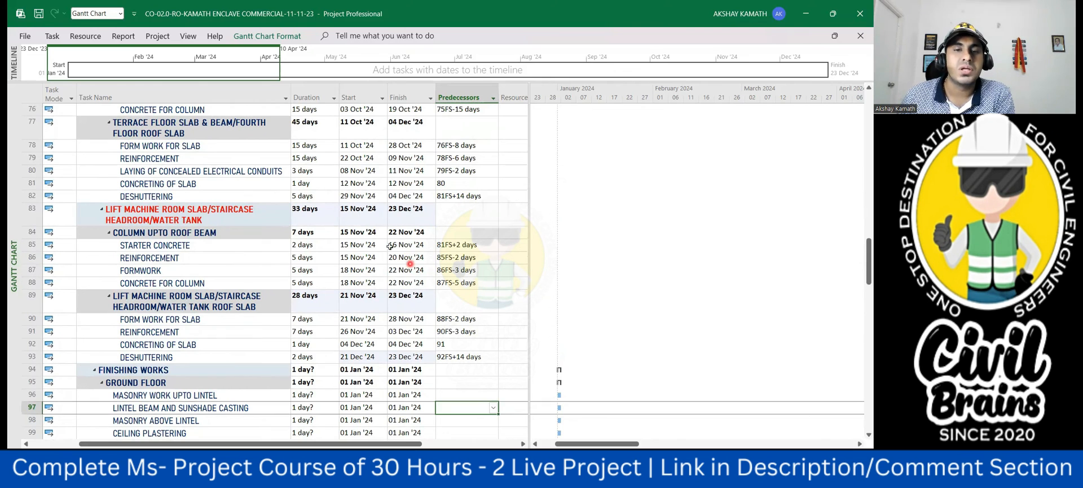
pyautogui.click(400, 284)
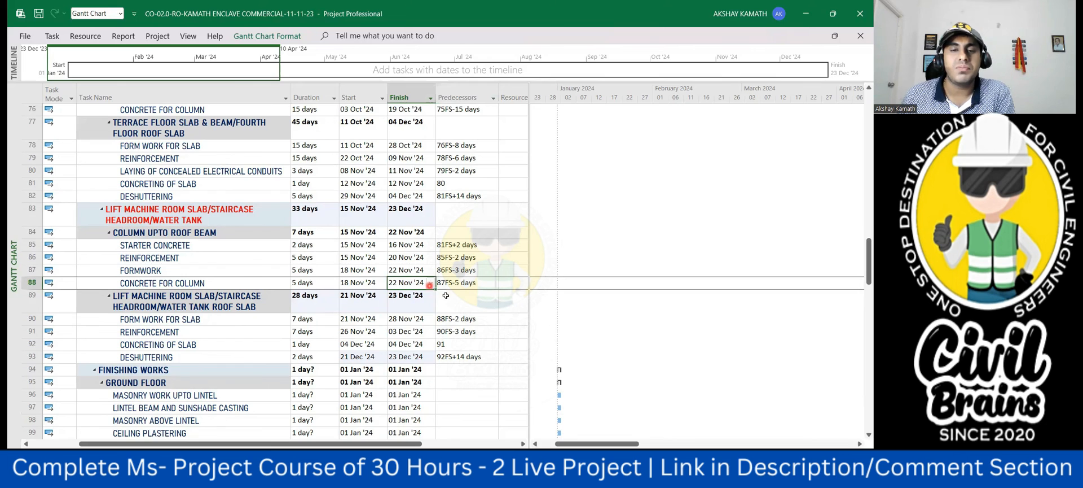
pyautogui.click(512, 391)
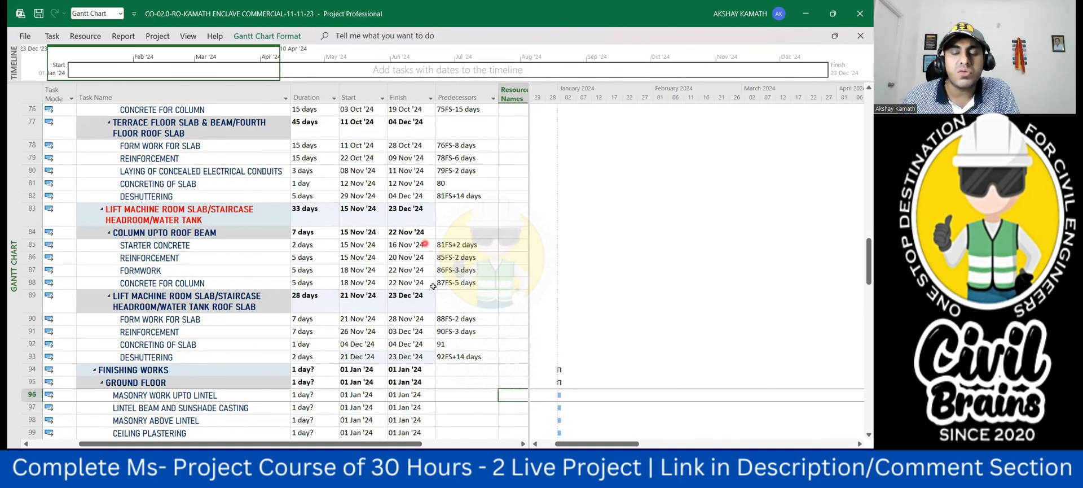
pyautogui.scroll(-1, 429, 339)
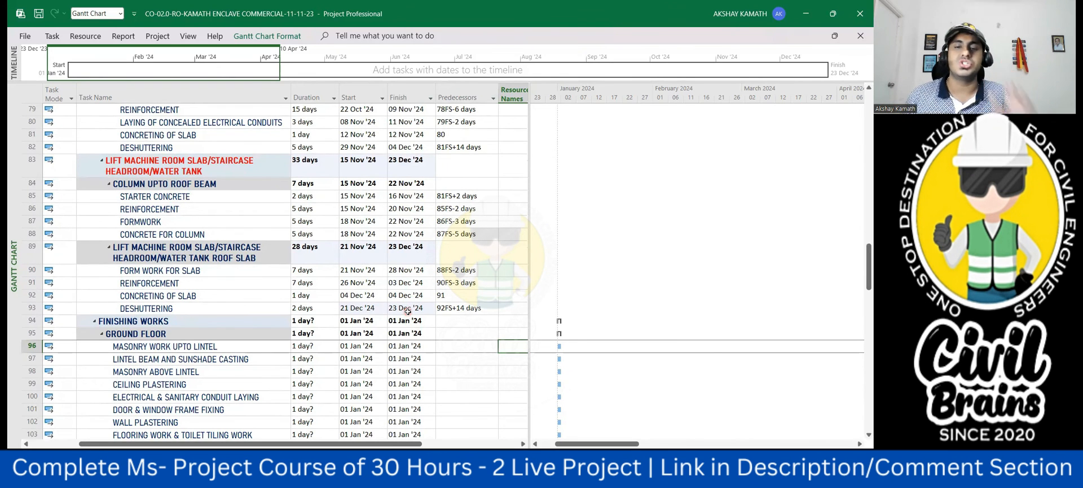
pyautogui.scroll(-3, 407, 311)
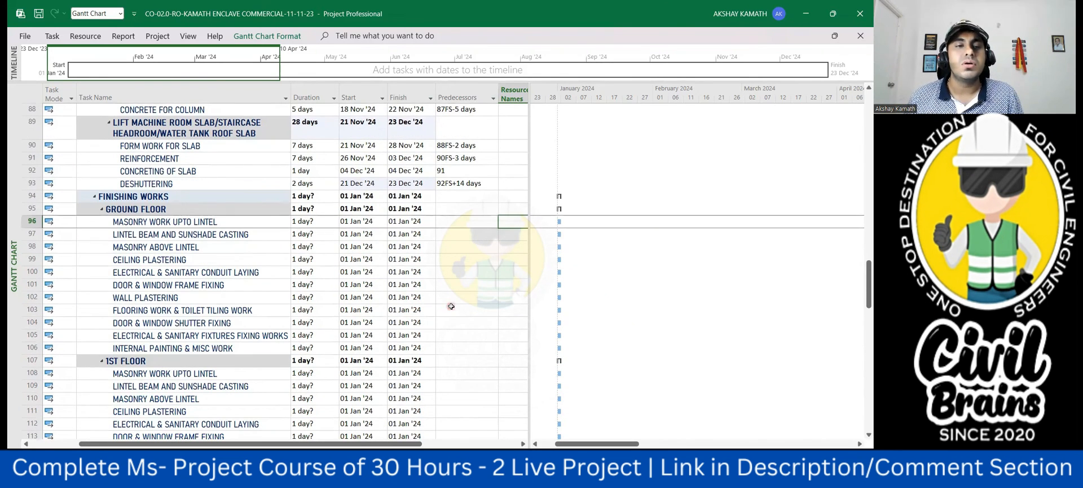
pyautogui.scroll(-1, 211, 251)
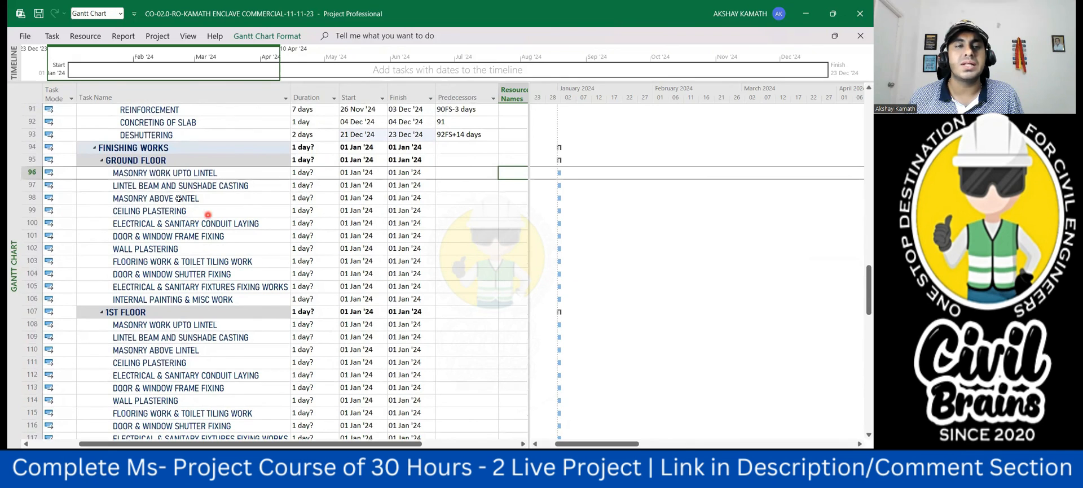
pyautogui.scroll(-1, 175, 252)
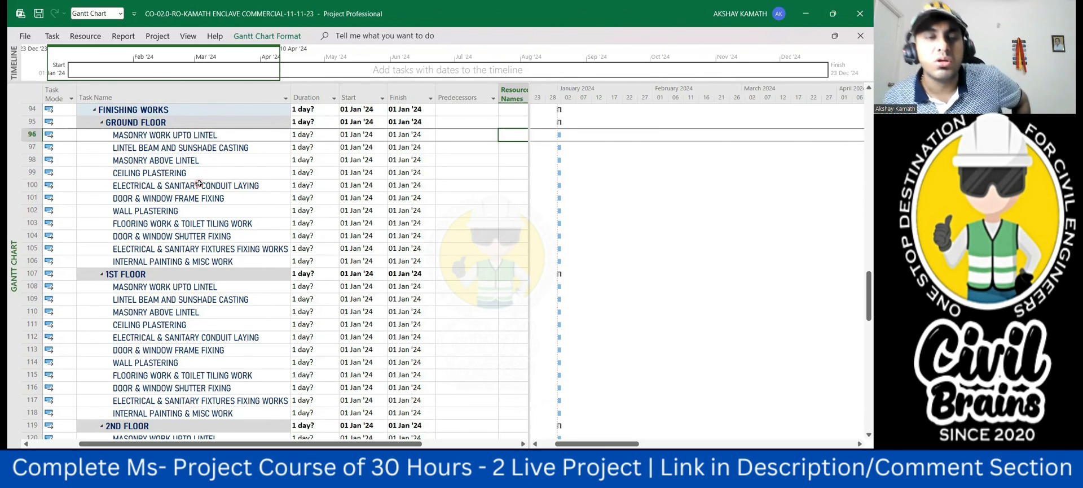
pyautogui.click(231, 24)
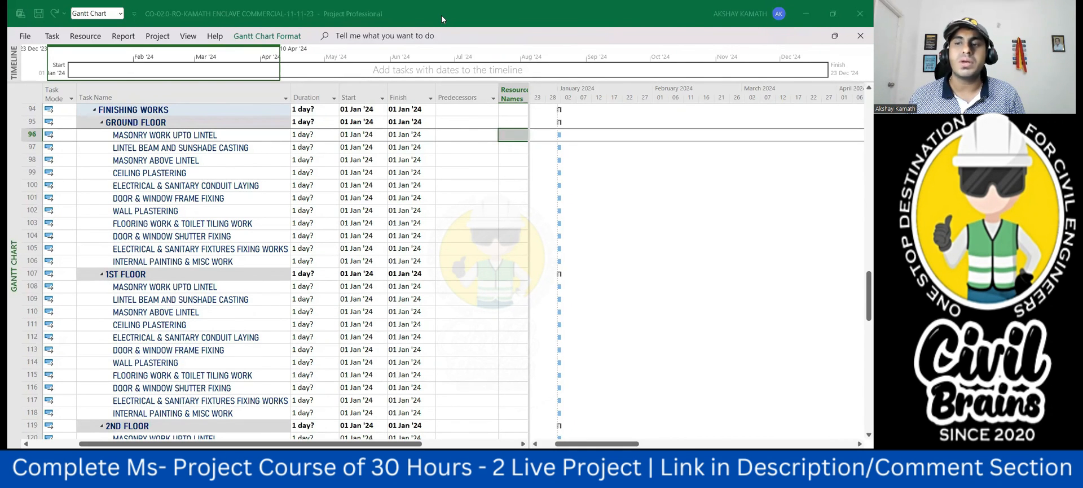
# - Compare the lift machine room column and roof slab tasks with the first finishing tasks of the ground floor
pyautogui.click(503, 263)
pyautogui.scroll(2, 503, 265)
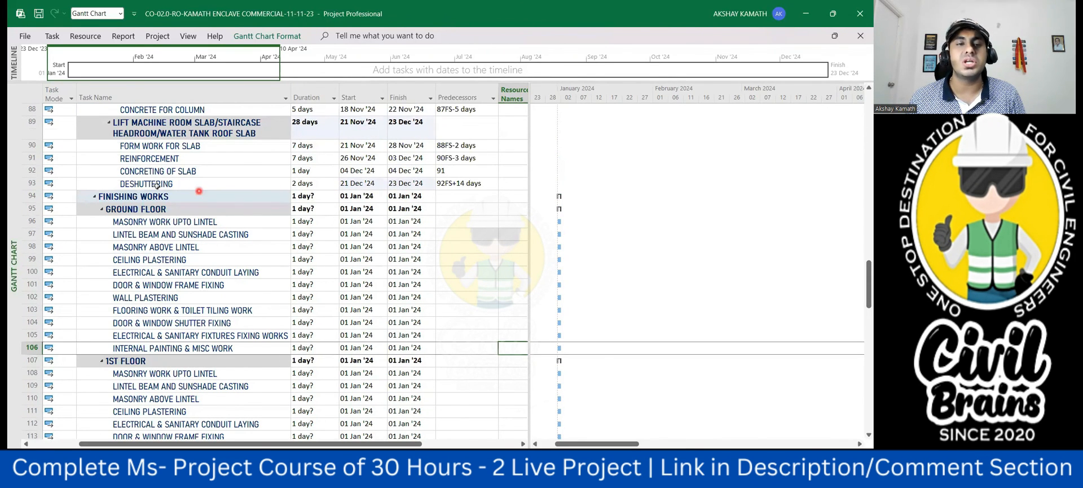
pyautogui.scroll(2, 156, 185)
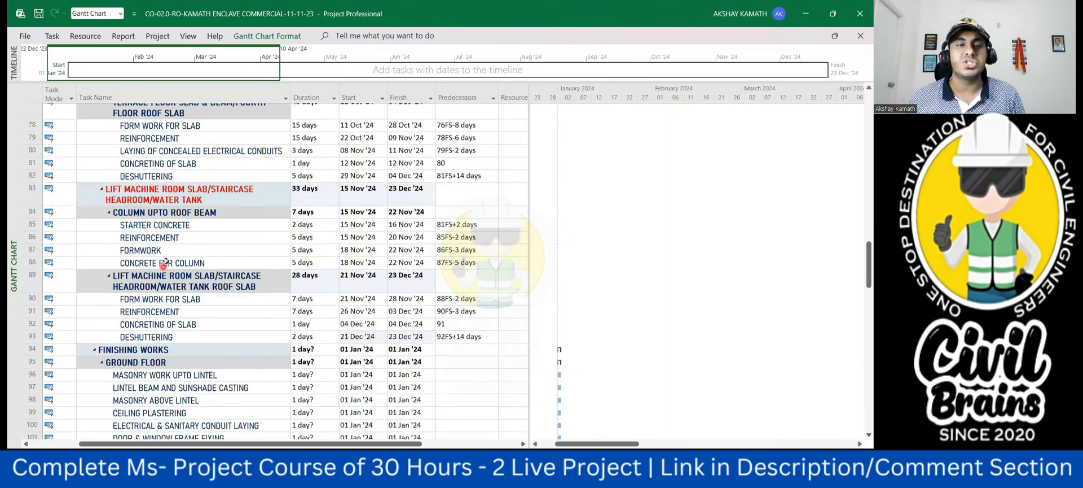
pyautogui.scroll(-3, 237, 193)
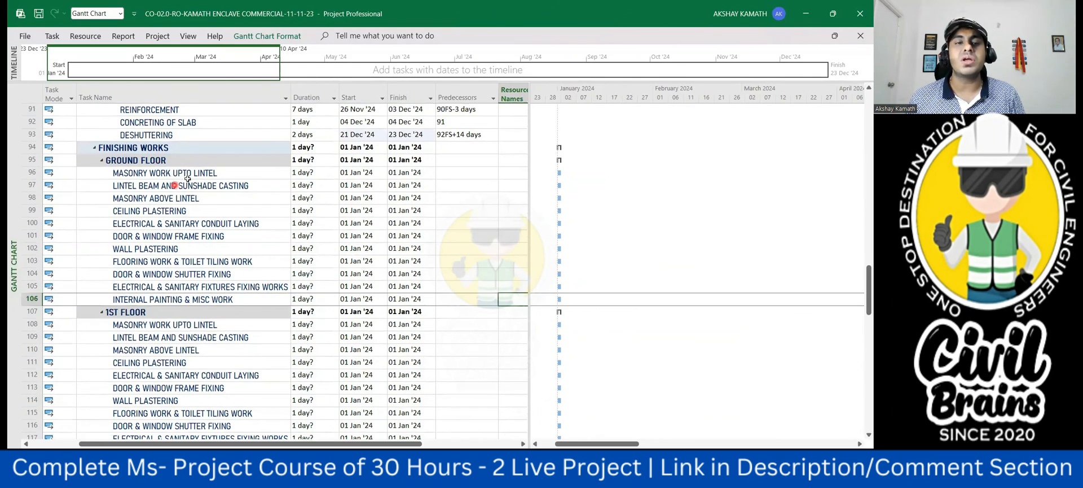
pyautogui.scroll(2, 191, 187)
# - Check the lift machine room slab's concreting task and select the predecessor cell of the ground floor's masonry work upto lintel
pyautogui.click(454, 246)
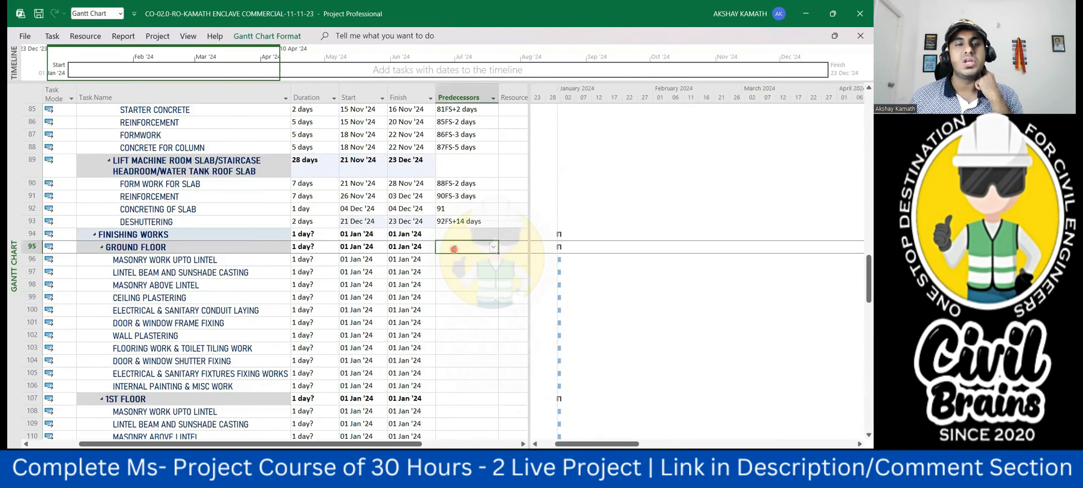
pyautogui.click(458, 259)
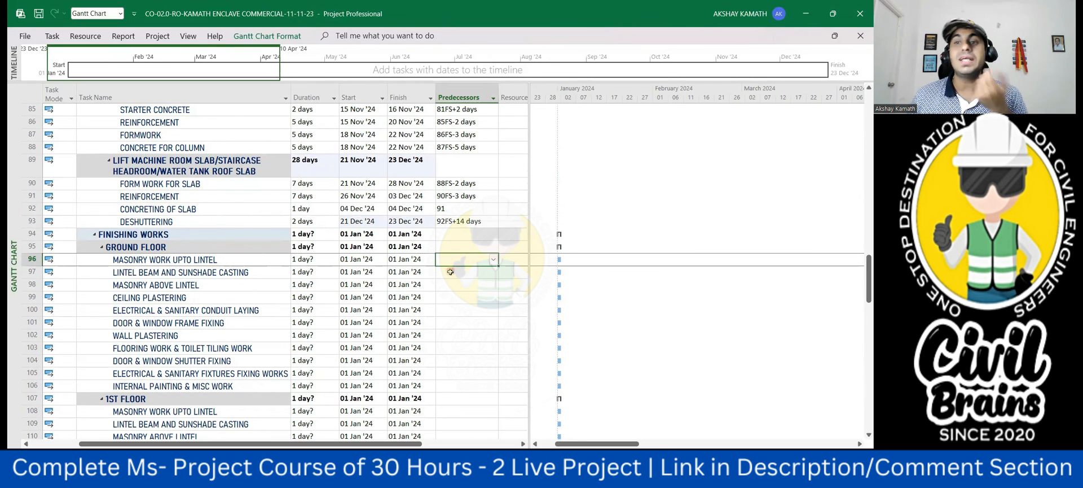
pyautogui.click(29, 208)
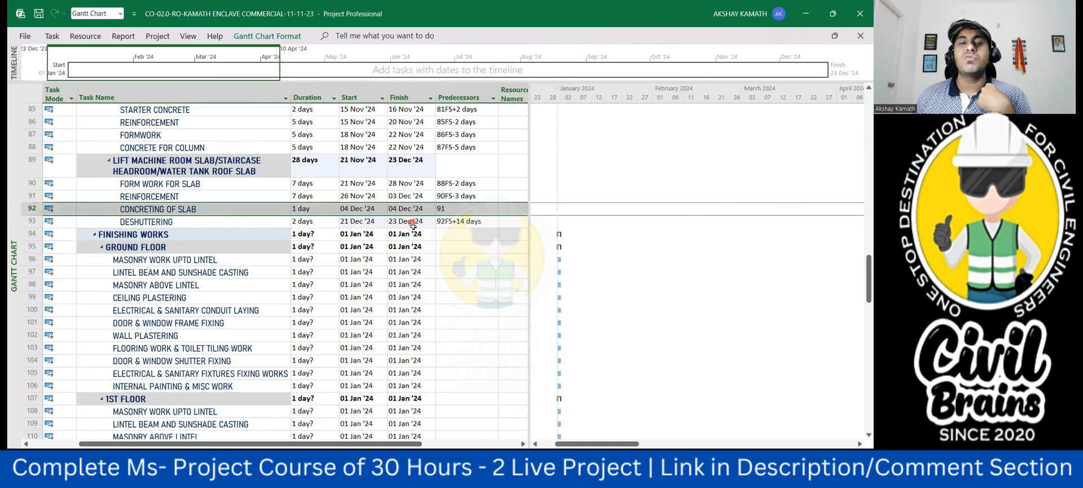
pyautogui.click(442, 261)
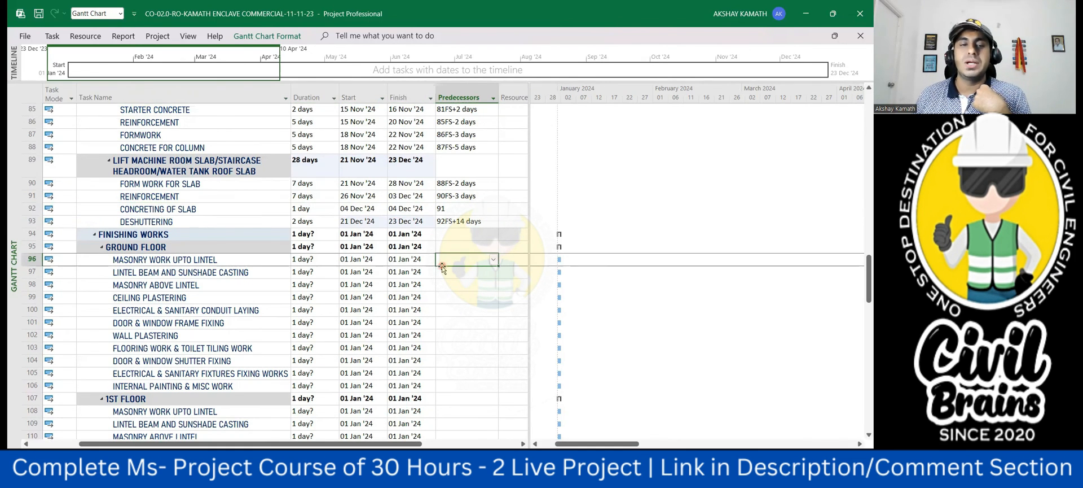